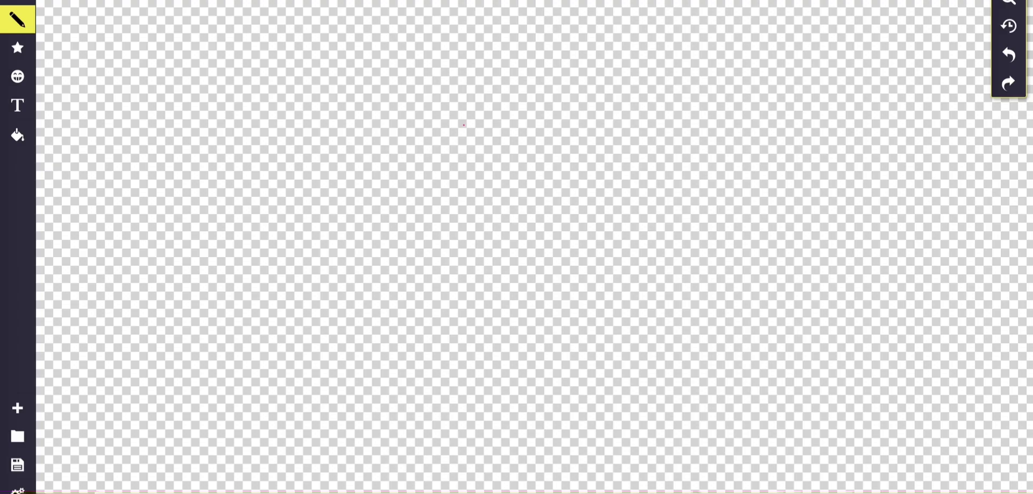
Step: Set the Pencil outline colour to black #000000 and its line width to 9.07px
click(17, 19)
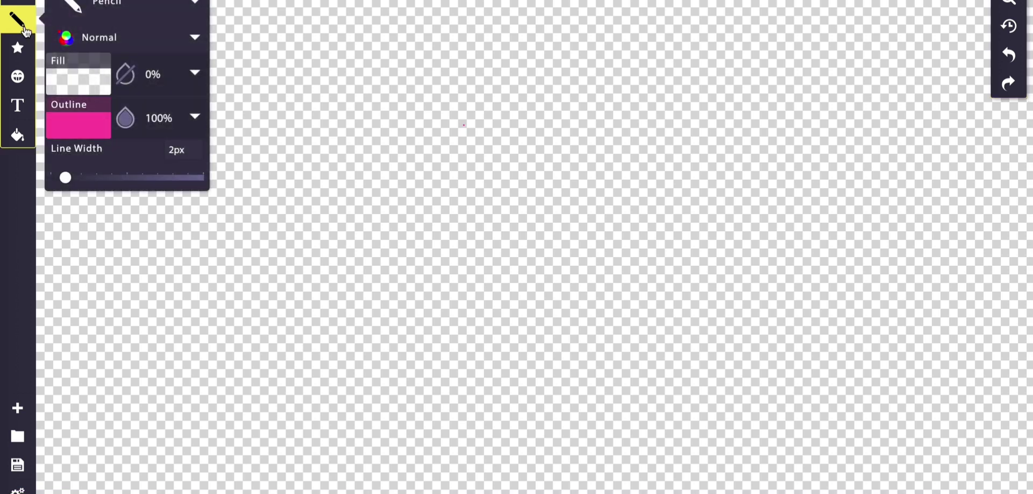
click(93, 127)
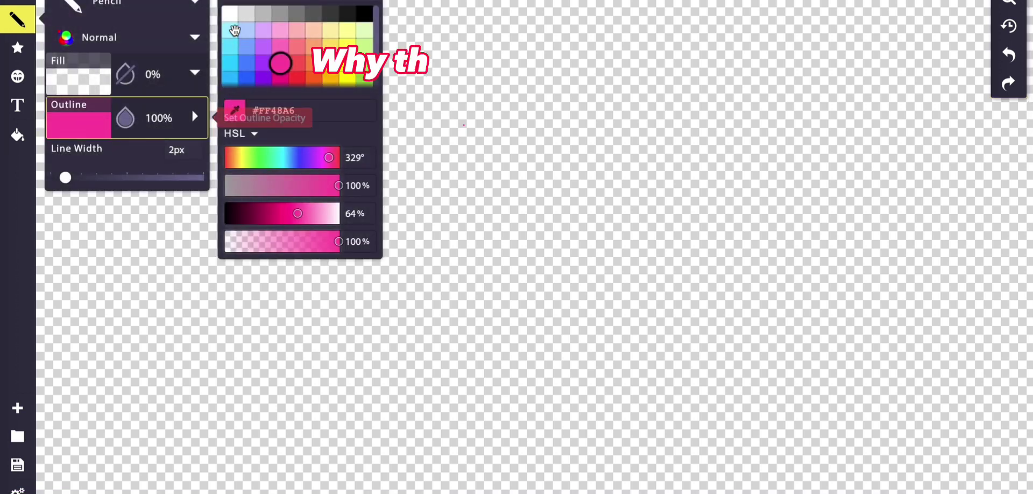
click(365, 14)
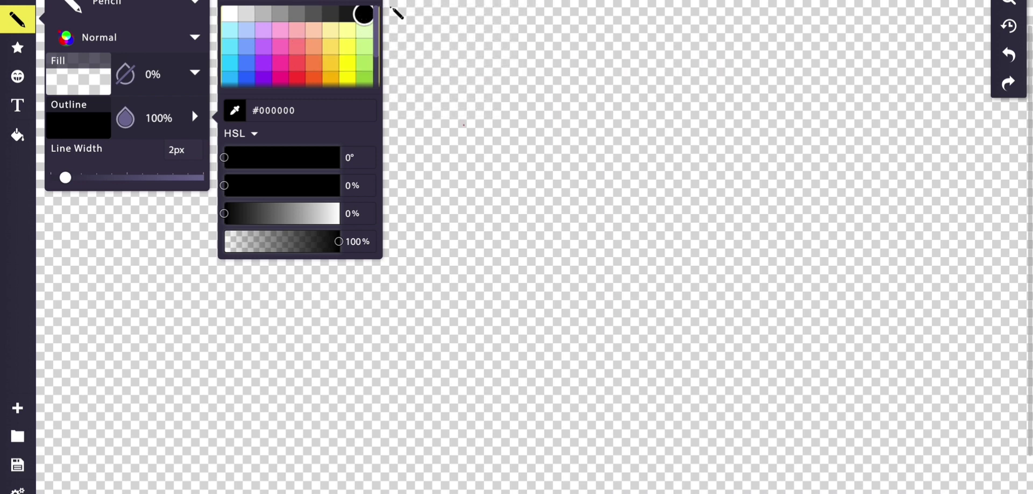
click(392, 7)
click(28, 9)
drag(65, 173, 81, 177)
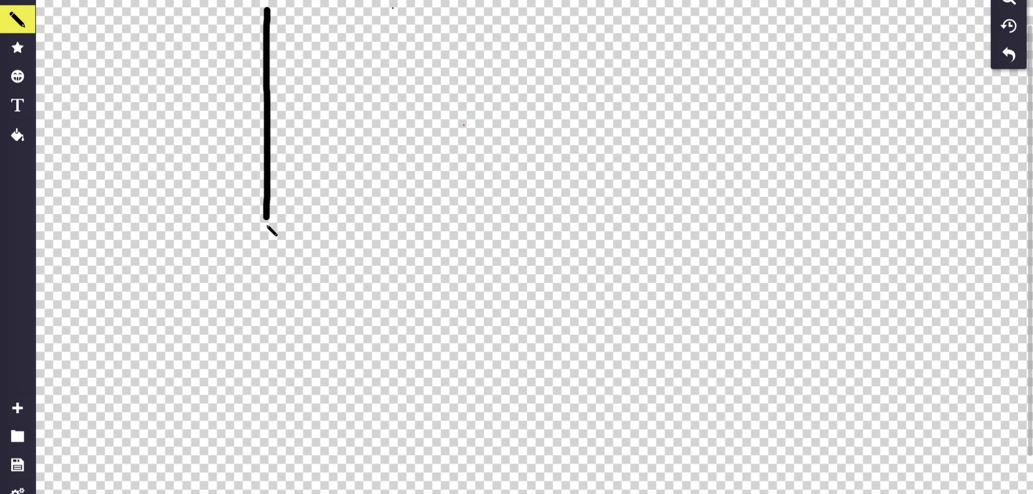
Step: Draw a large freehand rectangular flag frame in black across the middle of the canvas
drag(267, 418, 864, 423)
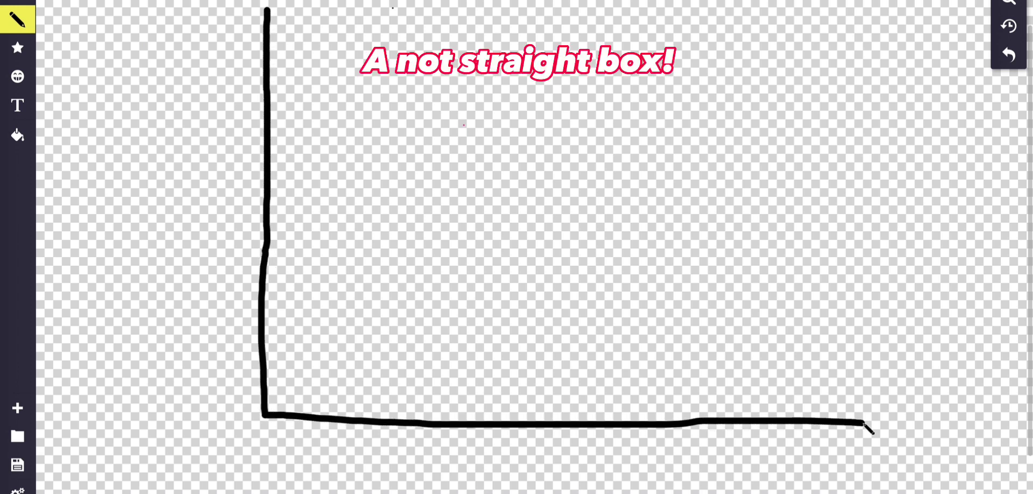
drag(858, 157, 856, 80)
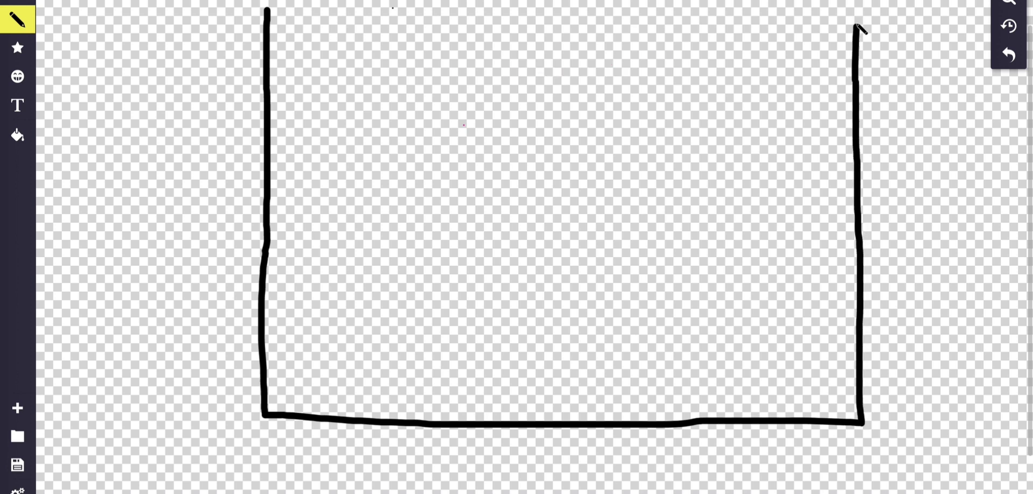
mouse_move(856, 27)
mouse_down()
mouse_move(729, 14)
mouse_move(451, 33)
mouse_move(343, 22)
mouse_up()
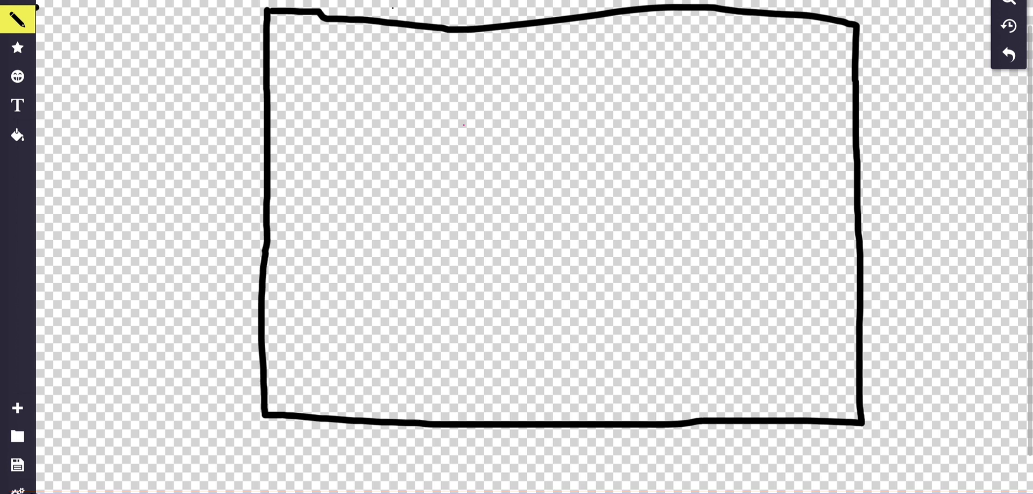
Step: Change the Pencil outline to white #FFFFFF and draw a thin dividing line across the upper third of the frame
click(22, 16)
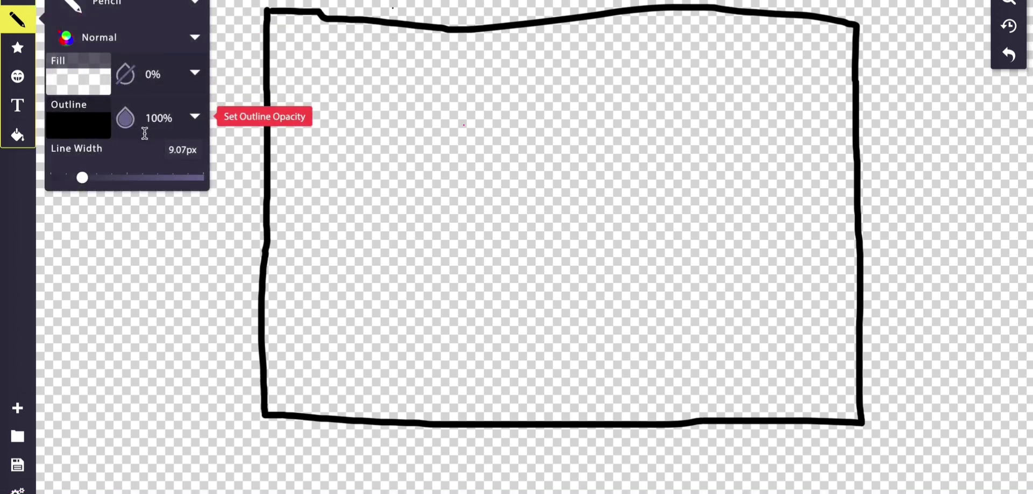
click(81, 124)
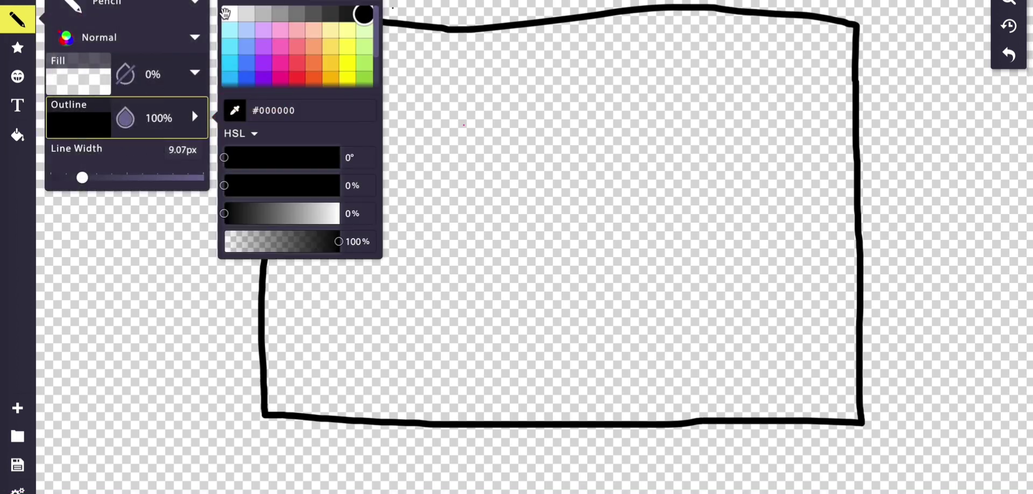
click(229, 13)
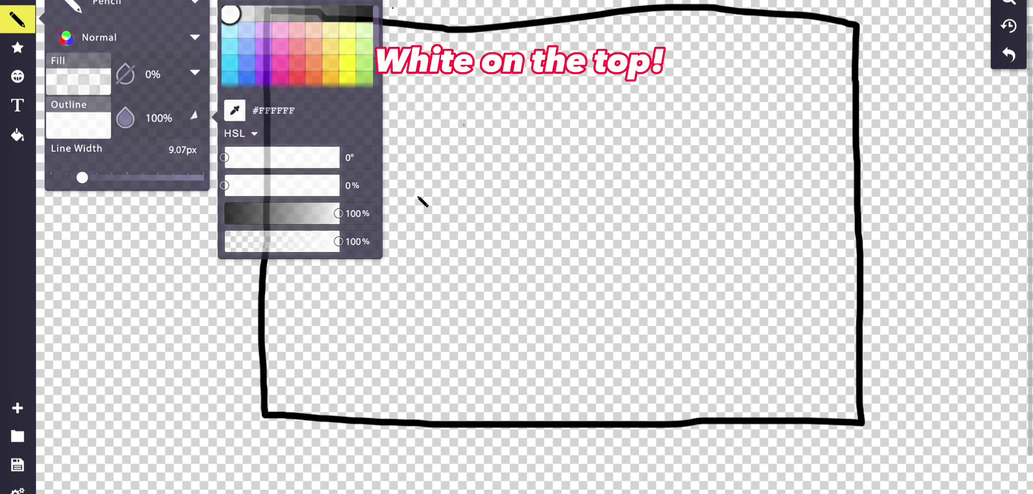
click(422, 201)
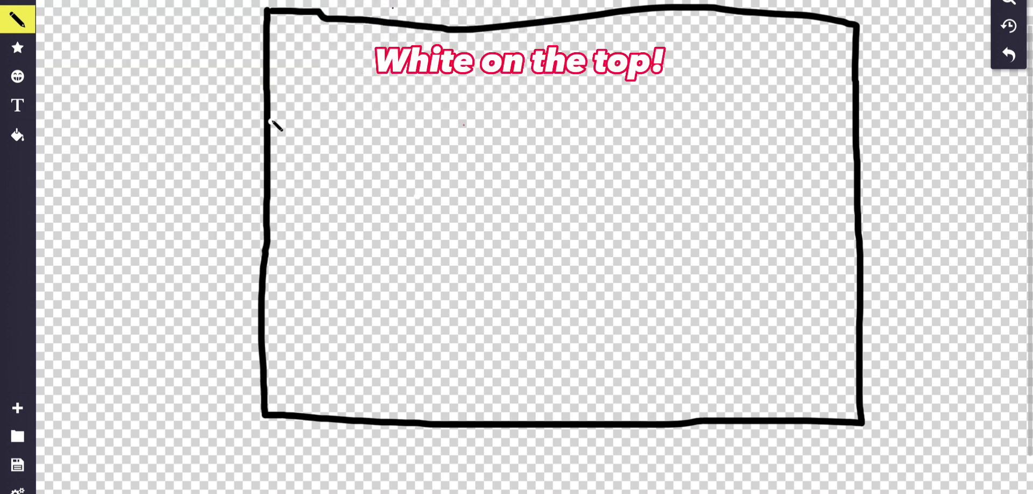
drag(268, 121, 708, 155)
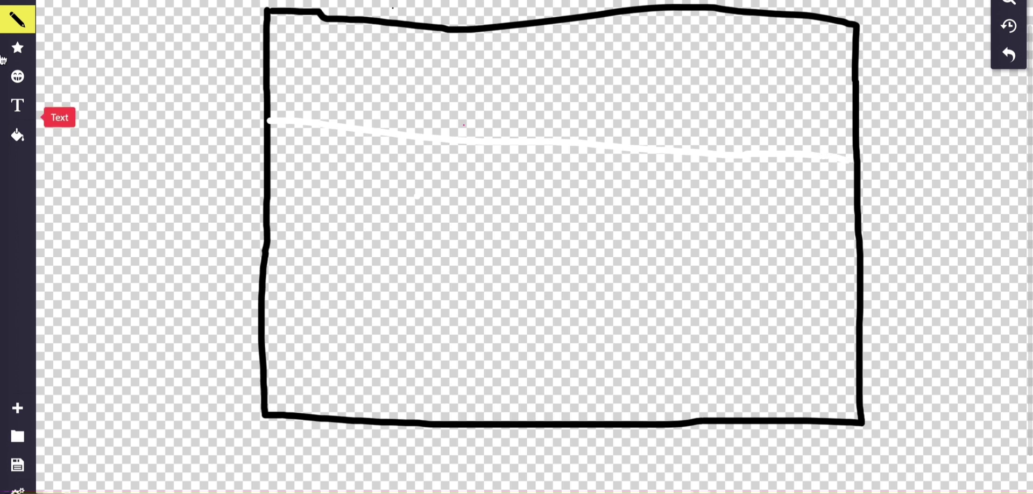
Step: Increase the Pencil line width to 132px and paint the upper third of the frame white
click(17, 19)
drag(94, 173, 161, 179)
mouse_move(484, 94)
mouse_down()
mouse_move(501, 103)
mouse_move(449, 88)
mouse_move(316, 93)
mouse_up()
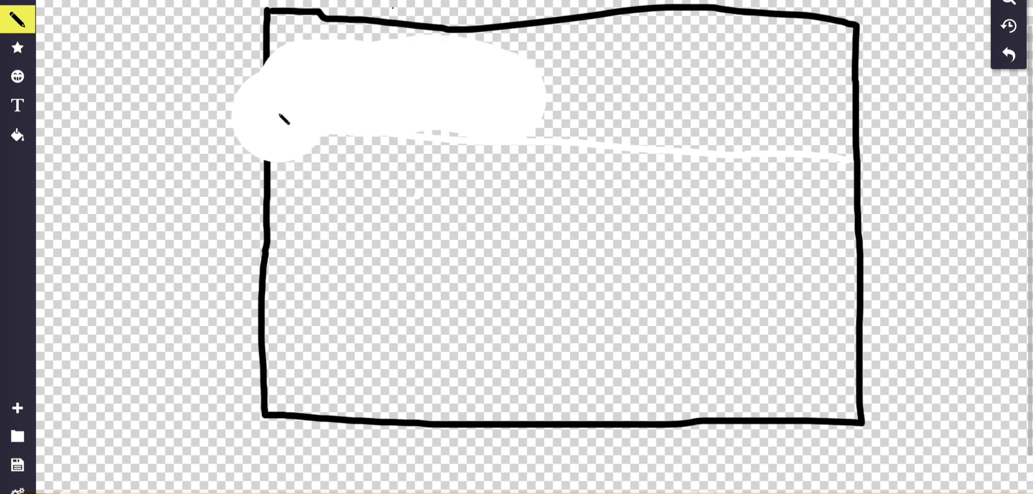
drag(327, 74, 308, 77)
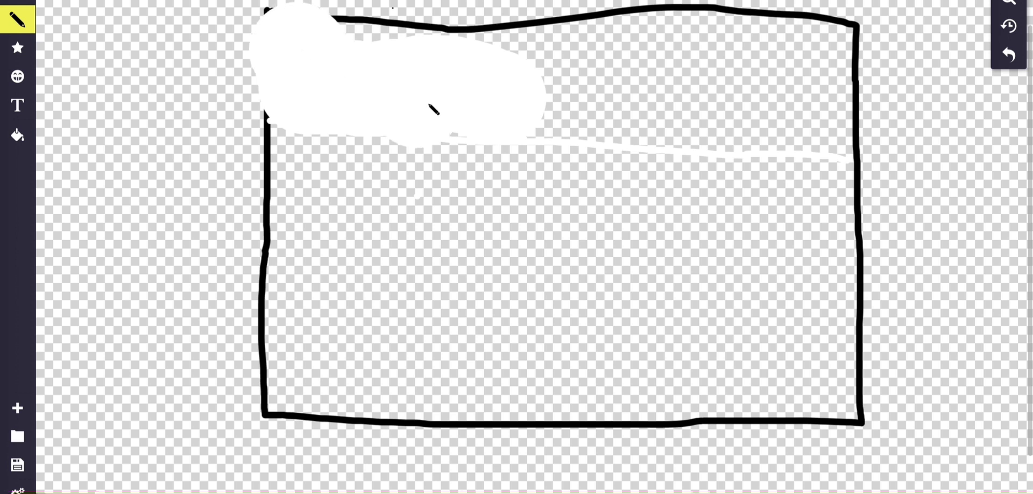
mouse_move(503, 82)
mouse_down()
mouse_move(701, 104)
mouse_move(581, 130)
mouse_move(445, 118)
mouse_up()
mouse_move(570, 112)
mouse_down()
mouse_move(754, 102)
mouse_move(818, 108)
mouse_move(822, 124)
mouse_up()
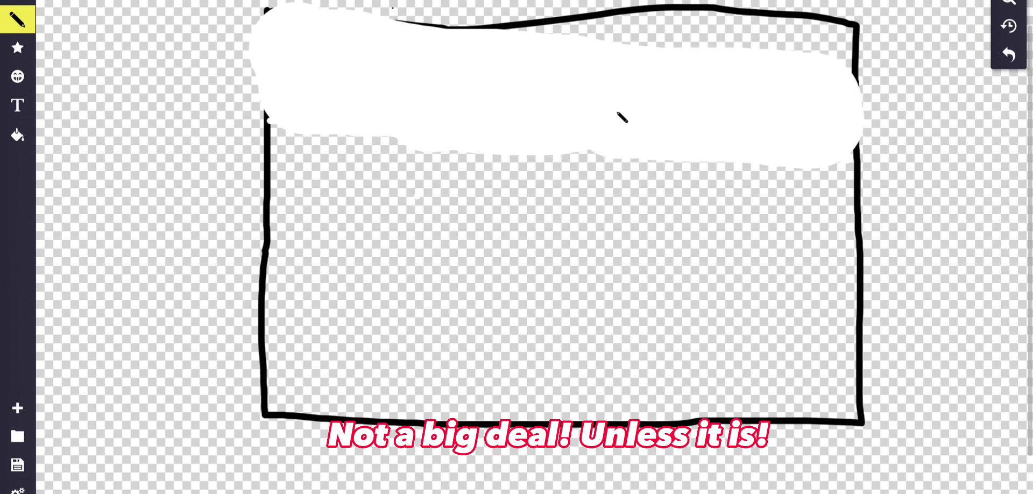
mouse_move(812, 101)
mouse_down()
mouse_move(821, 101)
mouse_move(818, 73)
mouse_move(665, 67)
mouse_up()
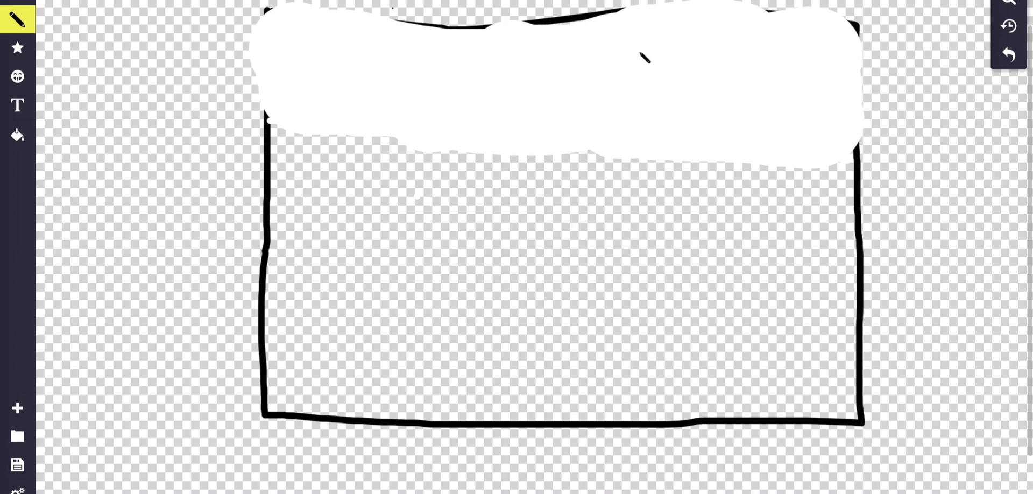
Step: Set the Pencil outline to blue #2469FF and paint the middle stripe of the flag across the frame
click(16, 21)
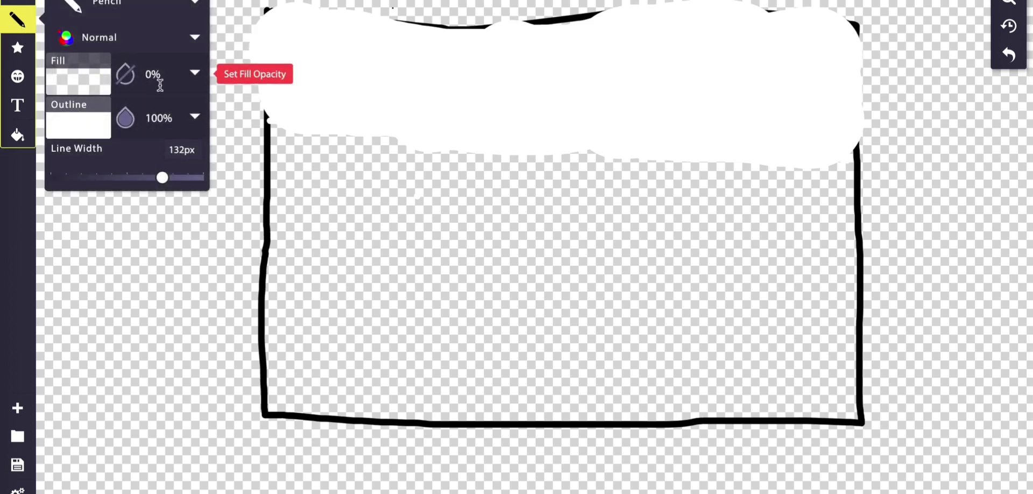
click(86, 128)
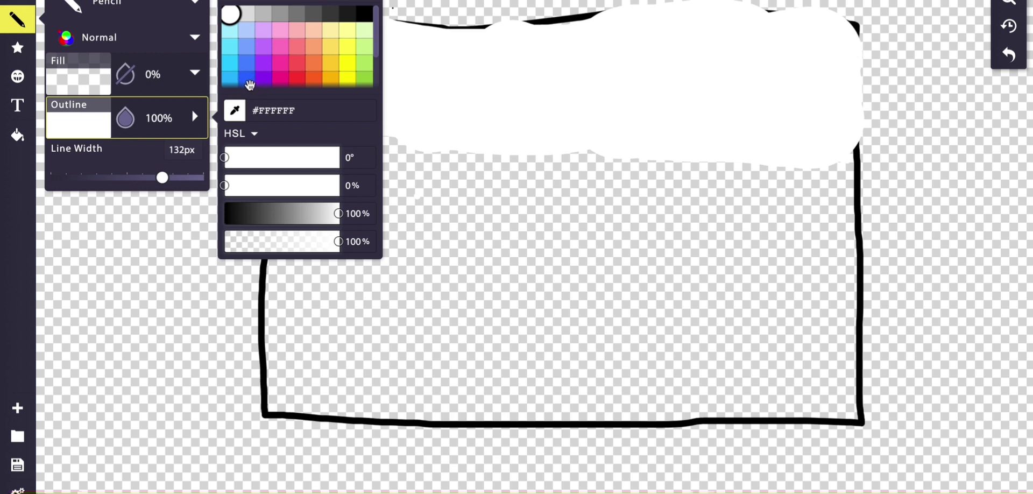
click(249, 82)
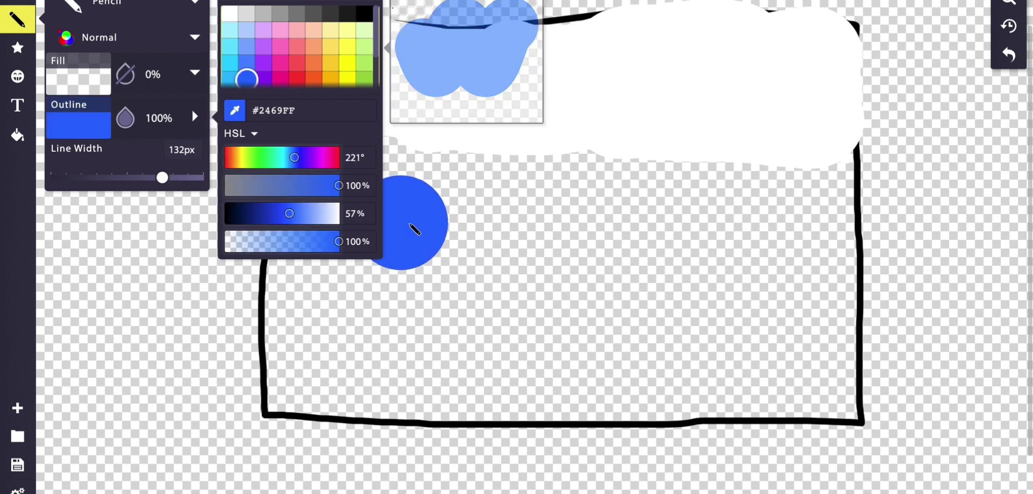
click(387, 198)
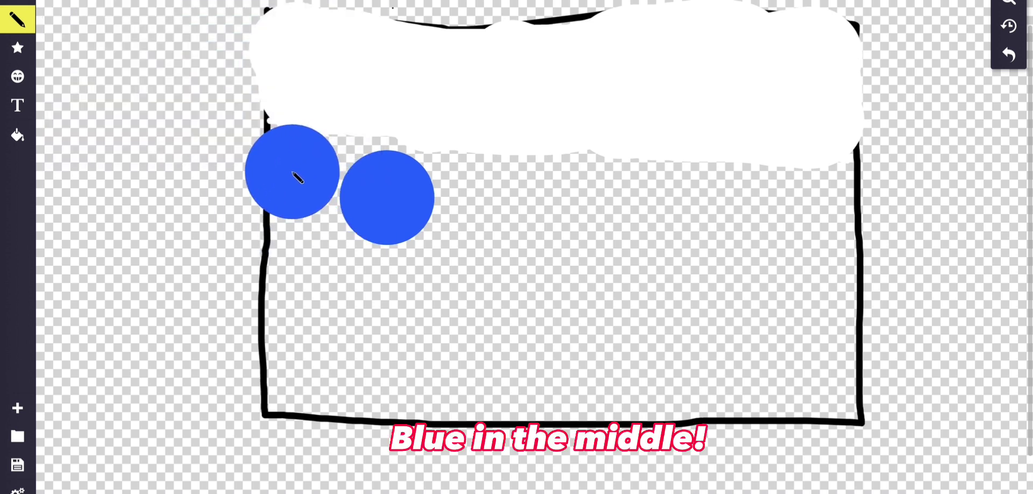
mouse_move(299, 172)
mouse_down()
mouse_move(374, 198)
mouse_move(832, 212)
mouse_move(698, 198)
mouse_move(496, 208)
mouse_move(452, 242)
mouse_up()
click(280, 261)
mouse_move(287, 268)
mouse_down()
mouse_move(482, 286)
mouse_move(825, 275)
mouse_up()
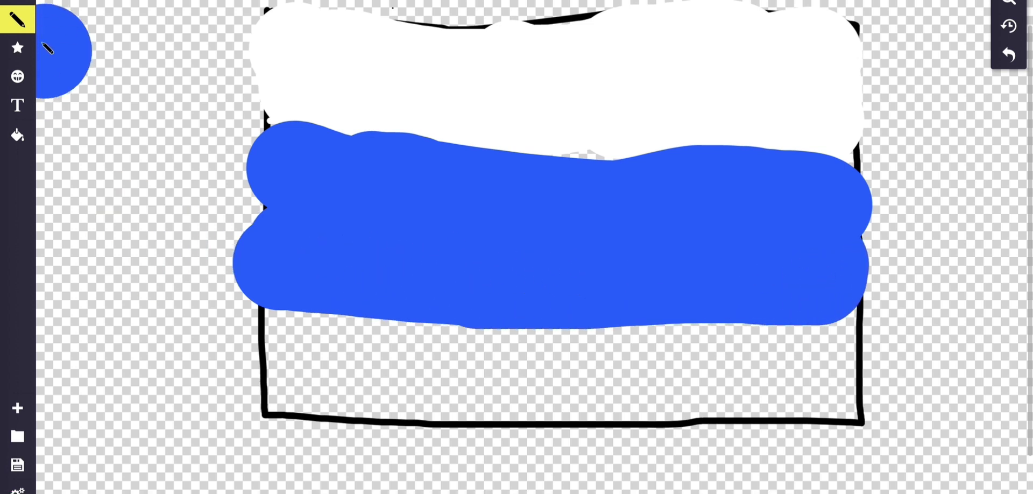
Step: Set the Pencil outline to red #FF3737 and paint the lower stripe of the flag across the frame
click(17, 19)
click(79, 122)
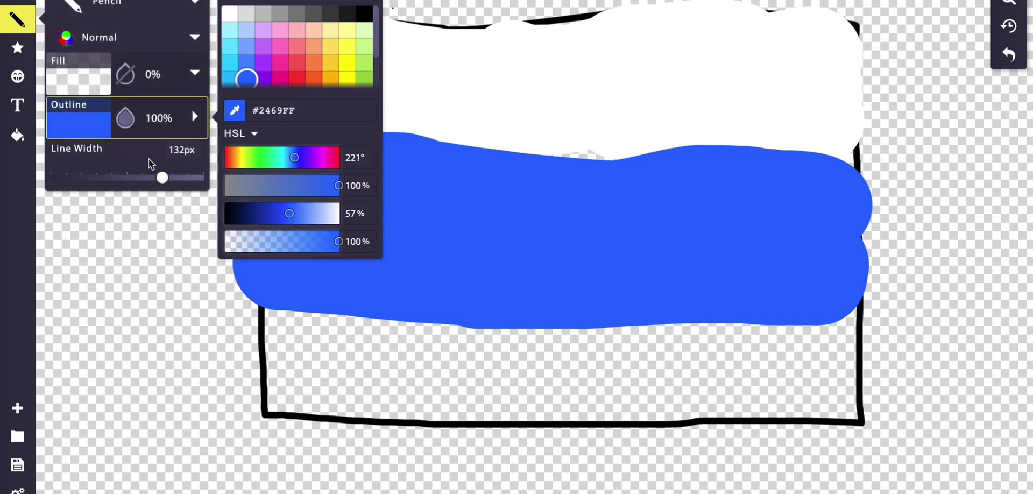
click(296, 84)
click(278, 350)
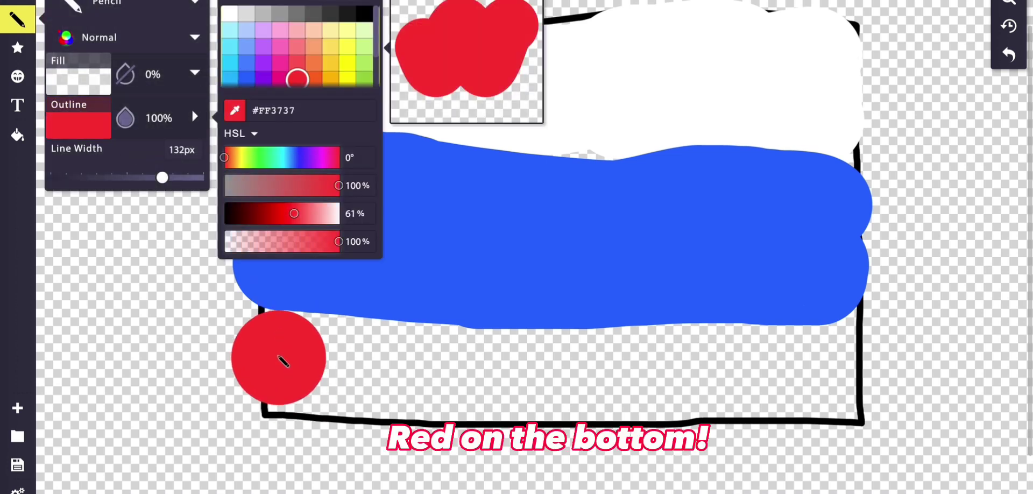
mouse_move(284, 354)
mouse_down()
mouse_move(296, 384)
mouse_move(463, 401)
mouse_move(811, 395)
mouse_up()
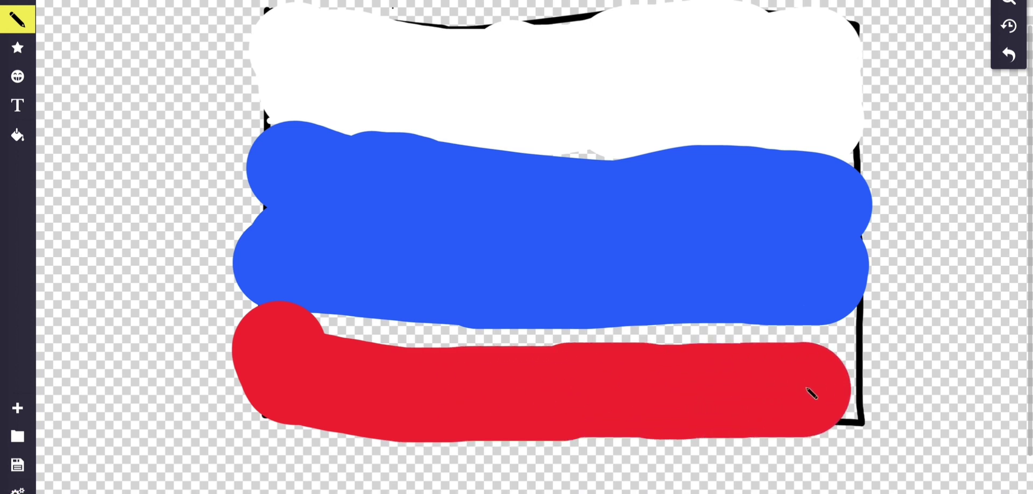
mouse_move(834, 391)
mouse_down()
mouse_move(840, 357)
mouse_move(817, 354)
mouse_move(378, 369)
mouse_up()
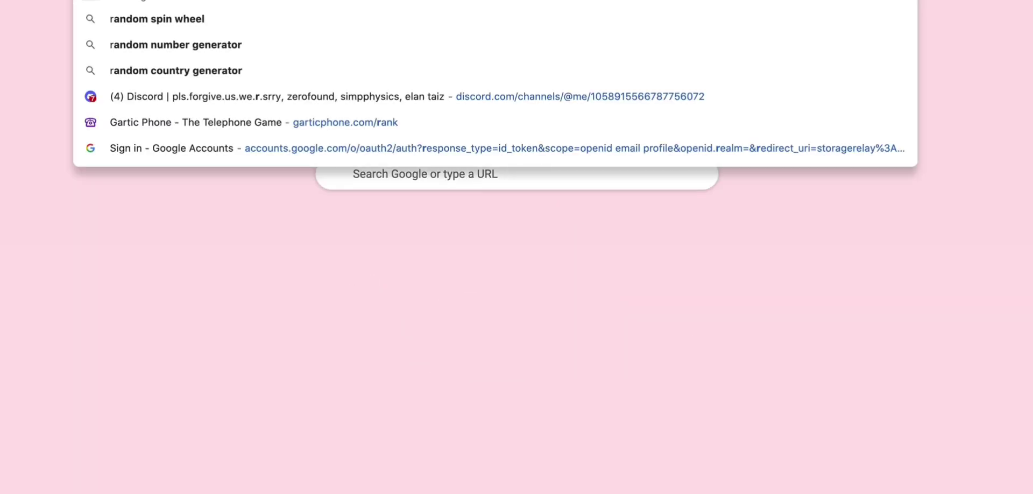
Step: Switch to the web browser's new tab and search for "russian flag"
text(ussian flag)
key(Return)
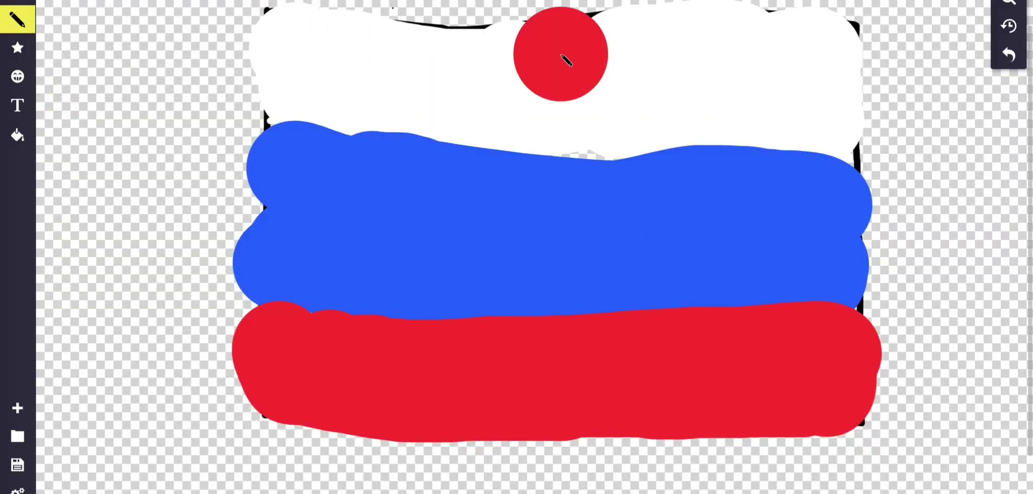
Step: Return to the drawing and undo all the red, blue and white strokes, keeping only the black frame
click(1009, 55)
click(1010, 55)
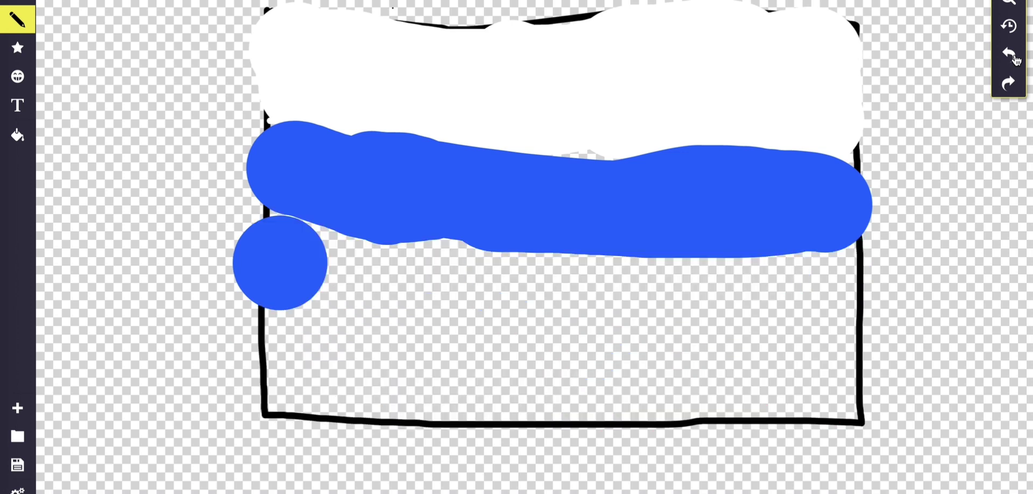
click(1009, 55)
click(1015, 57)
click(1015, 57)
click(1014, 57)
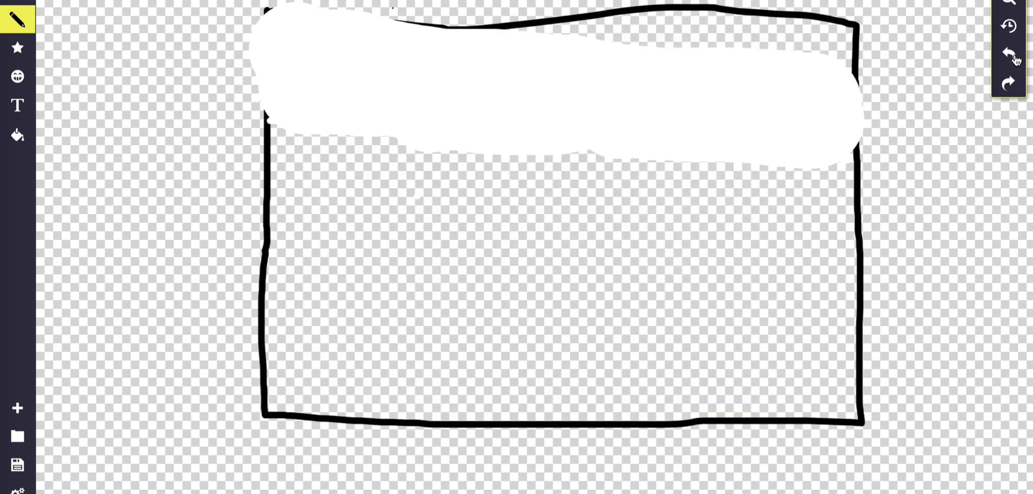
click(1014, 57)
click(1015, 57)
click(1014, 57)
click(1015, 57)
click(1014, 57)
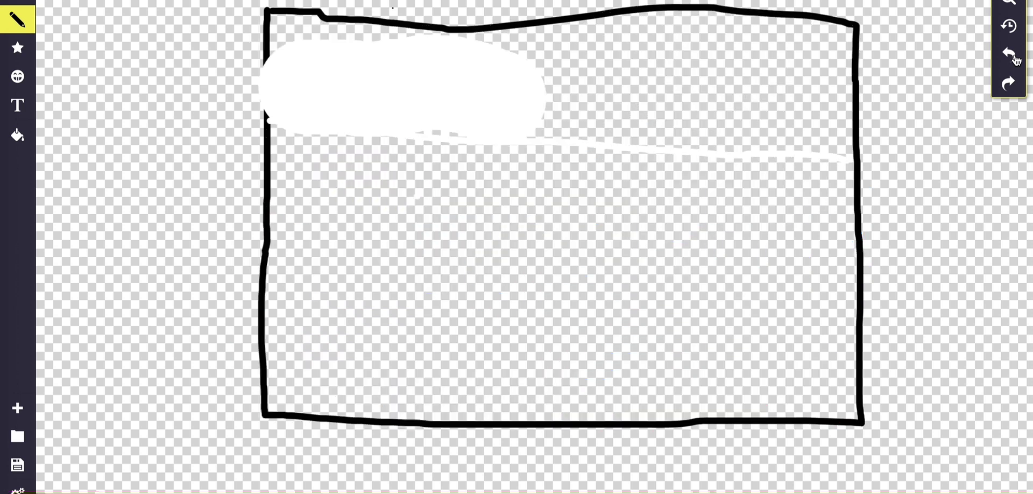
click(1015, 57)
click(1015, 57)
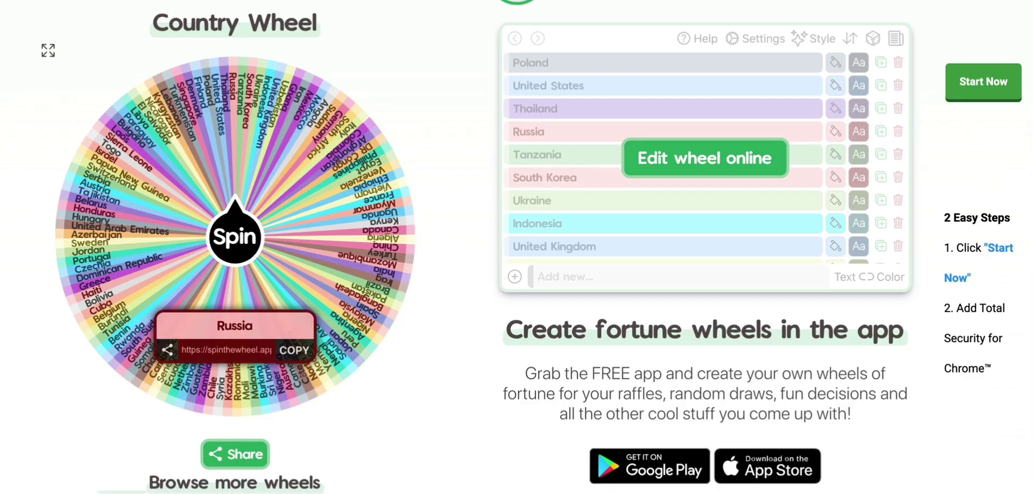
Step: Switch to the Country Wheel page and spin the wheel to pick another country
click(244, 225)
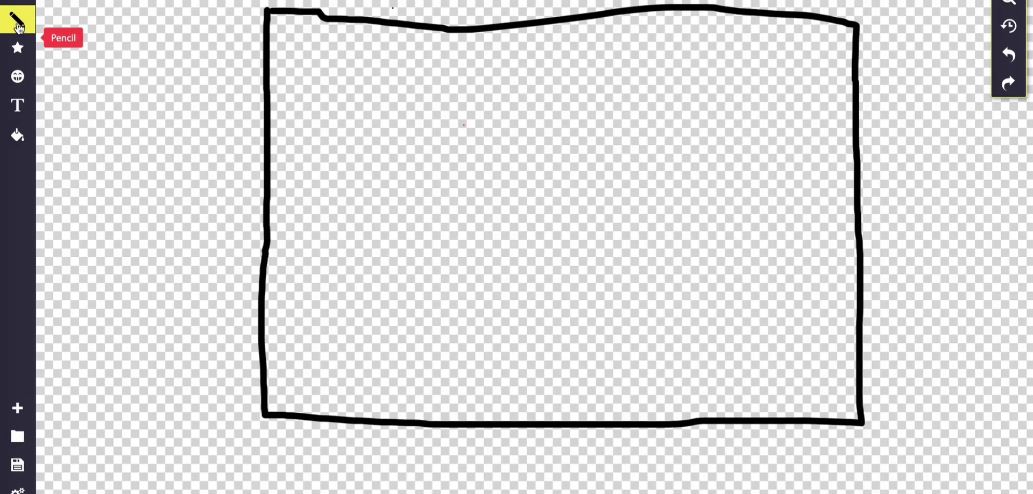
Step: Return to the drawing and set the Pencil outline colour to orange #FF5103
click(19, 21)
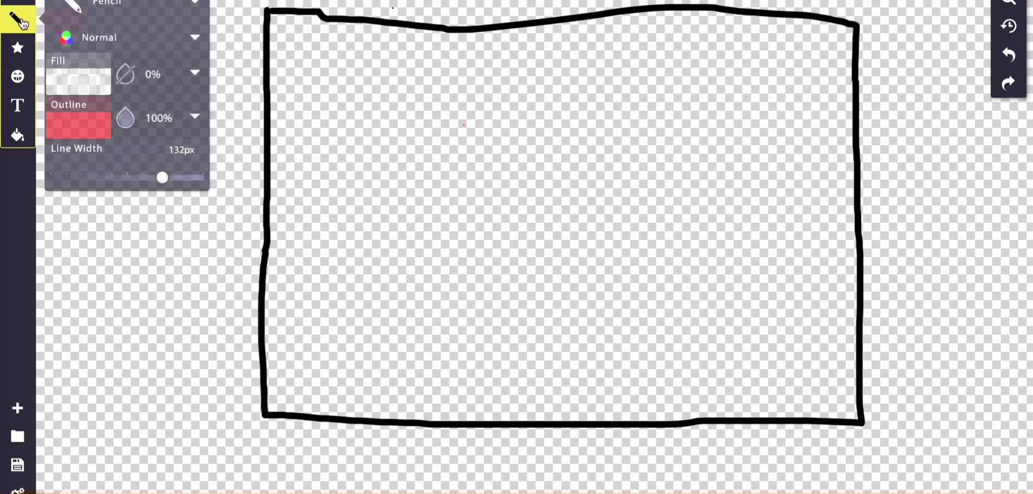
click(93, 135)
scroll(326, 65, down, 2)
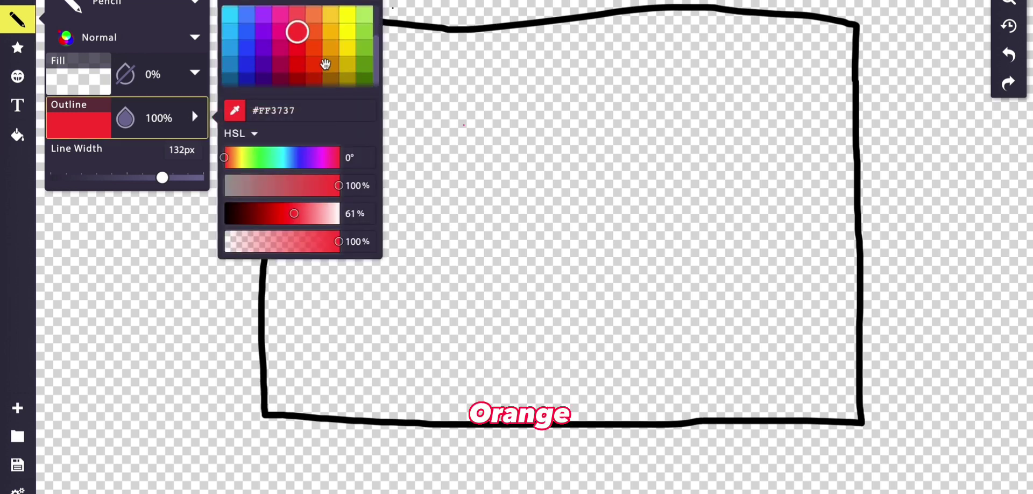
click(317, 64)
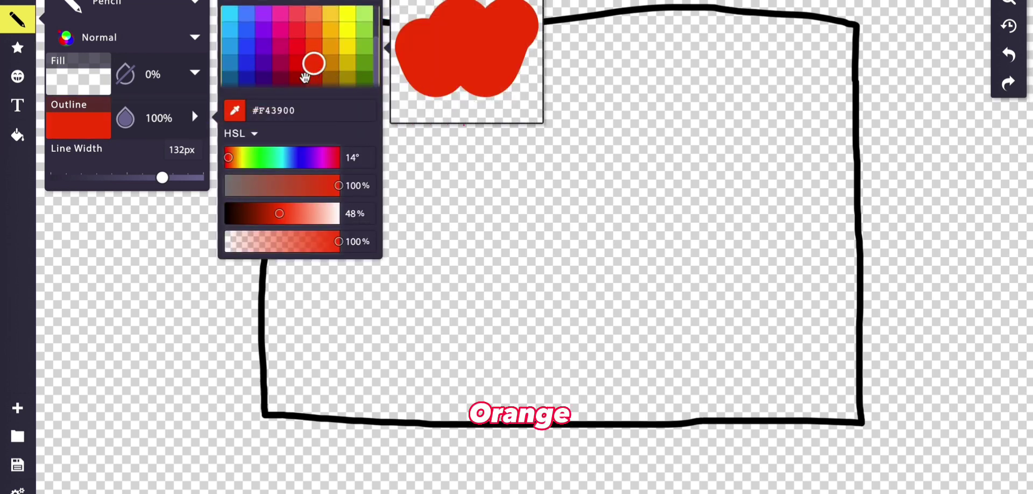
click(314, 47)
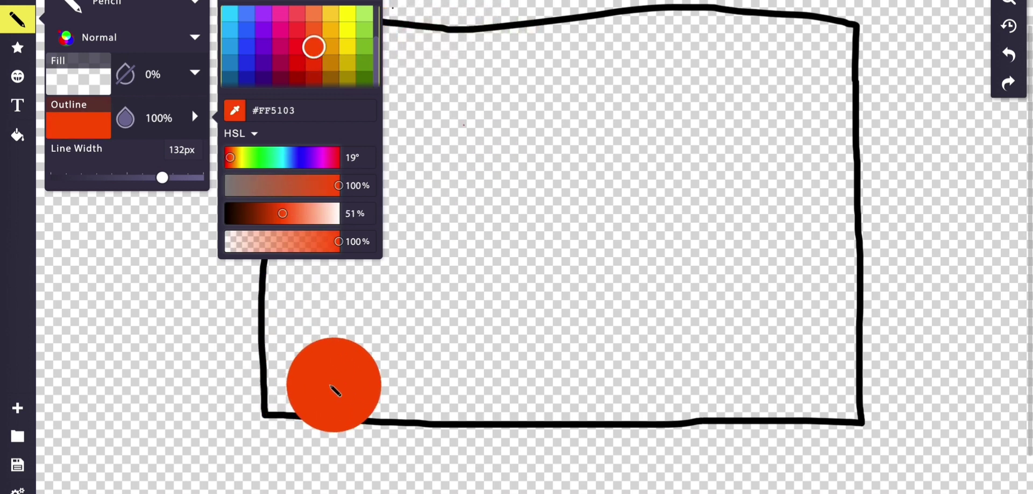
Step: Set the Pencil line width to 23 px and outline the left vertical band of the framed flag in orange
click(84, 131)
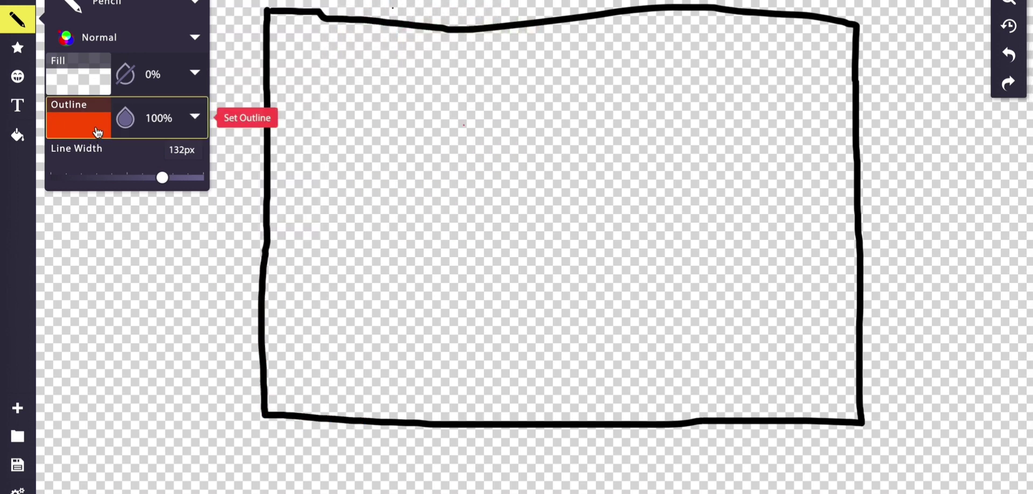
click(97, 132)
click(99, 177)
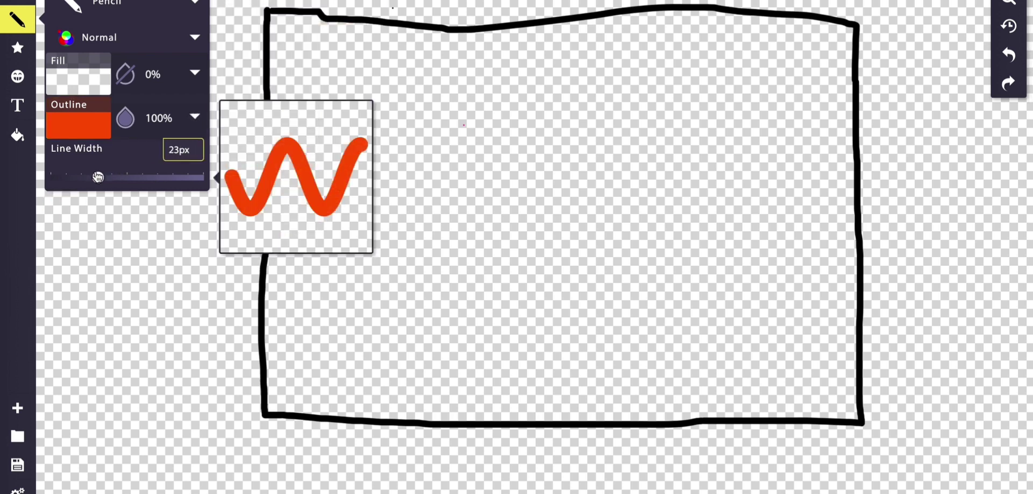
drag(397, 423, 397, 141)
mouse_move(399, 96)
mouse_down()
mouse_move(399, 33)
mouse_move(263, 25)
mouse_up()
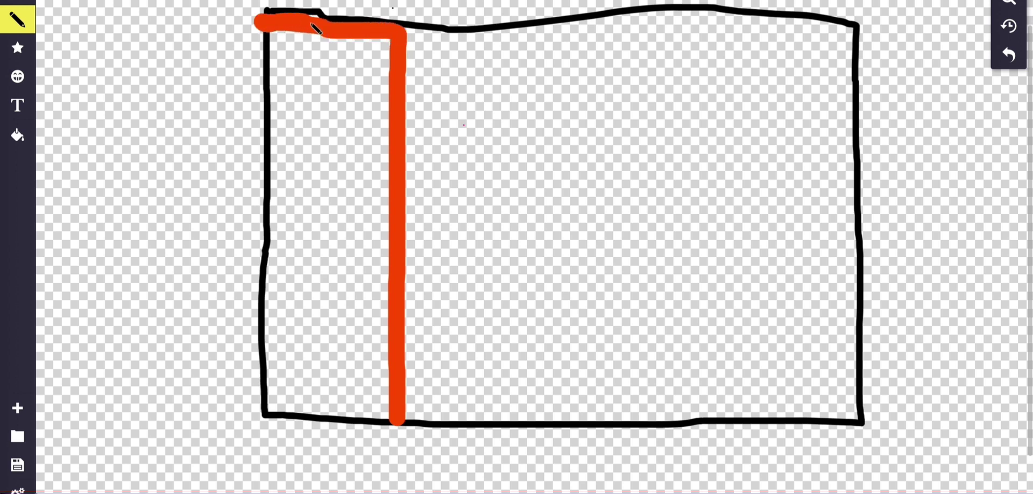
drag(273, 28, 281, 270)
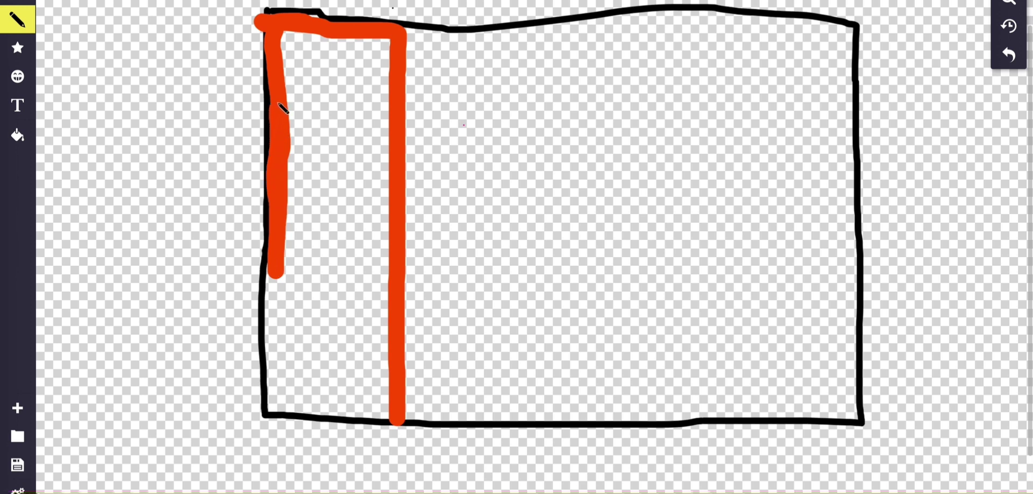
drag(282, 118, 281, 413)
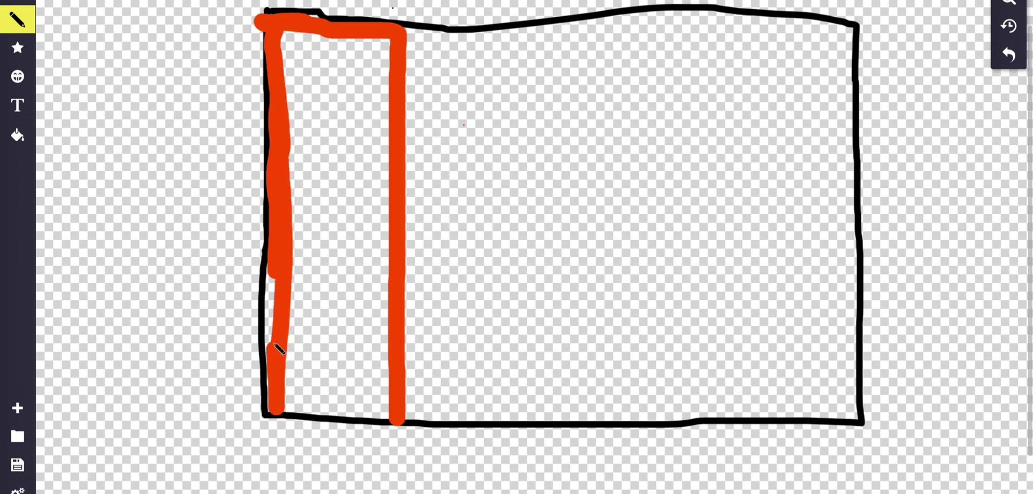
drag(278, 265, 275, 335)
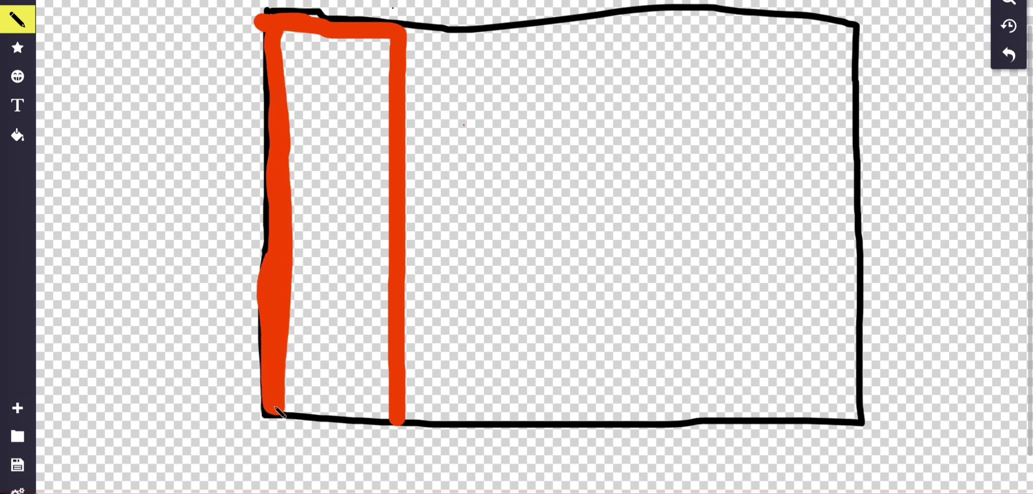
drag(279, 412, 399, 413)
Step: Scribble orange over the middle of the left band, working from its inner edge to the frame
mouse_move(392, 369)
mouse_down()
mouse_move(384, 145)
mouse_move(395, 352)
mouse_move(386, 250)
mouse_up()
mouse_move(384, 134)
mouse_down()
mouse_move(368, 121)
mouse_move(357, 278)
mouse_move(364, 105)
mouse_move(335, 296)
mouse_move(330, 108)
mouse_move(340, 269)
mouse_move(352, 98)
mouse_move(349, 216)
mouse_move(343, 116)
mouse_move(325, 263)
mouse_move(324, 186)
mouse_move(308, 226)
mouse_move(304, 195)
mouse_up()
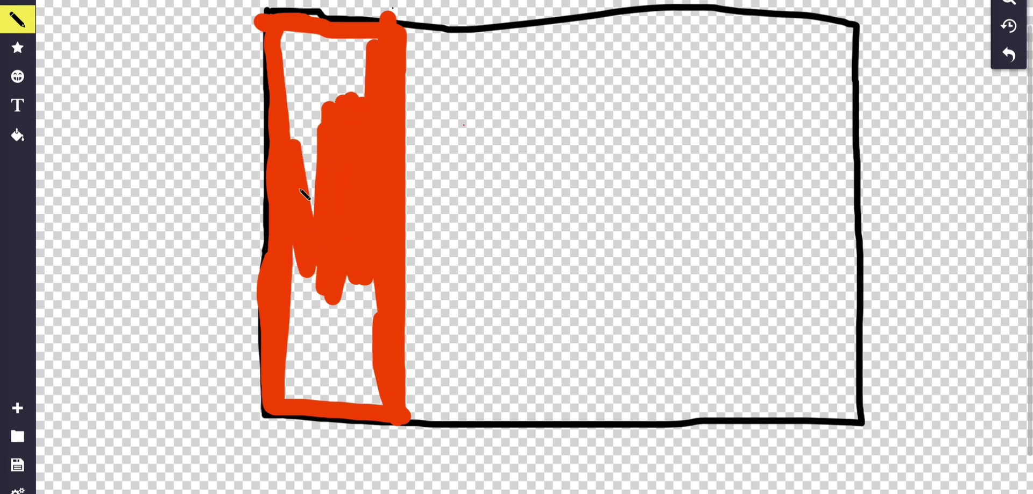
drag(309, 95, 329, 119)
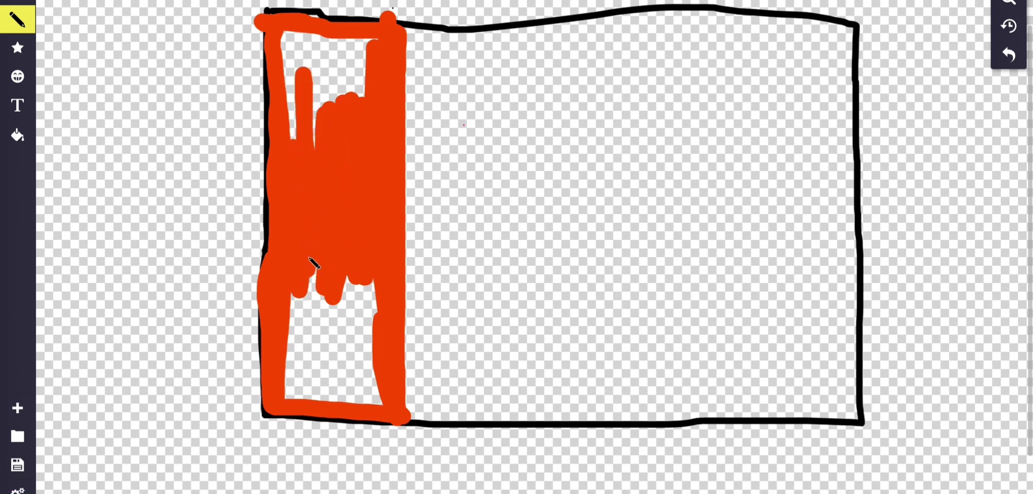
Step: Increase the Pencil line width to 52 px and fill the remaining gaps in the left band with orange
click(19, 19)
drag(99, 177, 119, 179)
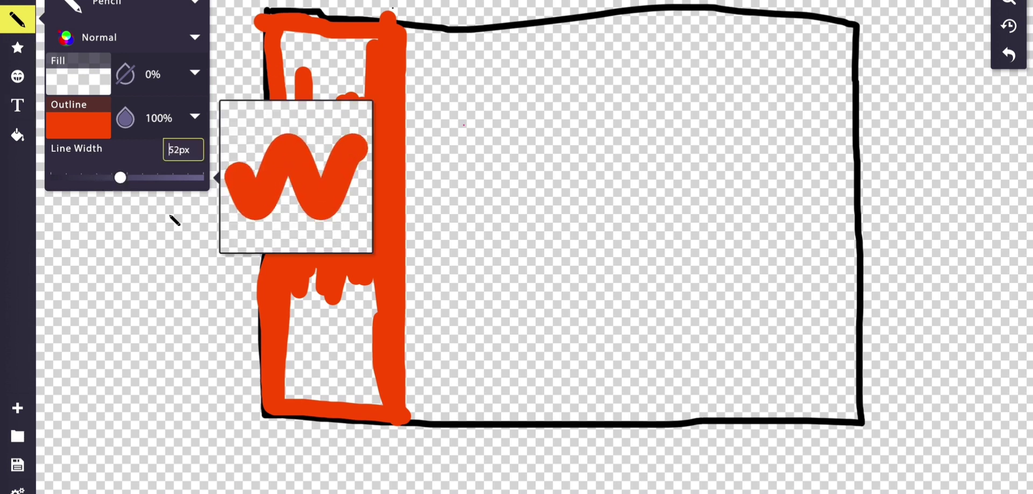
drag(325, 364, 316, 346)
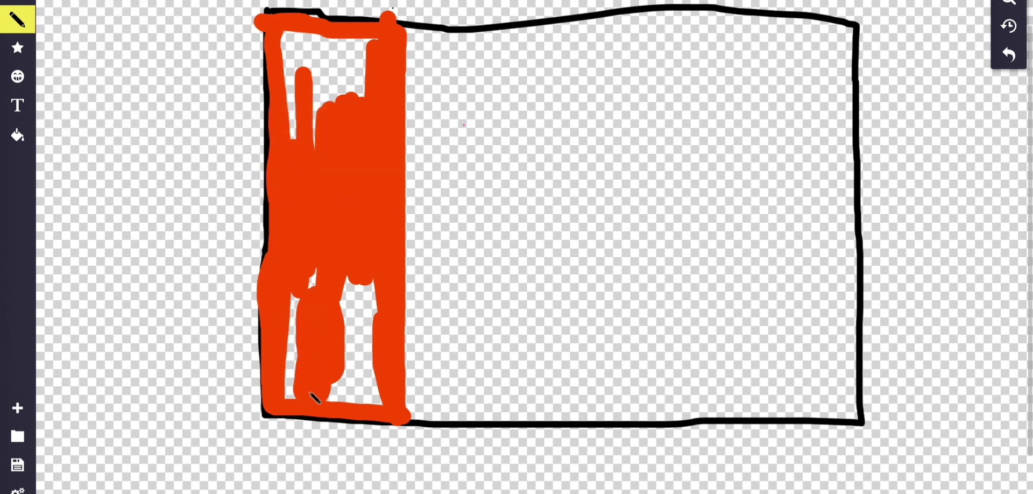
mouse_move(296, 400)
mouse_down()
mouse_move(387, 412)
mouse_move(373, 311)
mouse_up()
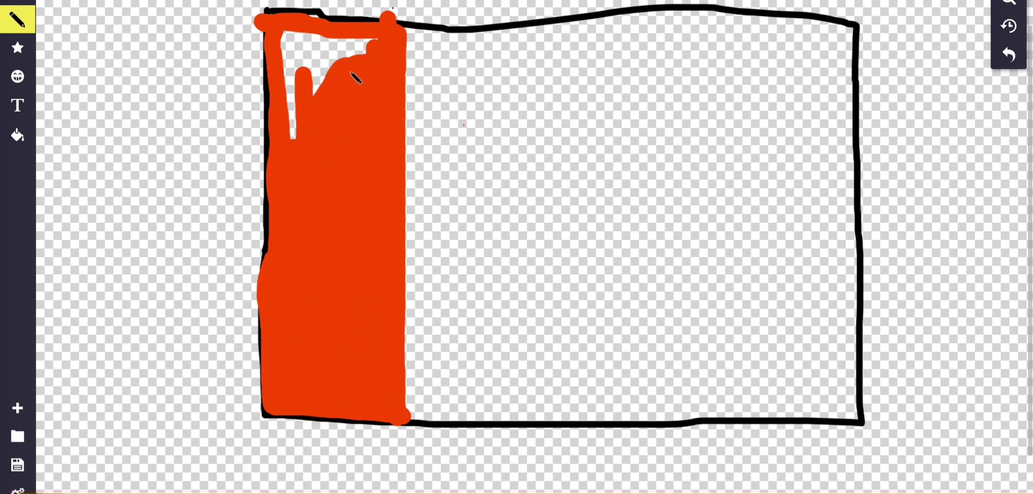
mouse_move(318, 31)
mouse_down()
mouse_move(299, 112)
mouse_move(290, 45)
mouse_move(322, 69)
mouse_move(410, 22)
mouse_up()
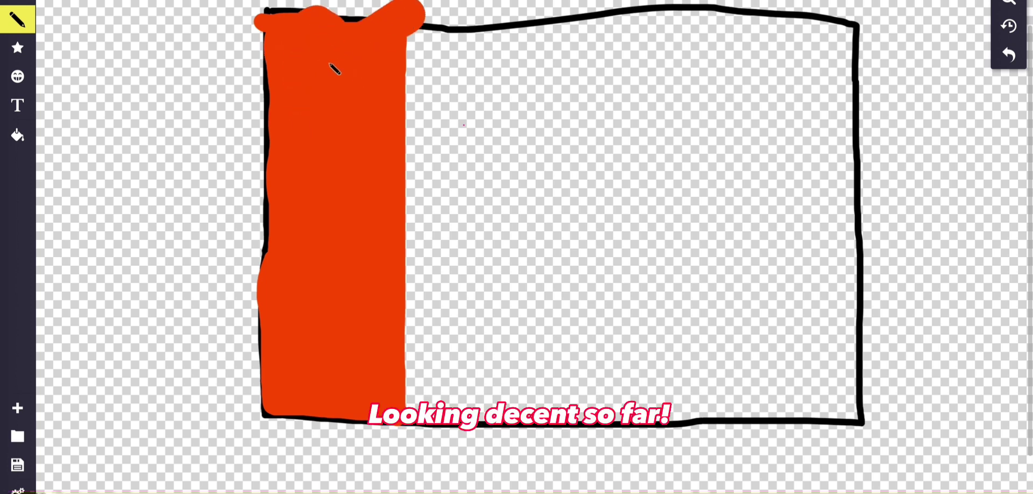
Step: Set the Pencil outline colour to white #FFFFFF and outline the flag's central vertical band
click(17, 20)
click(84, 124)
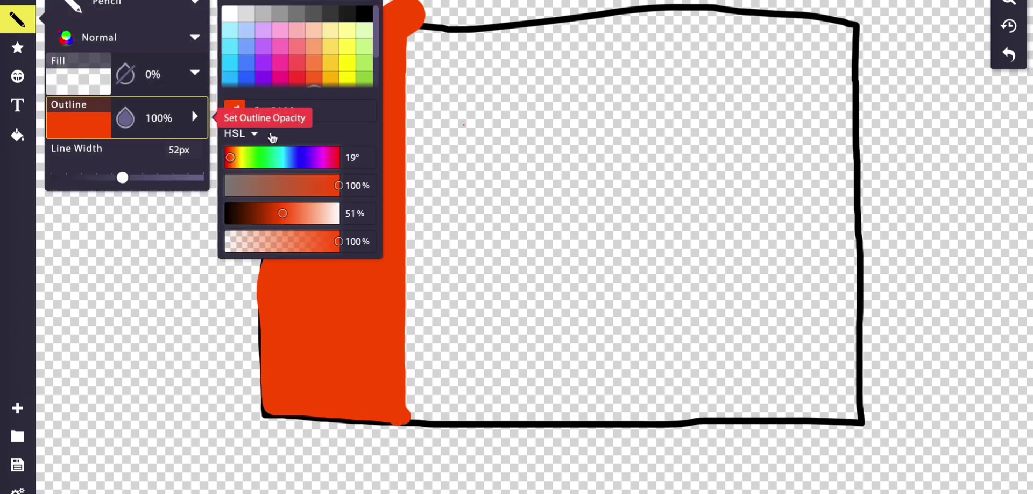
click(228, 16)
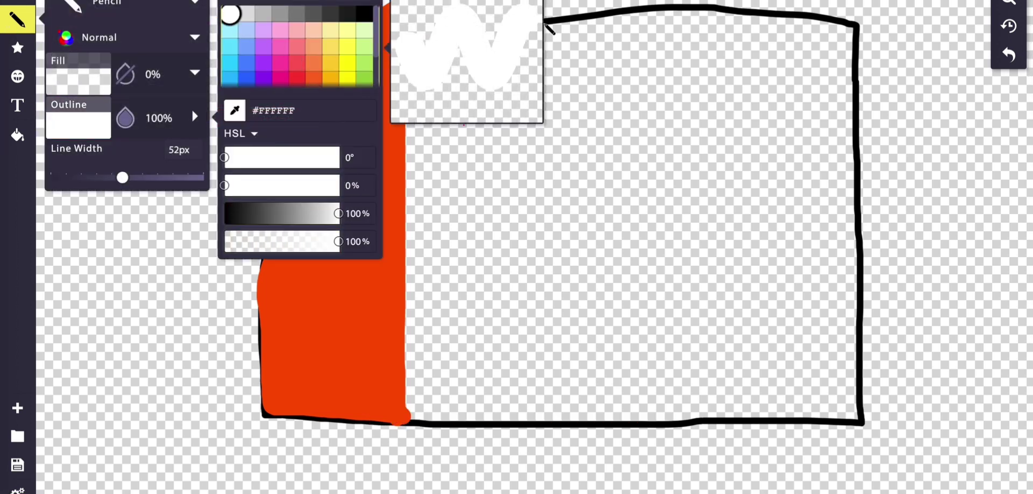
mouse_move(591, 28)
mouse_down()
mouse_move(581, 420)
mouse_move(451, 417)
mouse_move(422, 371)
mouse_move(429, 101)
mouse_up()
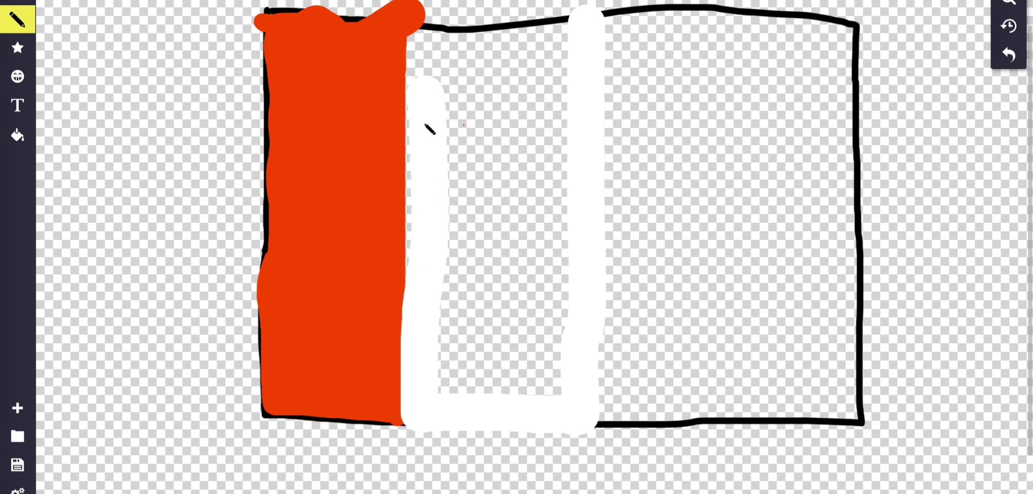
mouse_move(421, 223)
mouse_down()
mouse_move(420, 27)
mouse_move(427, 37)
mouse_move(557, 47)
mouse_up()
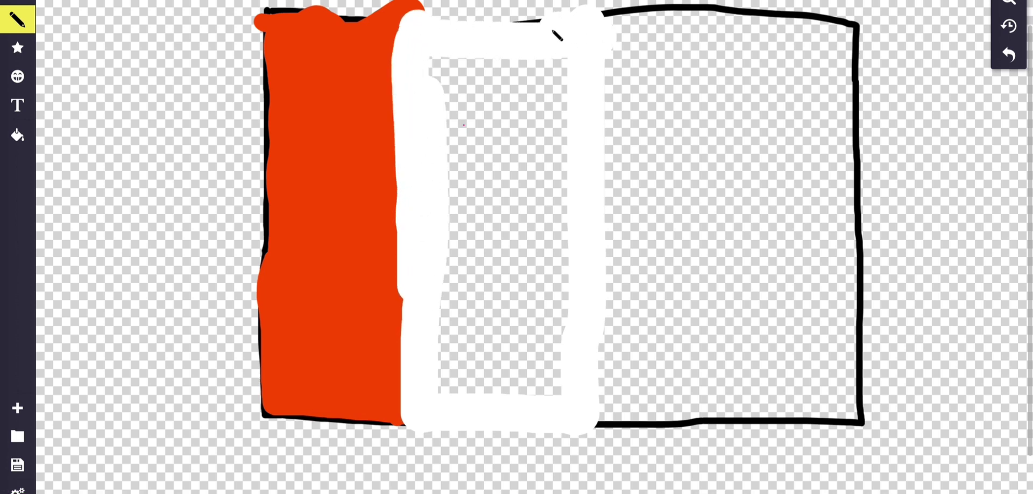
Step: Fill the inside of the central band with white Pencil strokes
drag(490, 52, 482, 392)
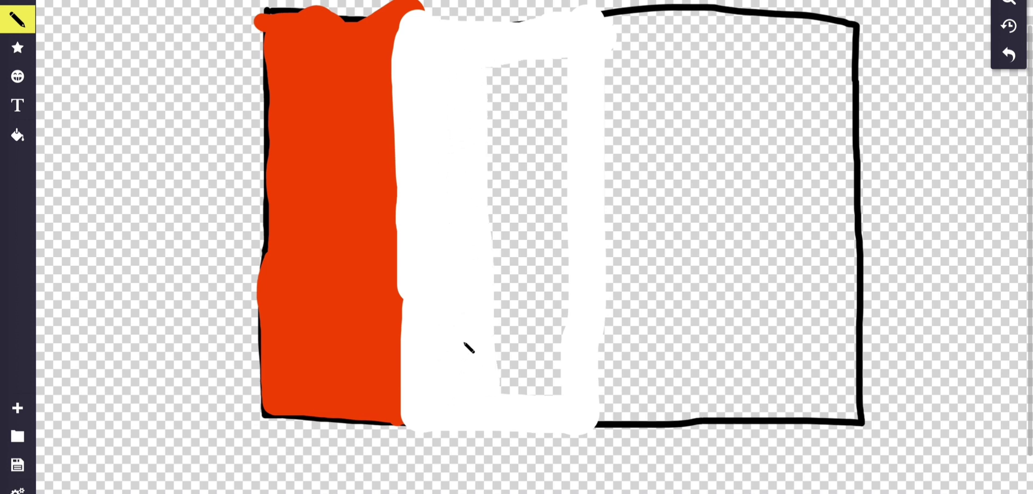
mouse_move(486, 317)
mouse_down()
mouse_move(532, 173)
mouse_move(533, 142)
mouse_up()
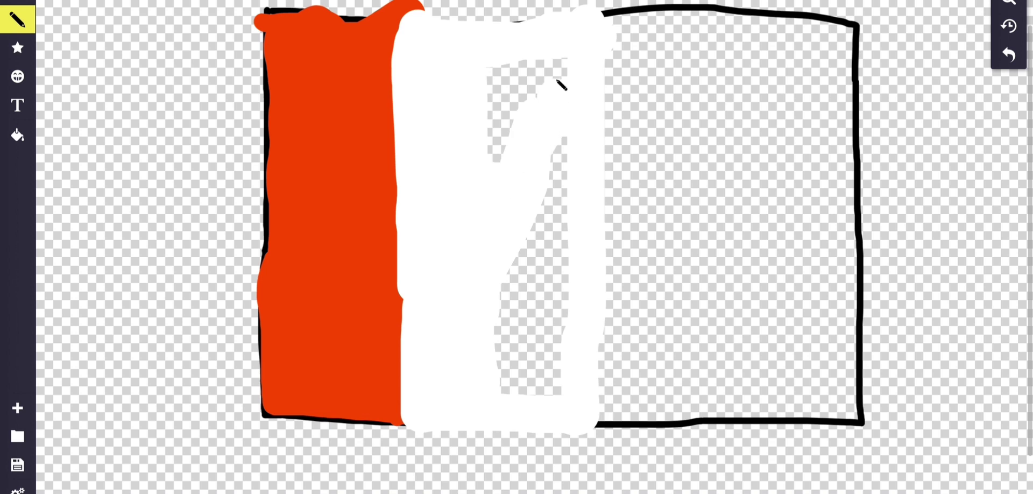
drag(557, 81, 504, 156)
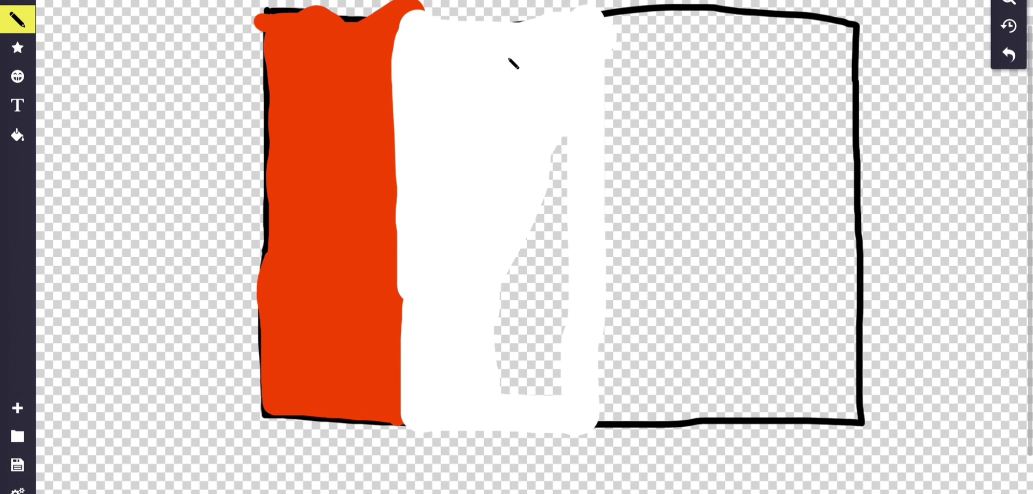
drag(514, 217, 538, 181)
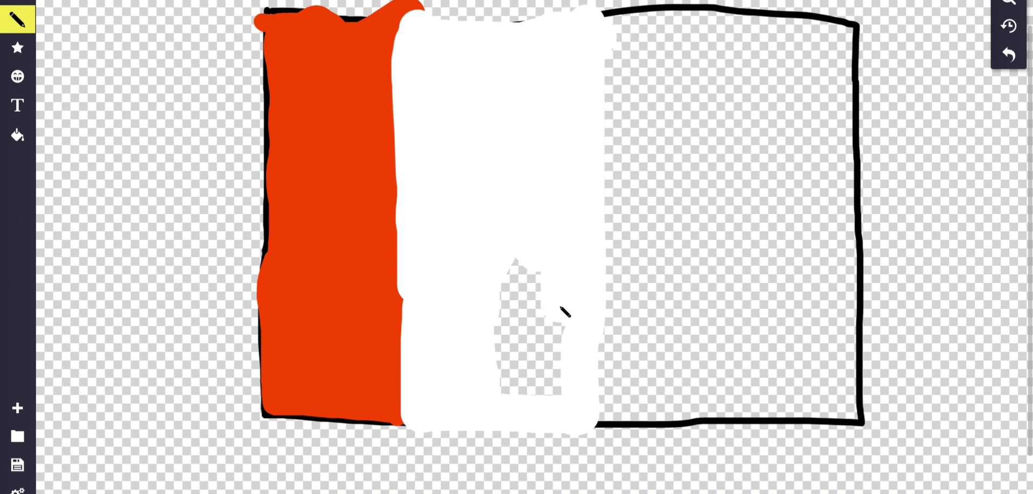
mouse_move(561, 381)
mouse_down()
mouse_move(540, 372)
mouse_move(533, 306)
mouse_up()
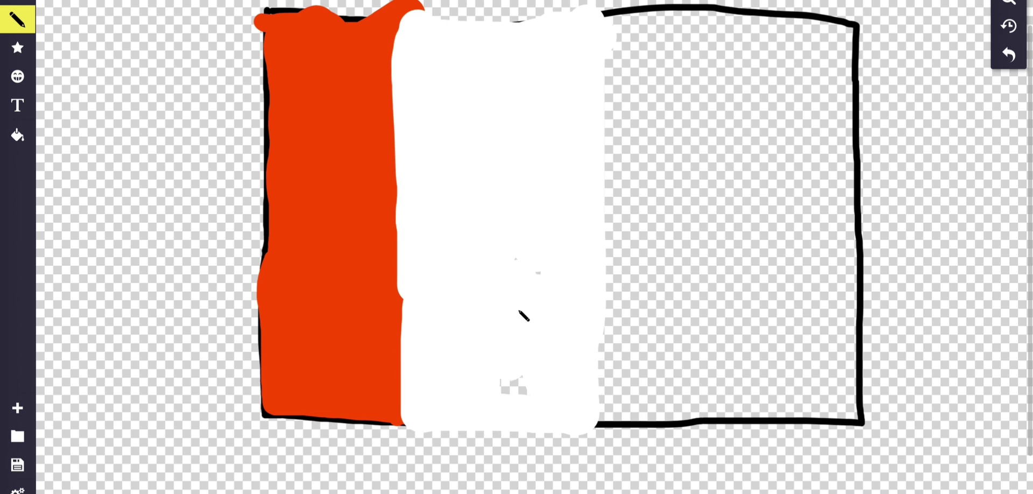
Step: Try the greens #4C7602 and #689A10 as the Pencil outline colour, and settle on a lighter green swatch
click(20, 20)
click(91, 125)
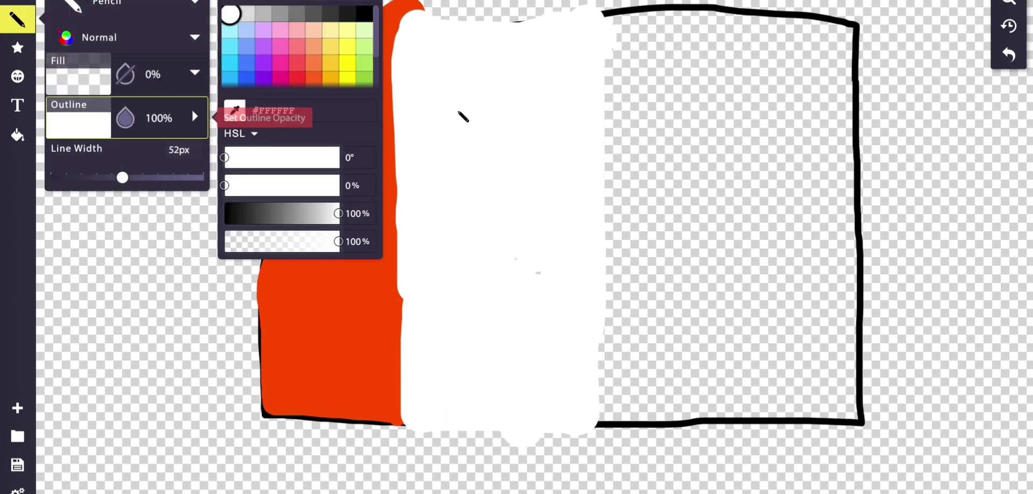
scroll(320, 54, down, 3)
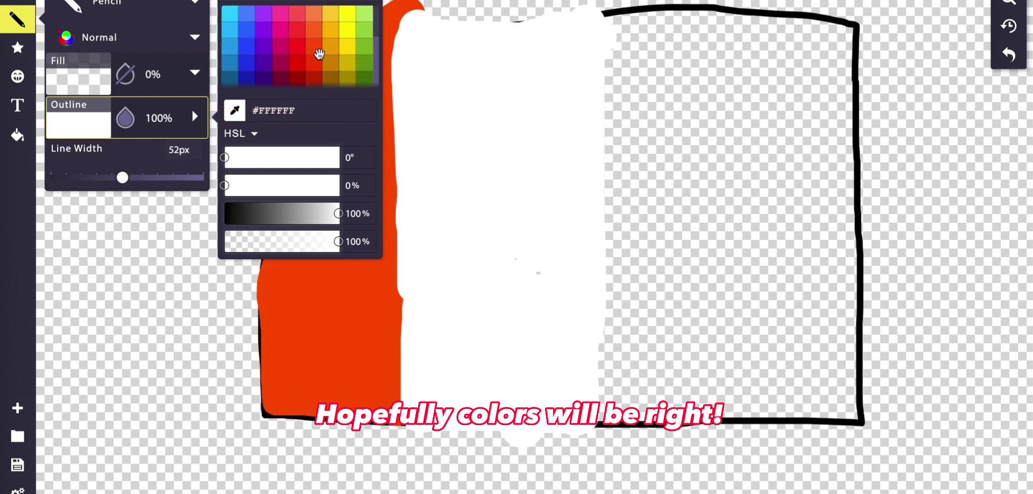
click(369, 80)
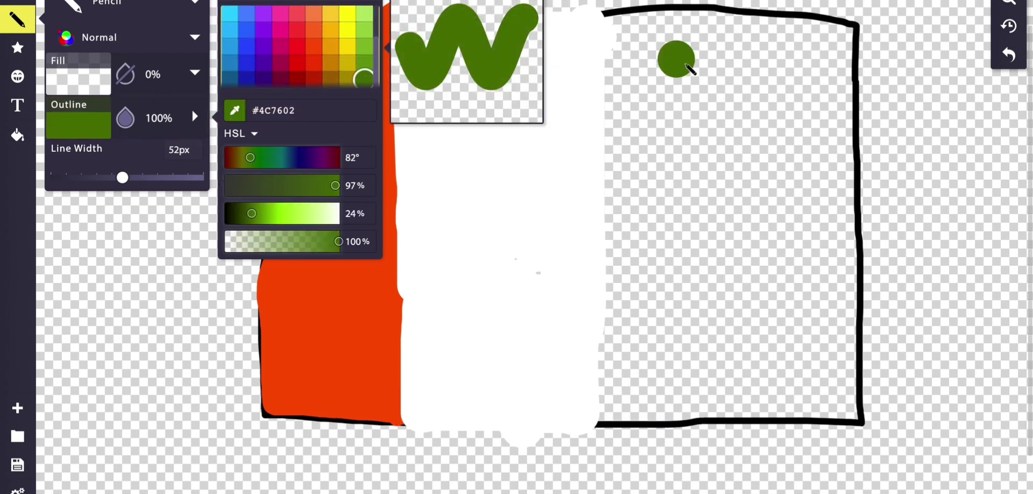
click(365, 62)
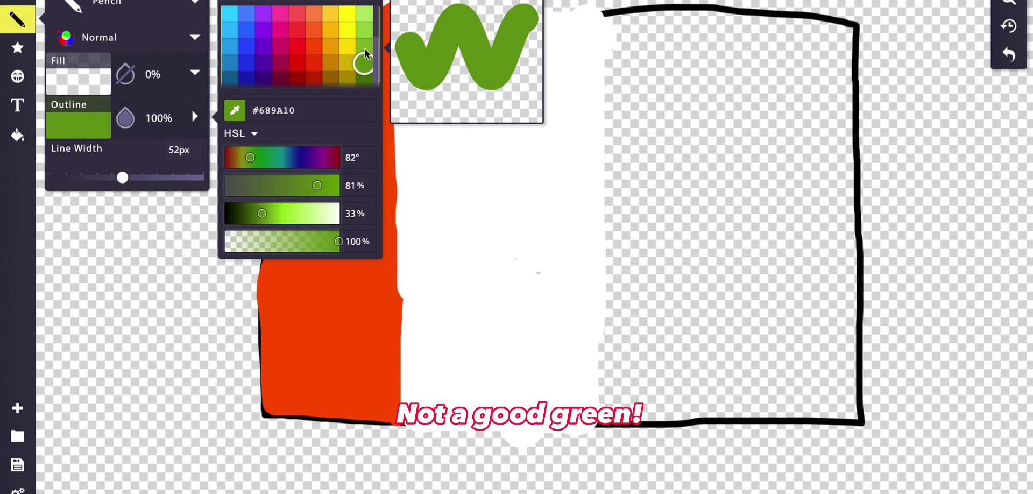
click(365, 49)
Step: Outline the flag's right vertical band in light green and fill it completely
mouse_move(611, 26)
mouse_down()
mouse_move(859, 36)
mouse_move(845, 46)
mouse_move(864, 209)
mouse_move(839, 405)
mouse_move(855, 421)
mouse_move(856, 386)
mouse_move(845, 415)
mouse_move(670, 409)
mouse_move(552, 435)
mouse_up()
mouse_move(617, 395)
mouse_down()
mouse_move(614, 36)
mouse_move(710, 65)
mouse_move(663, 264)
mouse_move(703, 109)
mouse_move(682, 77)
mouse_move(650, 250)
mouse_move(647, 93)
mouse_up()
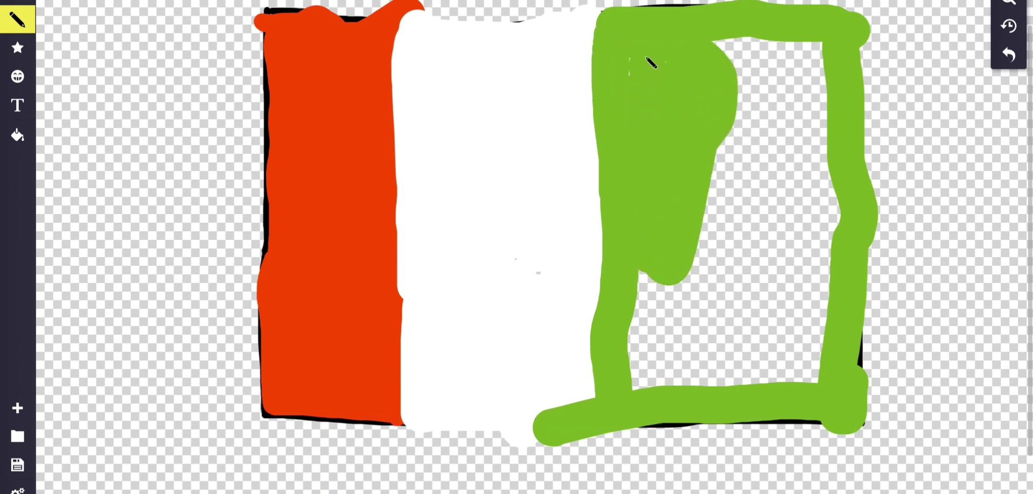
mouse_move(701, 189)
mouse_down()
mouse_move(718, 376)
mouse_move(674, 265)
mouse_move(680, 354)
mouse_up()
drag(655, 278, 649, 370)
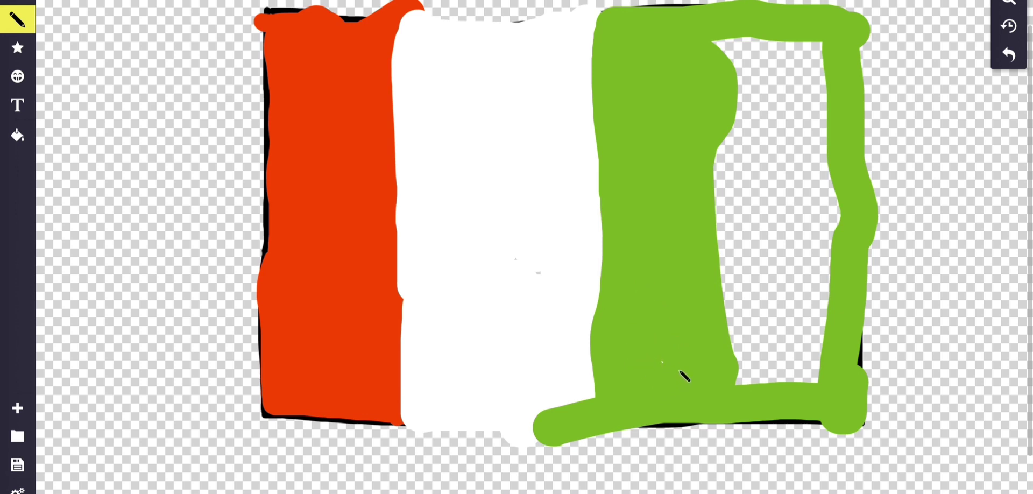
drag(771, 366, 742, 372)
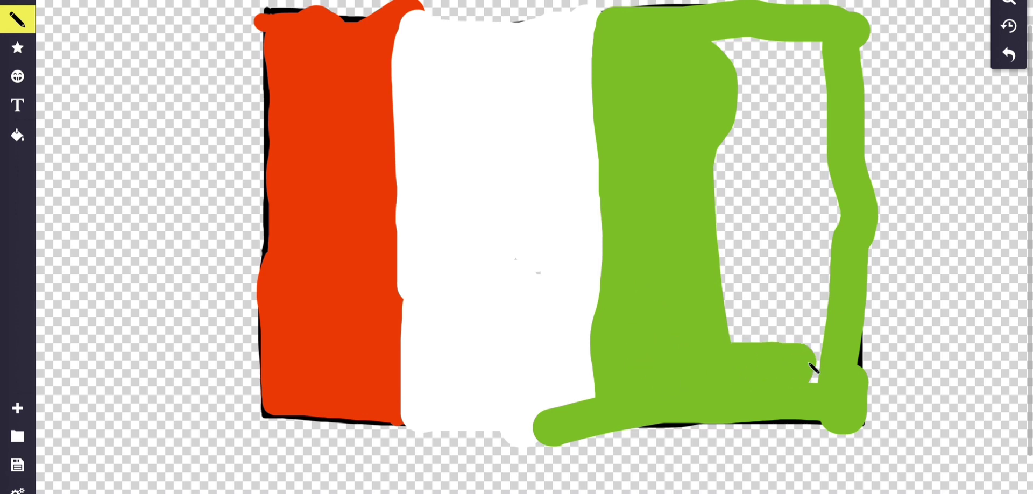
mouse_move(826, 381)
mouse_down()
mouse_move(836, 161)
mouse_move(809, 327)
mouse_move(805, 246)
mouse_move(781, 251)
mouse_move(765, 279)
mouse_move(751, 263)
mouse_move(751, 315)
mouse_move(731, 310)
mouse_up()
mouse_move(769, 156)
mouse_down()
mouse_move(759, 82)
mouse_move(742, 182)
mouse_move(732, 93)
mouse_move(709, 154)
mouse_move(733, 43)
mouse_move(805, 65)
mouse_move(807, 201)
mouse_move(826, 82)
mouse_up()
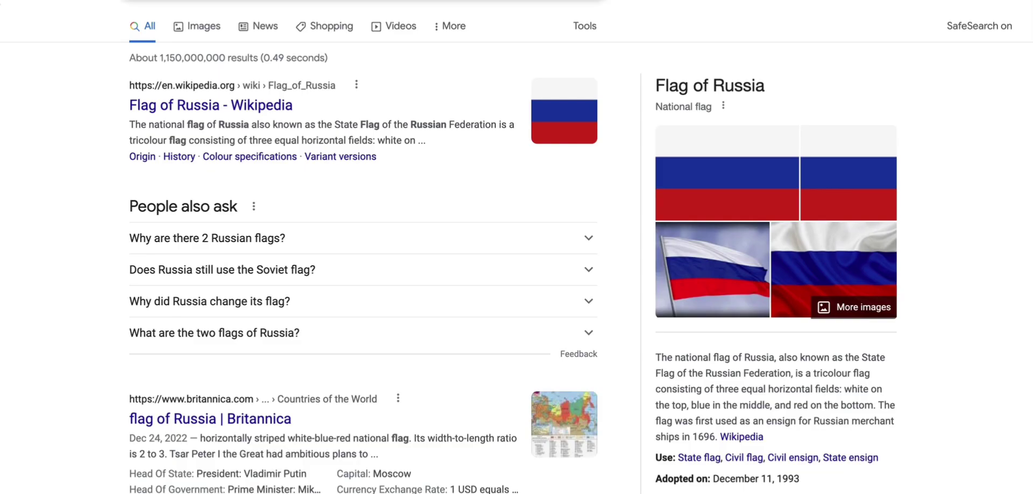
Step: Switch to the web browser's search results and search for "ivory coast flag"
key(slash)
key(ctrl+a)
key(BackSpace)
text(i)
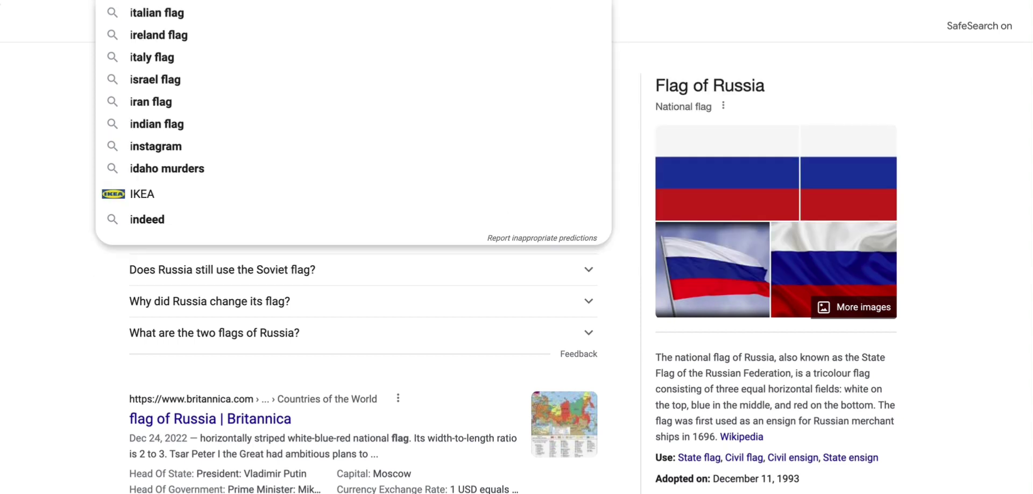
text(vory coast)
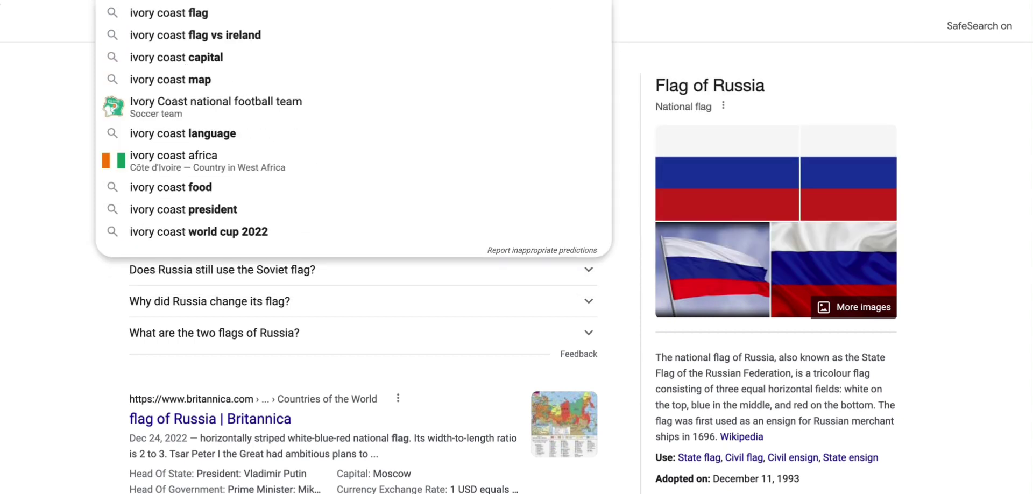
text( flag)
key(Return)
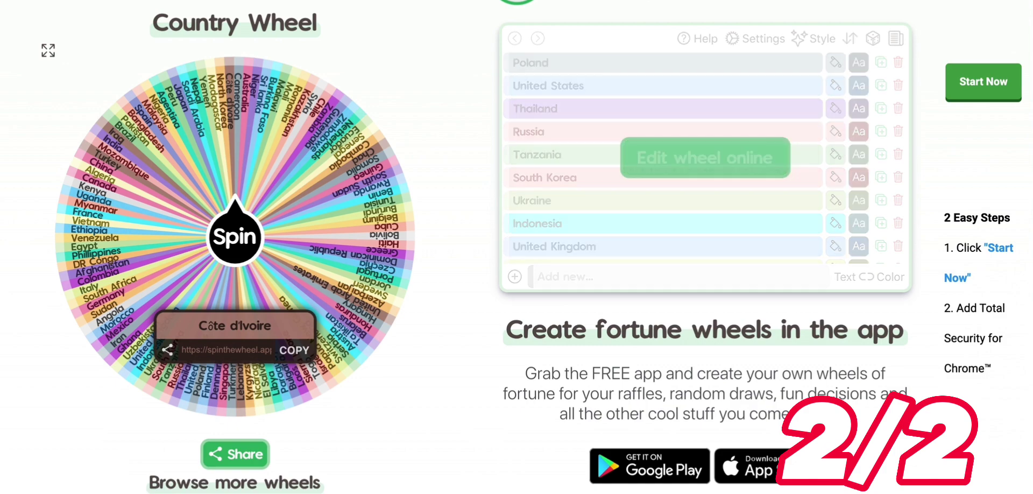
Step: Switch to the Country Wheel page and spin the wheel for the next country
click(218, 248)
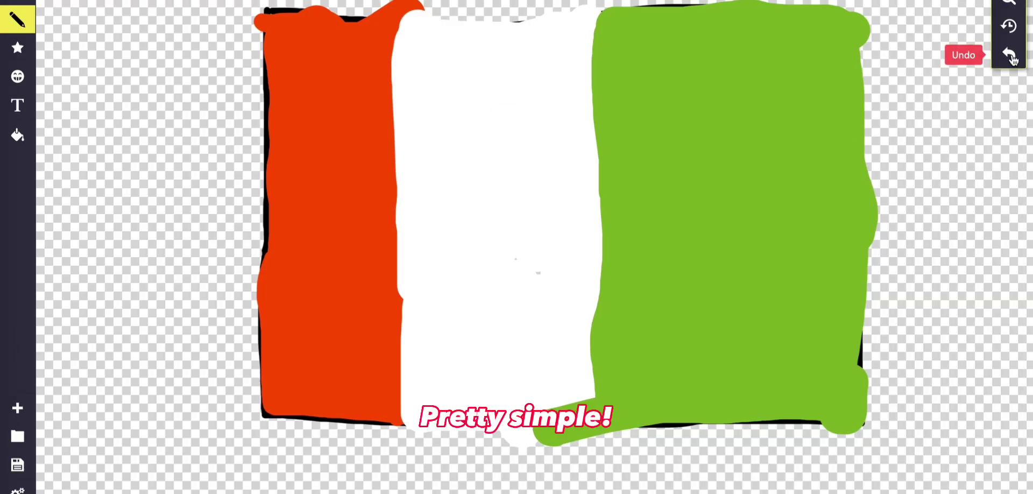
Step: Undo all the green, white and orange strokes of the flag until only the black frame is left
click(1011, 55)
click(1010, 56)
click(1011, 56)
click(1010, 56)
click(1011, 56)
click(1010, 56)
click(1010, 56)
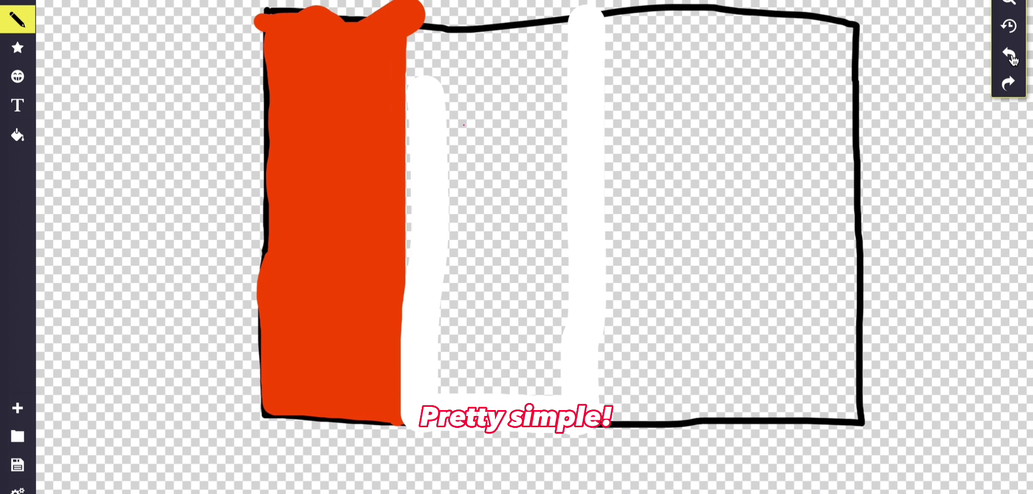
click(1011, 56)
click(1010, 56)
click(1010, 56)
click(1010, 56)
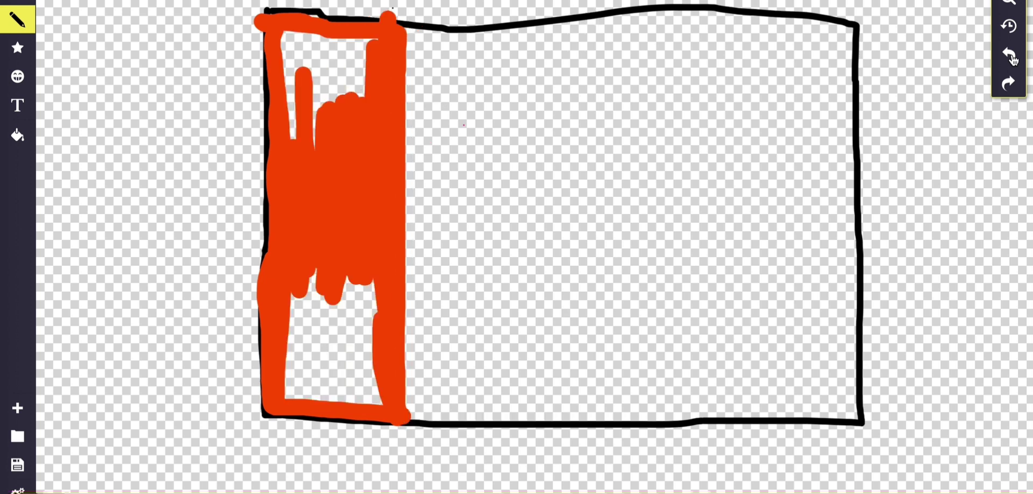
click(1010, 56)
click(1011, 56)
click(1010, 56)
click(1010, 56)
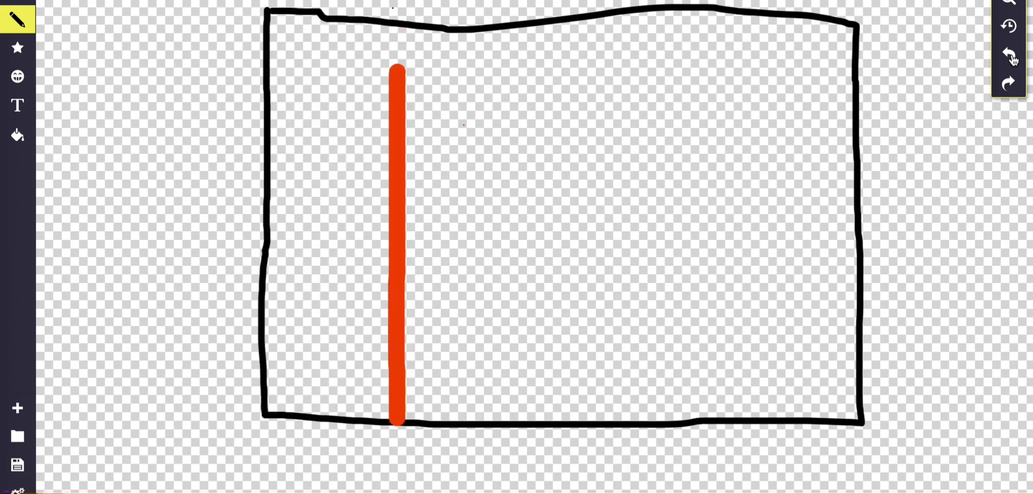
click(1011, 55)
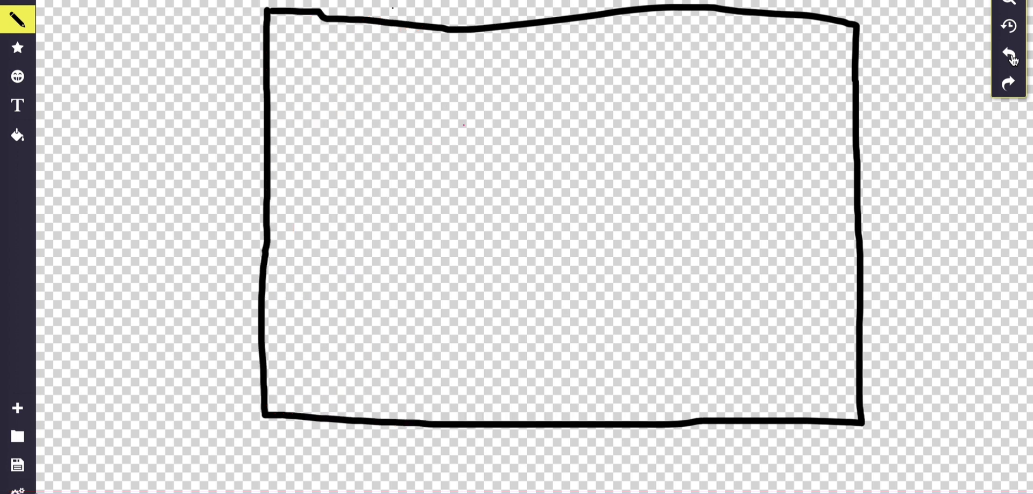
Step: Try the dark red #AC0000 as the Pencil outline colour, and settle on the brighter red #E90808
click(16, 22)
click(195, 117)
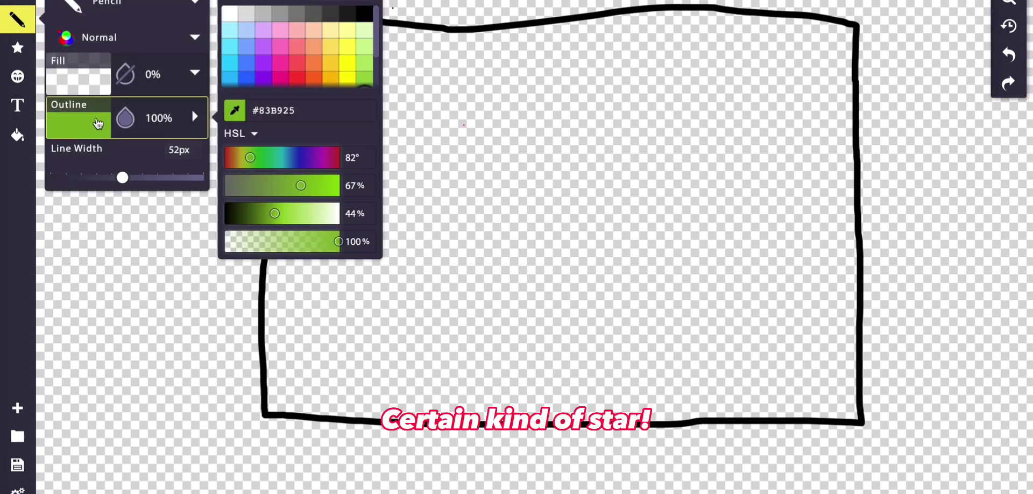
scroll(297, 54, down, 2)
click(302, 78)
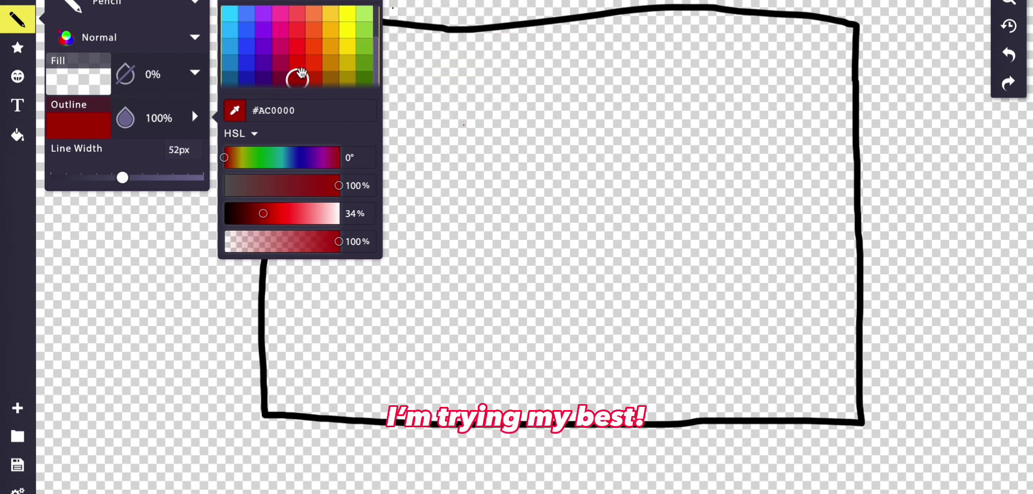
click(300, 66)
click(300, 79)
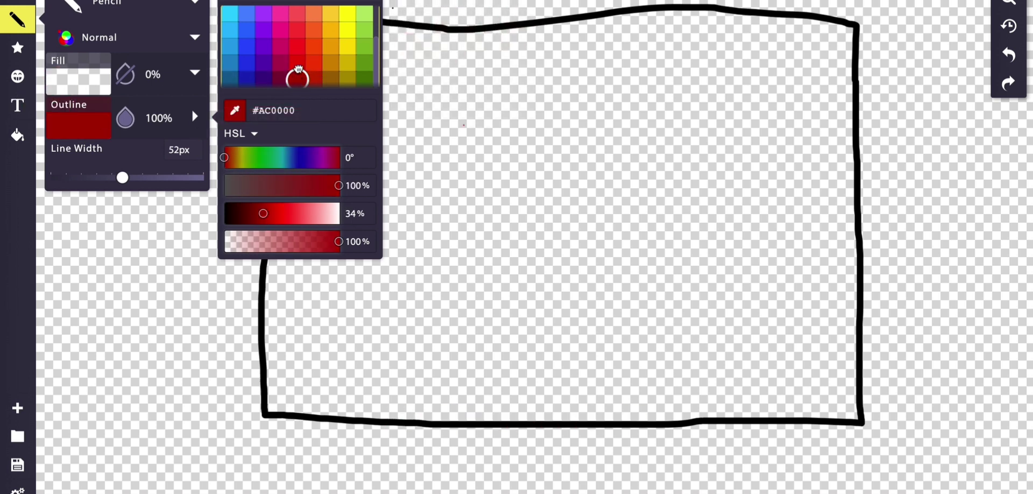
click(299, 63)
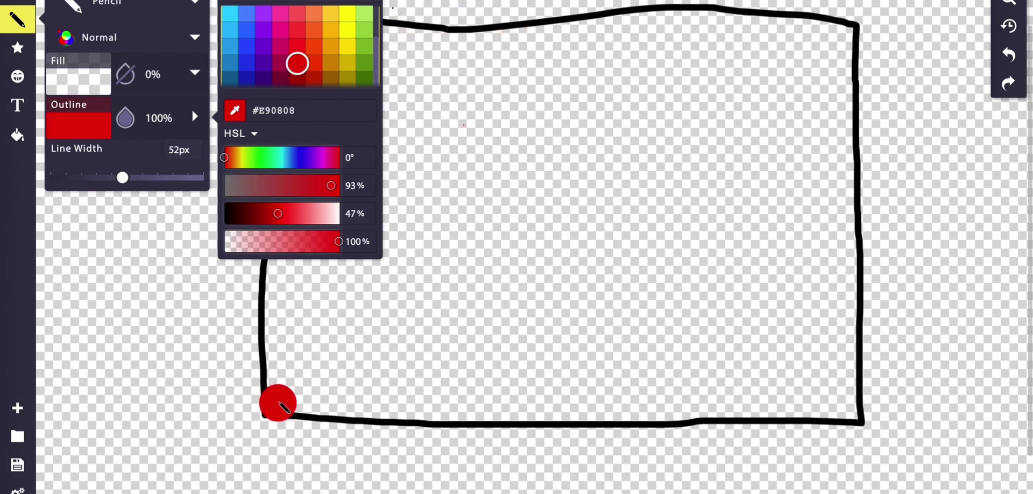
Step: Paint the whole frame solid red, raising the Pencil line width to its maximum after the first strokes along the lower edge
mouse_move(277, 401)
mouse_down()
mouse_move(557, 404)
mouse_move(350, 399)
mouse_up()
drag(425, 428, 547, 427)
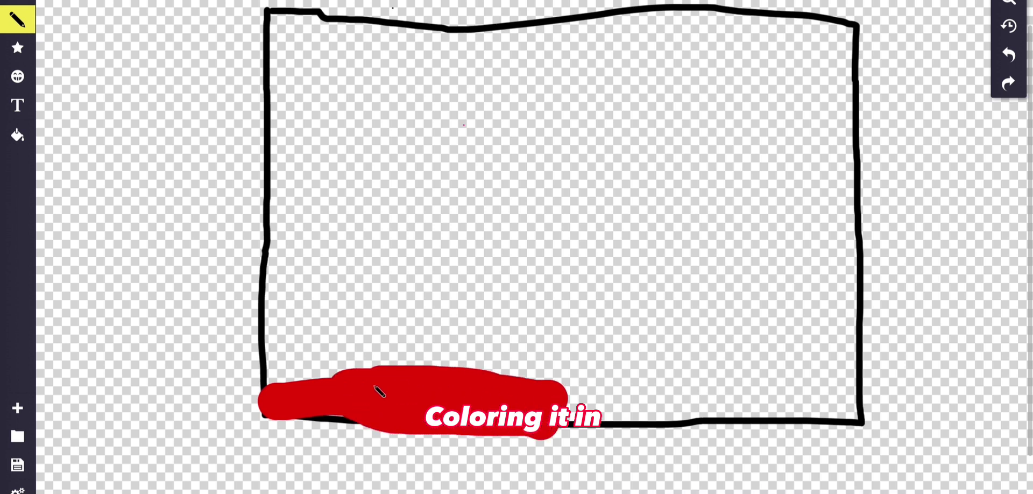
click(17, 20)
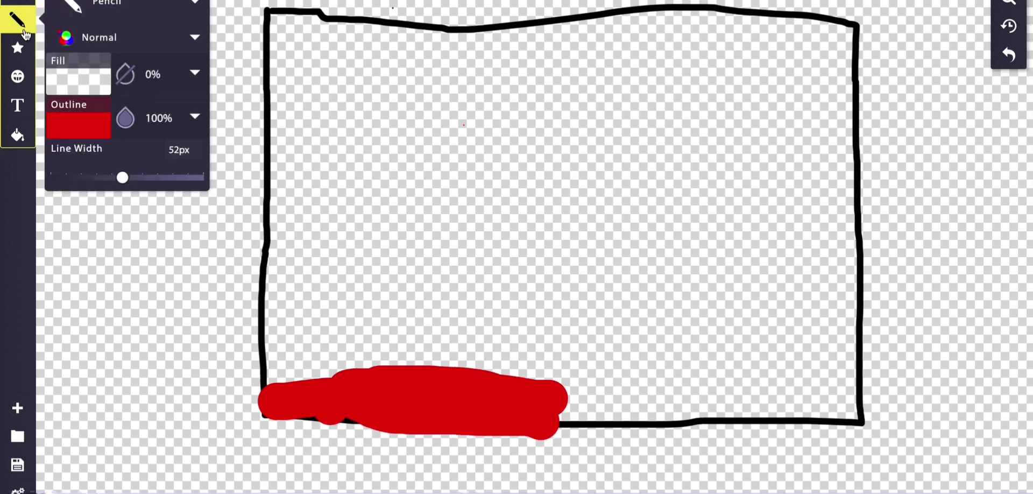
drag(119, 178, 198, 178)
click(347, 327)
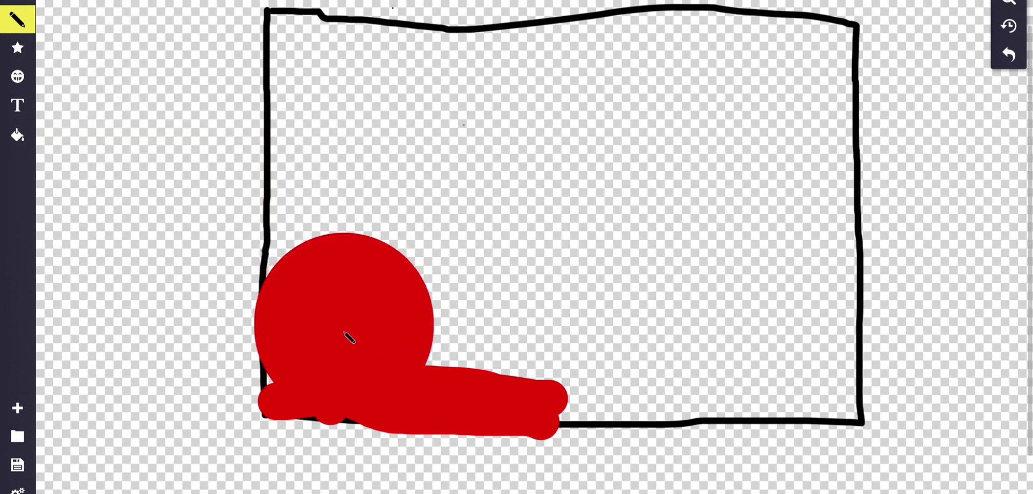
mouse_move(347, 347)
mouse_down()
mouse_move(351, 111)
mouse_move(329, 88)
mouse_move(584, 115)
mouse_move(772, 98)
mouse_move(764, 91)
mouse_move(795, 86)
mouse_move(804, 167)
mouse_move(797, 342)
mouse_move(815, 353)
mouse_move(754, 340)
mouse_move(563, 356)
mouse_move(561, 277)
mouse_move(521, 368)
mouse_move(462, 239)
mouse_move(553, 226)
mouse_move(728, 237)
mouse_move(673, 214)
mouse_up()
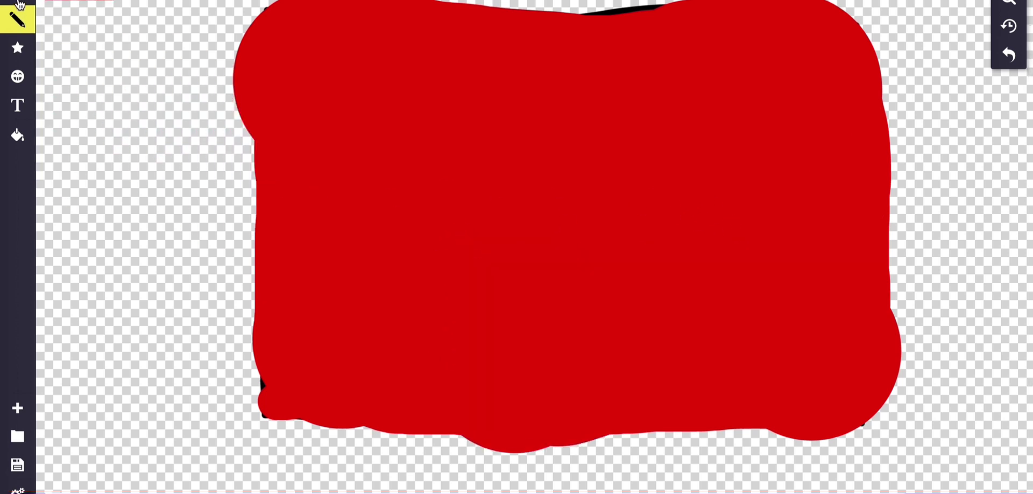
Step: Choose the Star shape and give it a light green #83B925 outline and a darker green fill
click(18, 48)
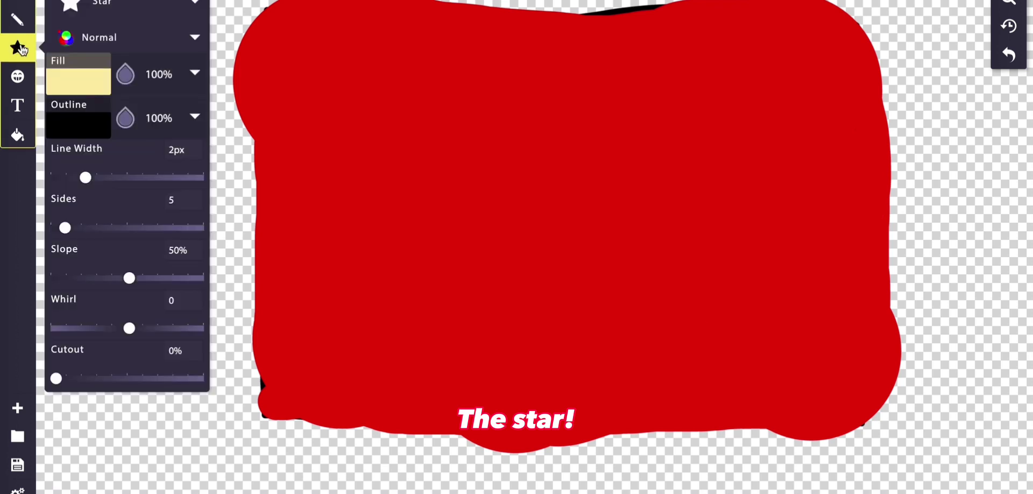
click(107, 11)
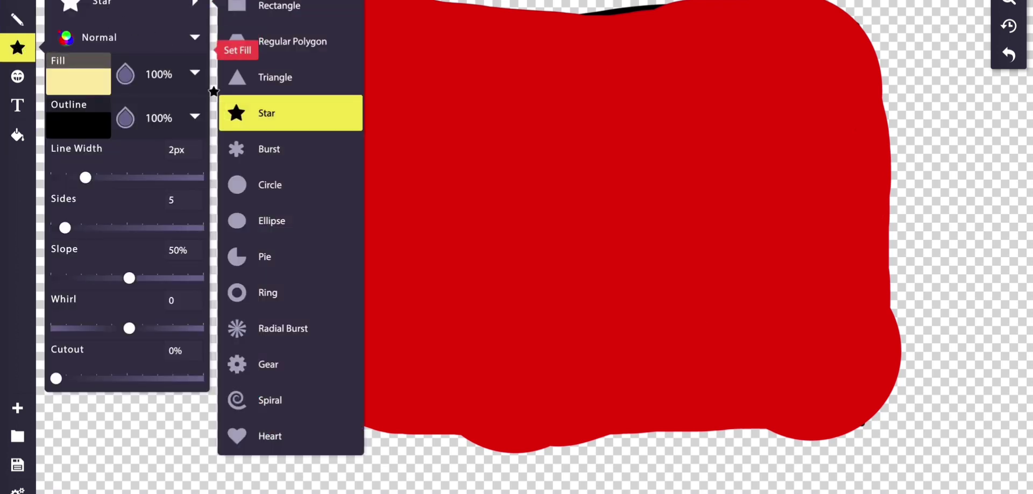
click(254, 119)
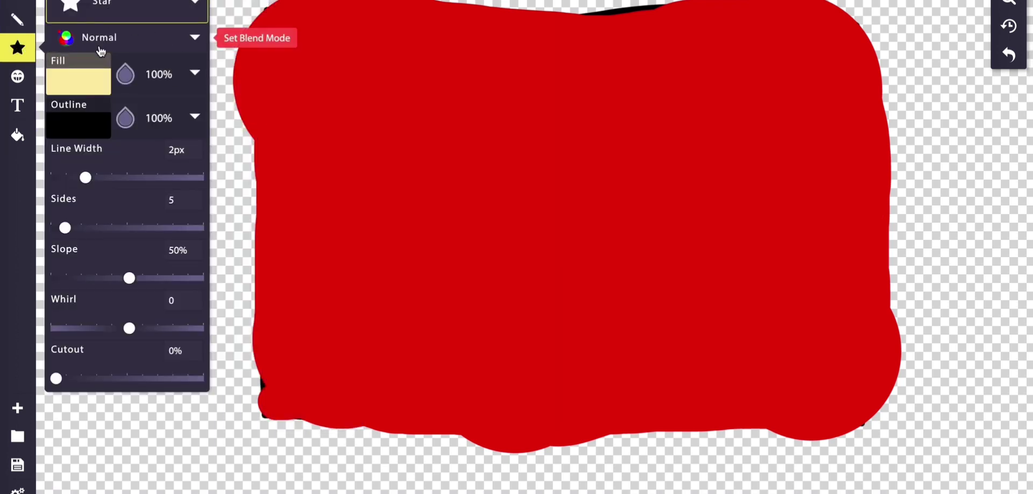
click(90, 120)
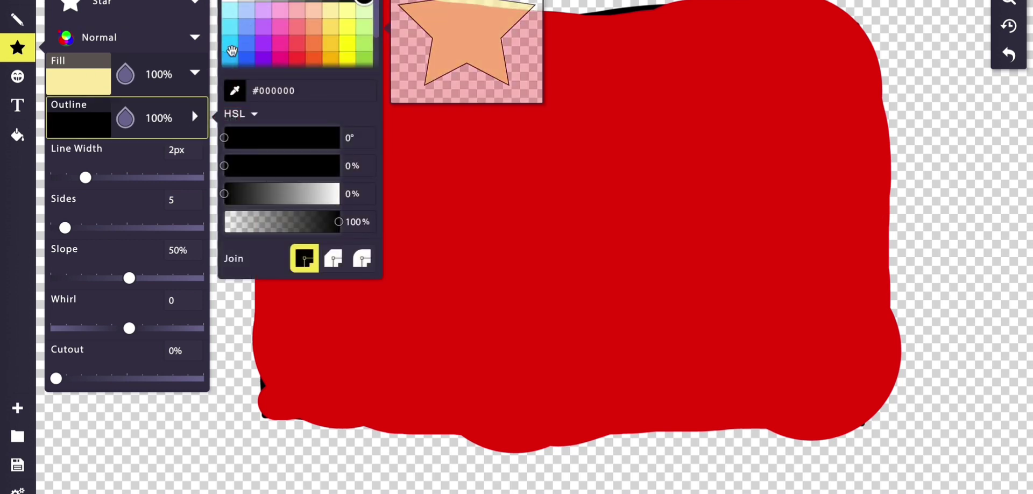
scroll(253, 57, down, 2)
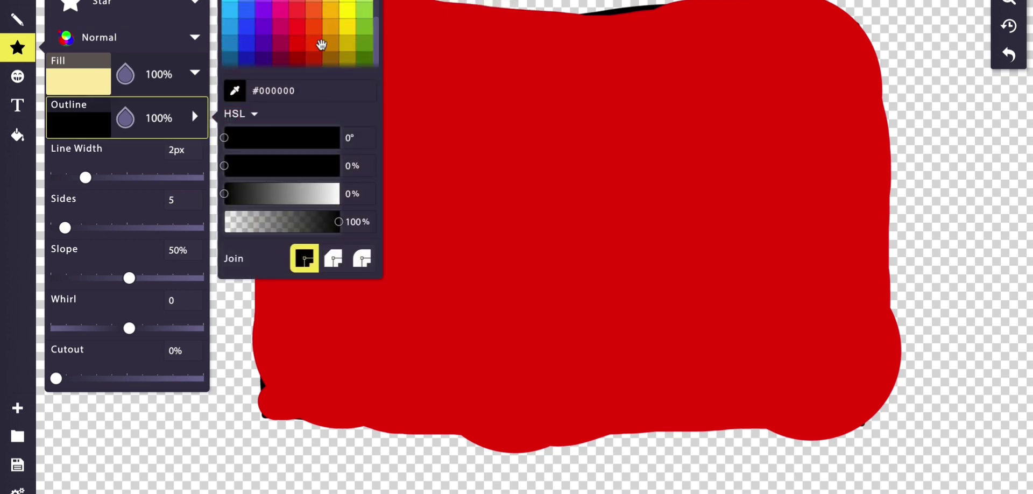
click(365, 45)
click(364, 28)
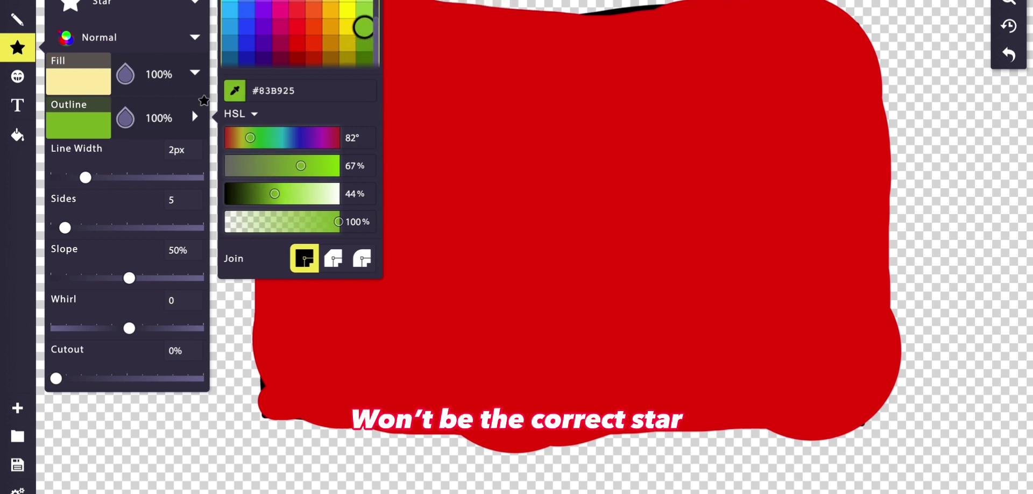
click(80, 86)
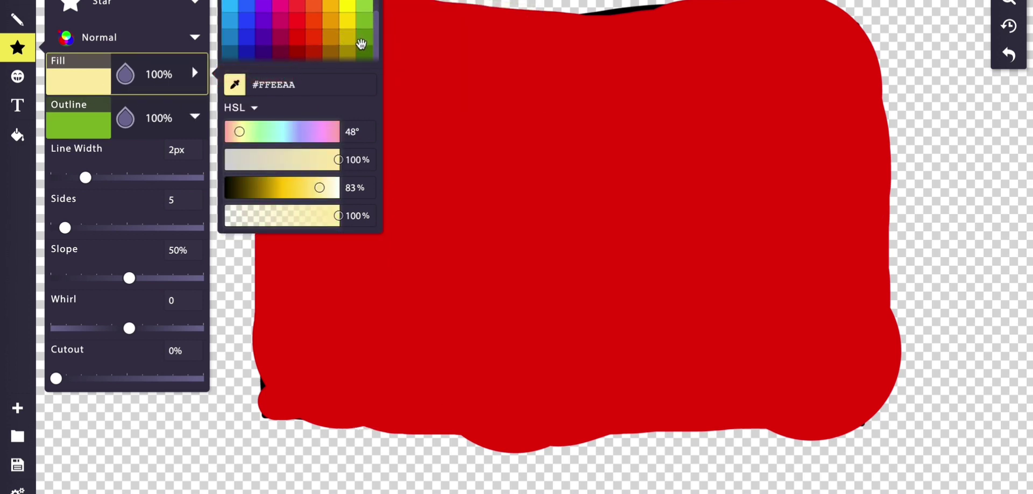
click(361, 43)
Step: Draw a large five-pointed star on the red flag, move it to the centre, rotate it upright and apply it
mouse_move(459, 203)
mouse_down()
mouse_move(487, 189)
mouse_move(604, 210)
mouse_move(637, 247)
mouse_move(620, 309)
mouse_move(565, 282)
mouse_up()
drag(490, 223, 608, 225)
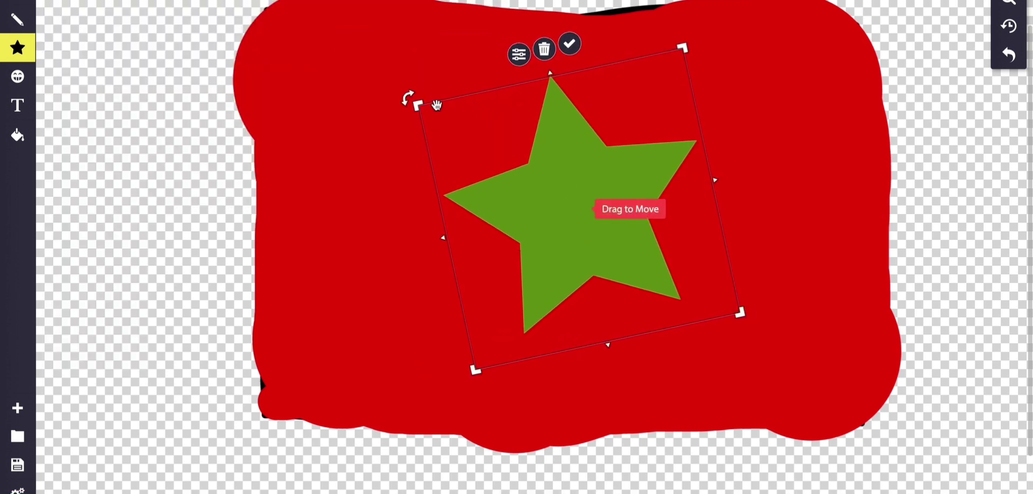
drag(415, 102, 437, 69)
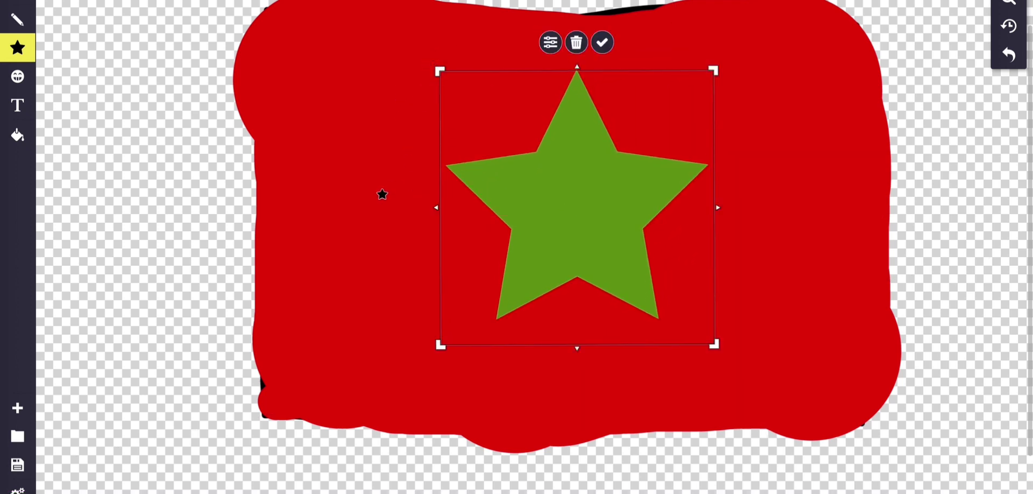
click(382, 194)
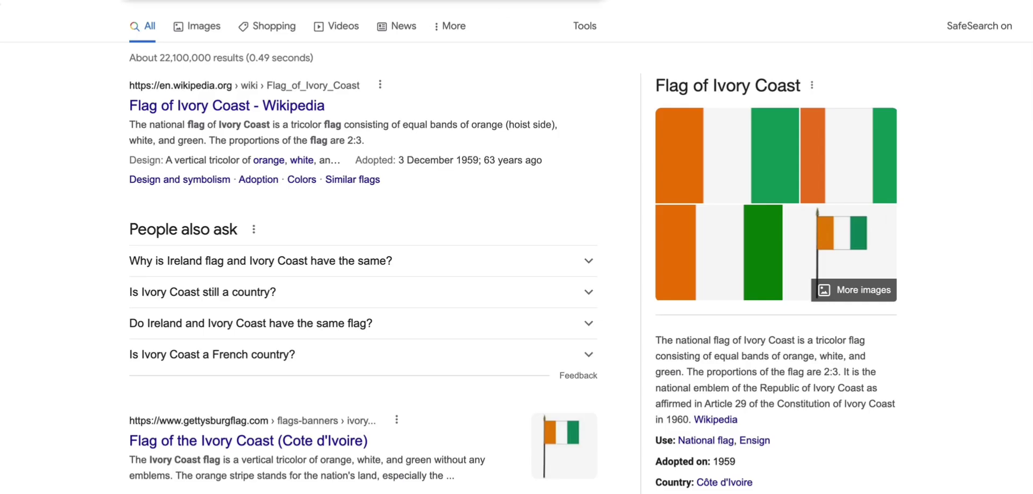
Step: Switch to the web browser's search results and search for Morocco to check its flag
key(slash)
key(ctrl+a)
key(BackSpace)
text(m)
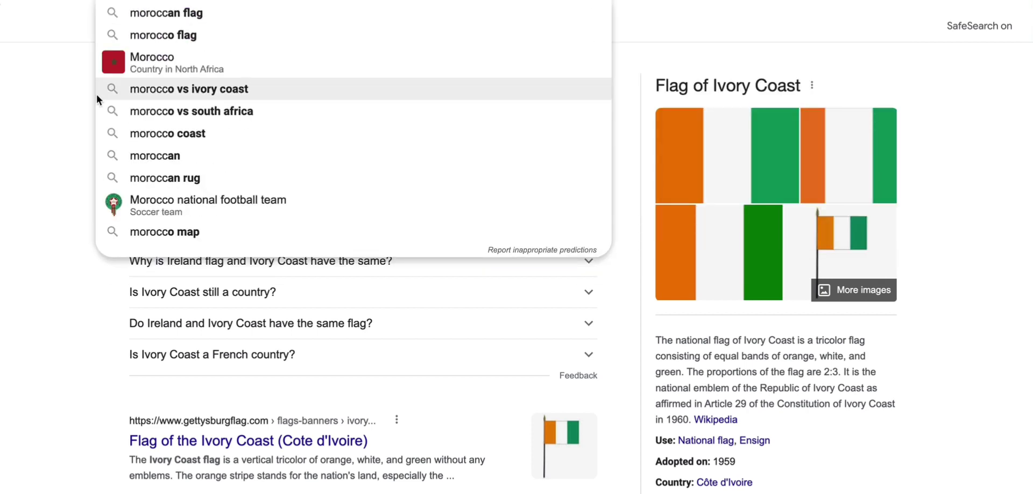
click(125, 64)
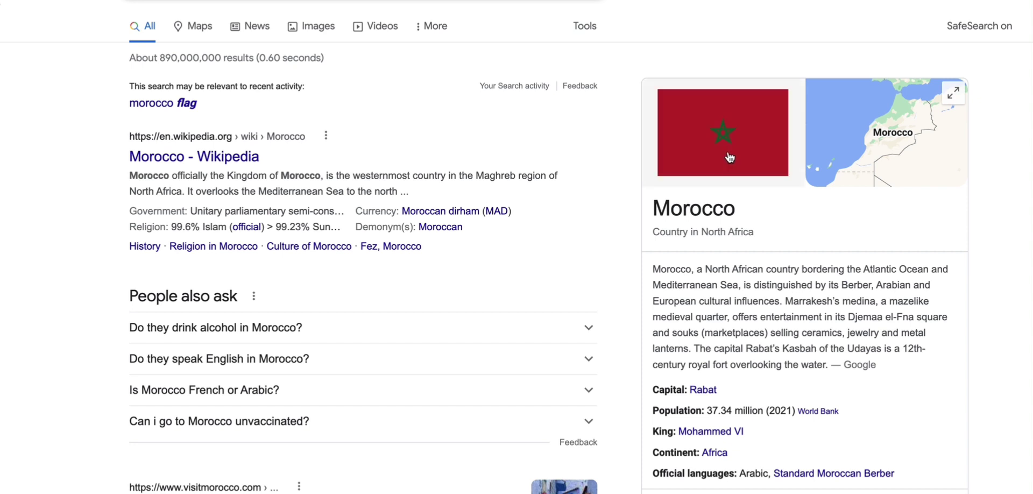
Step: Return to the Country Wheel page and spin the wheel for another country
key(/)
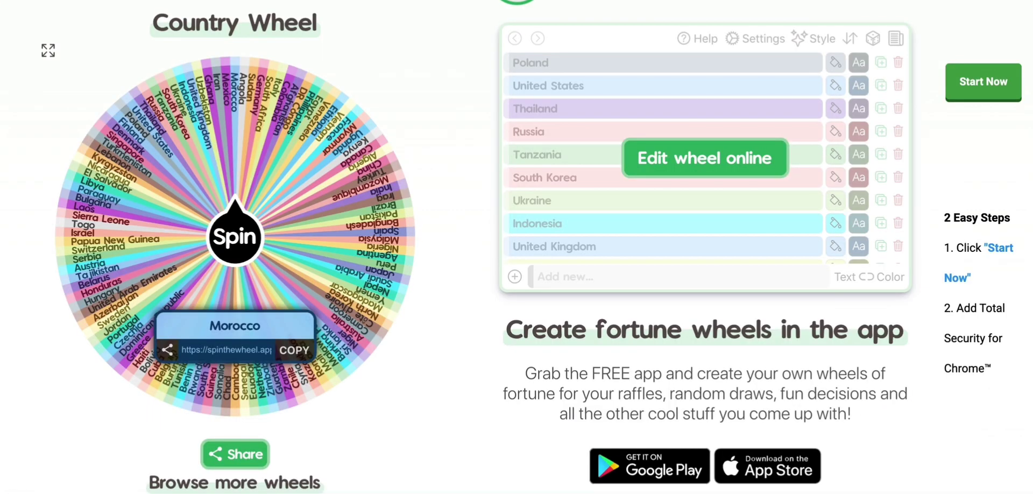
click(249, 232)
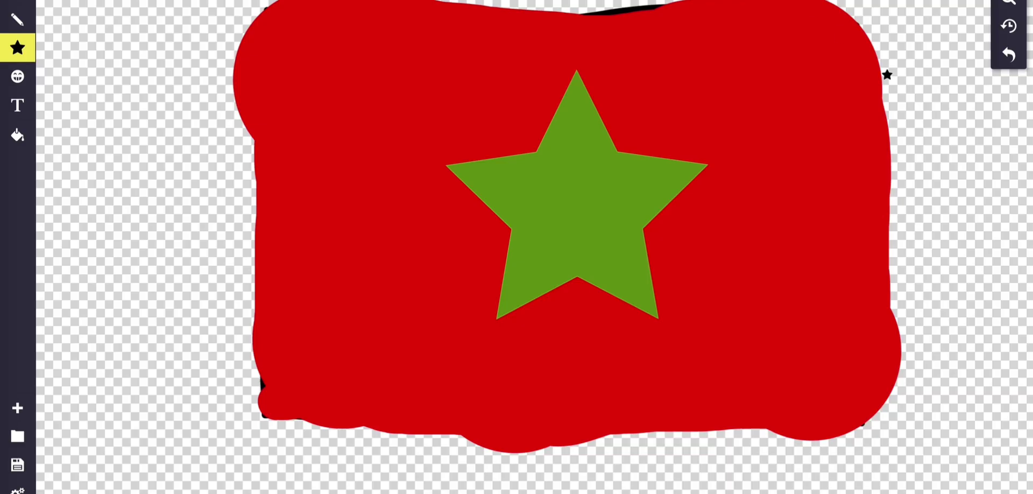
Step: Switch back to the drawing editor and undo the green star and all red strokes, leaving only the black frame
click(1001, 64)
click(1002, 60)
click(1004, 59)
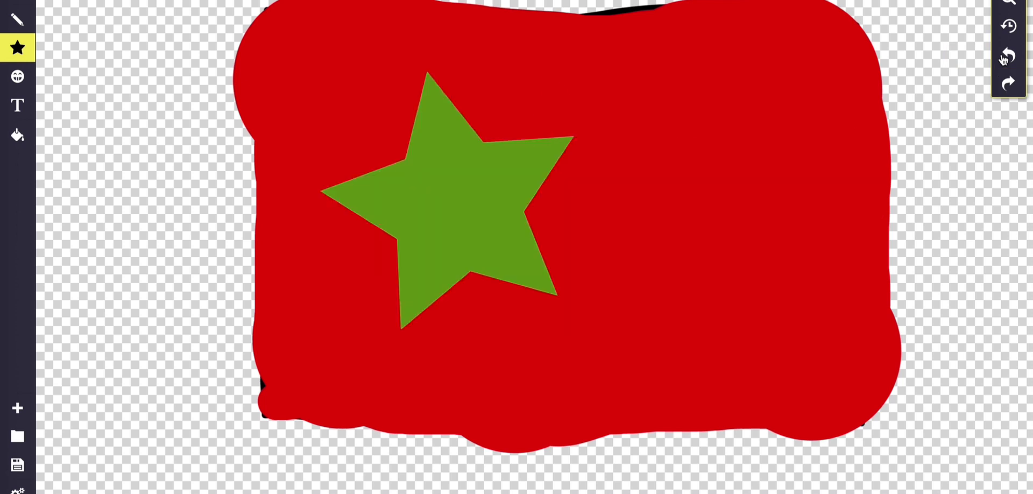
click(1003, 60)
click(1003, 60)
click(1004, 59)
click(1004, 60)
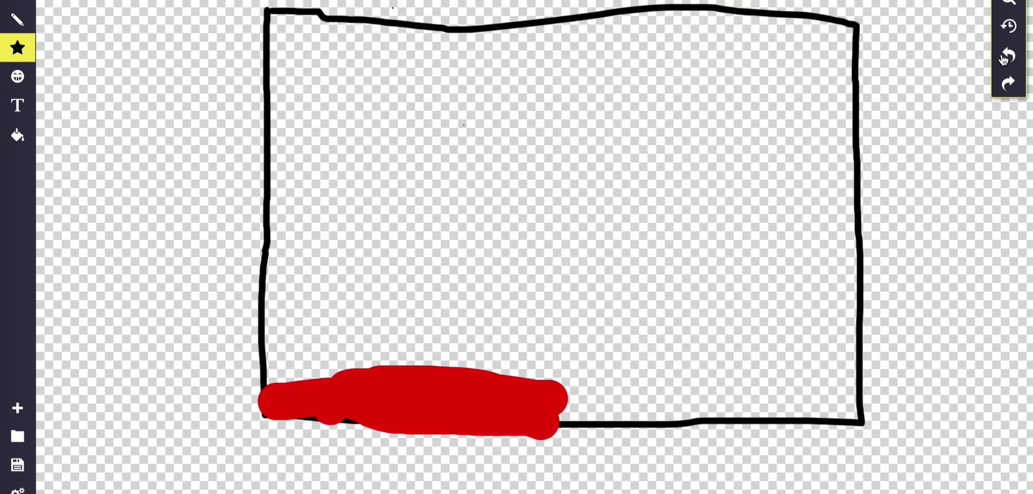
click(1004, 59)
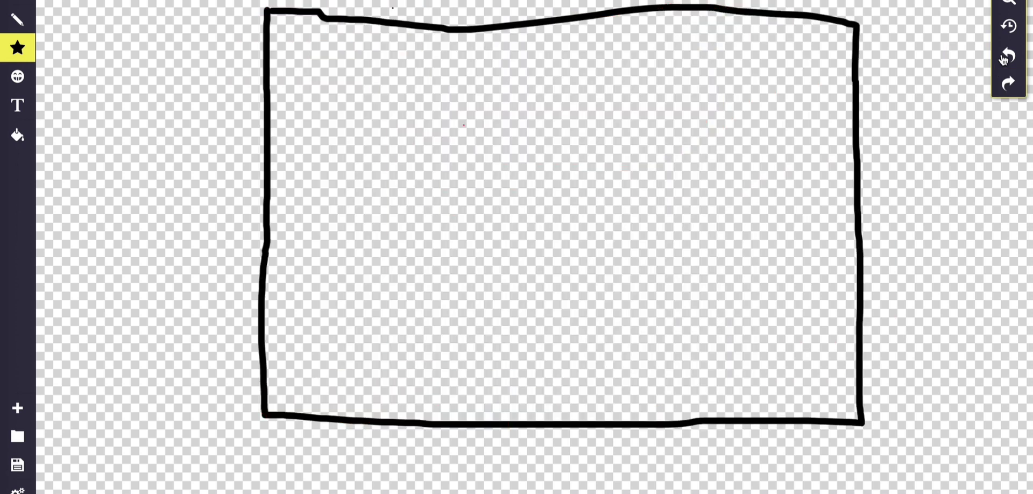
Step: Set the Pencil's line width to 27 px and its fill colour to orange #FF5103 at 100% opacity
click(17, 20)
click(201, 177)
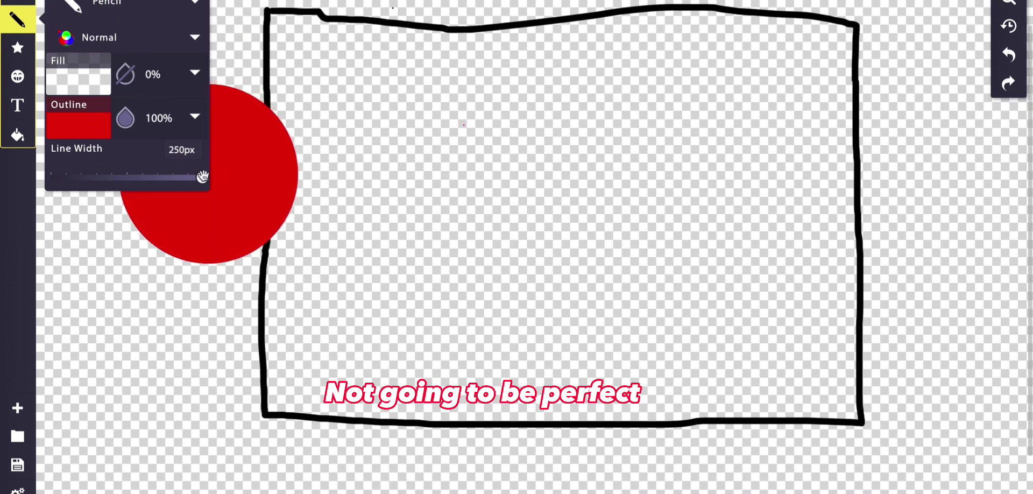
drag(200, 177, 102, 177)
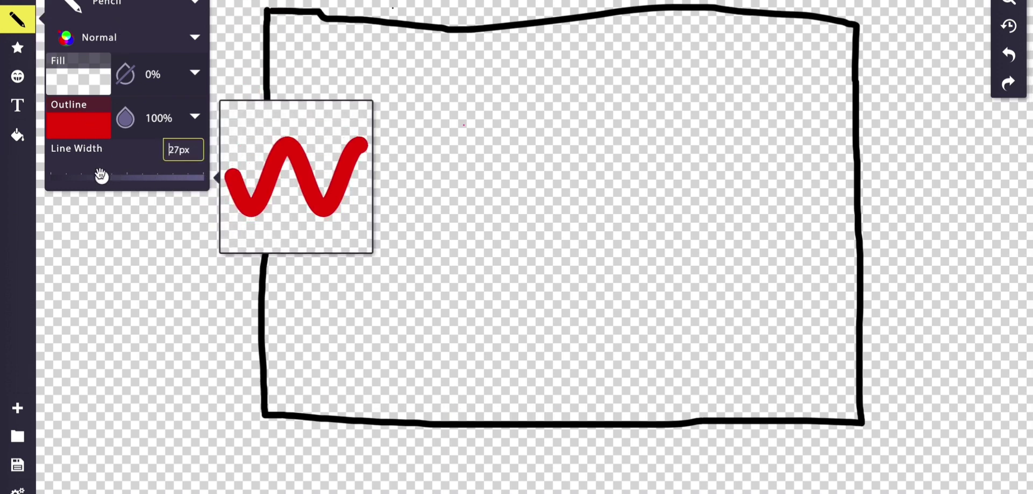
click(122, 125)
click(122, 125)
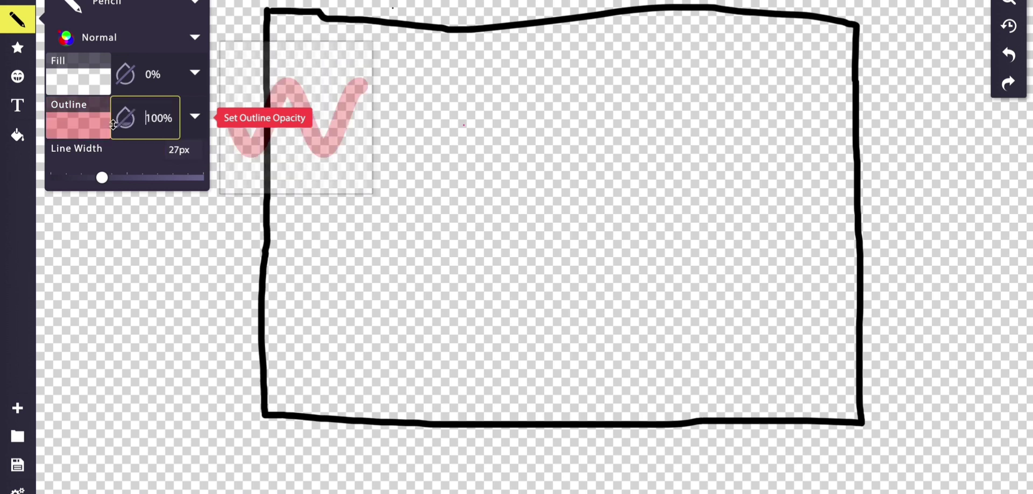
click(89, 76)
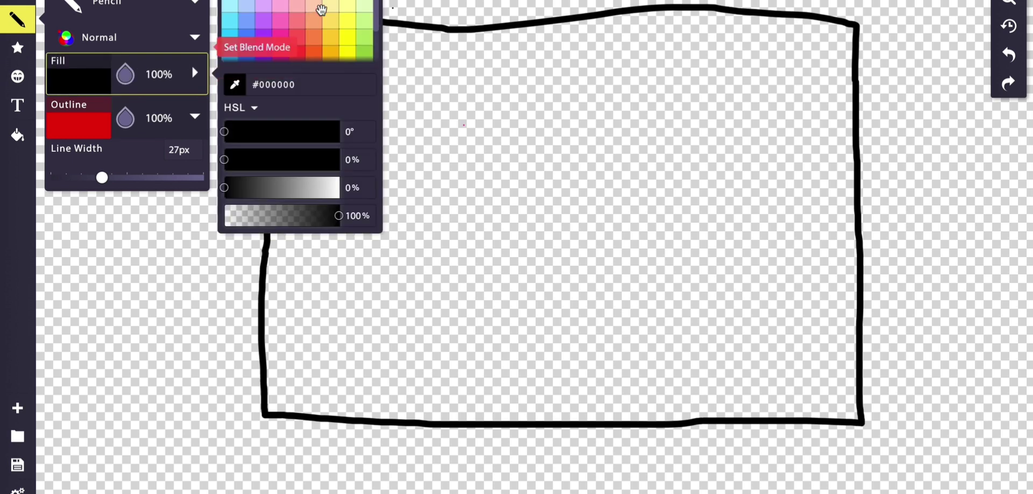
scroll(310, 18, down, 3)
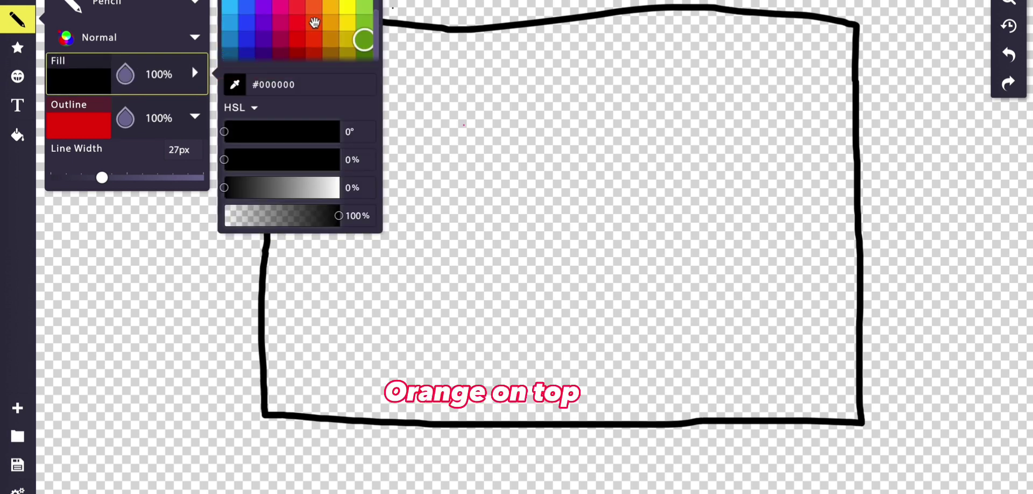
click(314, 20)
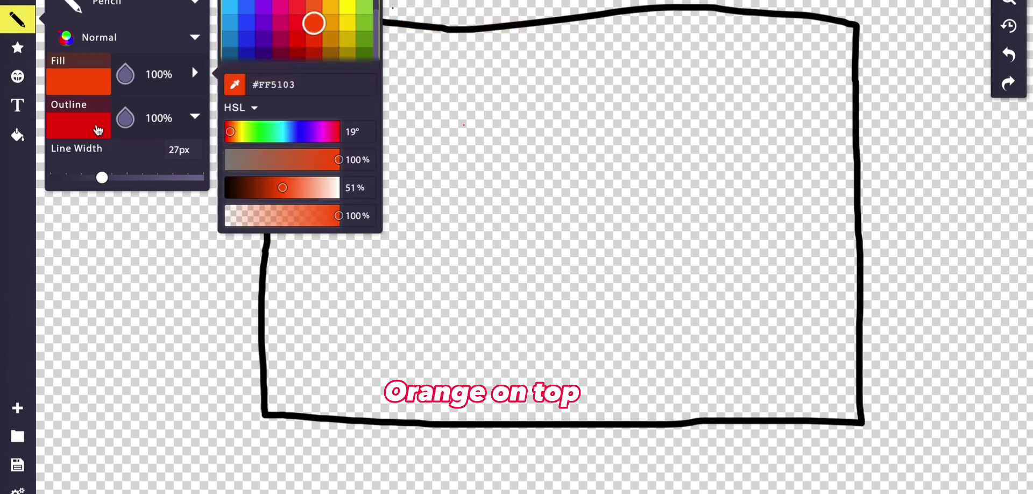
Step: Set the Pencil's outline colour to orange #FF5103 and its line width to 59 px
click(98, 129)
click(313, 67)
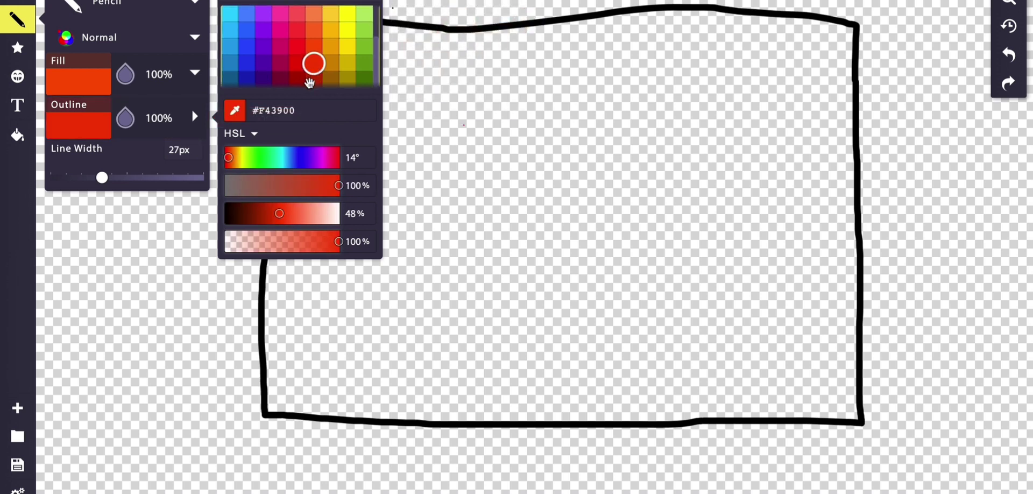
click(313, 69)
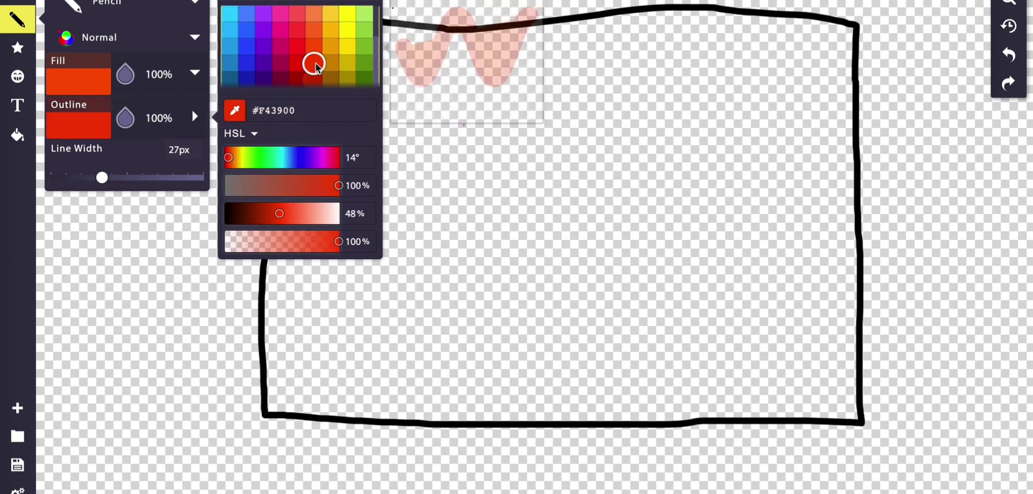
click(313, 50)
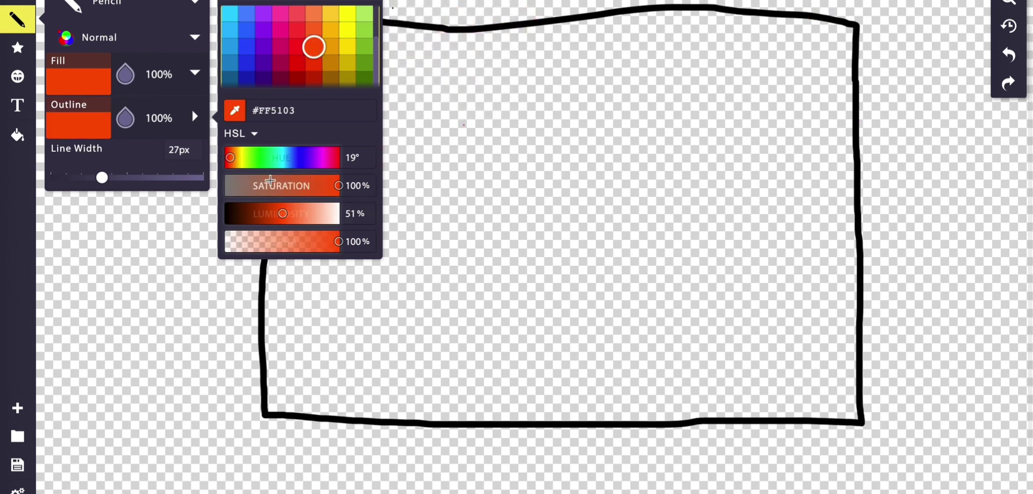
drag(101, 177, 123, 177)
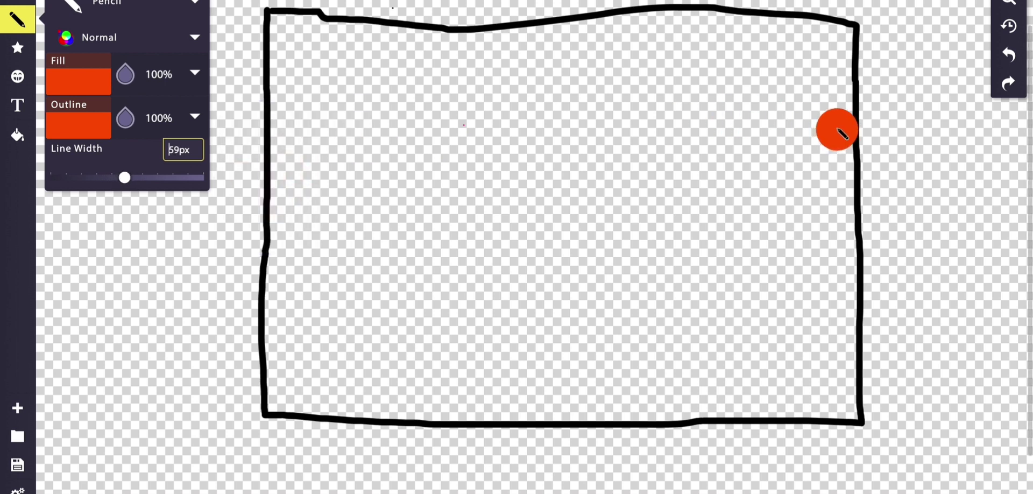
Step: Paint a solid orange band across the upper third of the black frame, from its left edge to its right edge
drag(838, 127, 323, 147)
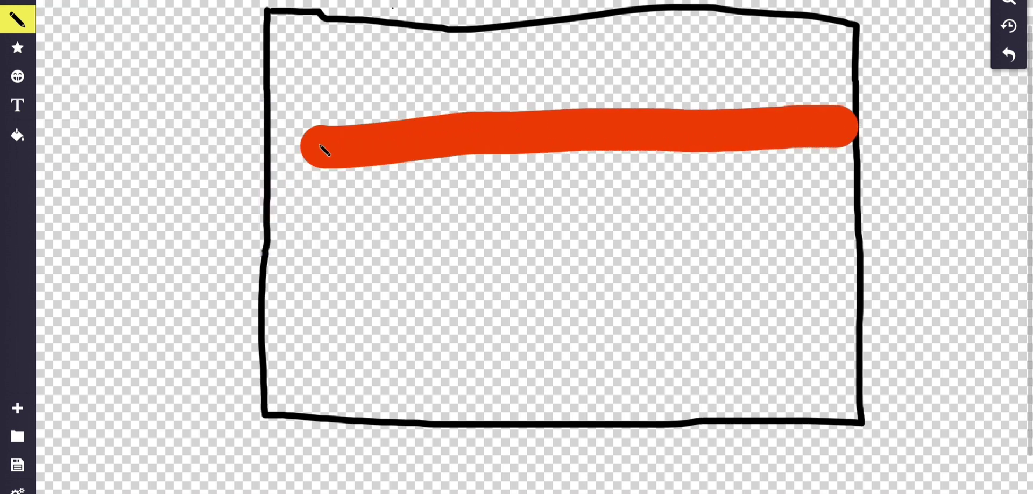
mouse_move(291, 105)
mouse_down()
mouse_move(294, 14)
mouse_move(291, 28)
mouse_move(435, 40)
mouse_move(501, 81)
mouse_move(519, 118)
mouse_move(508, 97)
mouse_move(687, 74)
mouse_move(711, 111)
mouse_up()
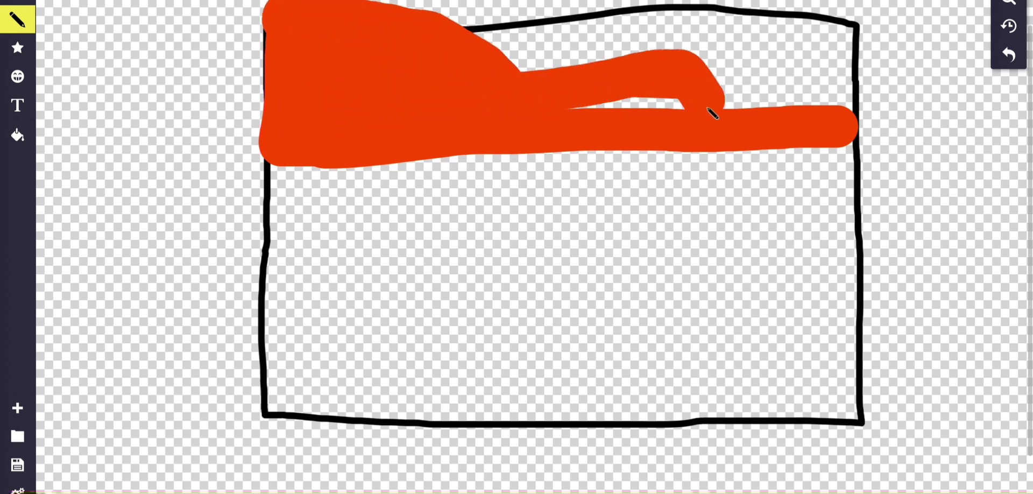
mouse_move(597, 127)
mouse_down()
mouse_move(593, 65)
mouse_move(575, 37)
mouse_move(515, 37)
mouse_up()
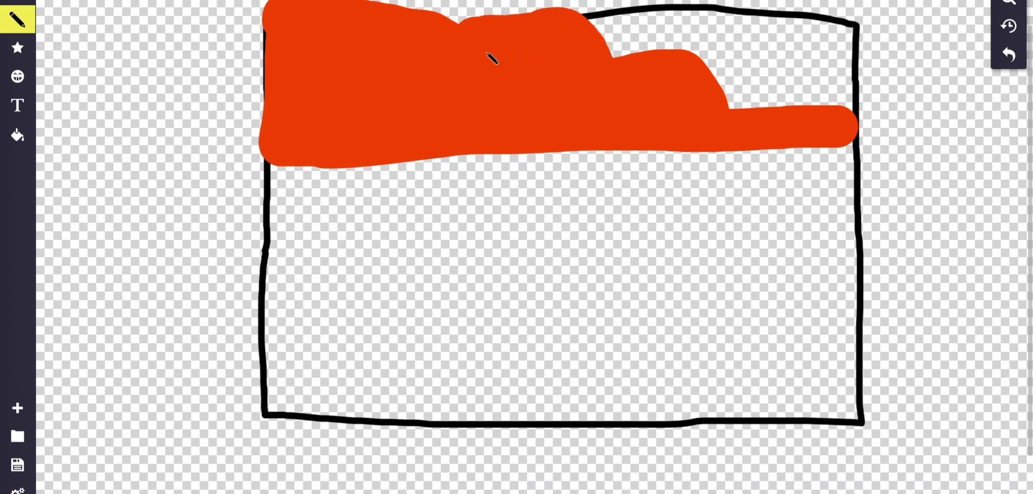
mouse_move(684, 52)
mouse_down()
mouse_move(660, 29)
mouse_move(598, 34)
mouse_move(758, 55)
mouse_move(775, 87)
mouse_move(772, 125)
mouse_up()
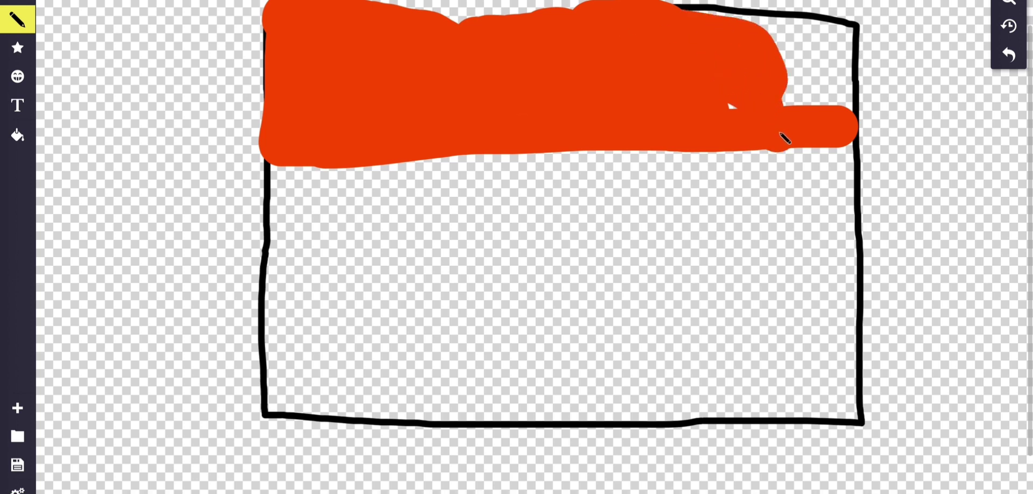
mouse_move(800, 108)
mouse_down()
mouse_move(847, 106)
mouse_move(771, 60)
mouse_move(836, 75)
mouse_up()
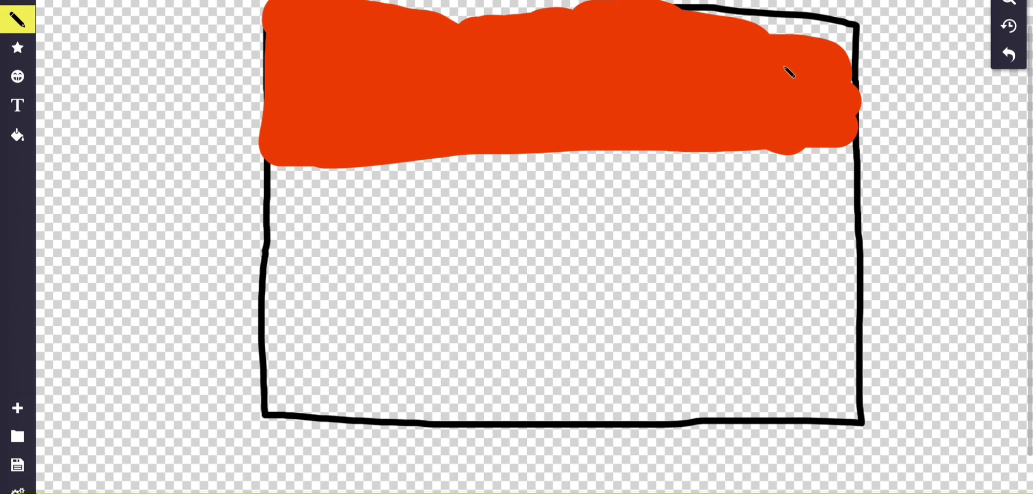
drag(810, 35, 725, 32)
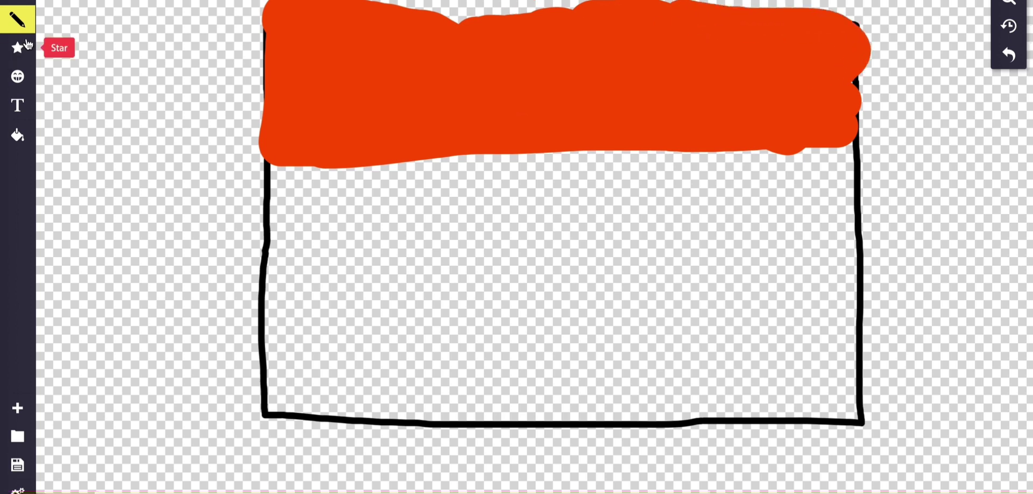
Step: Set both the outline and fill colours of the Pencil to white #FFFFFF
click(19, 20)
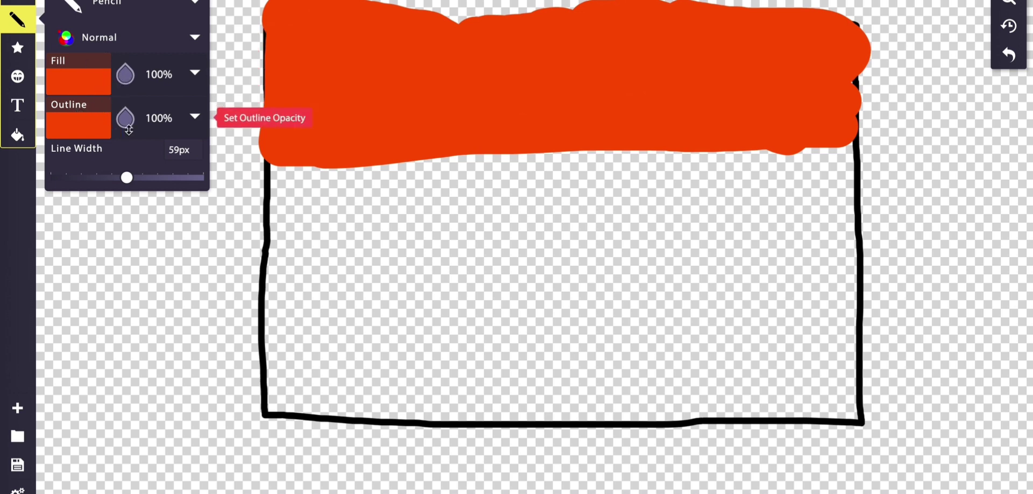
click(95, 121)
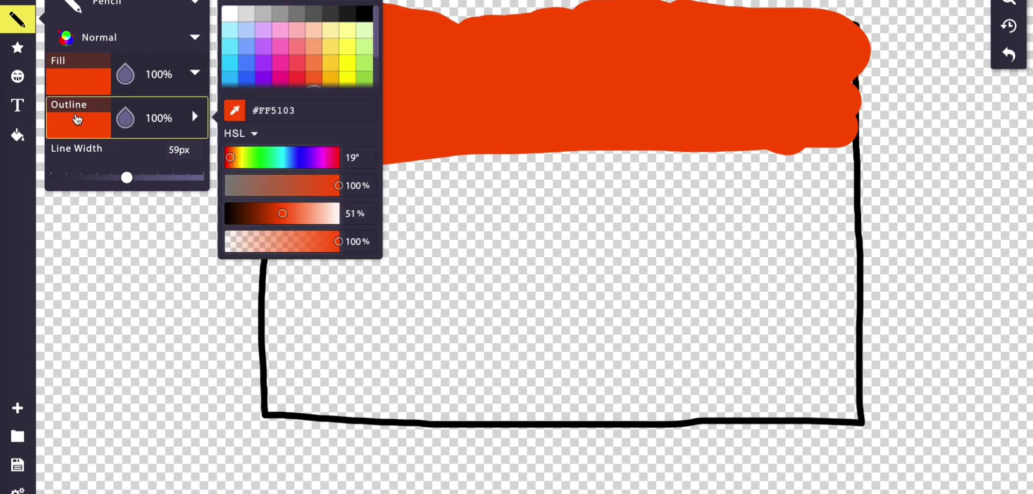
click(231, 14)
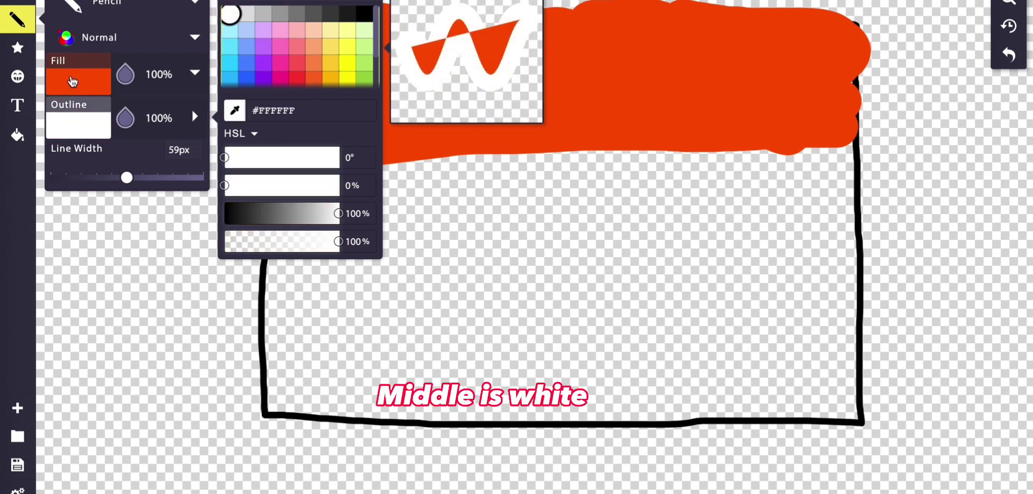
click(72, 82)
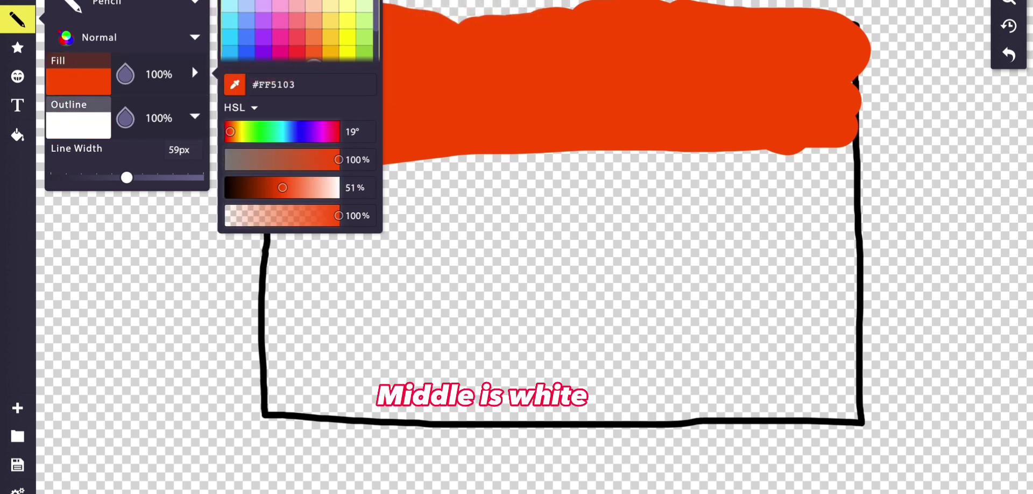
click(230, 5)
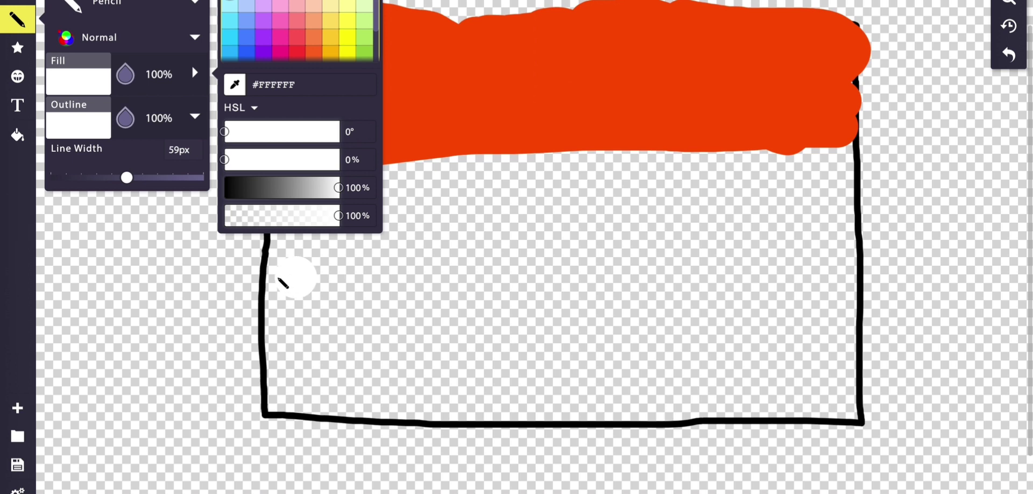
Step: Paint a solid white band across the middle of the frame, closing the gaps up to the orange band
click(272, 263)
mouse_move(273, 265)
mouse_down()
mouse_move(859, 281)
mouse_move(845, 169)
mouse_move(654, 198)
mouse_move(608, 190)
mouse_move(429, 221)
mouse_move(351, 261)
mouse_move(277, 235)
mouse_move(278, 212)
mouse_up()
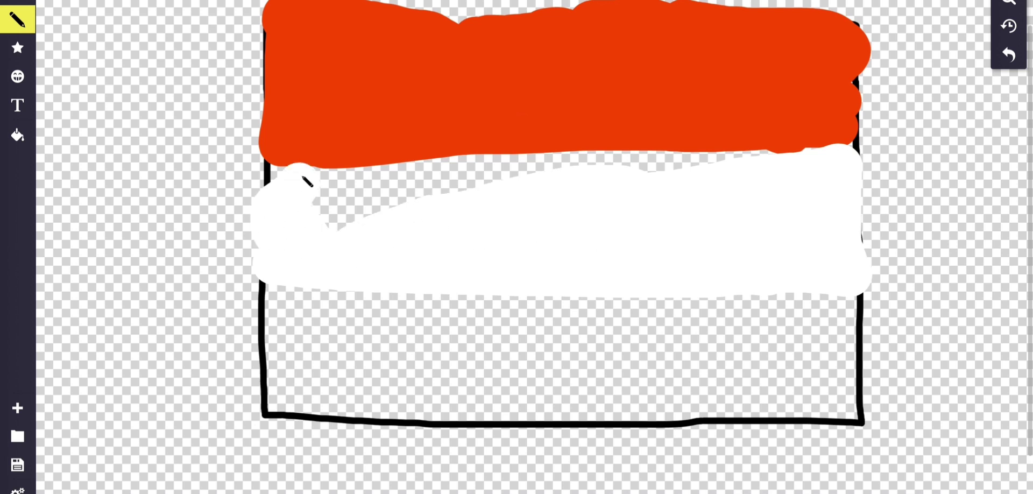
mouse_move(350, 184)
mouse_down()
mouse_move(442, 178)
mouse_move(464, 194)
mouse_up()
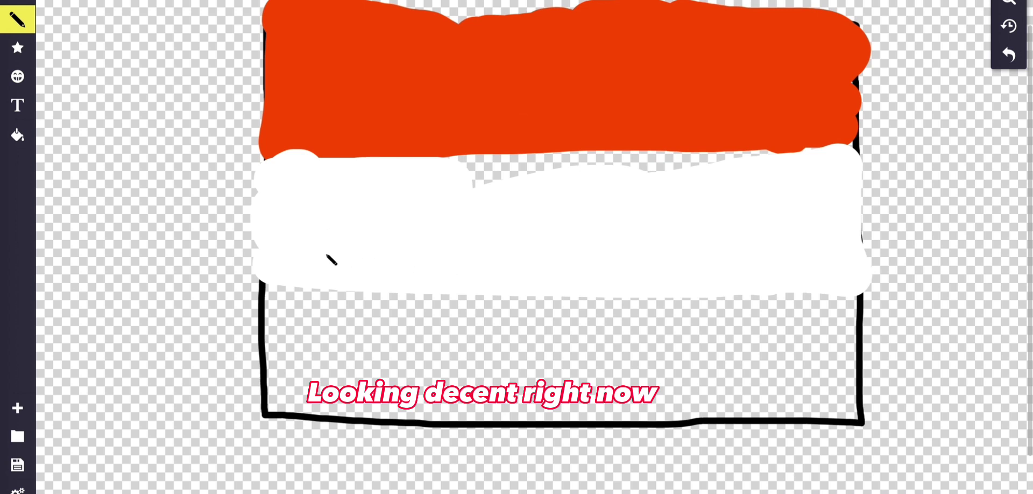
mouse_move(484, 169)
mouse_down()
mouse_move(450, 168)
mouse_move(772, 167)
mouse_up()
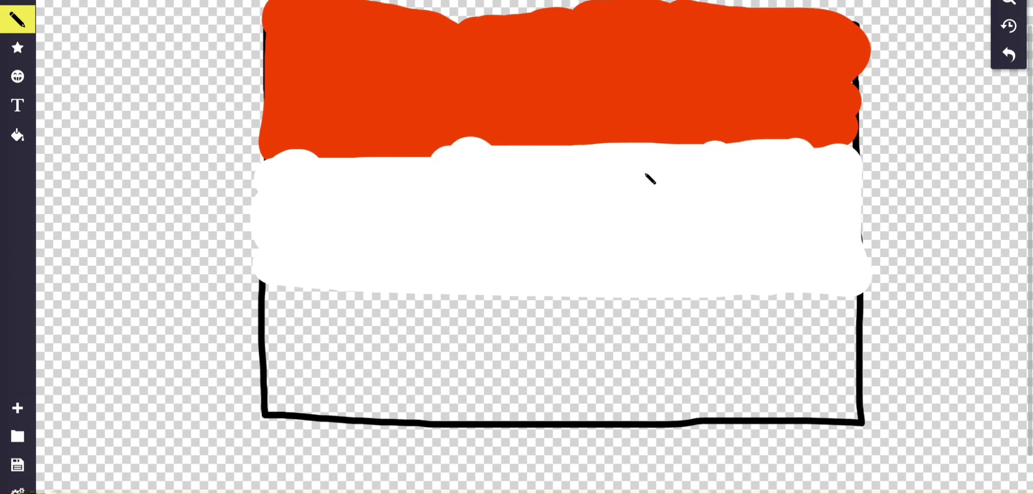
Step: Set the Star shape tool's outline and fill colours to blue #0085C8
click(20, 15)
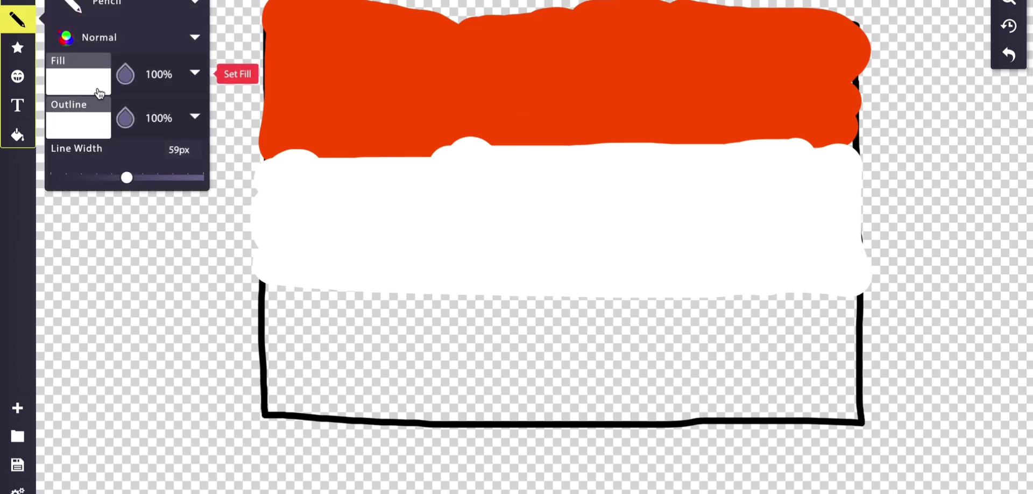
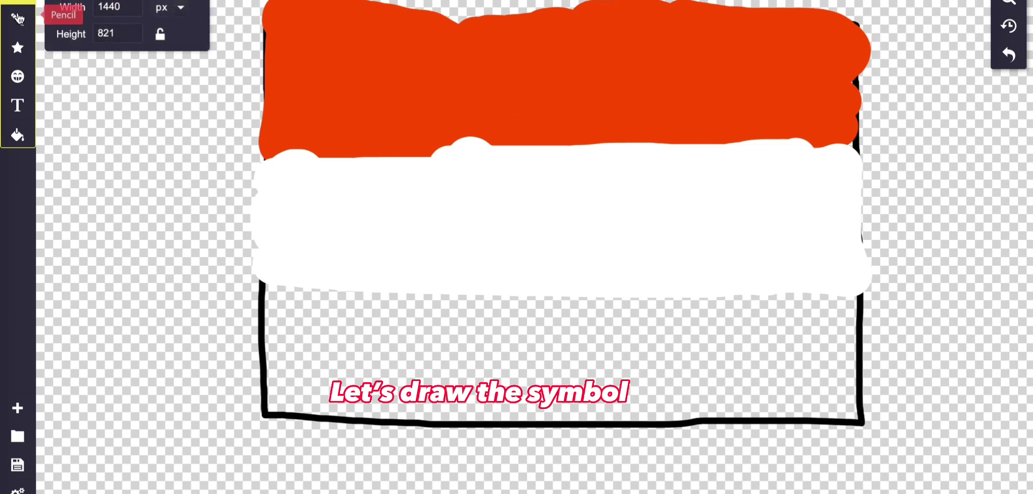
click(17, 47)
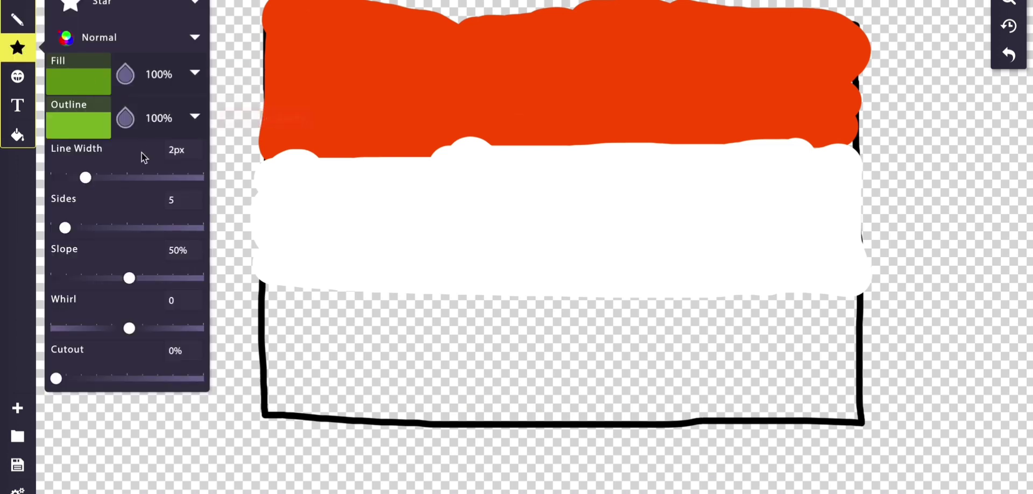
click(101, 127)
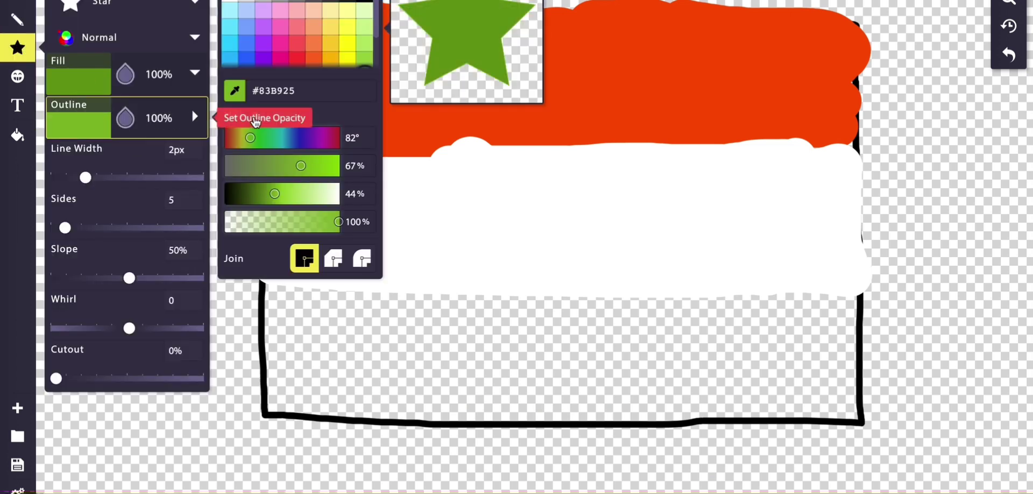
scroll(255, 33, down, 2)
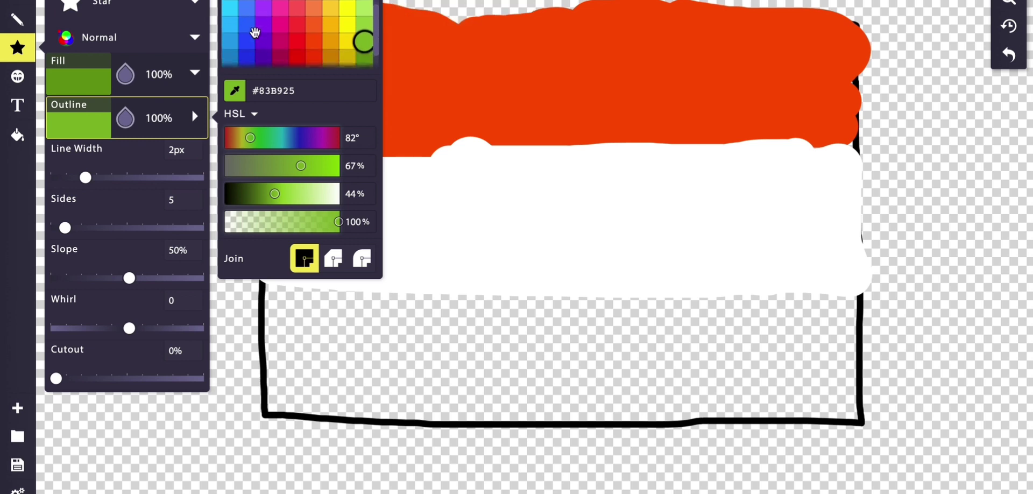
click(230, 43)
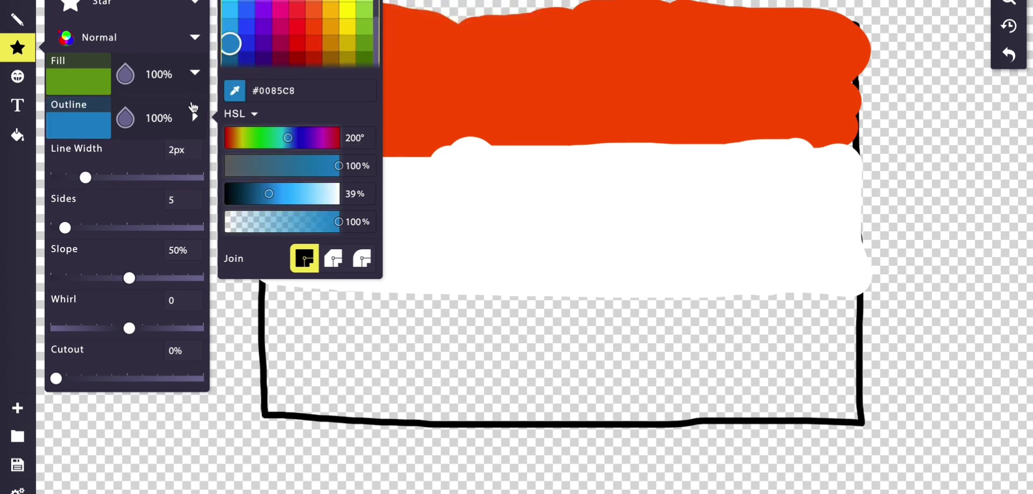
click(102, 86)
click(230, 38)
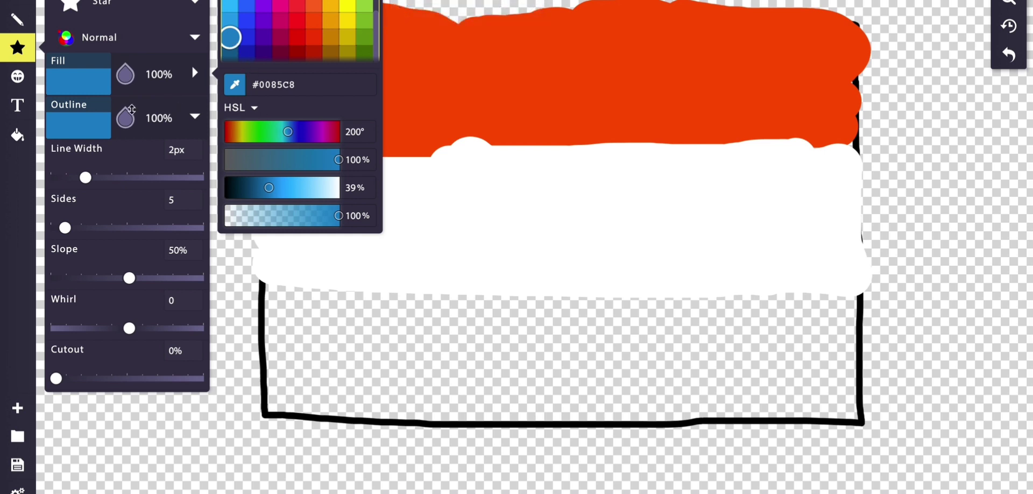
click(17, 47)
click(18, 47)
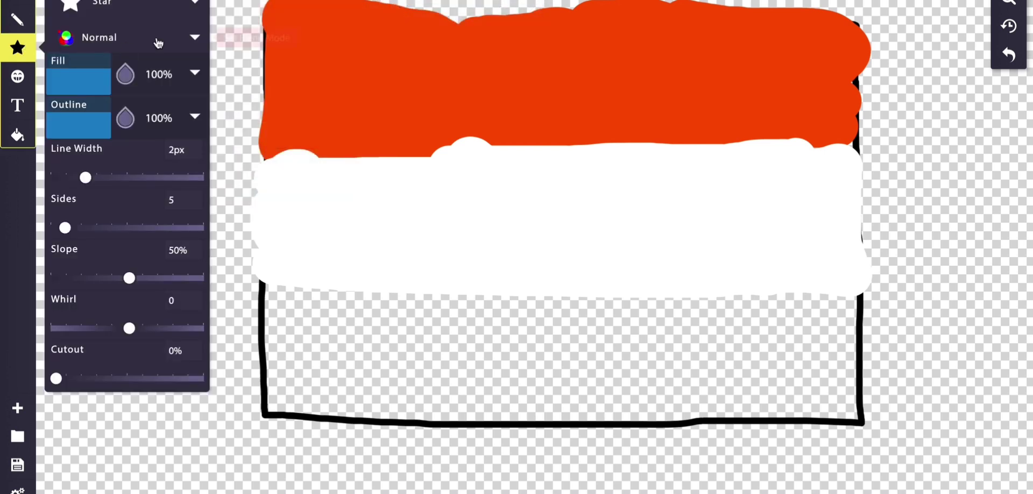
Step: Switch the shape type to Circle and draw a blue circle centred in the white band, nearly as tall as the band
click(143, 5)
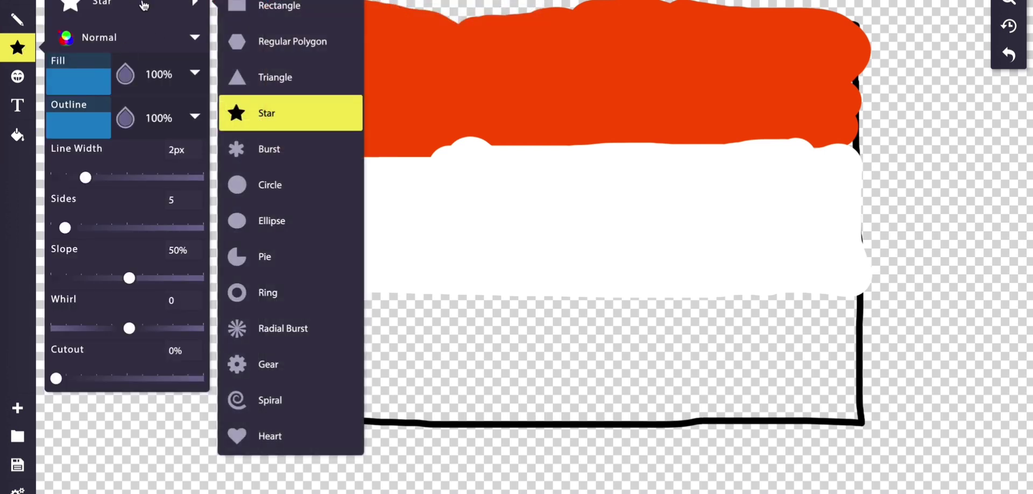
click(261, 187)
drag(541, 176, 500, 261)
drag(529, 192, 544, 222)
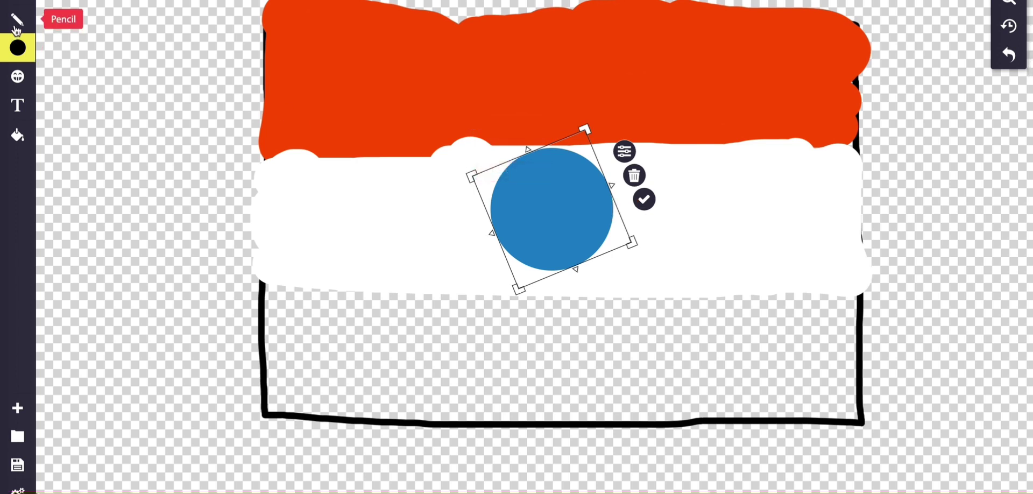
Step: Change the circle's fill colour to white #FFFFFF
click(22, 49)
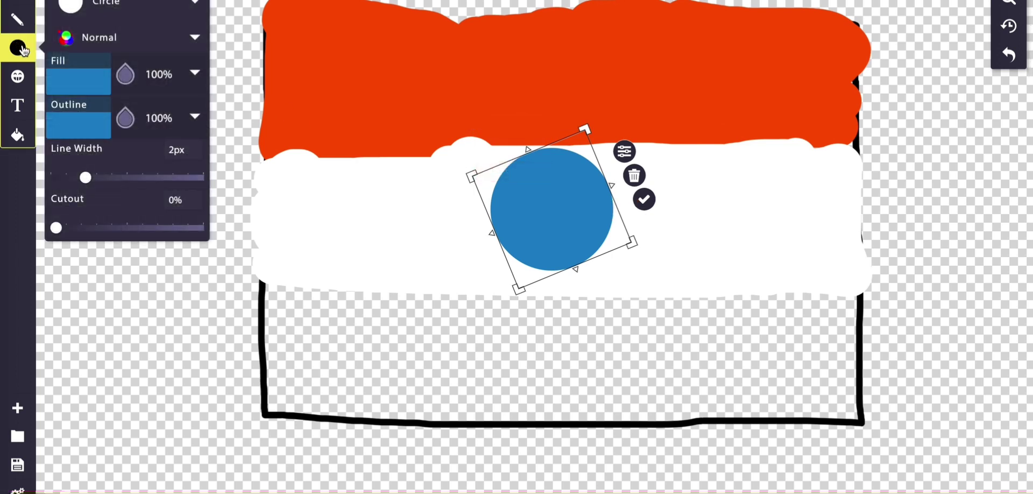
click(86, 81)
click(229, 4)
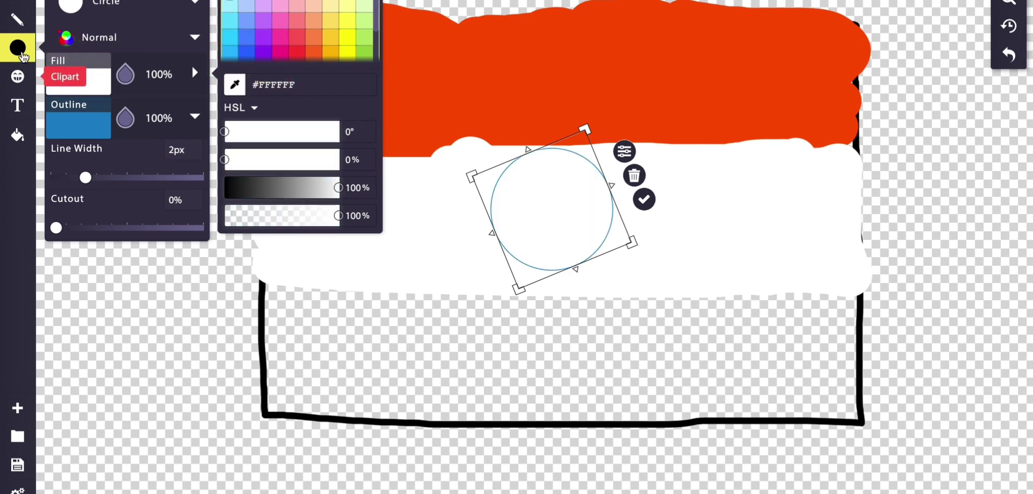
Step: Set the Pencil's fill and outline colours to blue #0085C8 and its line width to 3.9 px
click(17, 20)
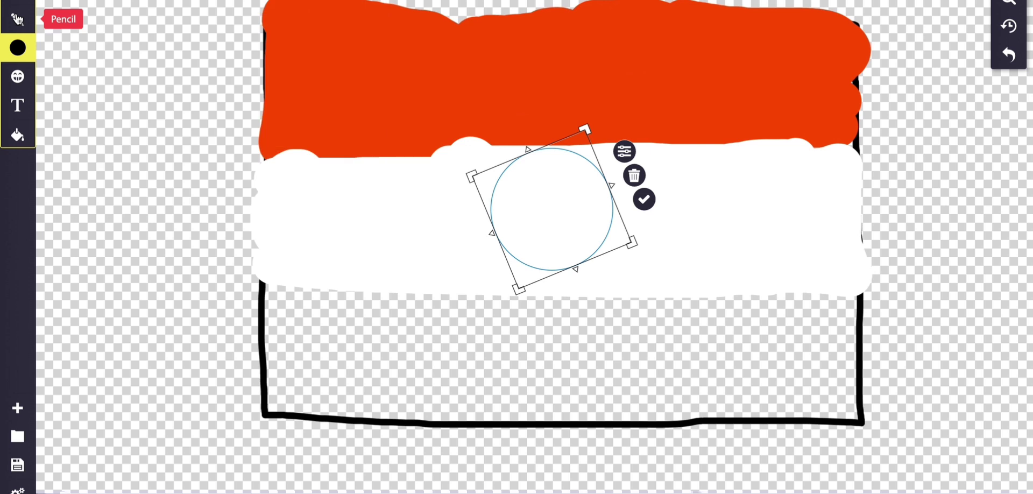
click(78, 80)
click(247, 44)
click(69, 133)
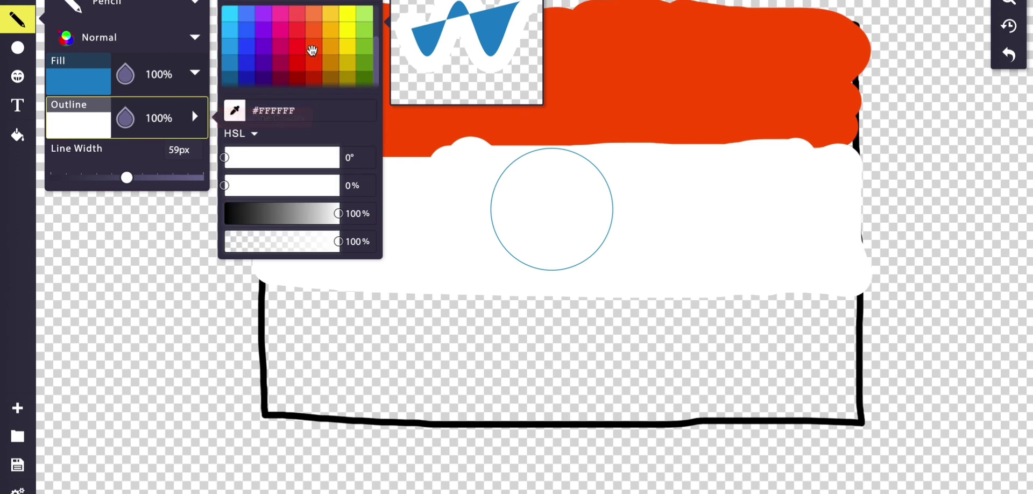
click(236, 68)
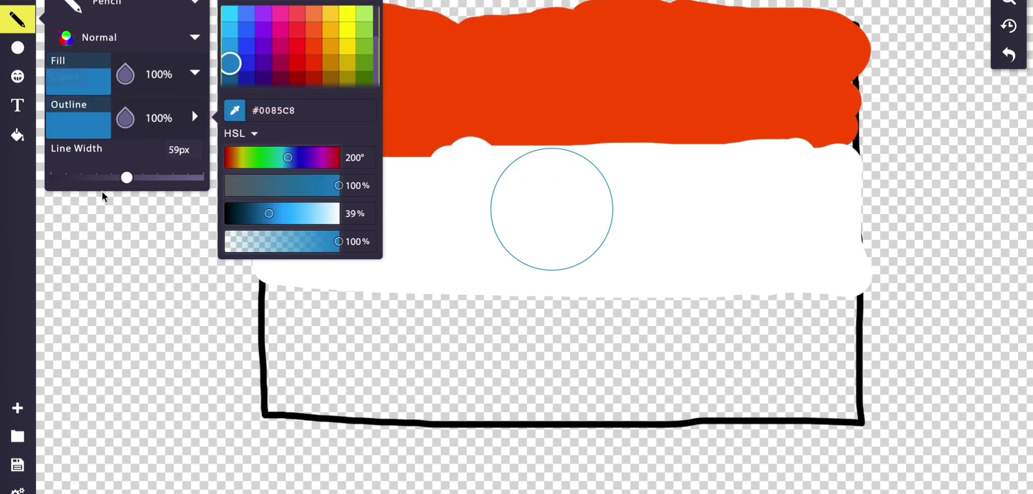
mouse_move(127, 177)
mouse_down()
mouse_move(48, 163)
mouse_move(65, 161)
mouse_up()
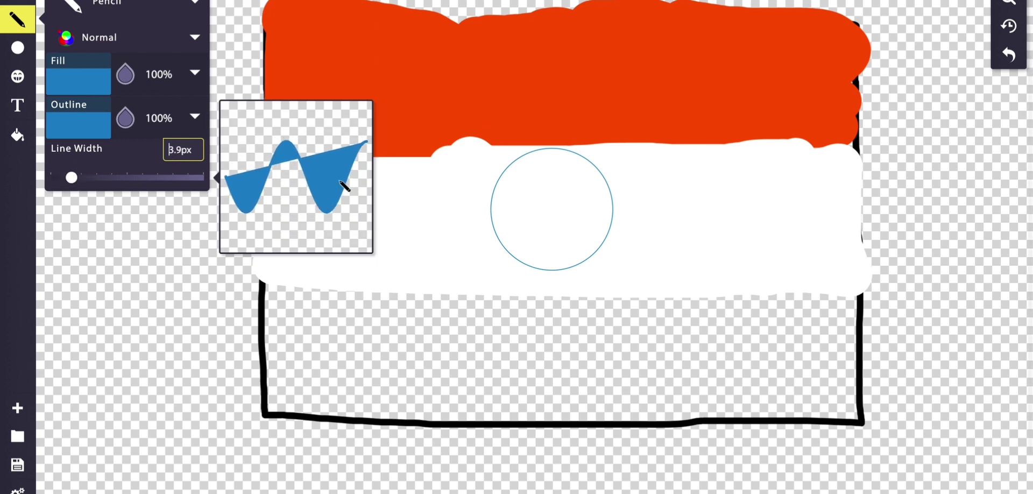
Step: Draw crossing blue spokes through the centre of the circle, reaching its edge, to form the wheel symbol
drag(511, 167, 517, 172)
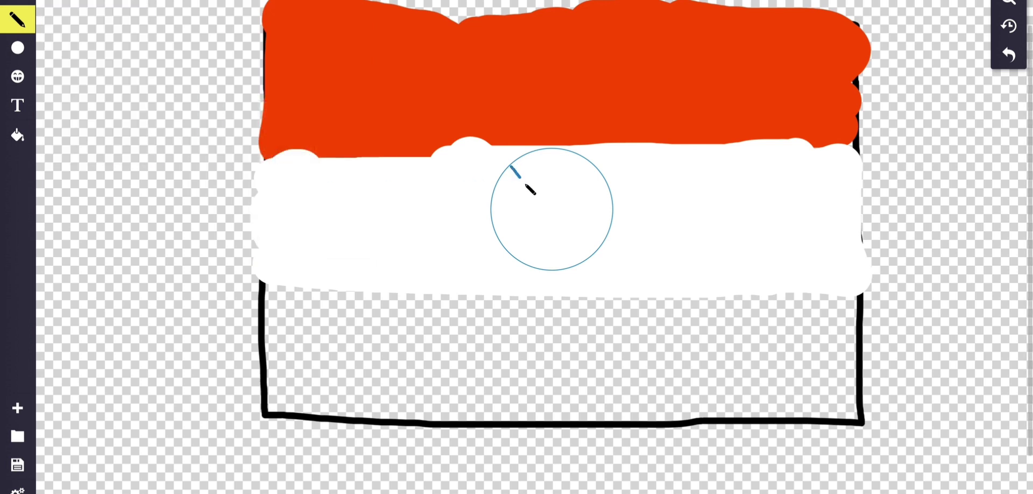
drag(579, 252, 583, 255)
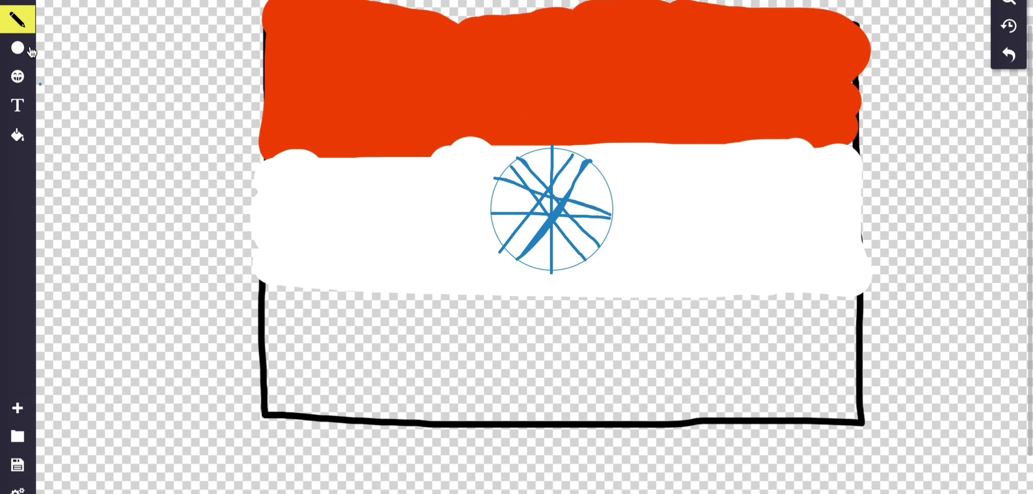
Step: Set the Pencil's outline and fill colours to green #689A10 and its line width to 52 px
click(17, 20)
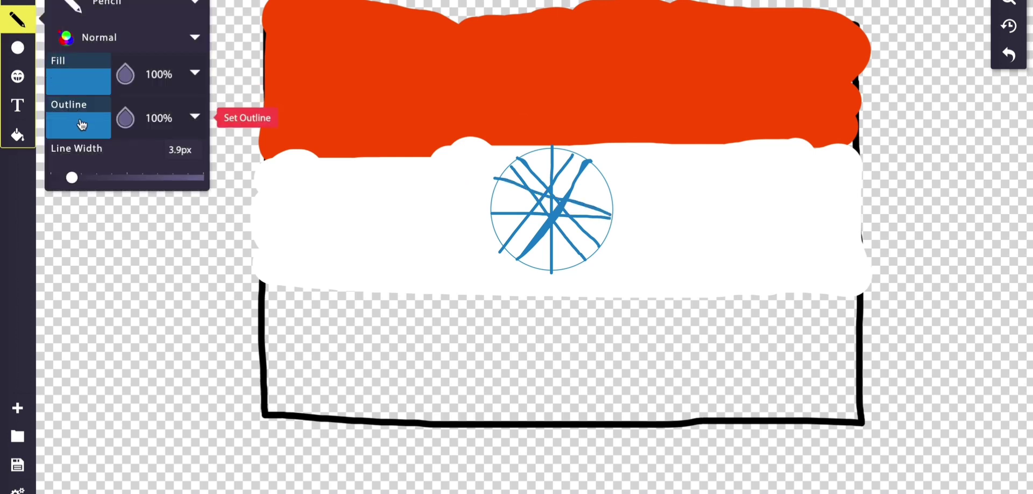
click(82, 125)
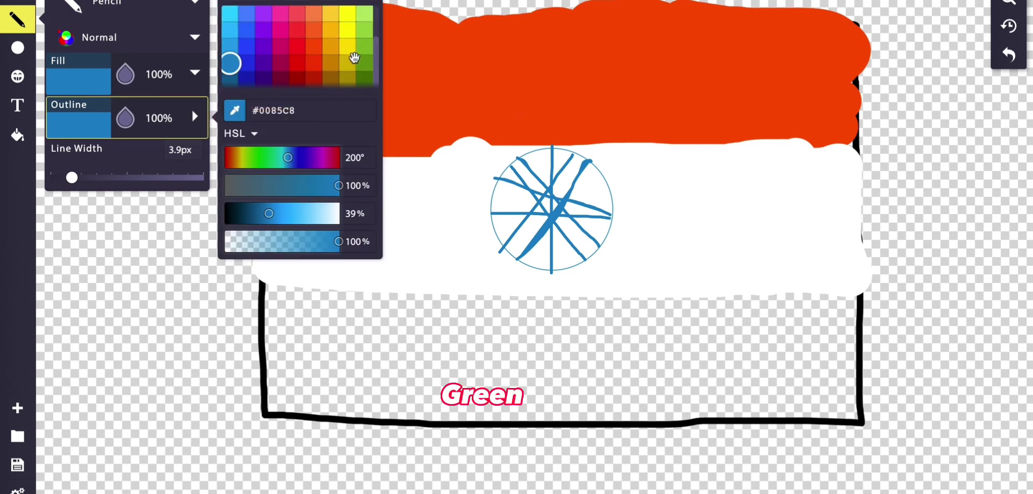
click(362, 72)
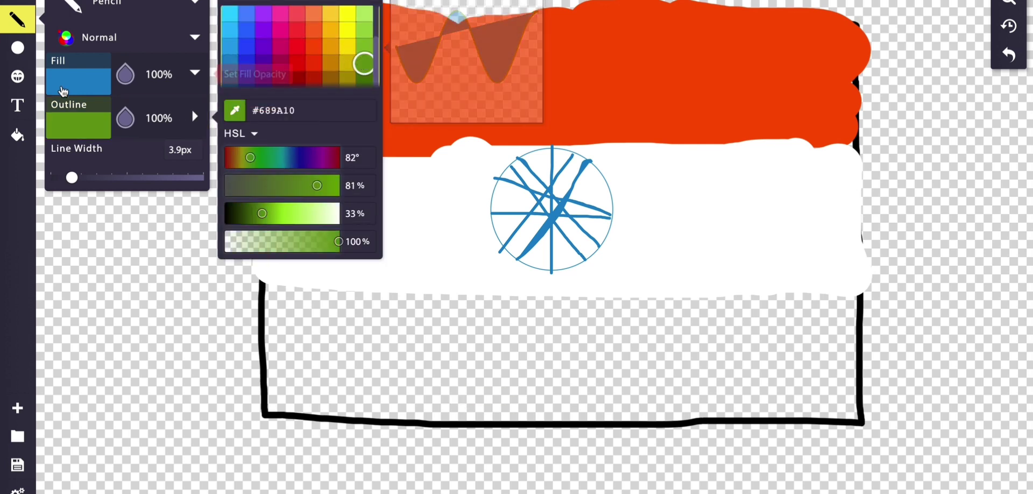
click(74, 127)
click(78, 76)
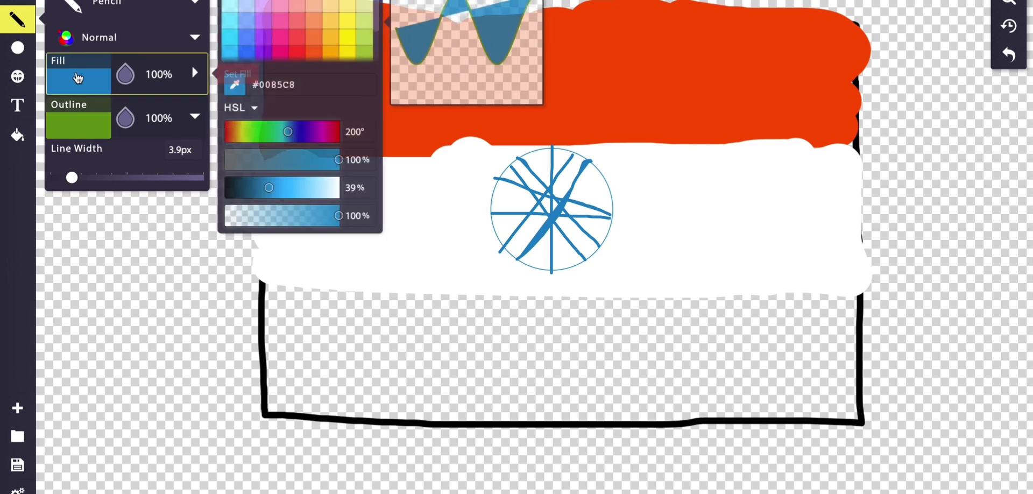
click(369, 45)
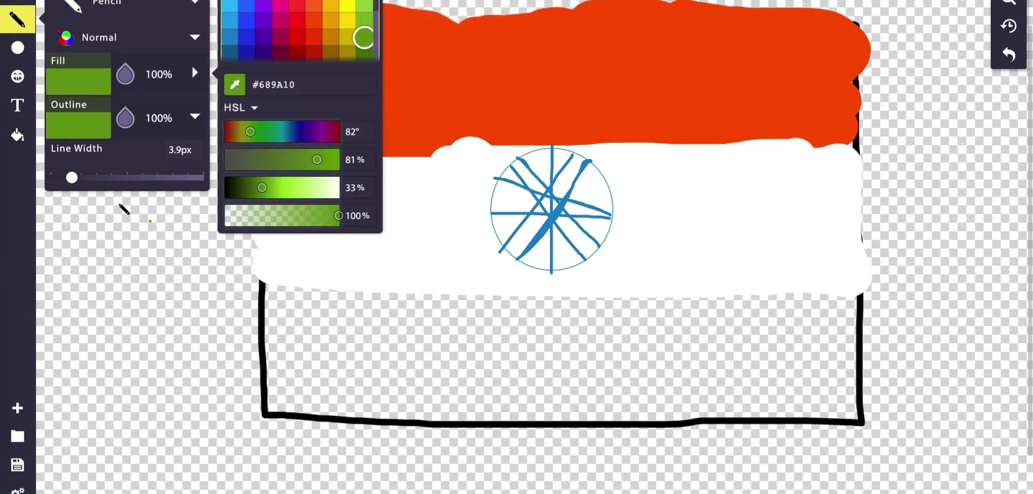
drag(71, 177, 120, 177)
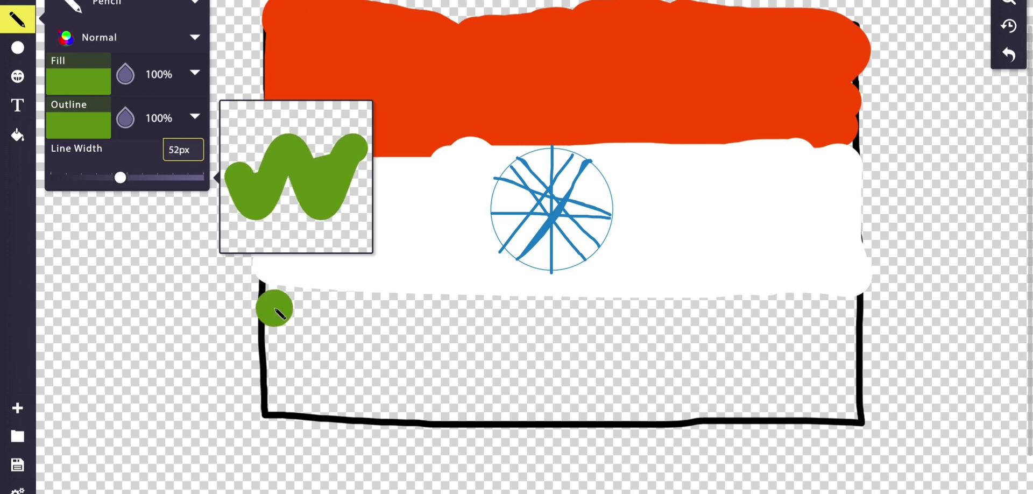
Step: Paint the flag's empty bottom band solid green within the black frame
mouse_move(278, 297)
mouse_down()
mouse_move(294, 412)
mouse_move(279, 346)
mouse_move(282, 398)
mouse_move(306, 412)
mouse_move(570, 411)
mouse_move(584, 365)
mouse_move(562, 303)
mouse_move(368, 289)
mouse_move(301, 300)
mouse_up()
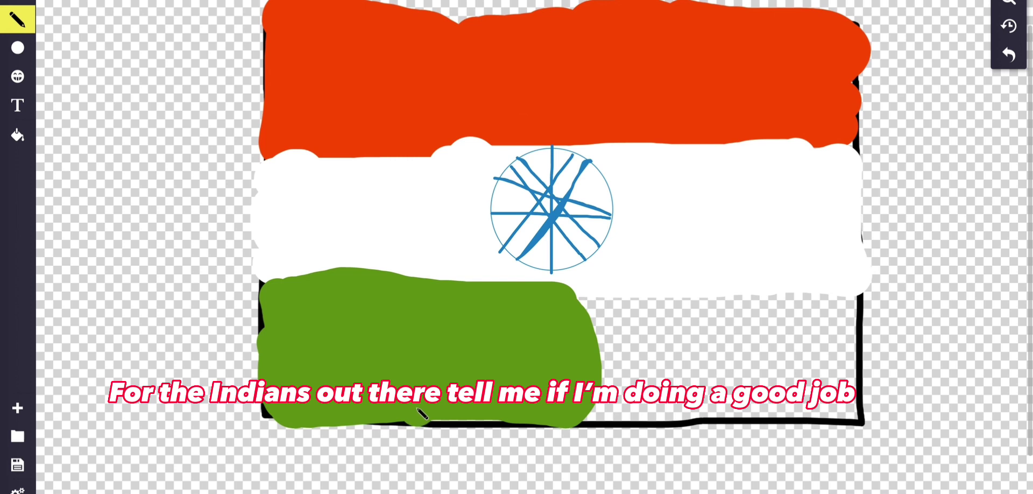
mouse_move(496, 409)
mouse_down()
mouse_move(858, 409)
mouse_move(848, 314)
mouse_move(761, 302)
mouse_move(610, 308)
mouse_up()
mouse_move(640, 338)
mouse_down()
mouse_move(670, 367)
mouse_move(622, 372)
mouse_up()
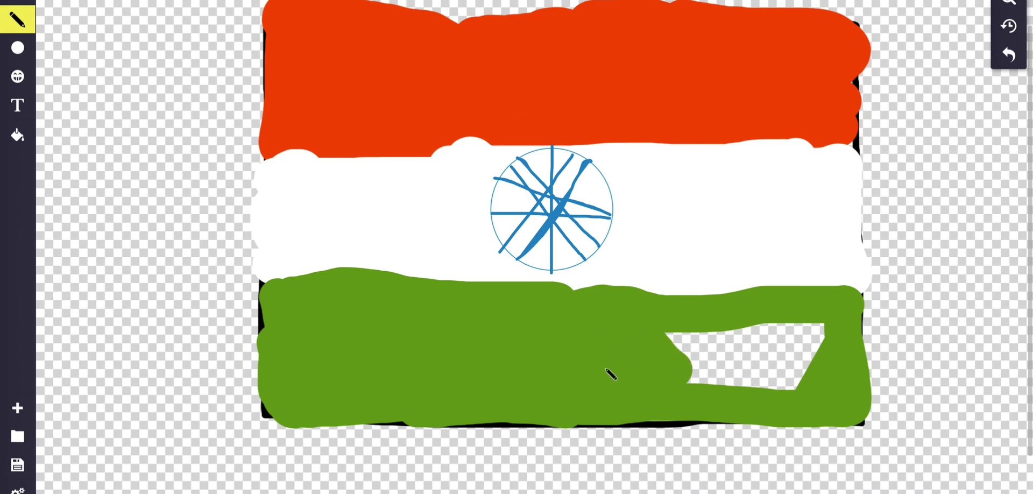
drag(617, 369, 812, 366)
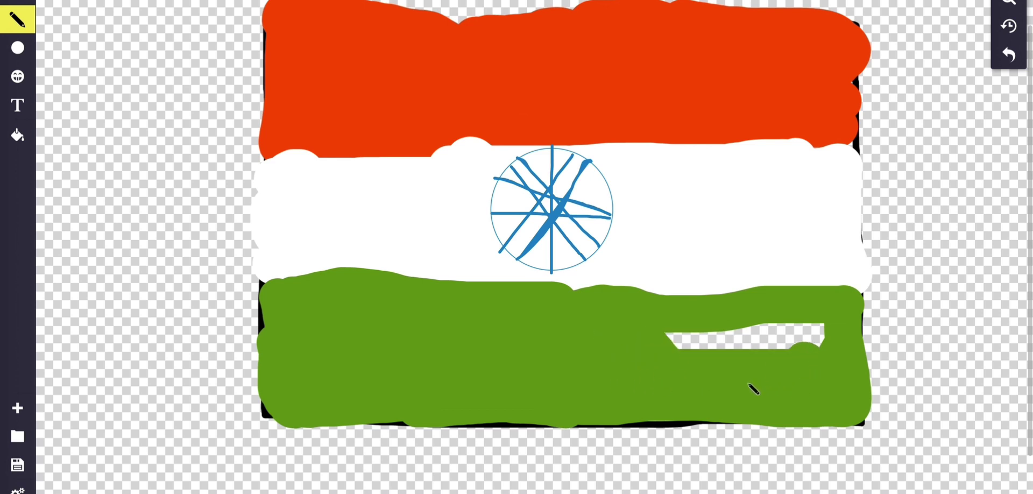
drag(647, 343, 833, 344)
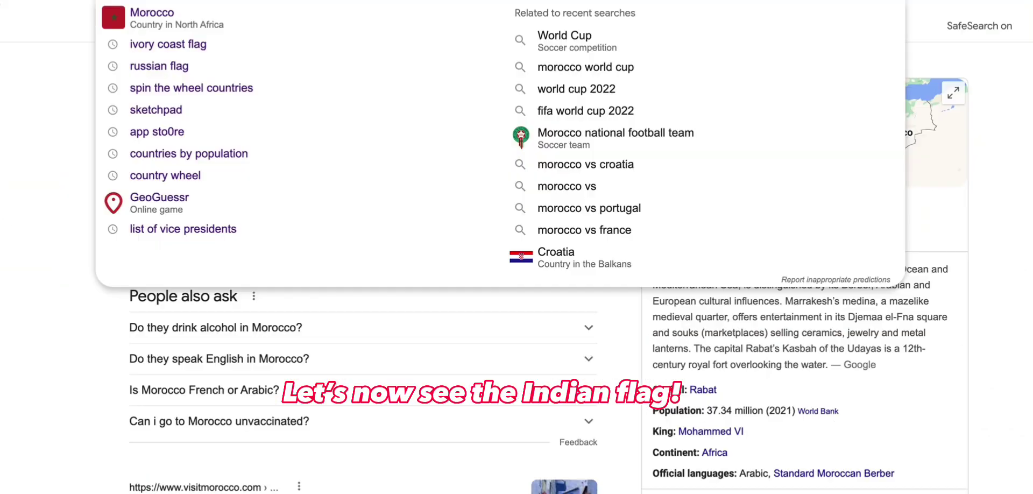
Step: Switch to the Google search page and search for "indian flag" to compare with the drawing
text(indian fla)
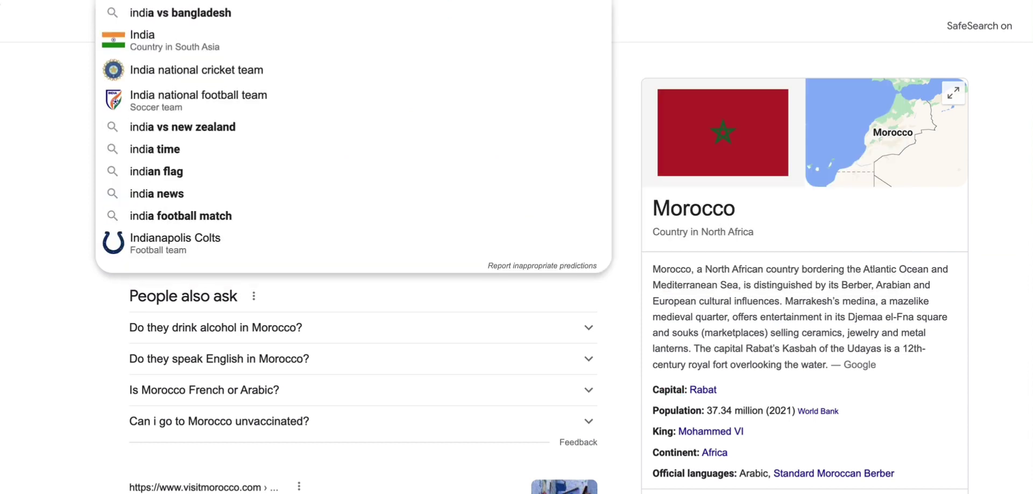
text(g)
key(Return)
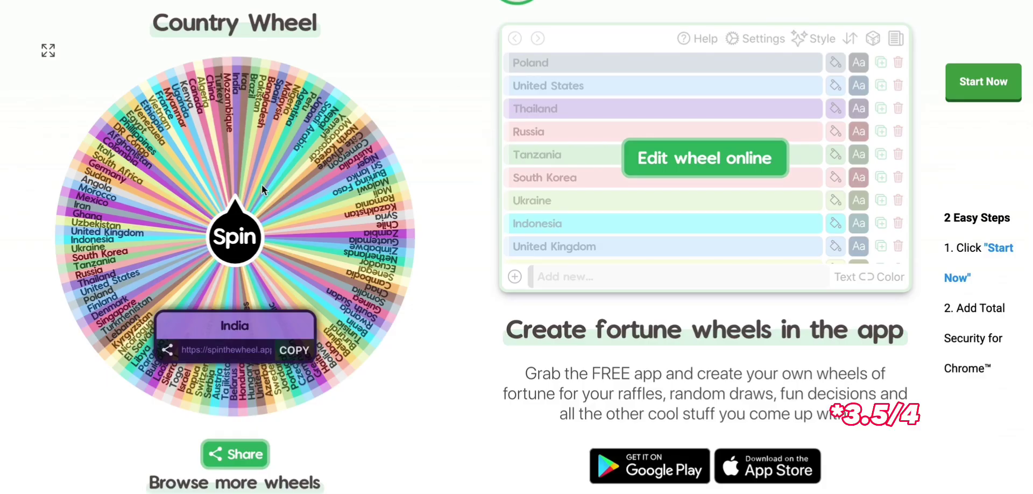
Step: Switch to the Country Wheel page and spin the wheel for another country
click(235, 237)
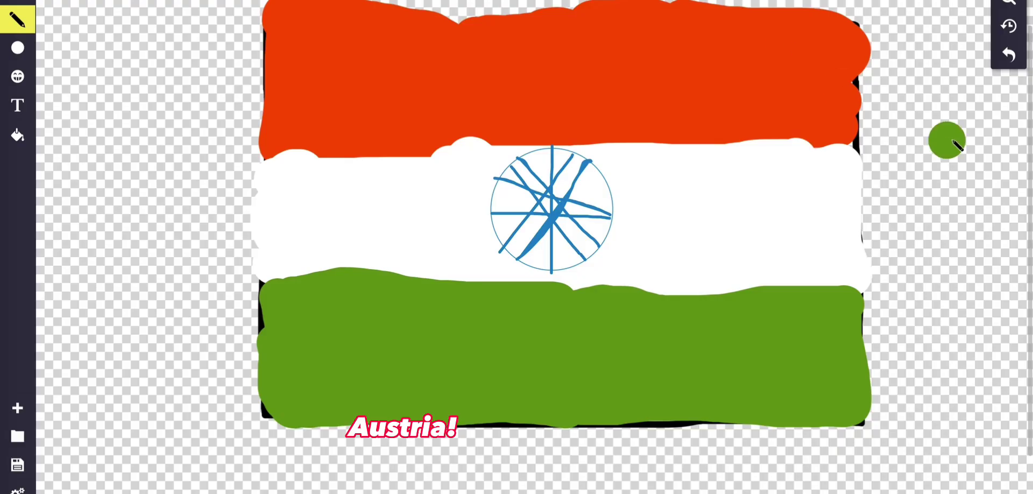
Step: Switch to the drawing and undo the green band, blue wheel, white band and orange band, back to the empty black frame
click(1009, 55)
click(1010, 56)
click(1010, 56)
click(1009, 56)
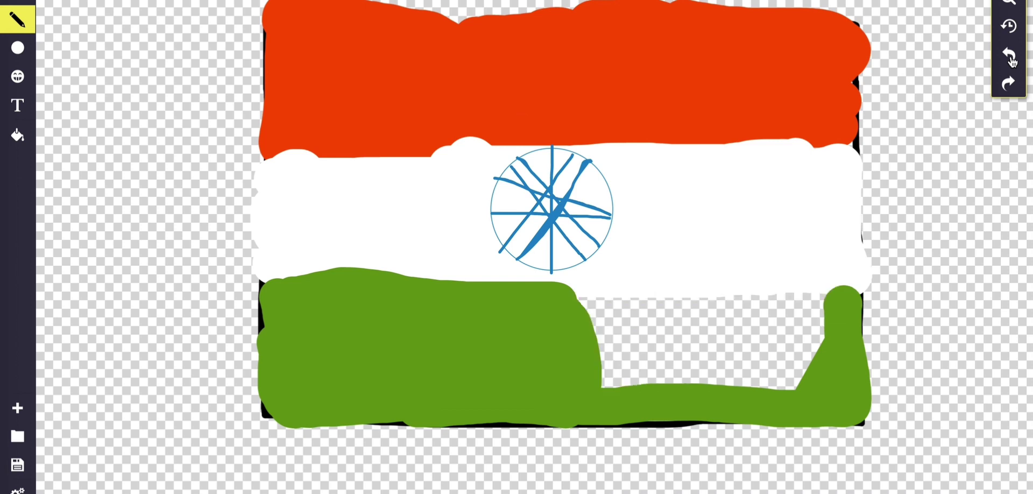
click(1009, 56)
click(1010, 56)
click(1009, 56)
click(1010, 56)
click(1010, 56)
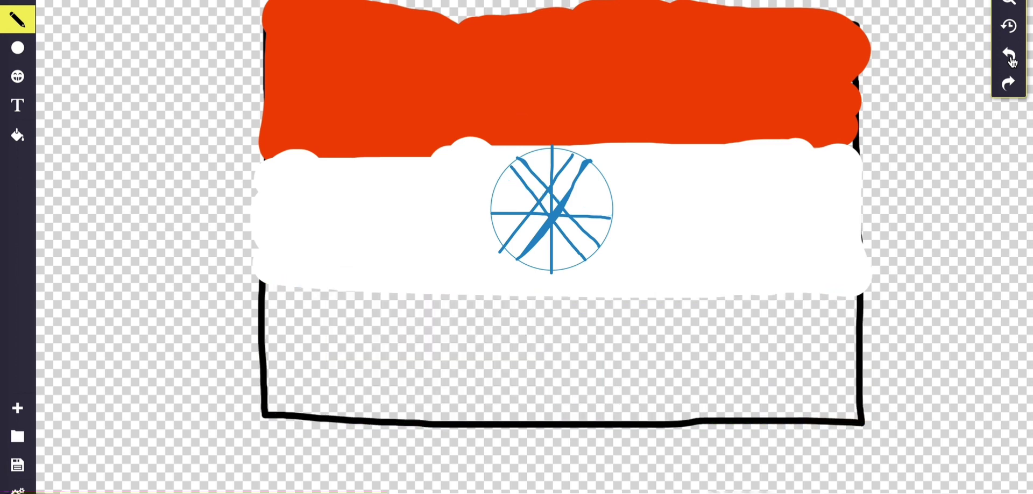
click(1009, 56)
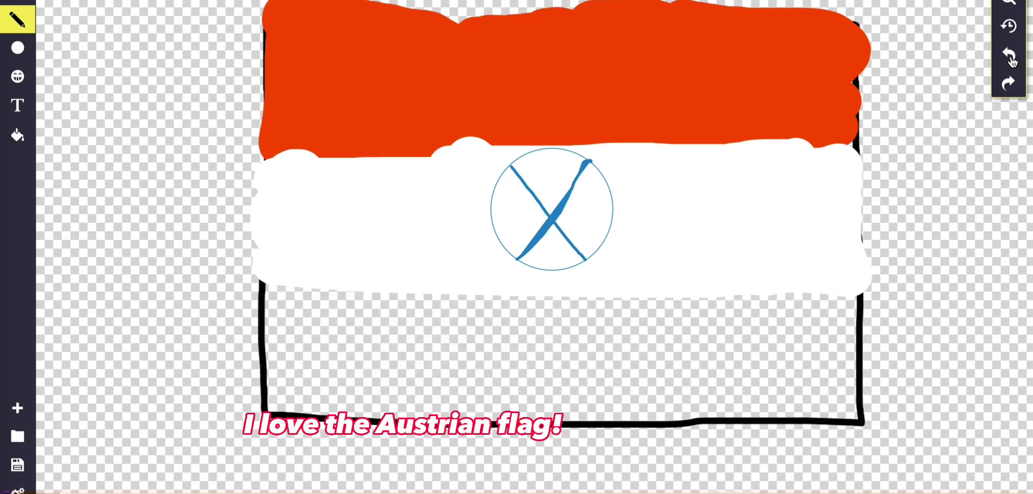
click(1010, 56)
click(1009, 55)
click(1009, 56)
click(1009, 56)
click(1010, 56)
click(1009, 56)
click(1009, 56)
click(1009, 56)
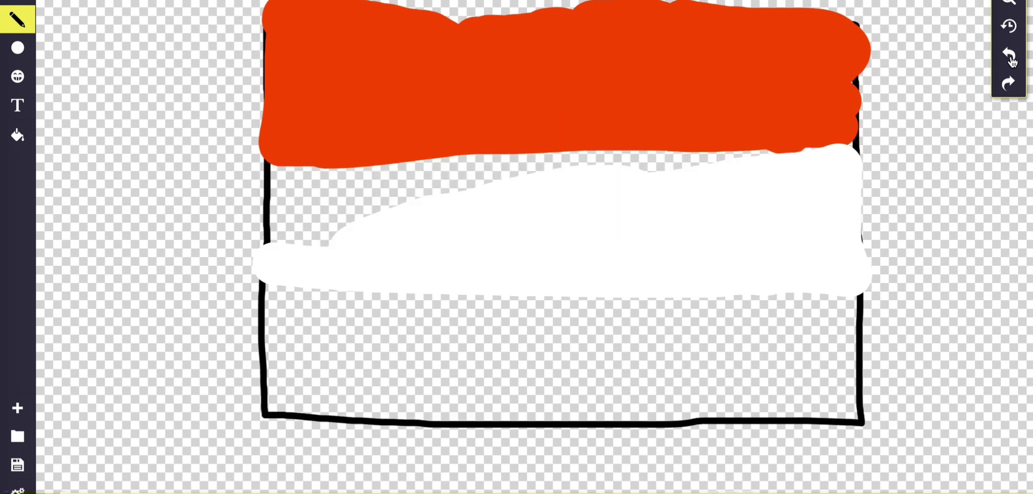
click(1009, 56)
click(1010, 56)
click(1009, 56)
click(1009, 56)
click(1009, 56)
click(1009, 56)
click(1009, 56)
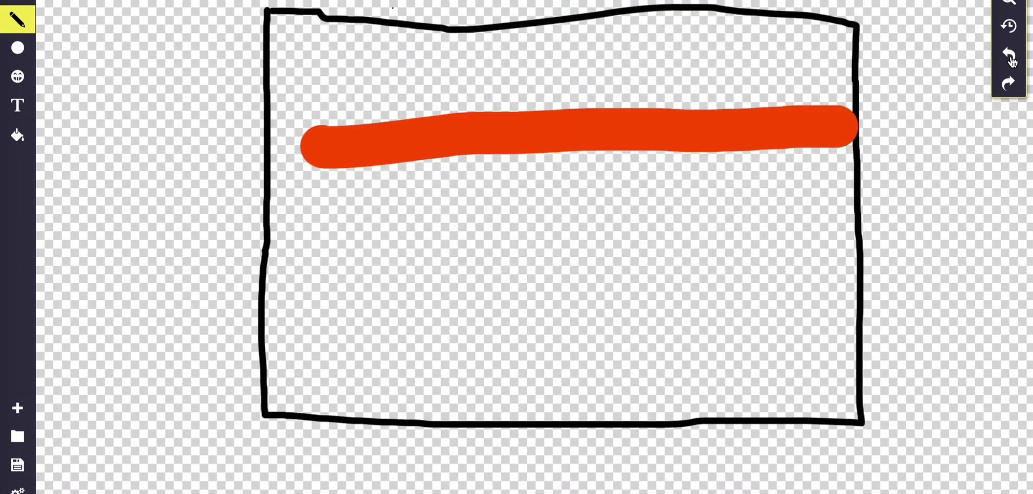
click(1010, 56)
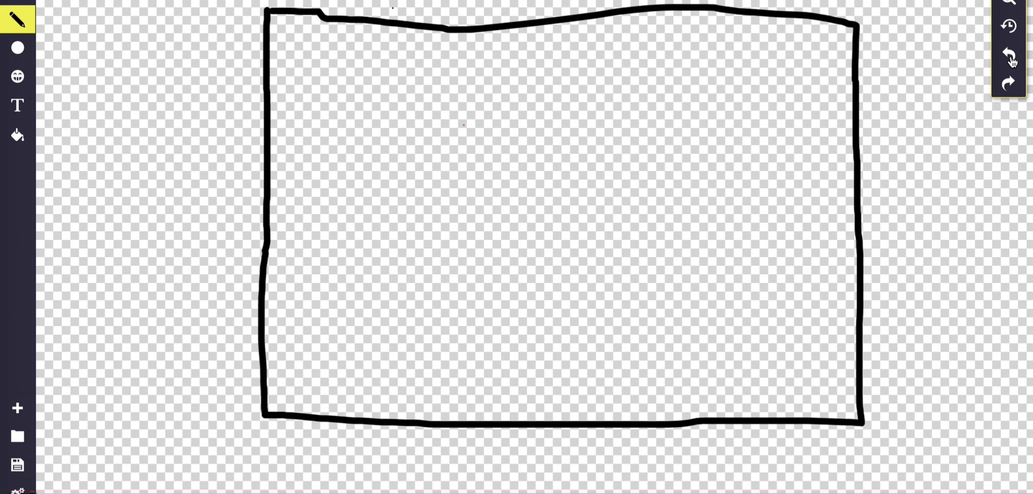
Step: Set the Pencil's fill and outline colours to red #E90808 and paint the top third of the frame
click(21, 19)
click(92, 71)
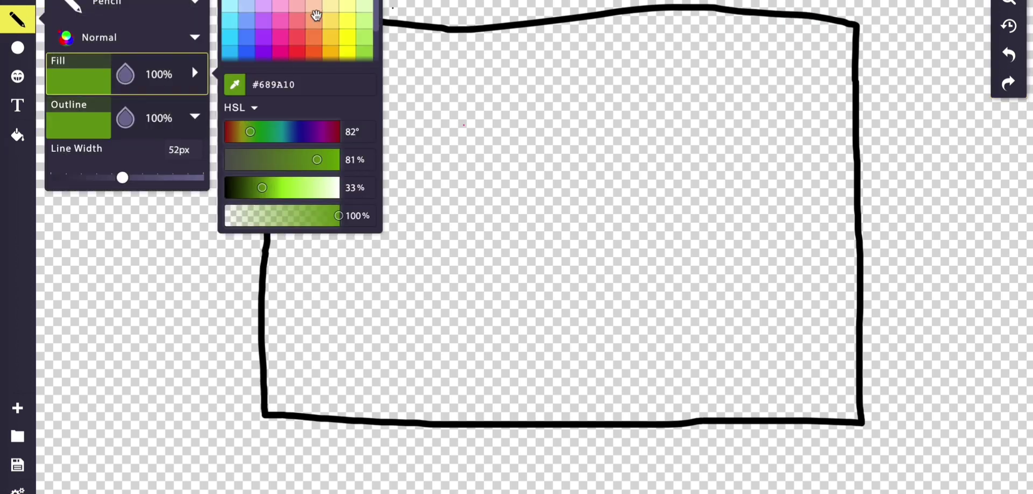
scroll(317, 15, down, 2)
click(299, 39)
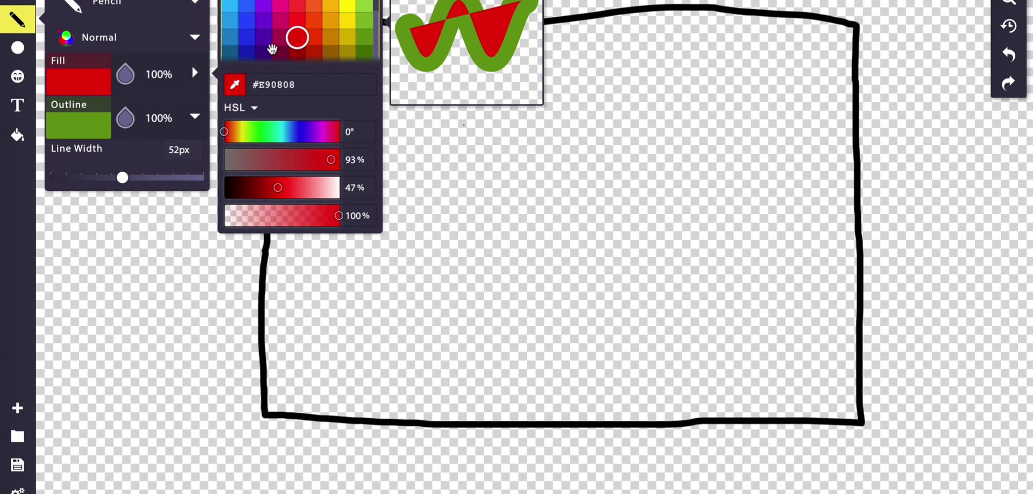
click(93, 132)
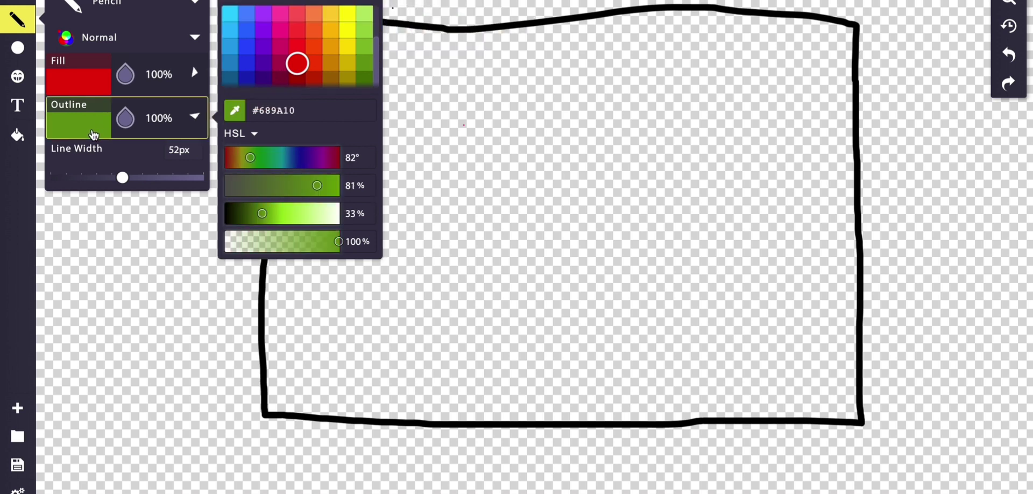
click(302, 69)
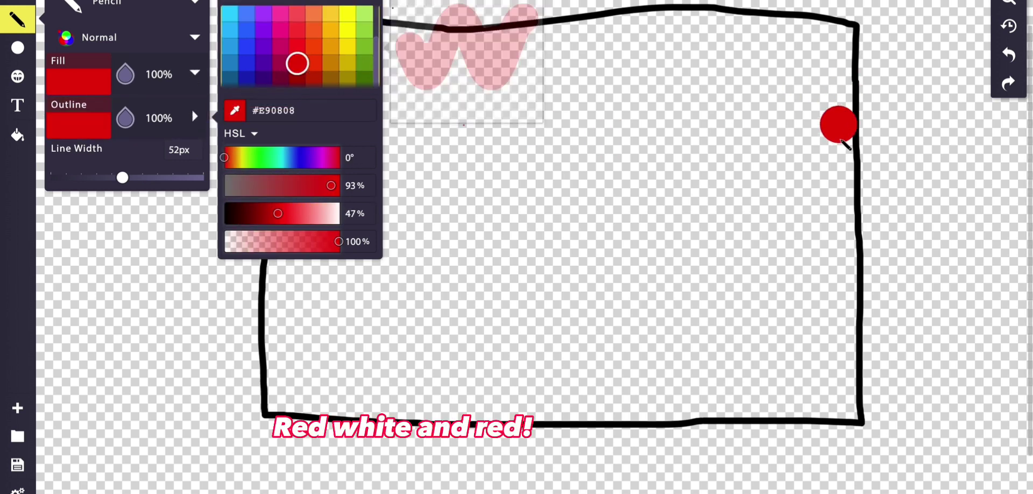
mouse_move(843, 130)
mouse_down()
mouse_move(271, 141)
mouse_move(268, 86)
mouse_move(296, 16)
mouse_move(471, 16)
mouse_move(698, 47)
mouse_move(775, 38)
mouse_move(648, 20)
mouse_move(733, 19)
mouse_move(855, 43)
mouse_move(841, 120)
mouse_up()
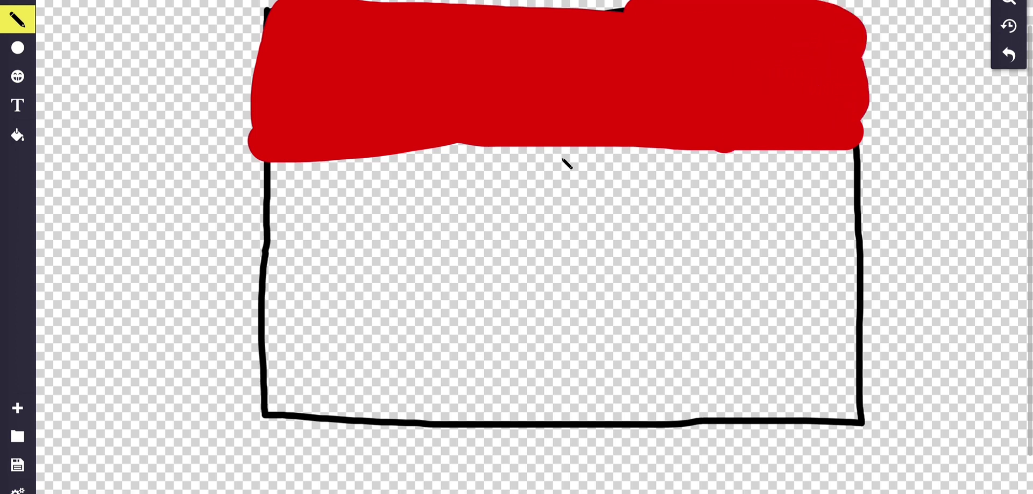
Step: Set the Pencil's fill and outline colours to white #FFFFFF and paint the flag's middle band up to the red one
click(18, 20)
click(93, 88)
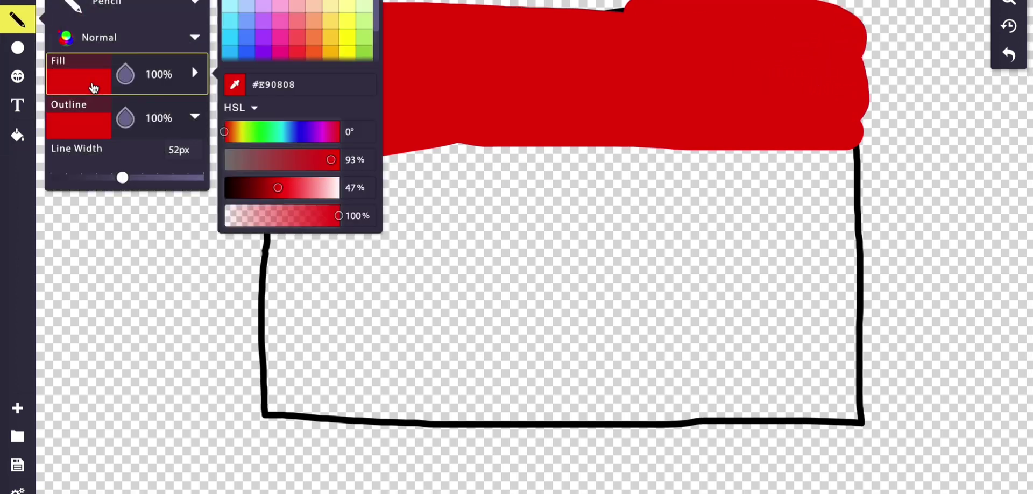
click(263, 5)
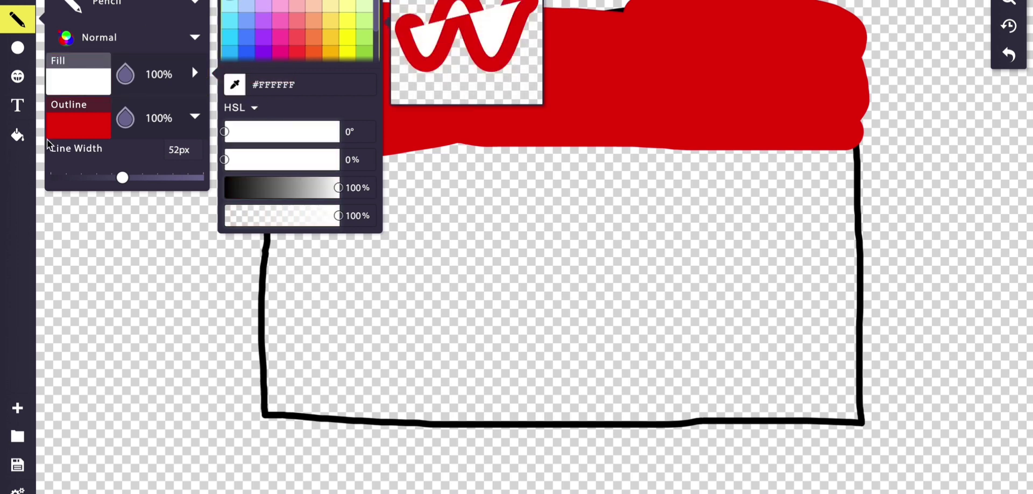
click(71, 129)
click(230, 14)
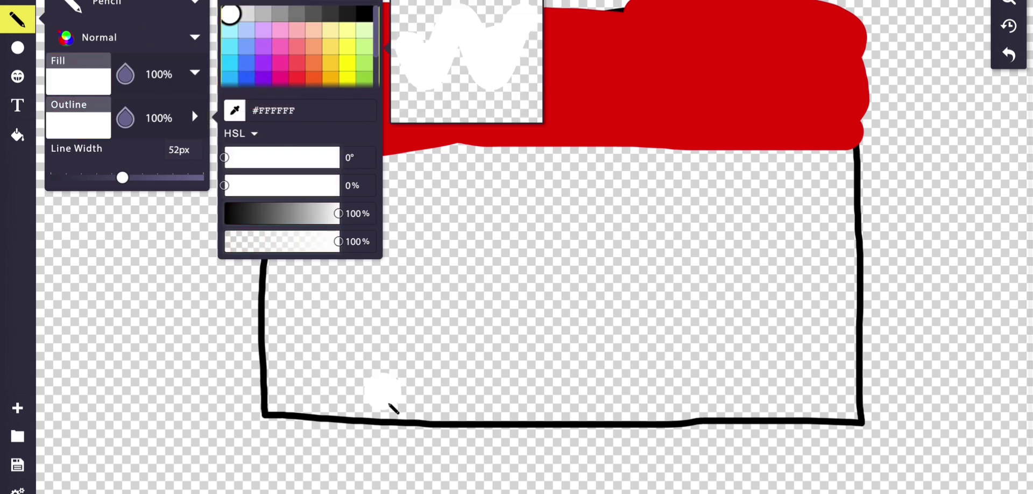
click(272, 260)
mouse_move(272, 260)
mouse_down()
mouse_move(720, 286)
mouse_move(829, 280)
mouse_move(857, 228)
mouse_move(853, 204)
mouse_move(846, 290)
mouse_move(842, 164)
mouse_move(830, 161)
mouse_move(840, 178)
mouse_move(791, 167)
mouse_move(538, 186)
mouse_move(334, 170)
mouse_move(319, 189)
mouse_move(257, 205)
mouse_up()
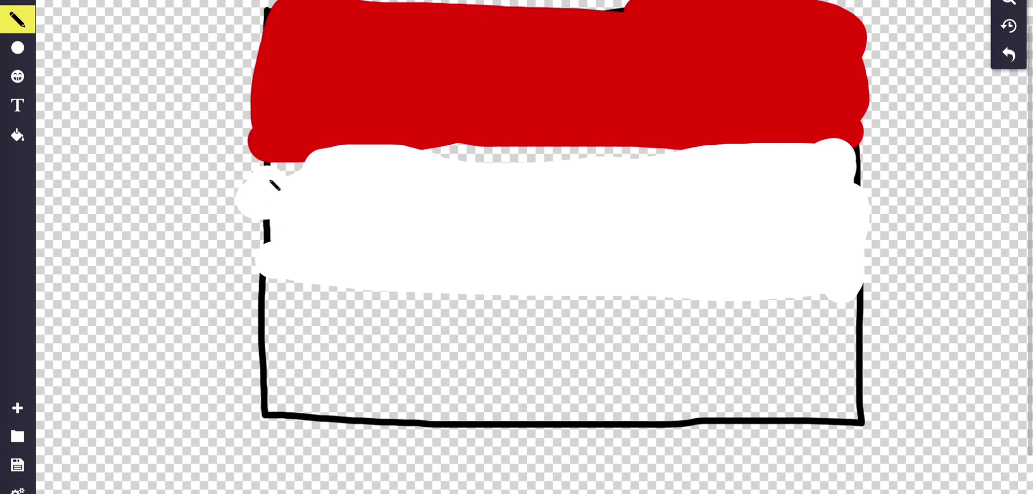
mouse_move(452, 152)
mouse_down()
mouse_move(521, 138)
mouse_move(560, 156)
mouse_move(663, 162)
mouse_up()
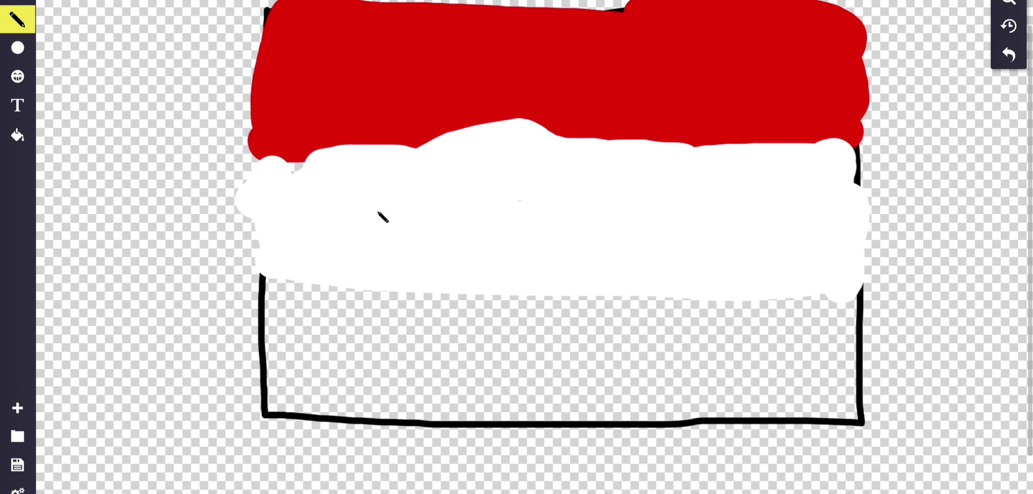
Step: Set the Pencil's outline and fill colours to red #E90808 and paint the bottom third of the flag up to the white band
click(17, 20)
click(96, 128)
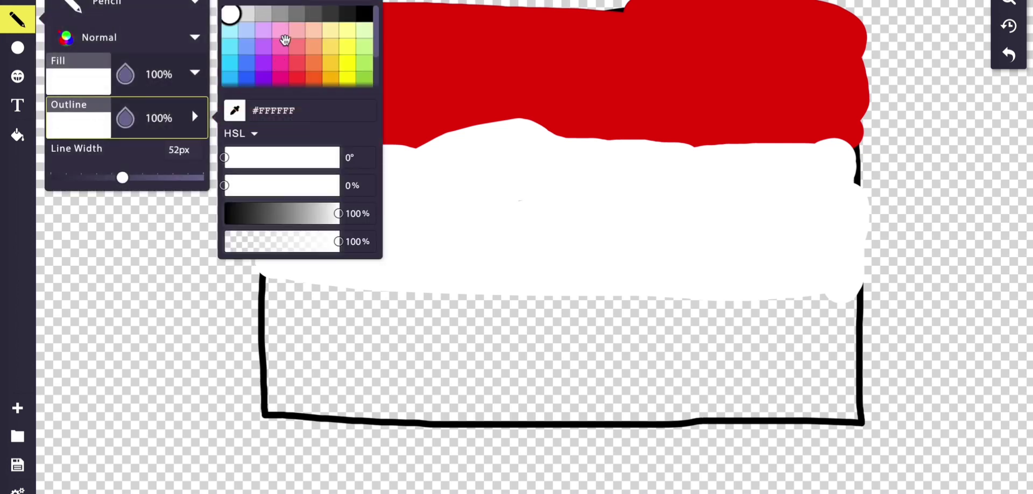
scroll(268, 61, down, 2)
click(301, 70)
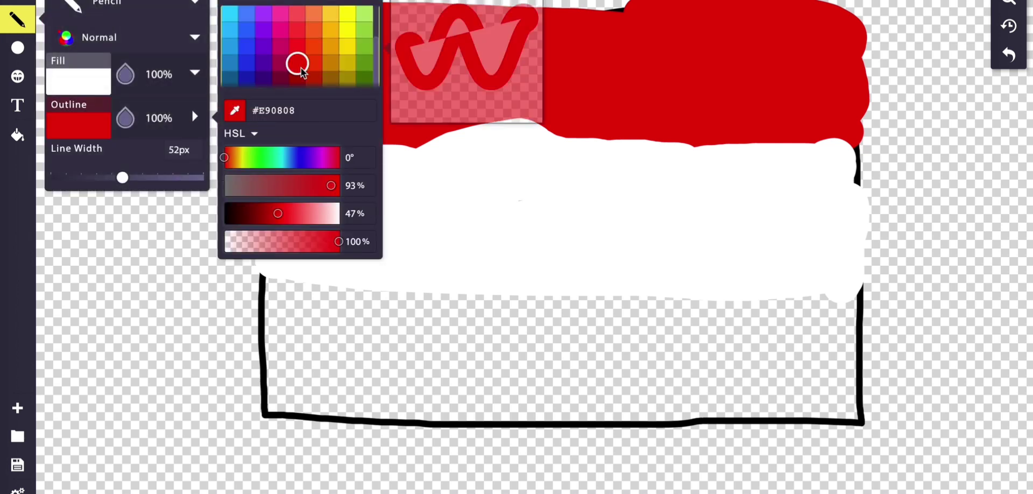
click(97, 91)
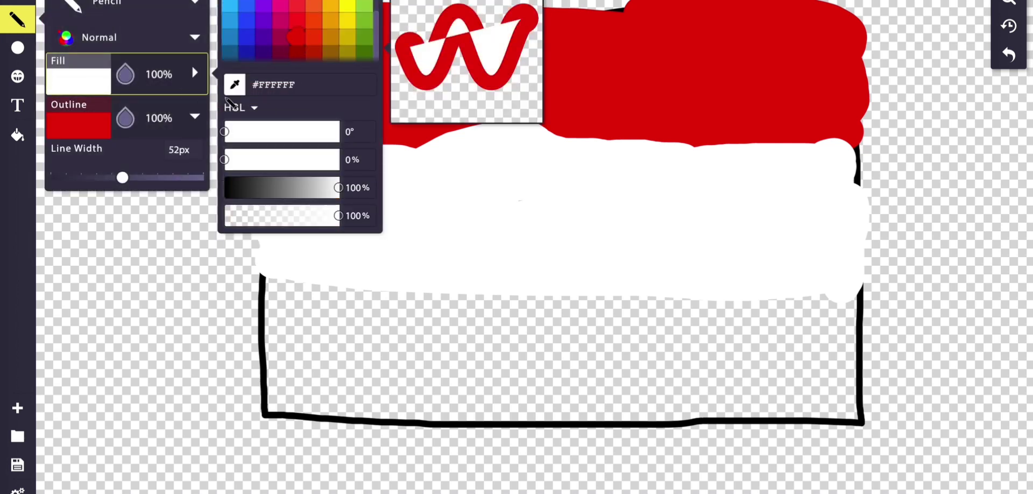
click(302, 43)
drag(269, 284, 289, 411)
mouse_move(300, 387)
mouse_down()
mouse_move(461, 413)
mouse_move(301, 411)
mouse_move(649, 412)
mouse_move(821, 393)
mouse_move(823, 409)
mouse_up()
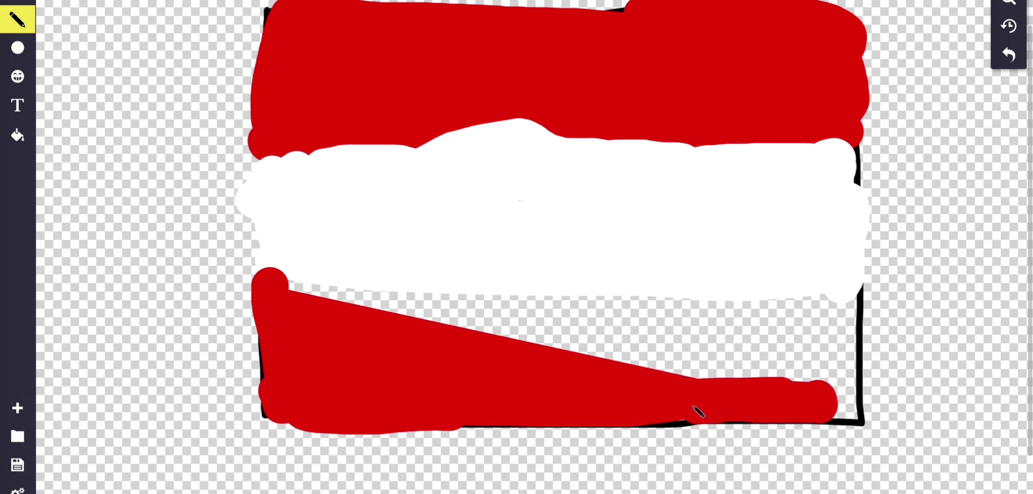
mouse_move(670, 380)
mouse_down()
mouse_move(686, 292)
mouse_move(533, 329)
mouse_up()
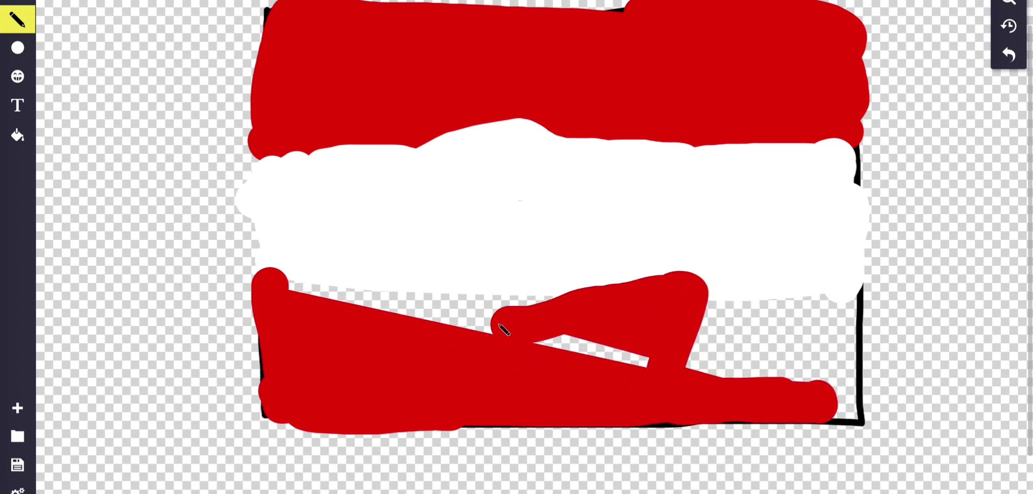
mouse_move(731, 362)
mouse_down()
mouse_move(834, 337)
mouse_move(791, 395)
mouse_up()
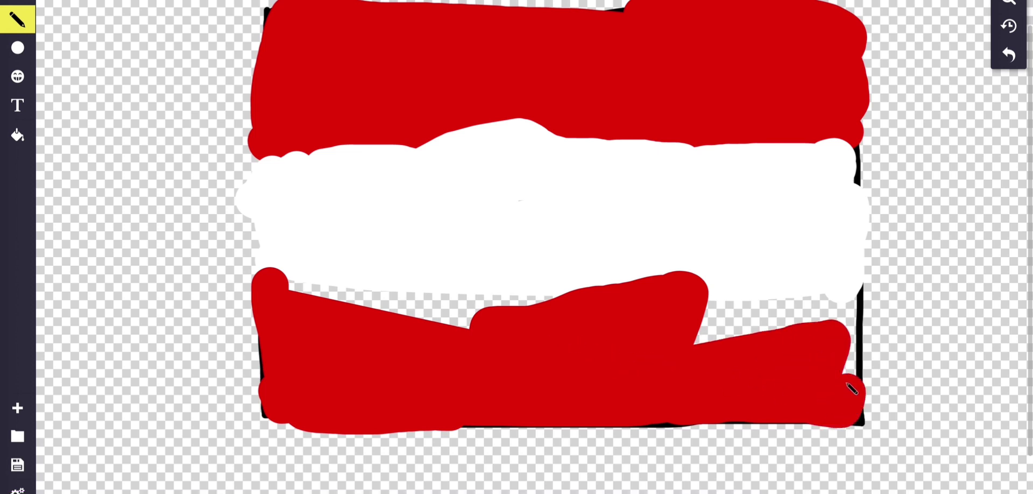
drag(850, 308, 688, 319)
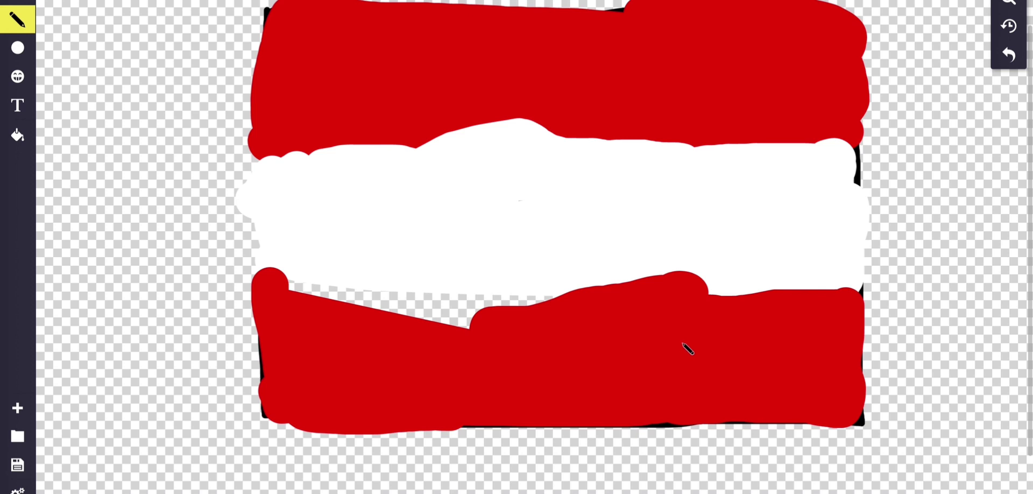
mouse_move(490, 309)
mouse_down()
mouse_move(386, 306)
mouse_move(313, 297)
mouse_up()
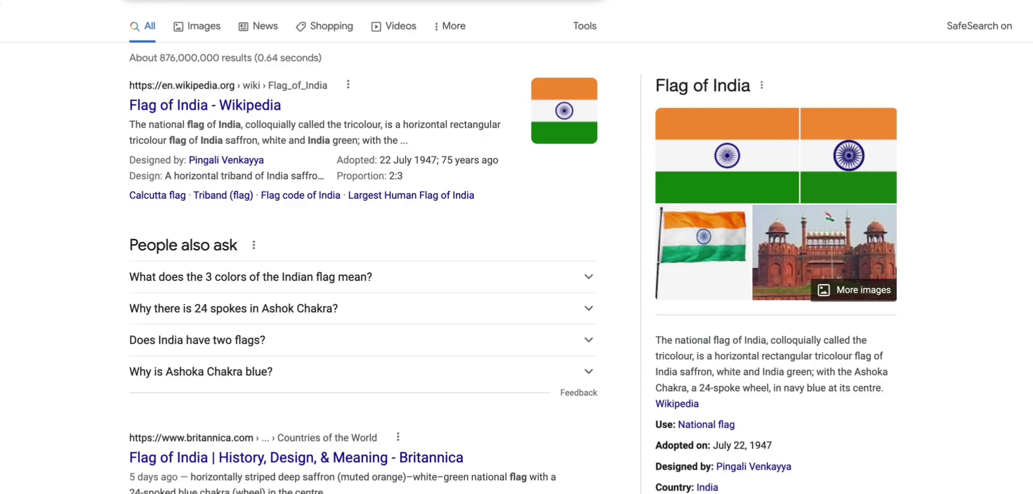
Step: Switch to the web search and look up Austria's flag, and spin the Country Wheel for another country
text(austria)
key(Escape)
key(Return)
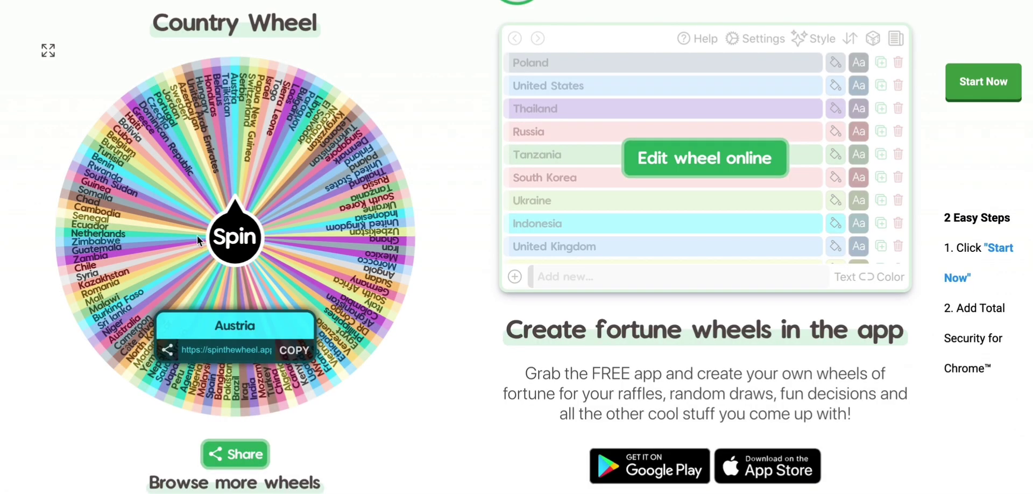
click(229, 226)
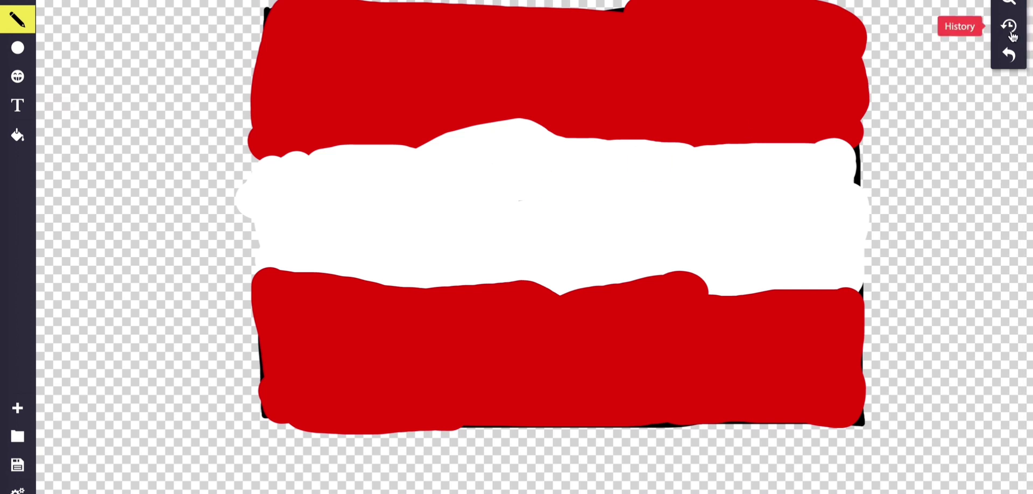
Step: Switch to the drawing and undo the lower red band and the white band, back to the red top band
click(1011, 53)
click(1010, 53)
click(1010, 54)
click(1012, 53)
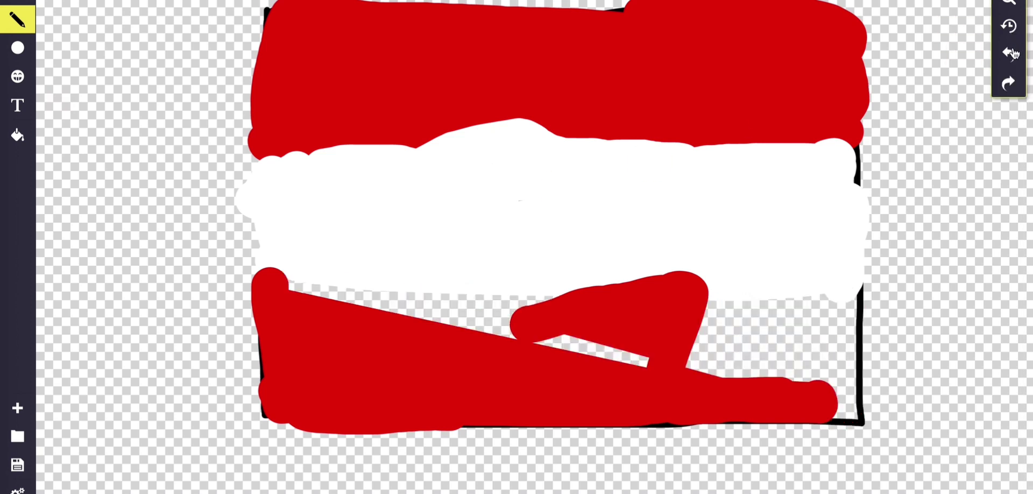
click(1012, 54)
click(1011, 53)
click(1011, 54)
click(1012, 53)
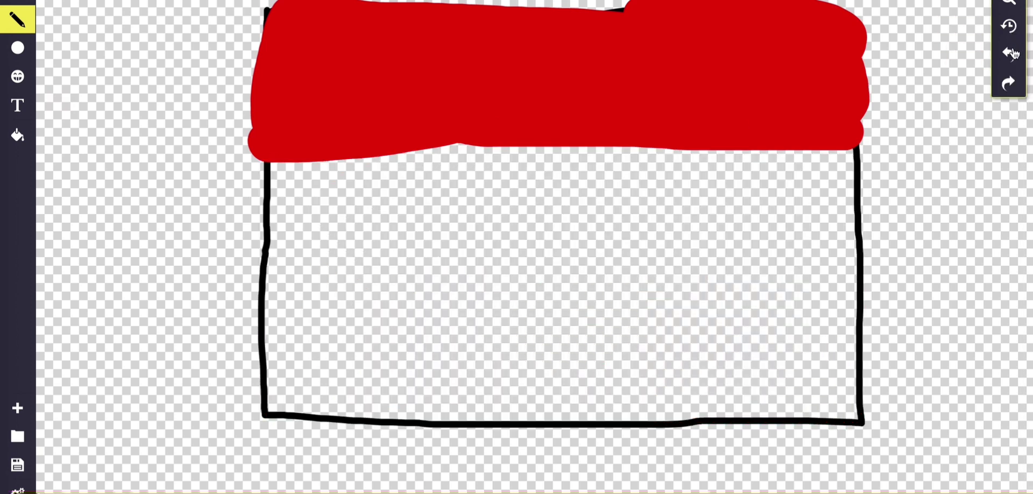
Step: Extend the red area with the Pencil down past the middle of the frame
click(15, 20)
mouse_move(269, 166)
mouse_down()
mouse_move(285, 246)
mouse_move(476, 262)
mouse_move(826, 255)
mouse_move(844, 250)
mouse_move(843, 138)
mouse_up()
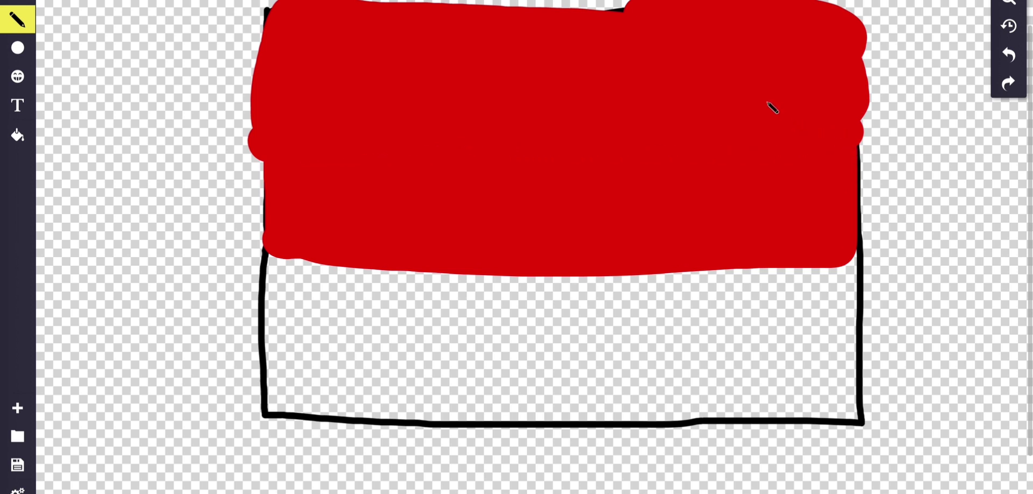
drag(763, 100, 521, 166)
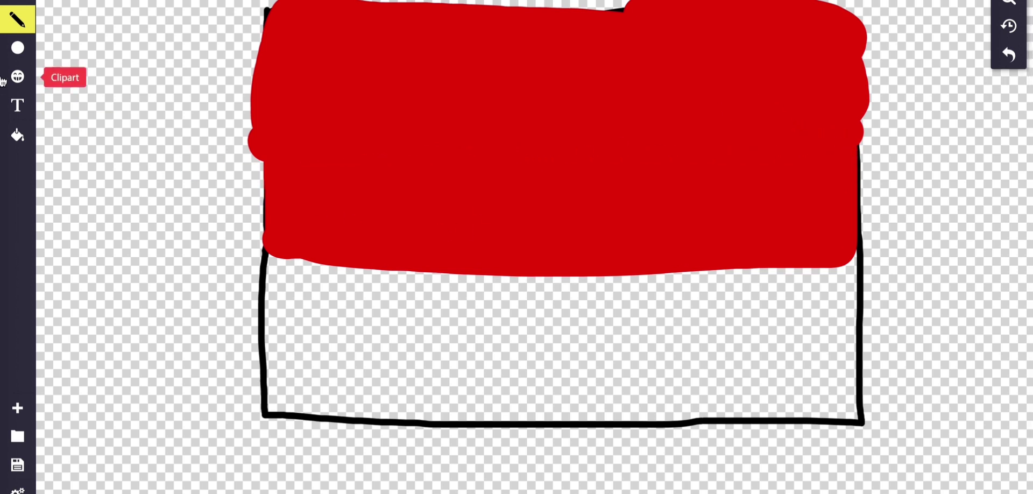
Step: Set the Pencil's fill and outline colours to white #FFFFFF and paint the lower half of the flag
click(18, 20)
click(100, 93)
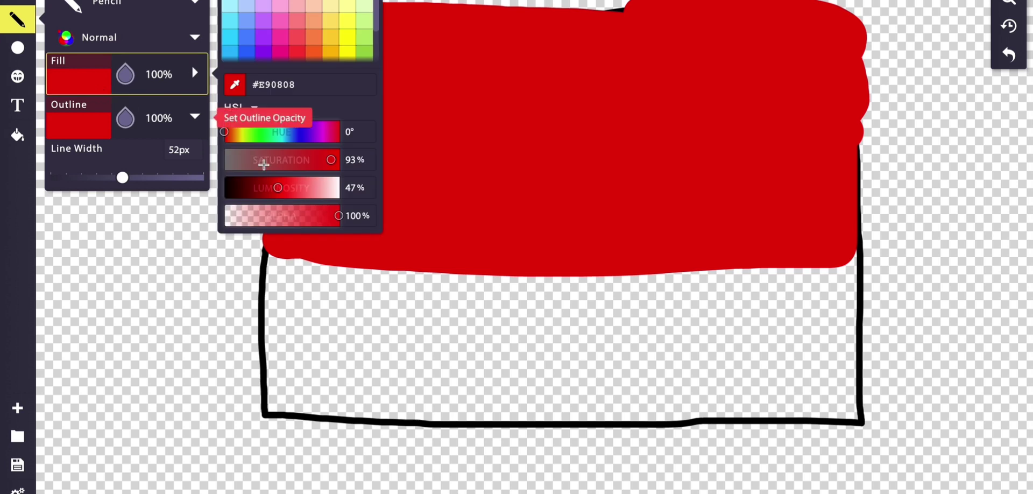
click(235, 2)
click(66, 130)
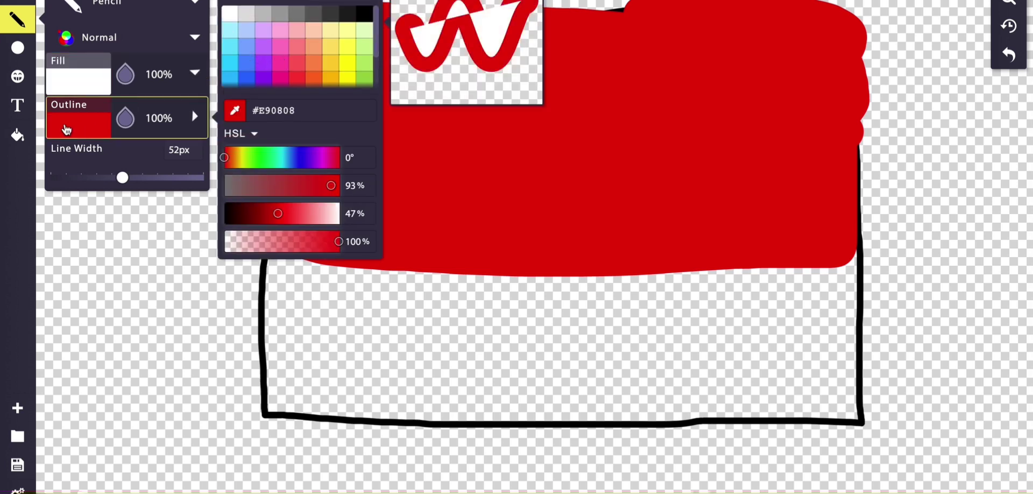
click(230, 13)
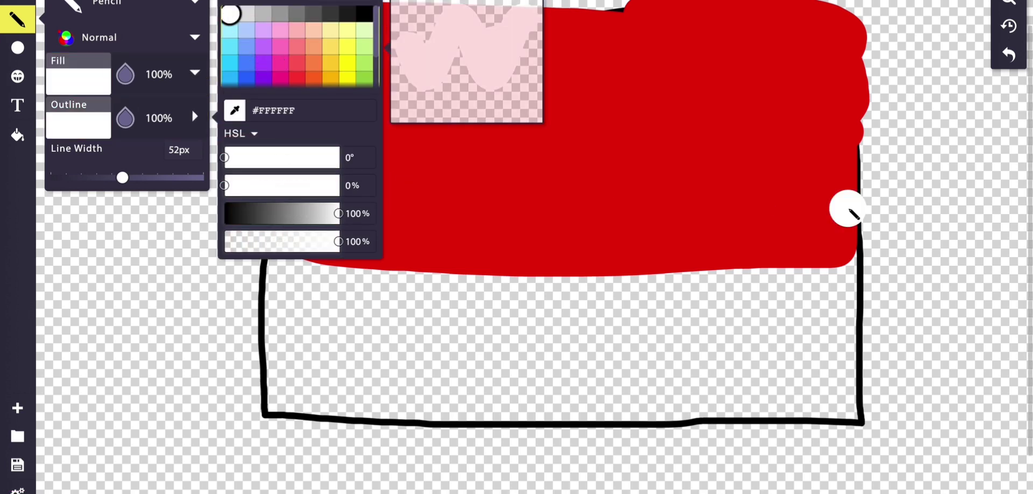
mouse_move(855, 231)
mouse_down()
mouse_move(359, 232)
mouse_move(267, 215)
mouse_move(300, 414)
mouse_move(383, 414)
mouse_move(268, 390)
mouse_up()
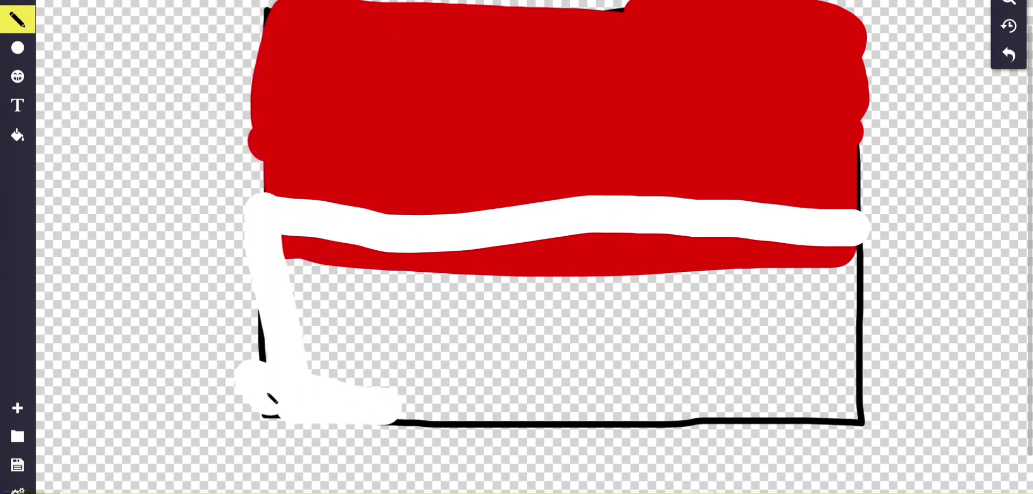
mouse_move(282, 339)
mouse_down()
mouse_move(394, 343)
mouse_move(426, 324)
mouse_move(418, 277)
mouse_move(496, 261)
mouse_move(680, 275)
mouse_move(458, 283)
mouse_move(483, 268)
mouse_move(702, 242)
mouse_move(900, 263)
mouse_move(869, 265)
mouse_move(865, 250)
mouse_move(856, 367)
mouse_move(841, 406)
mouse_move(659, 400)
mouse_move(669, 395)
mouse_move(469, 408)
mouse_up()
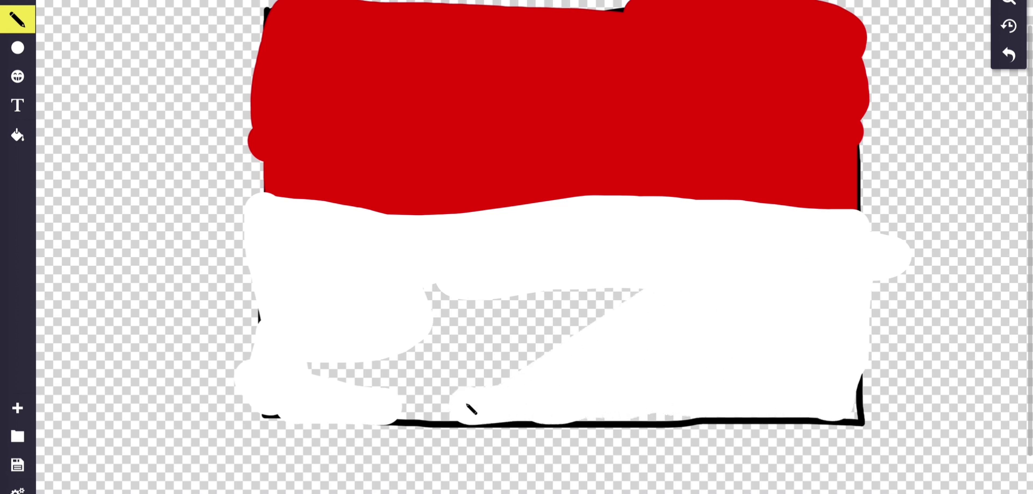
drag(333, 362, 631, 322)
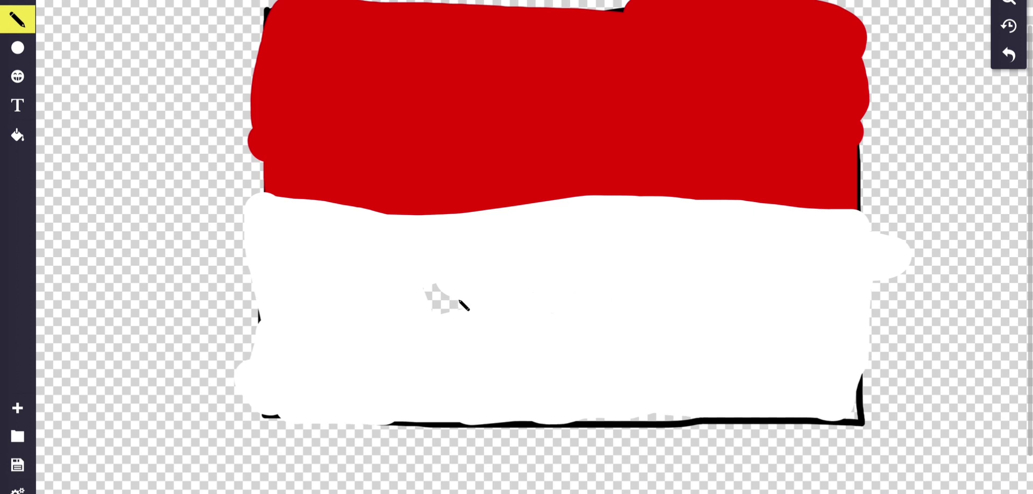
drag(673, 422, 750, 422)
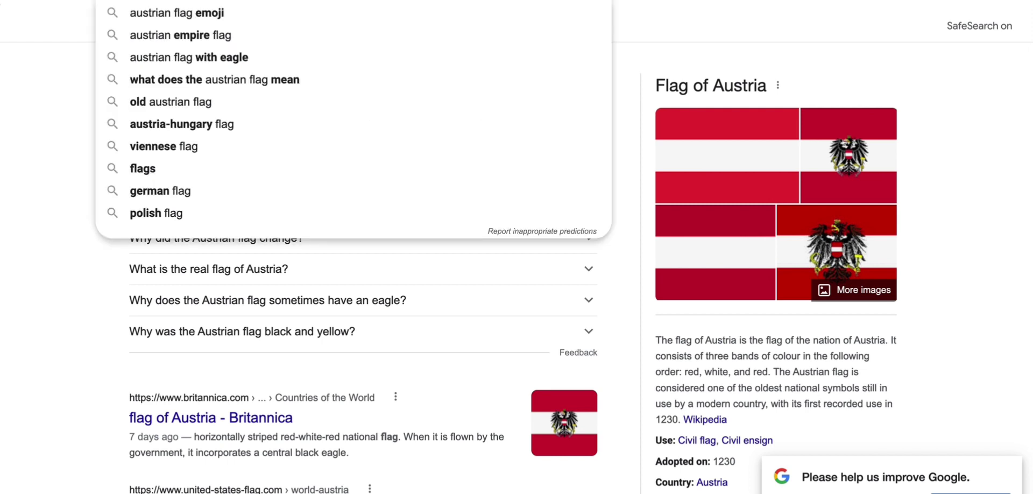
Step: Search the web for "indonesia flag", and spin the Country Wheel for another country
text(indonesia flag)
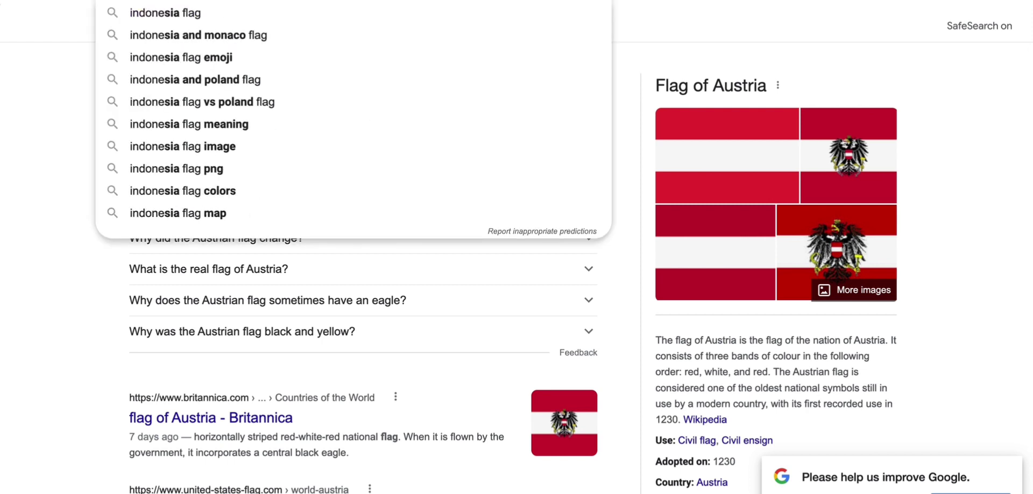
key(Return)
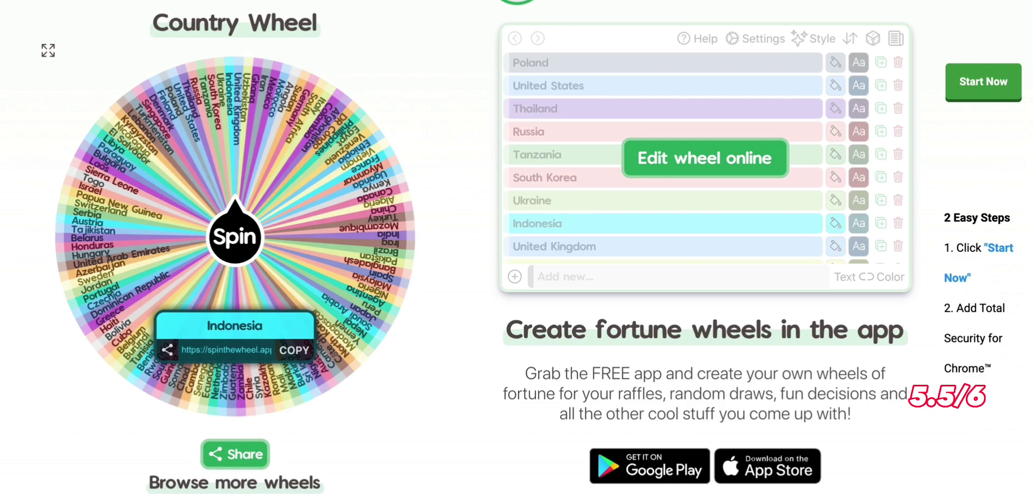
click(222, 242)
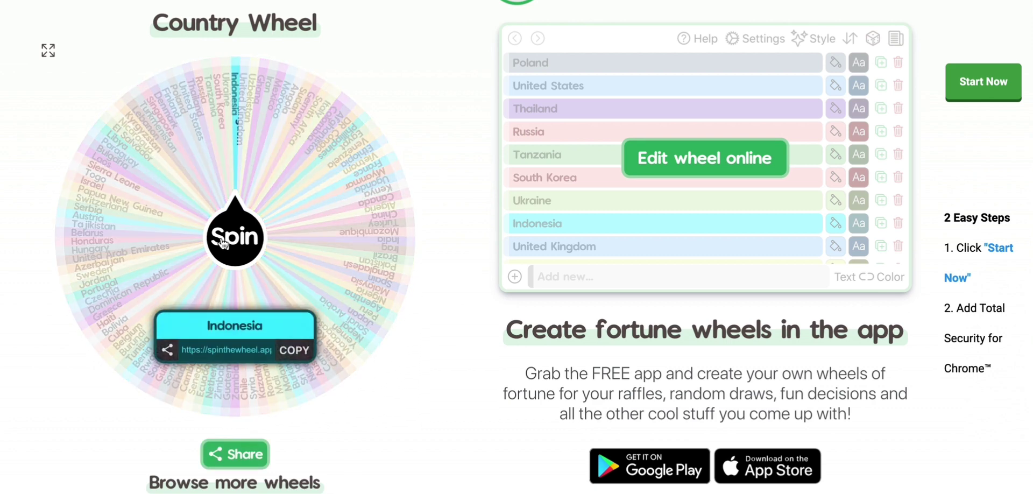
click(251, 239)
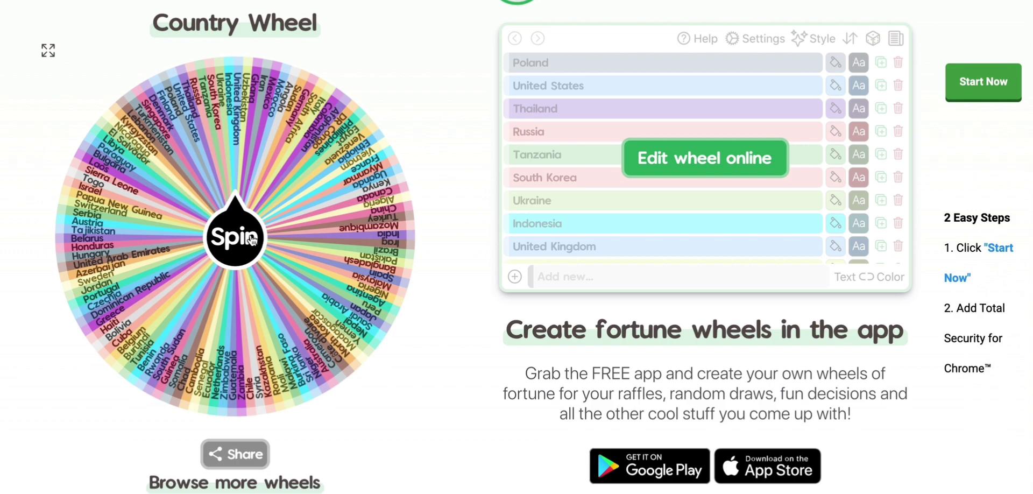
click(251, 240)
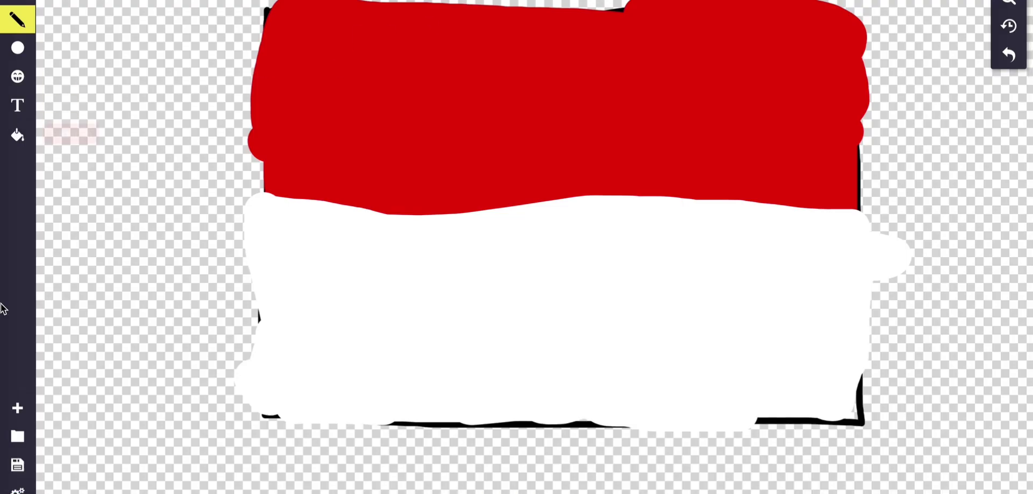
Step: Switch to the drawing and undo all the white and red painting, back to the empty black frame
click(1001, 58)
click(1002, 57)
click(1002, 57)
click(1002, 58)
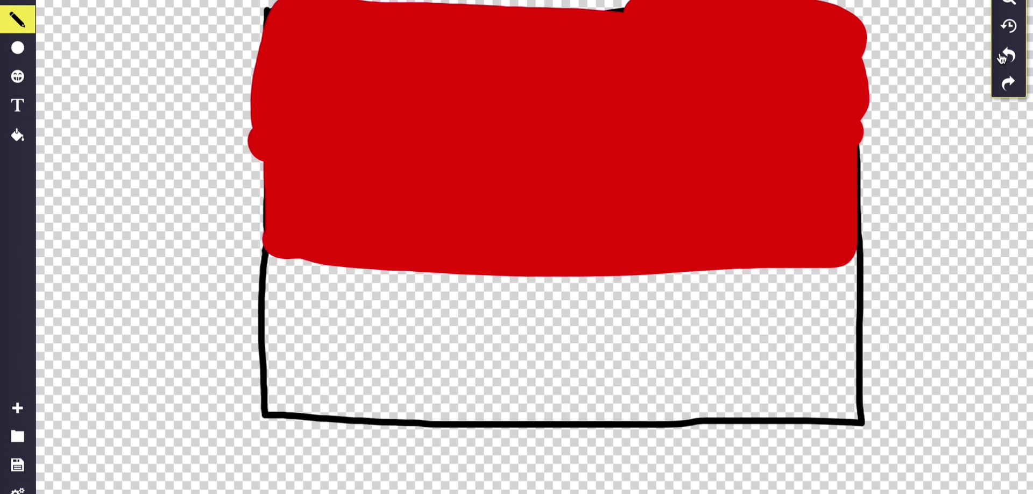
click(1001, 58)
click(1001, 58)
click(1002, 57)
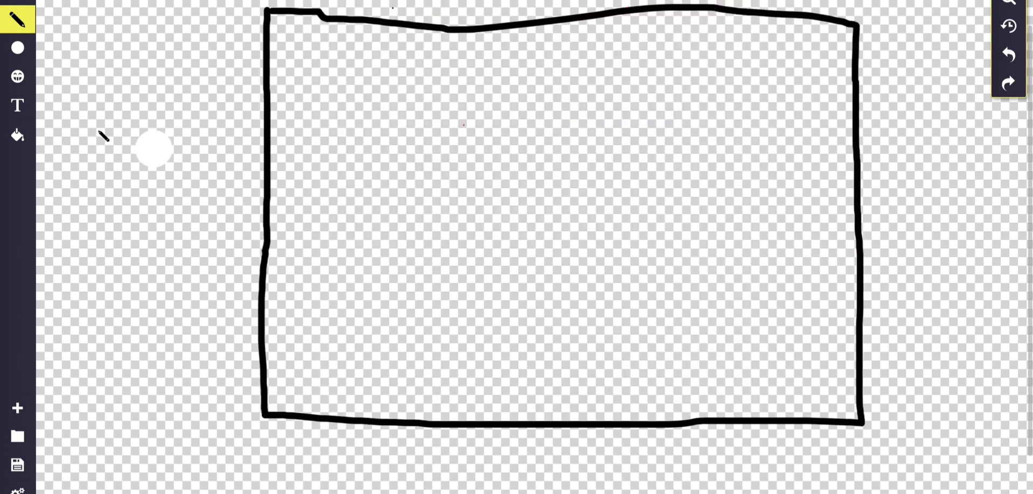
Step: Set the Pencil's fill and outline to blue #0036E9 and draw two horizontal stripes across the upper and lower parts of the frame
click(18, 19)
click(86, 93)
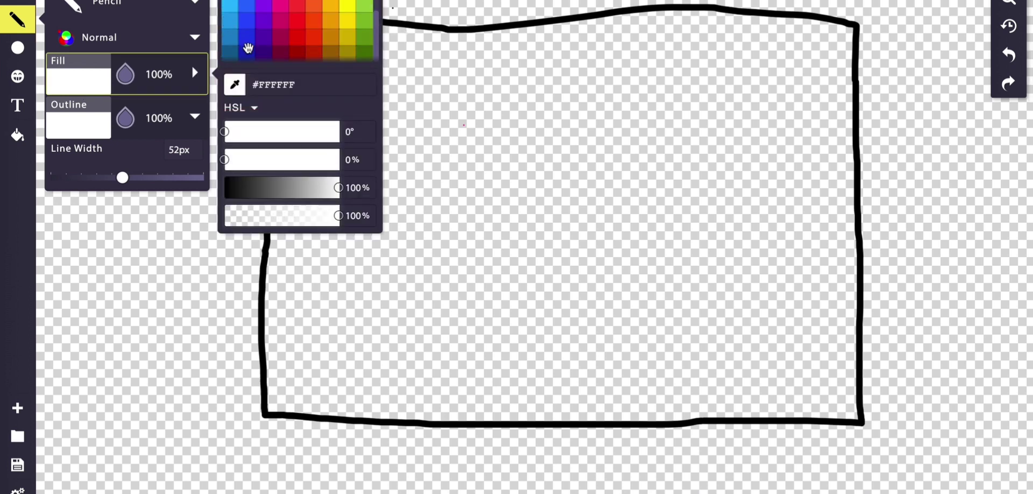
click(248, 49)
click(80, 115)
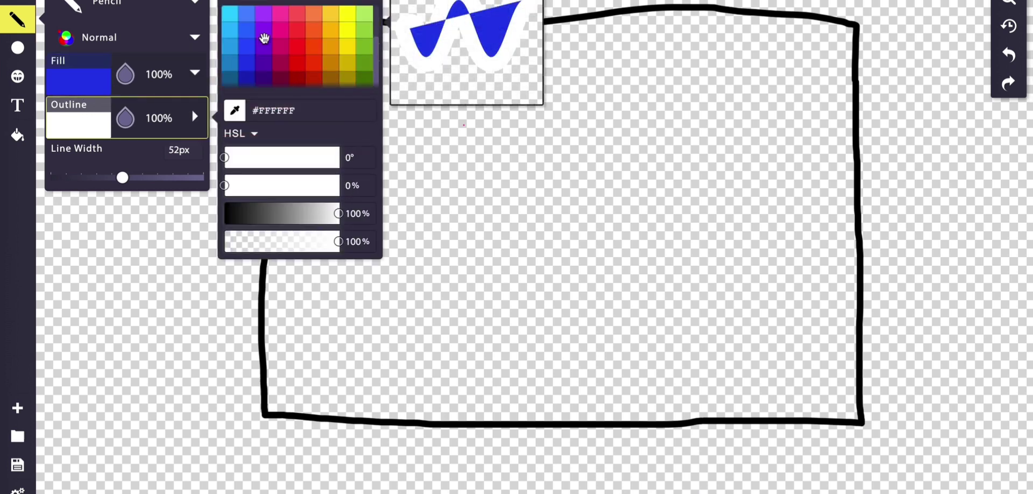
click(247, 76)
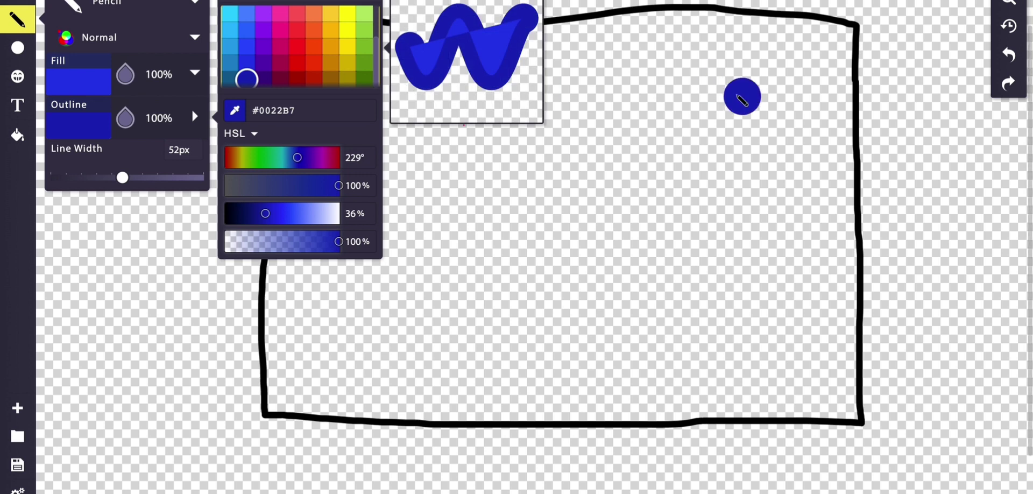
click(250, 67)
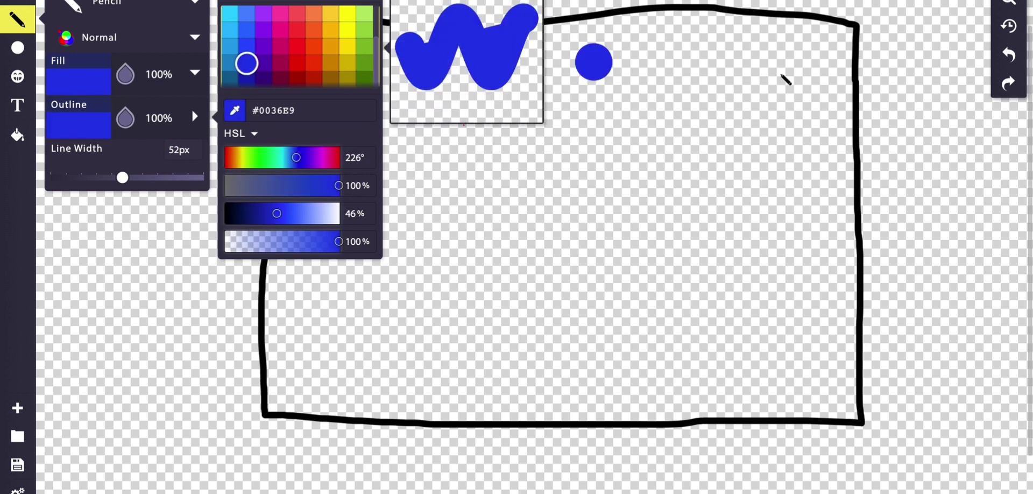
drag(844, 86, 284, 98)
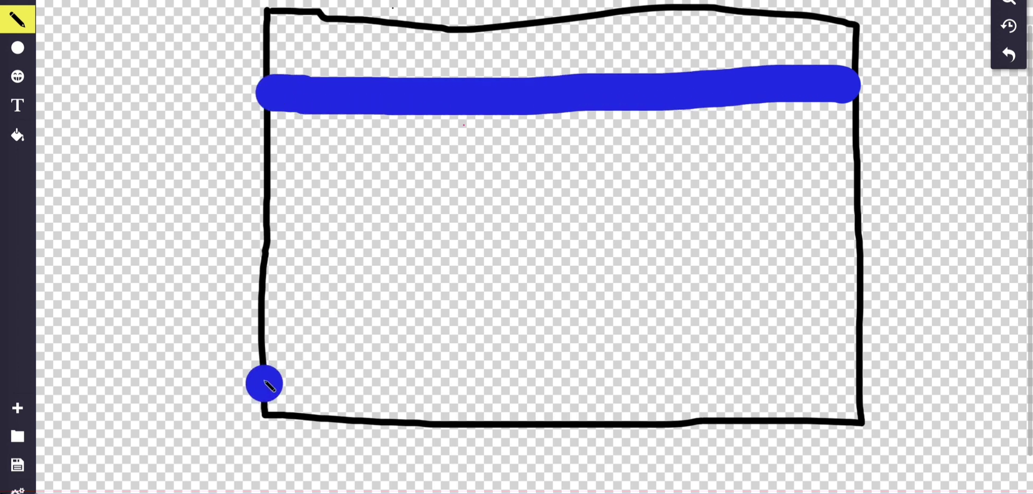
drag(295, 336, 818, 336)
Step: Try to draw a filled blue six-pointed star between the two stripes, and undo it
mouse_move(440, 211)
mouse_down()
mouse_move(499, 143)
mouse_move(540, 201)
mouse_up()
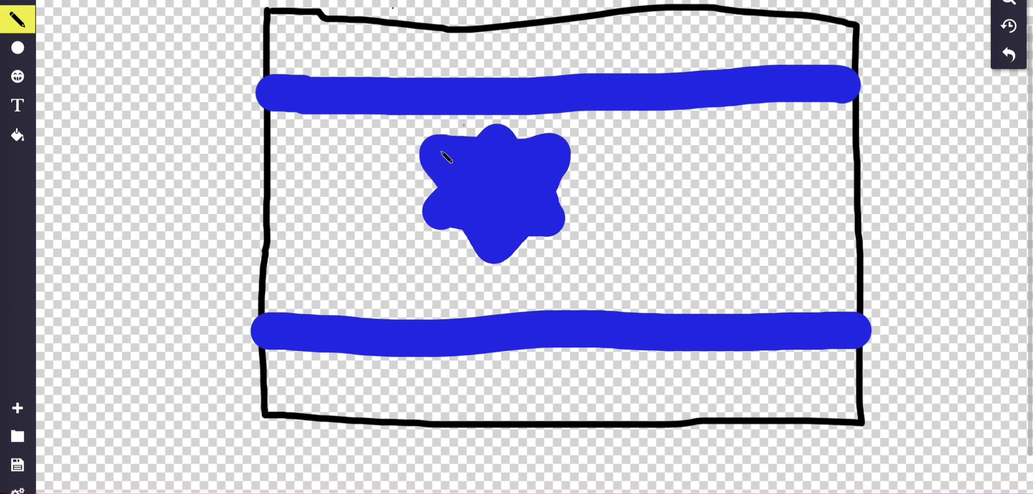
click(1012, 54)
click(1011, 54)
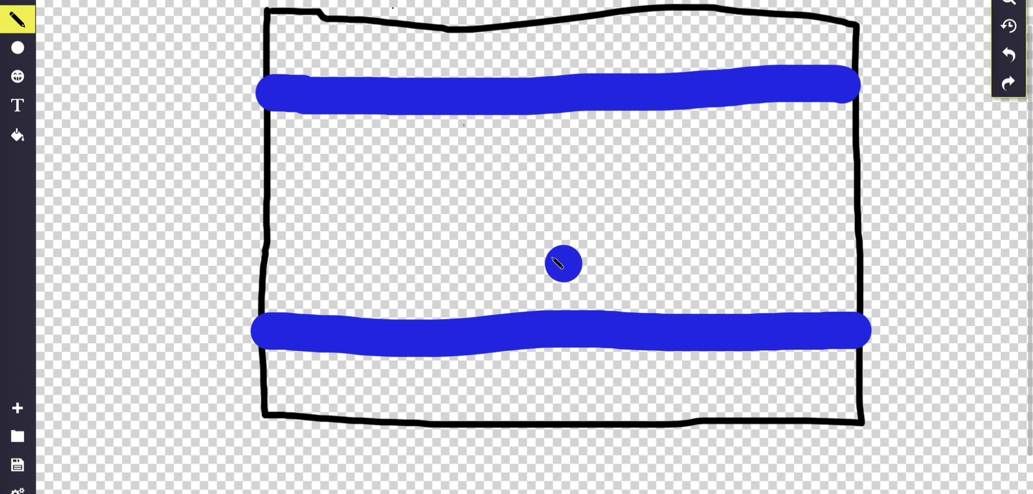
Step: Draw a filled blue six-pointed star between the two stripes, and set the Pencil's outline and fill to white #FFFFFF
mouse_move(499, 235)
mouse_down()
mouse_move(595, 123)
mouse_move(625, 245)
mouse_move(517, 124)
mouse_move(555, 236)
mouse_move(565, 237)
mouse_move(654, 170)
mouse_move(675, 141)
mouse_up()
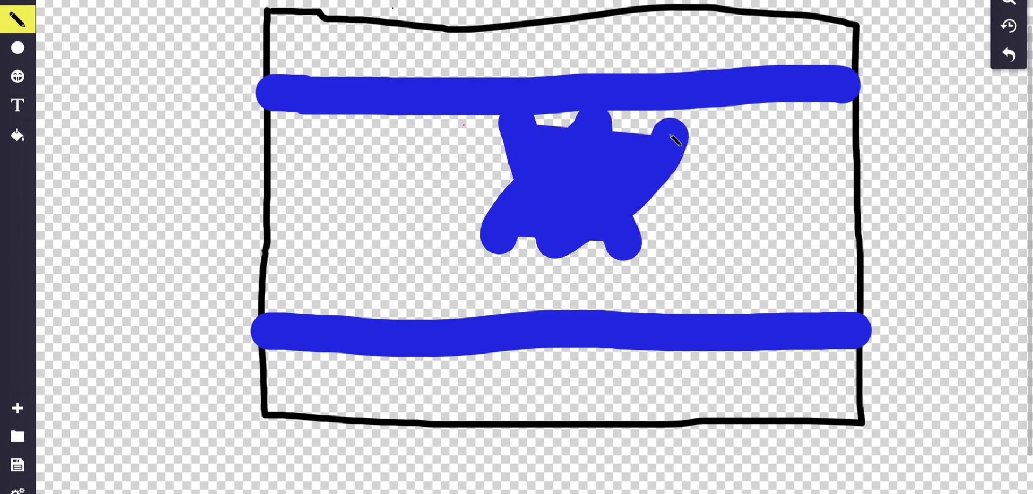
click(24, 24)
click(102, 129)
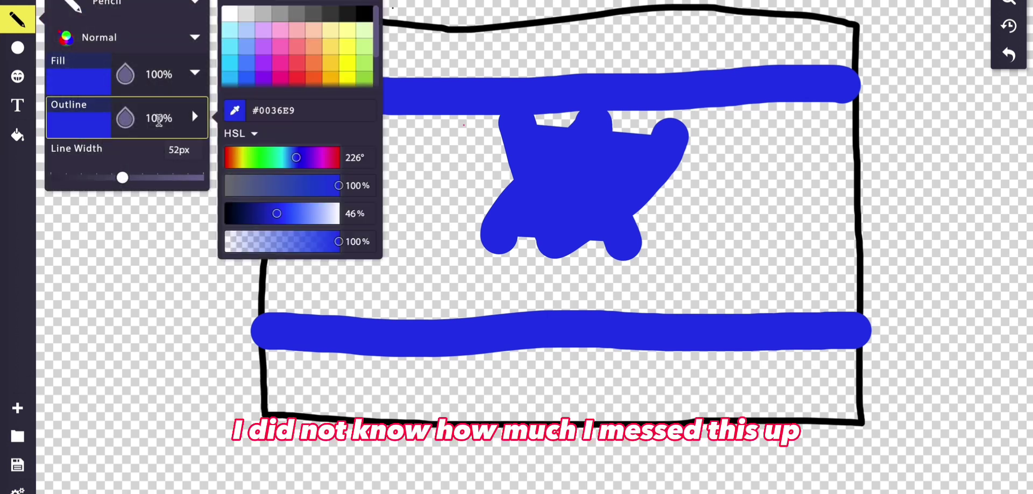
click(232, 16)
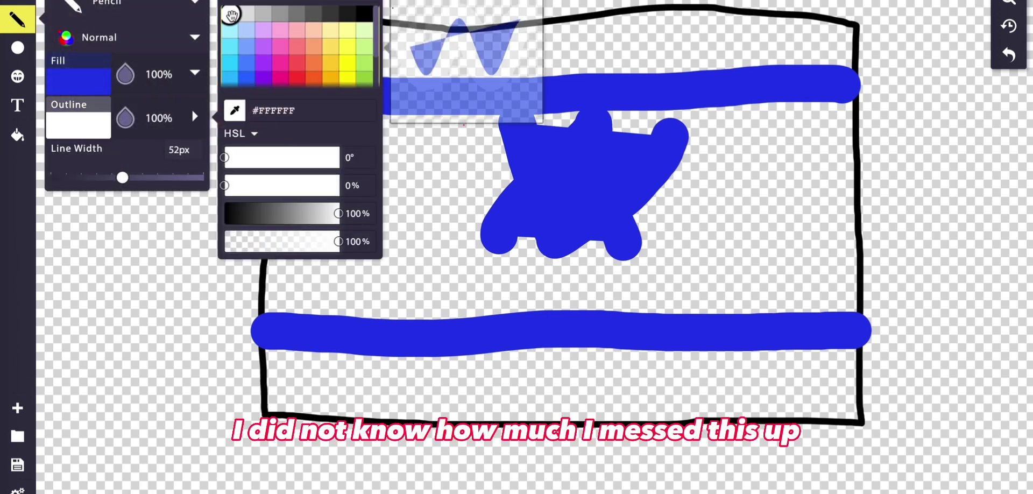
click(93, 79)
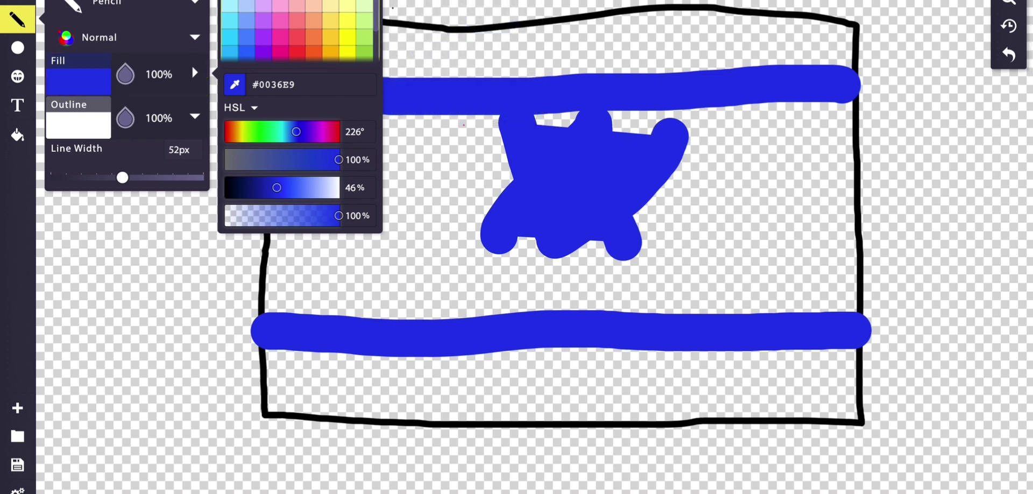
click(231, 6)
Step: Paint the band below the lower blue stripe white across the full width of the frame
mouse_move(267, 357)
mouse_down()
mouse_move(291, 412)
mouse_move(579, 412)
mouse_up()
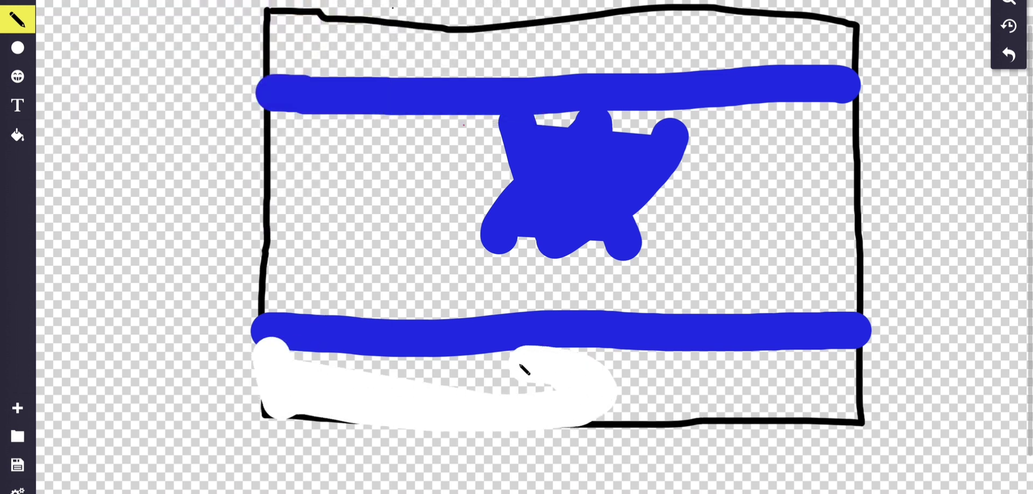
drag(521, 366, 415, 378)
mouse_move(330, 378)
mouse_down()
mouse_move(297, 368)
mouse_move(372, 368)
mouse_up()
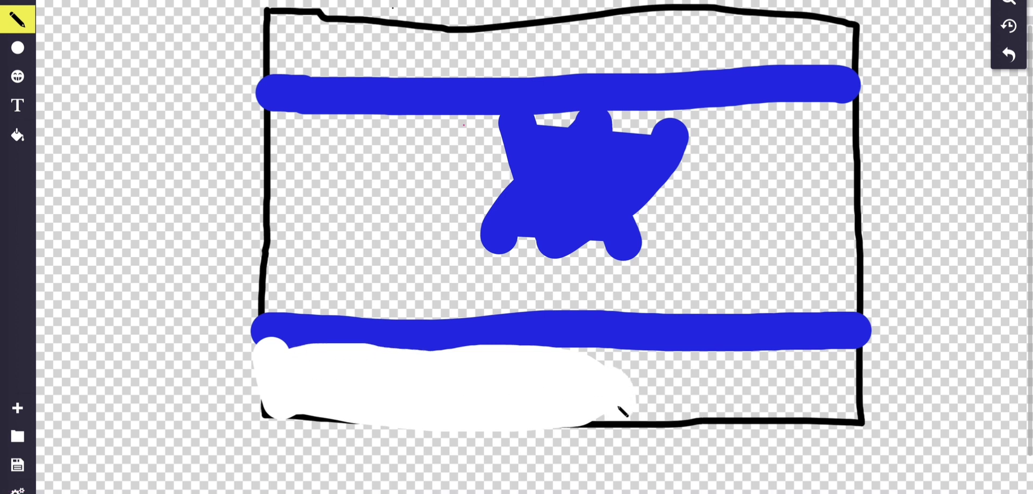
drag(653, 416, 826, 416)
mouse_move(842, 386)
mouse_down()
mouse_move(840, 360)
mouse_move(831, 363)
mouse_move(856, 426)
mouse_move(851, 399)
mouse_up()
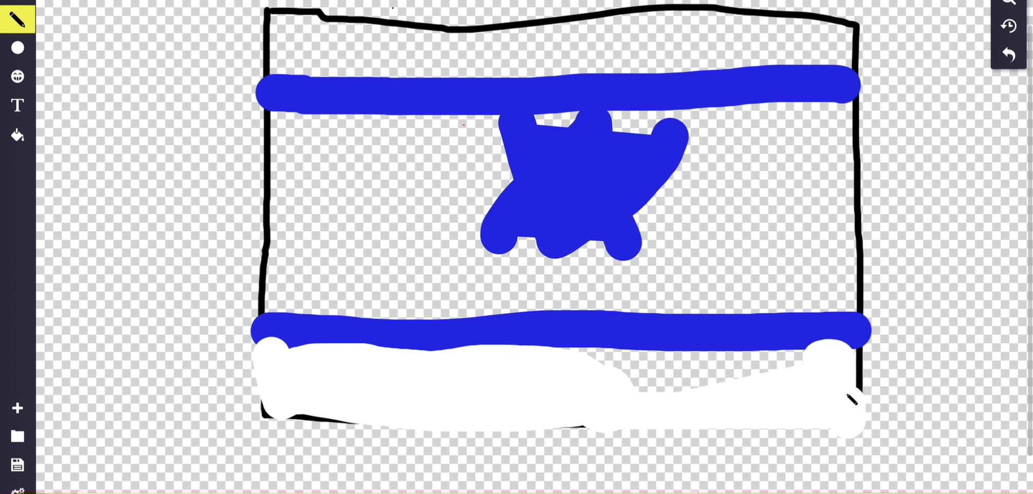
mouse_move(786, 369)
mouse_down()
mouse_move(621, 379)
mouse_move(587, 363)
mouse_move(727, 369)
mouse_up()
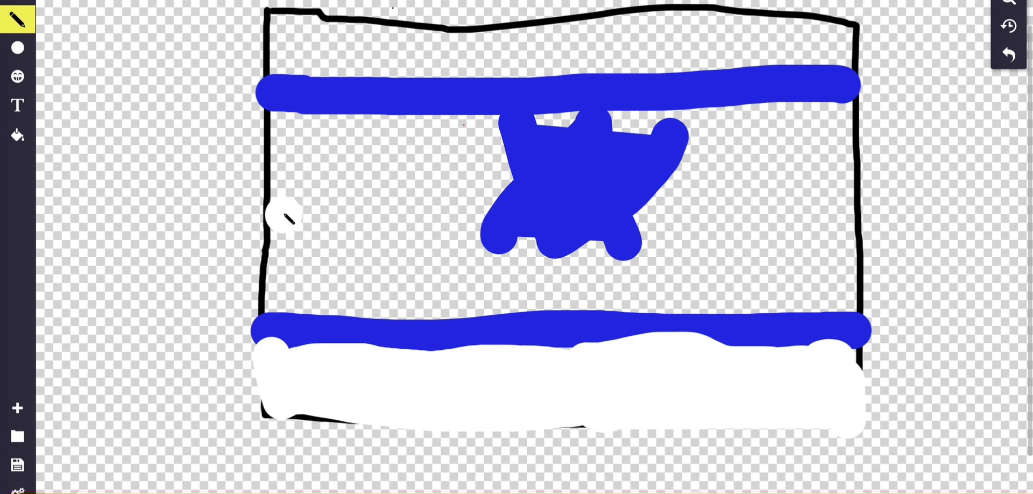
Step: Paint the area between the stripes white from the frame's left edge up to the star, and begin the strip beneath it
mouse_move(284, 117)
mouse_down()
mouse_move(300, 273)
mouse_move(288, 311)
mouse_up()
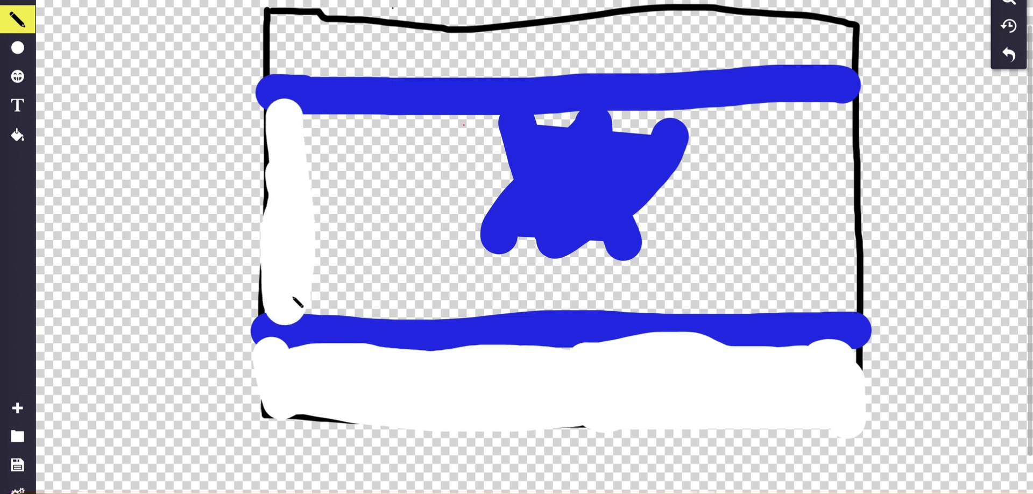
mouse_move(365, 310)
mouse_down()
mouse_move(497, 299)
mouse_move(526, 286)
mouse_up()
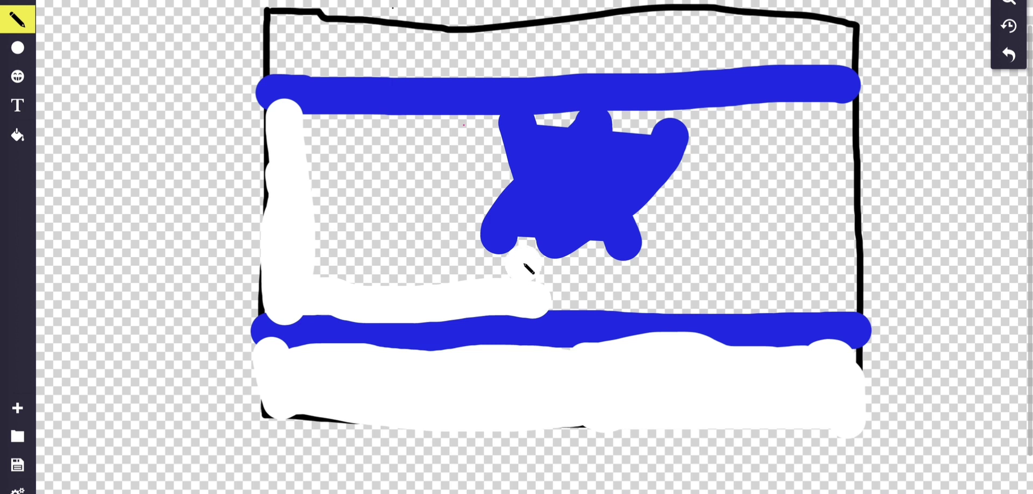
mouse_move(522, 297)
mouse_down()
mouse_move(487, 282)
mouse_move(301, 261)
mouse_move(354, 295)
mouse_move(376, 290)
mouse_move(363, 141)
mouse_move(299, 128)
mouse_up()
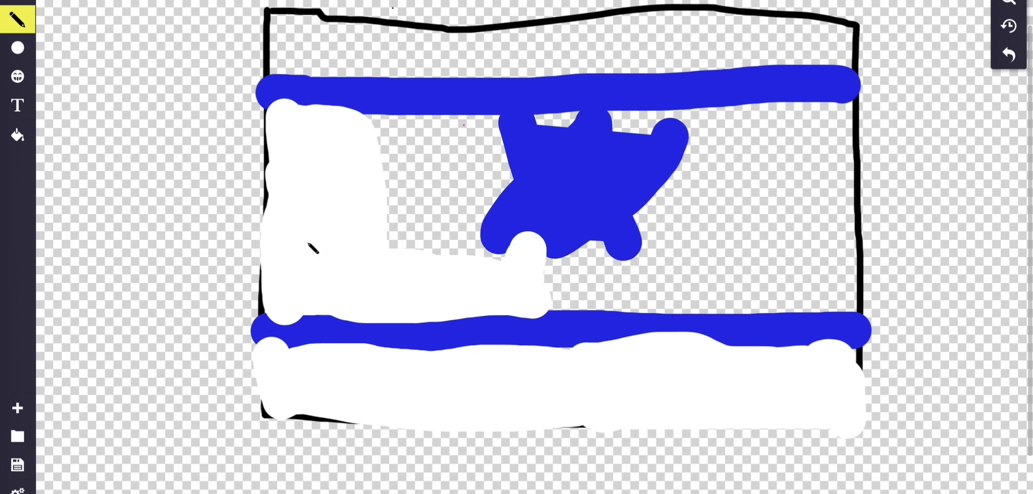
mouse_move(392, 281)
mouse_down()
mouse_move(434, 177)
mouse_move(433, 148)
mouse_move(413, 130)
mouse_move(371, 133)
mouse_up()
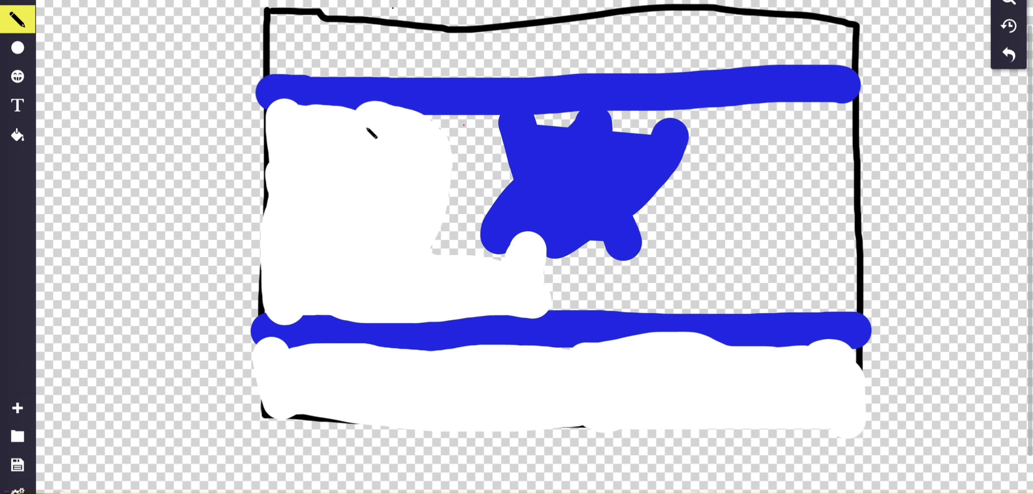
mouse_move(463, 245)
mouse_down()
mouse_move(488, 123)
mouse_move(424, 136)
mouse_up()
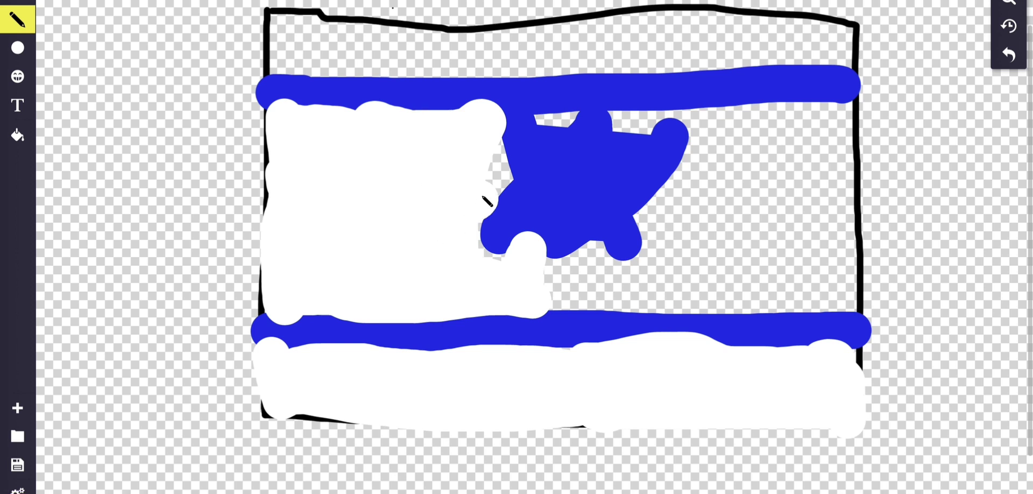
mouse_move(484, 242)
mouse_down()
mouse_move(481, 258)
mouse_move(580, 272)
mouse_up()
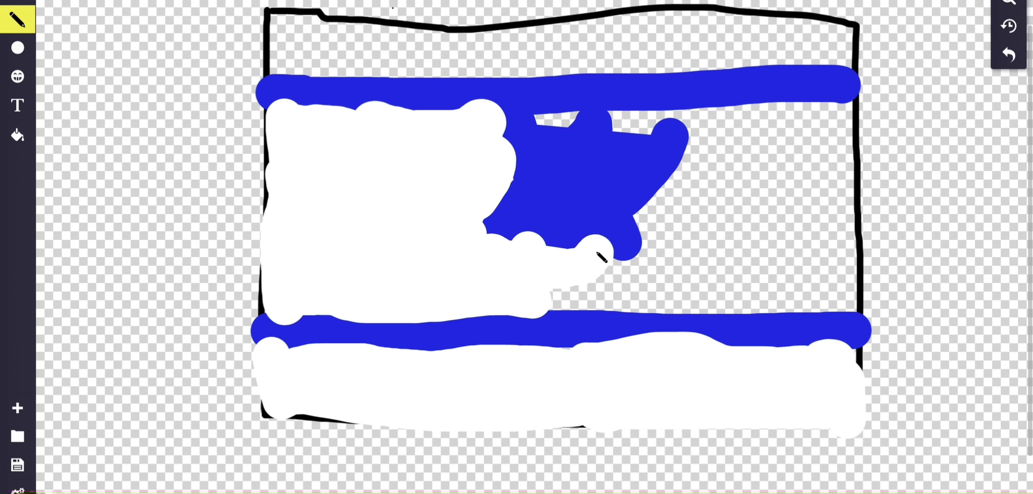
Step: Paint the rest of the middle band white below, above and right of the star, trimming the star's points
mouse_move(540, 297)
mouse_down()
mouse_move(673, 293)
mouse_move(655, 282)
mouse_move(673, 272)
mouse_move(688, 252)
mouse_up()
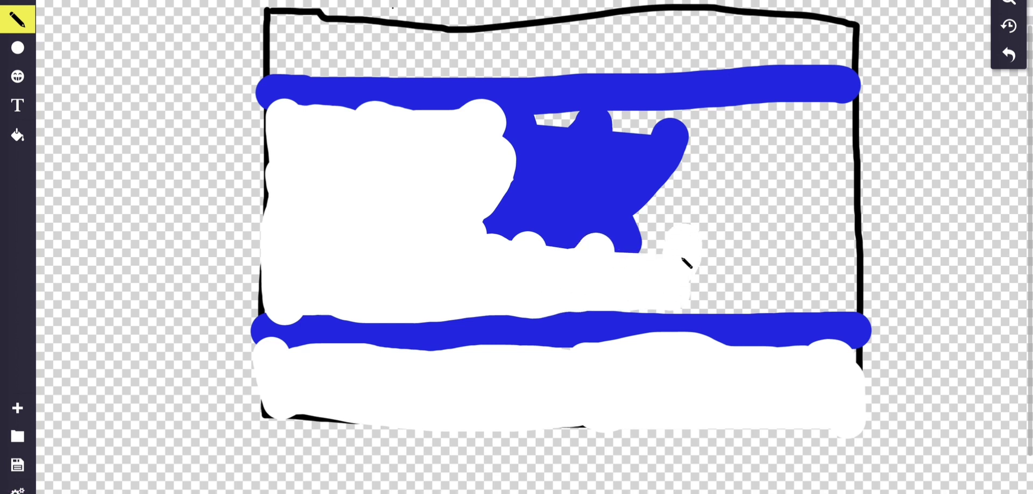
mouse_move(695, 205)
mouse_down()
mouse_move(709, 140)
mouse_move(688, 197)
mouse_up()
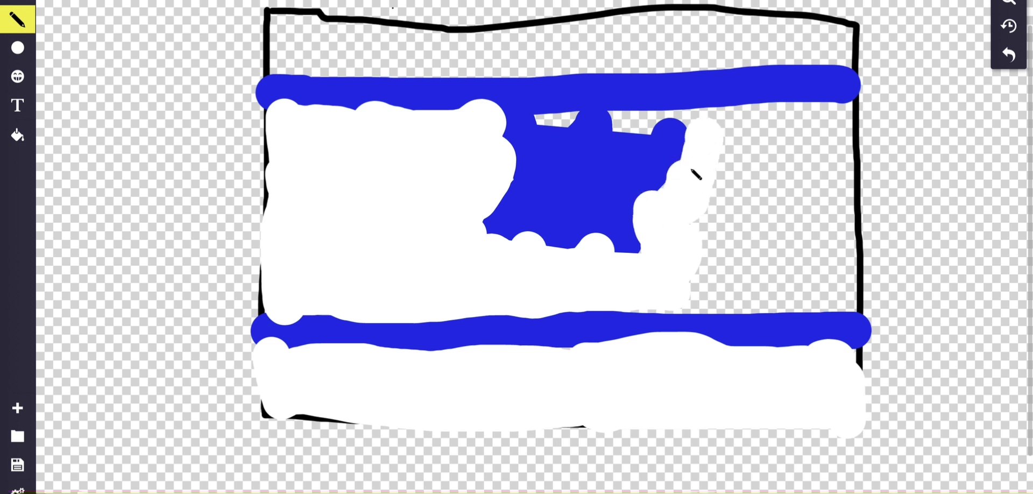
drag(704, 134, 642, 133)
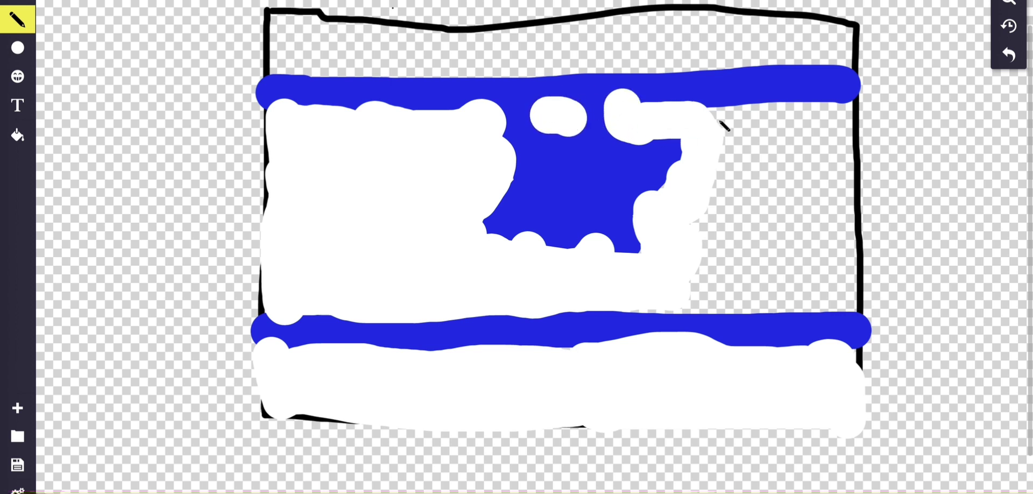
drag(701, 125, 839, 138)
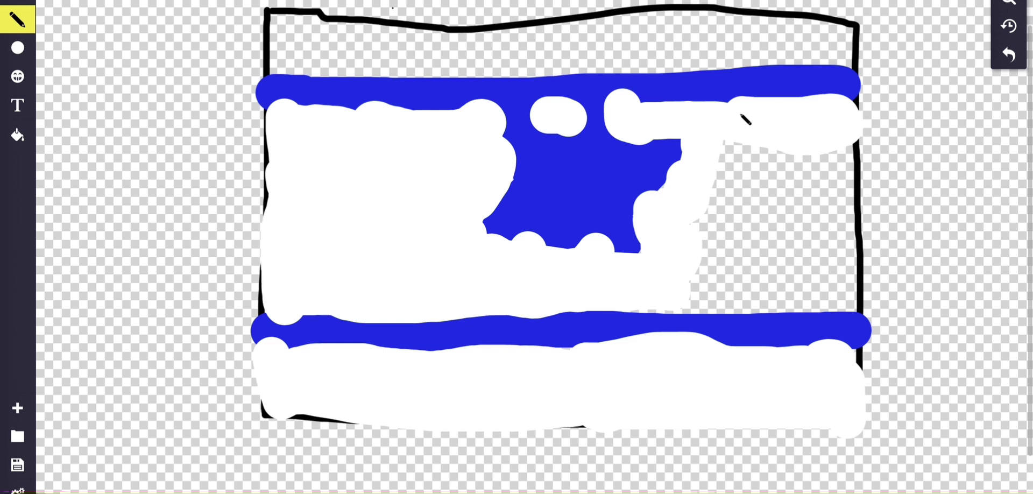
mouse_move(739, 119)
mouse_down()
mouse_move(692, 289)
mouse_move(702, 324)
mouse_move(730, 306)
mouse_move(849, 299)
mouse_move(865, 230)
mouse_move(848, 160)
mouse_up()
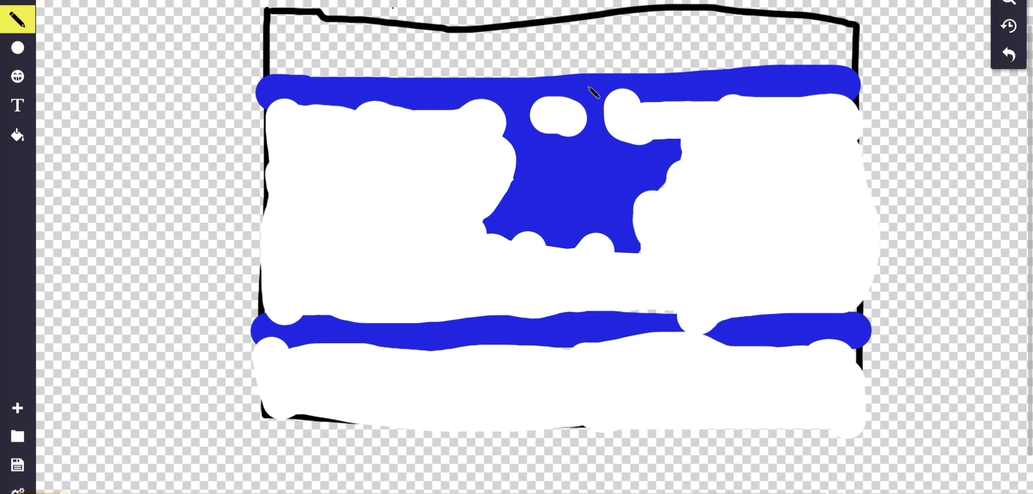
Step: Paint the band above the upper blue stripe white across the full width of the frame
mouse_move(299, 34)
mouse_down()
mouse_move(574, 67)
mouse_move(718, 43)
mouse_move(569, 31)
mouse_move(376, 47)
mouse_up()
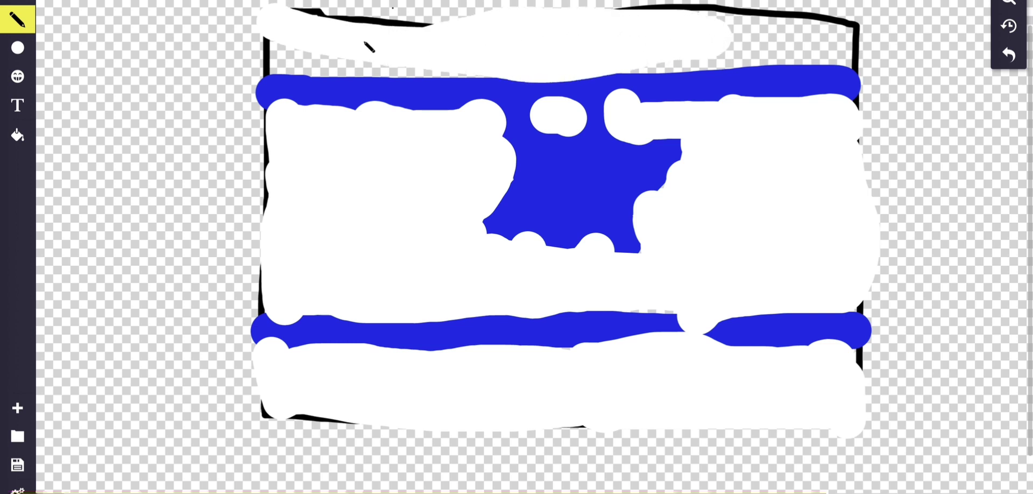
drag(293, 69, 483, 60)
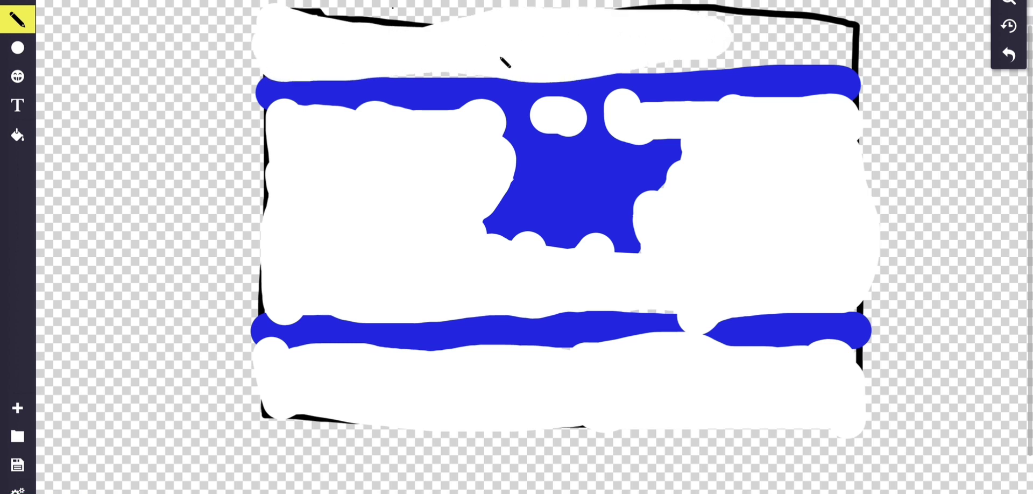
drag(571, 69, 843, 54)
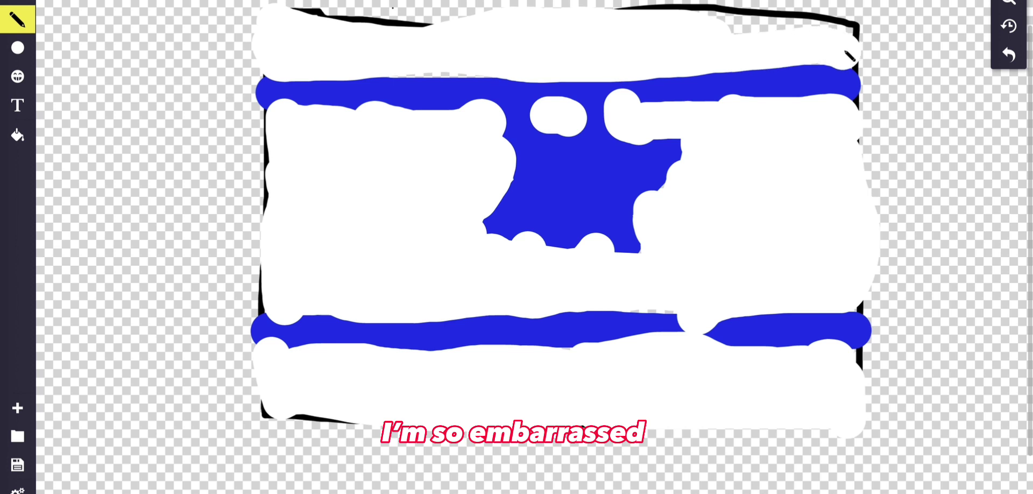
drag(810, 27, 624, 27)
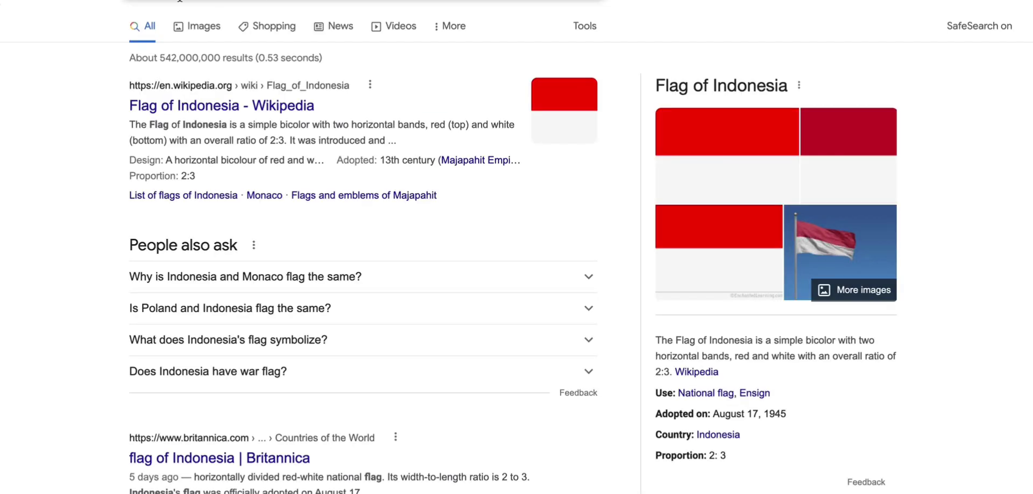
Step: Switch to the web search and search for "israel flag"
click(187, 1)
text(israel flag)
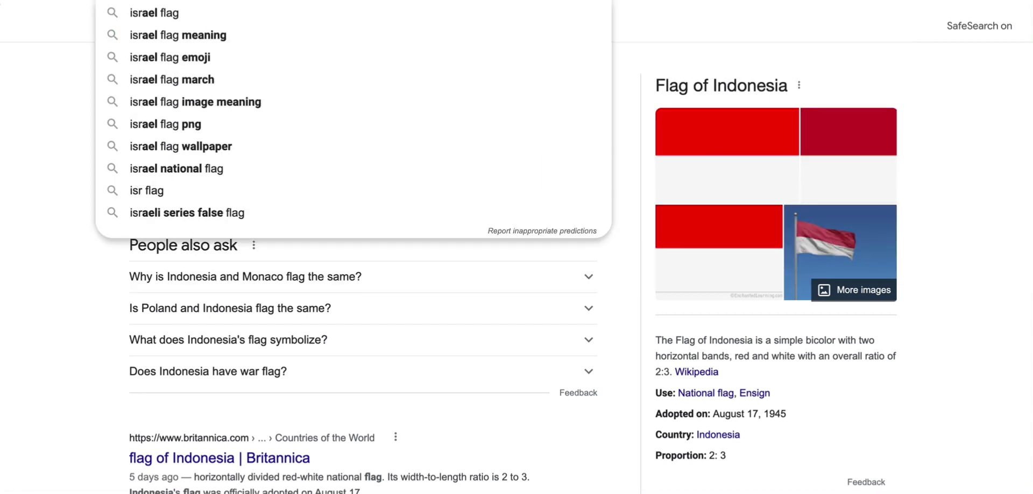
key(Return)
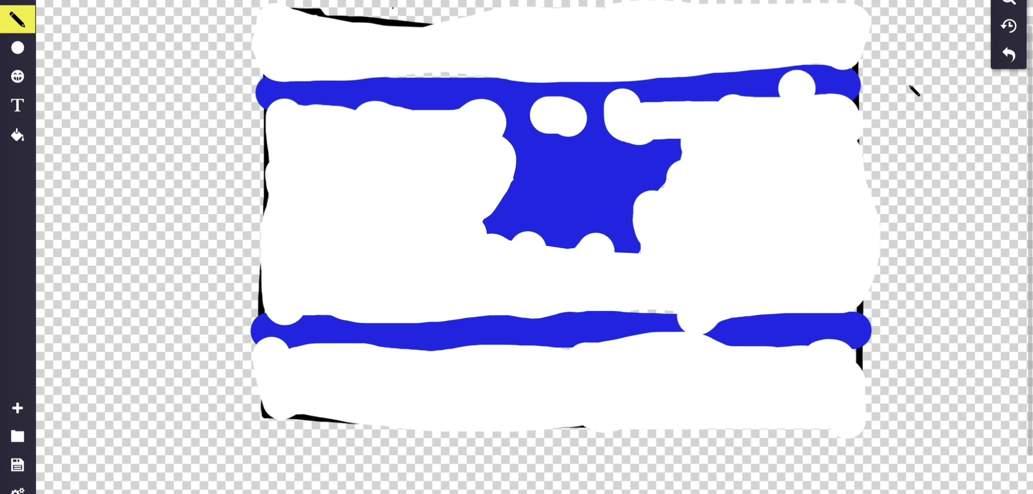
Step: Switch to the drawing and undo all the white painting, the star and the blue stripes, back to the empty black frame
click(1015, 62)
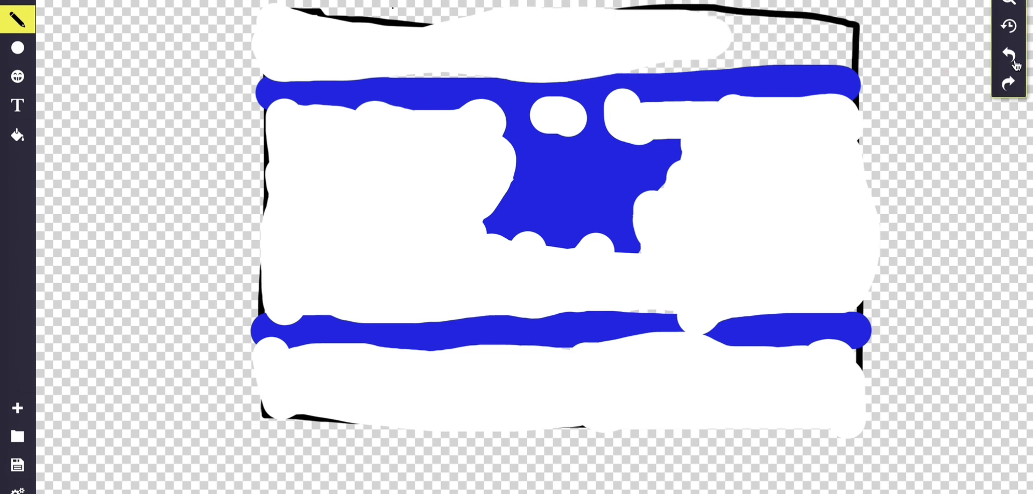
click(1014, 62)
click(1015, 62)
click(1014, 62)
click(1015, 62)
click(1015, 62)
click(1014, 62)
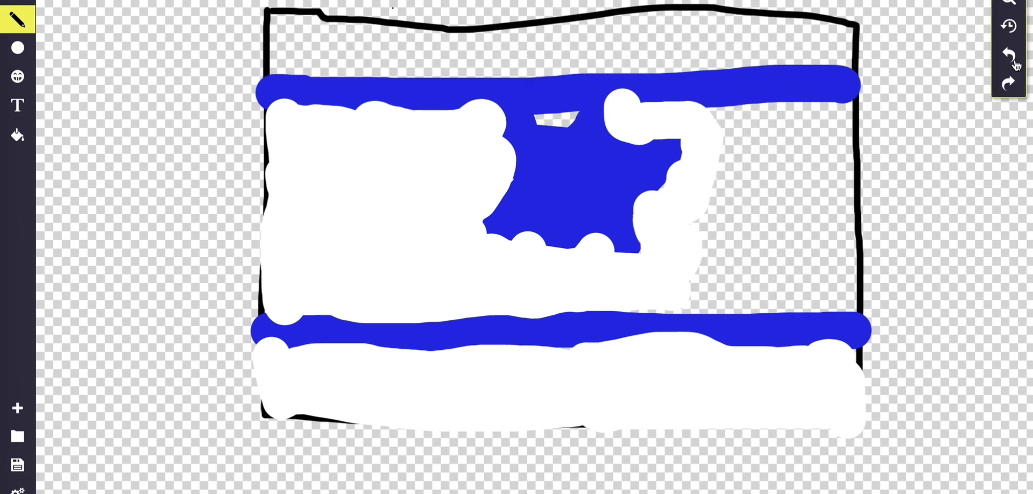
click(1014, 62)
click(1014, 62)
click(1014, 61)
click(1014, 62)
click(1015, 61)
click(1015, 61)
click(1014, 62)
click(1014, 62)
click(1014, 62)
click(1014, 62)
click(1014, 62)
click(1014, 62)
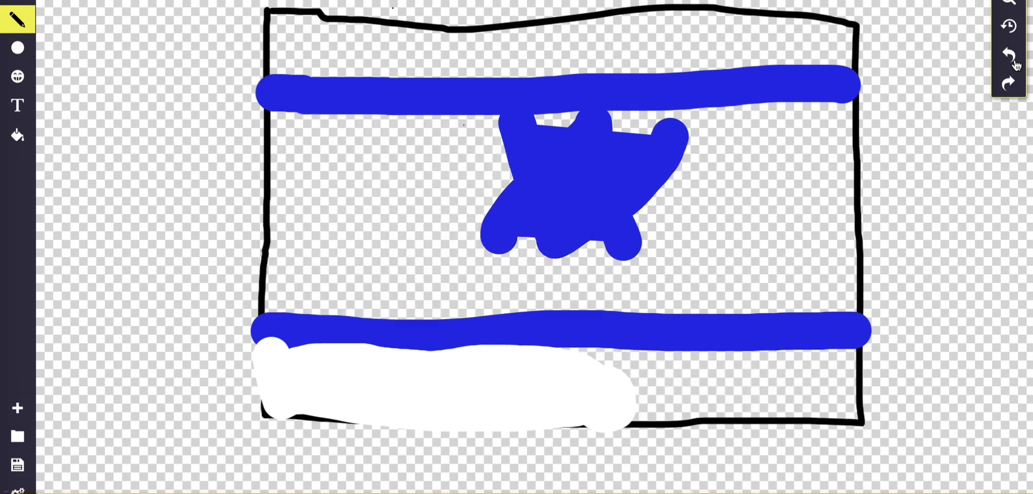
click(1014, 62)
click(1014, 62)
click(1014, 62)
click(1014, 62)
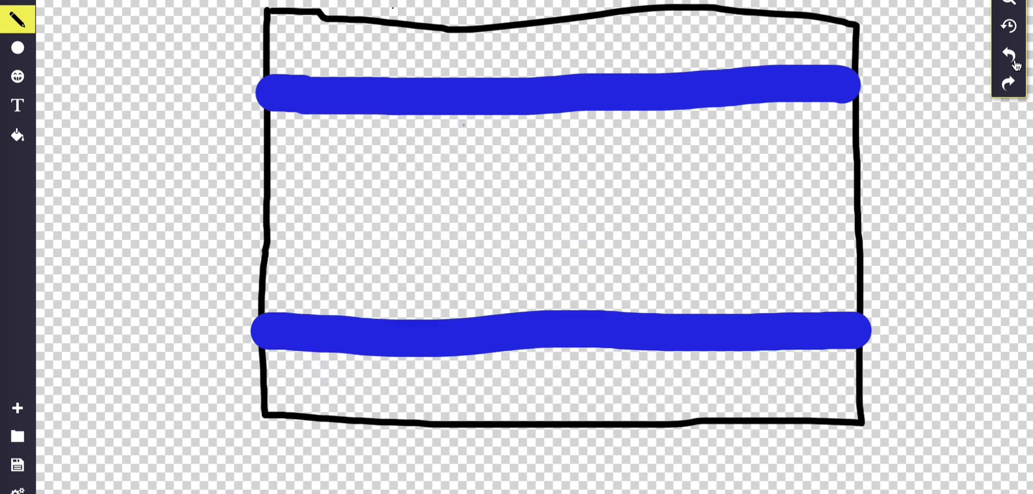
click(1014, 62)
click(1015, 62)
click(1014, 62)
click(1014, 62)
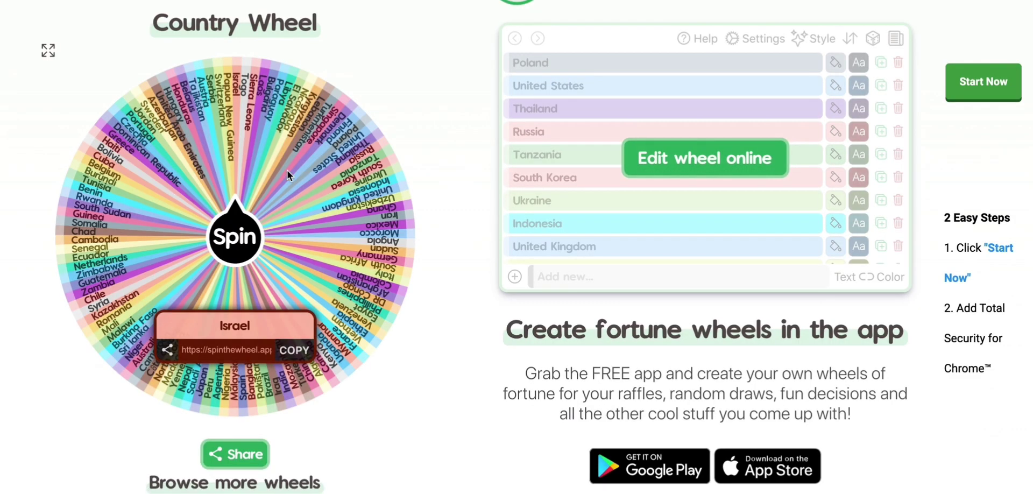
Step: Switch to the Country Wheel and spin it twice for another country
click(244, 225)
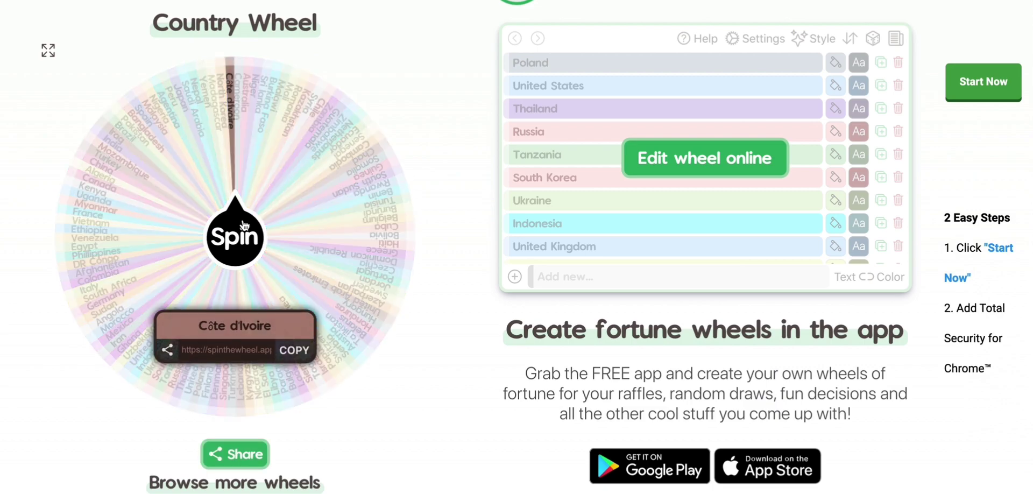
click(224, 228)
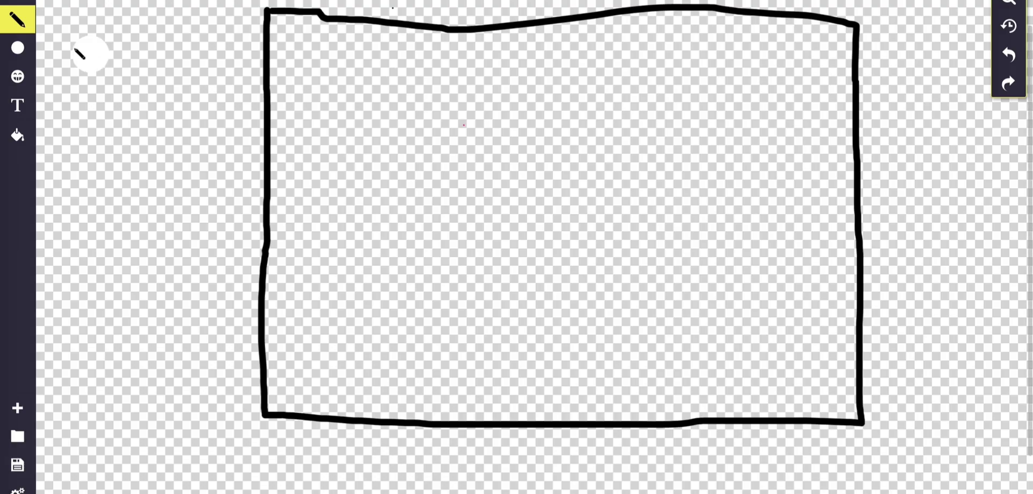
Step: Switch to the drawing and set the Pencil's fill and outline to black #000000
click(17, 20)
click(90, 84)
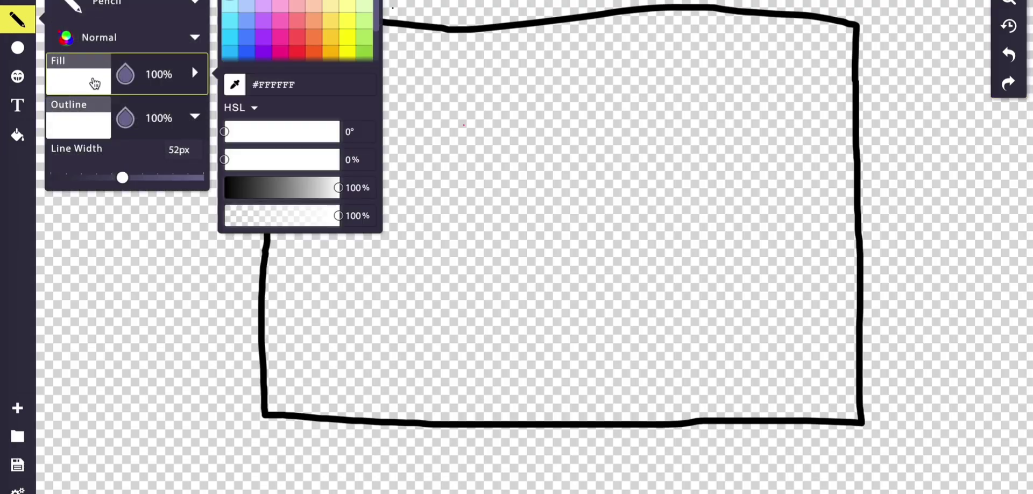
click(371, 2)
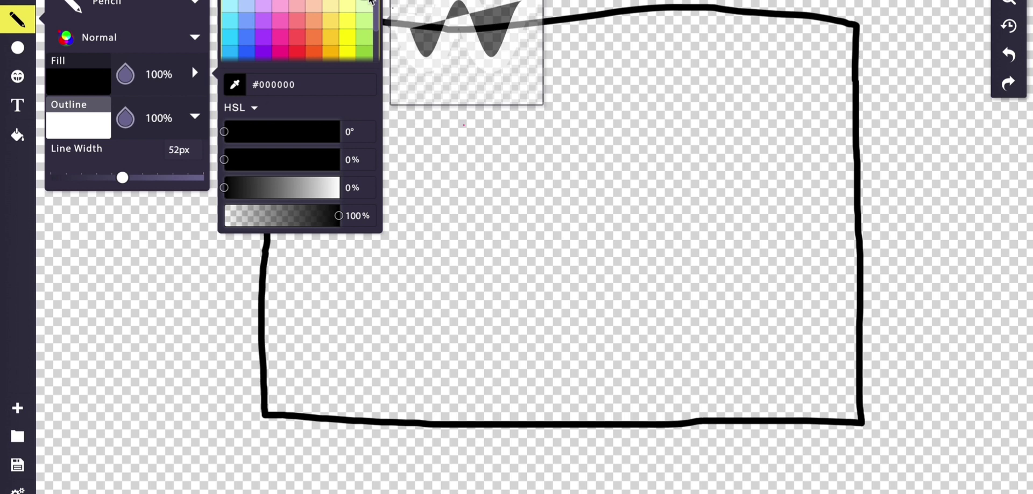
click(81, 123)
click(364, 13)
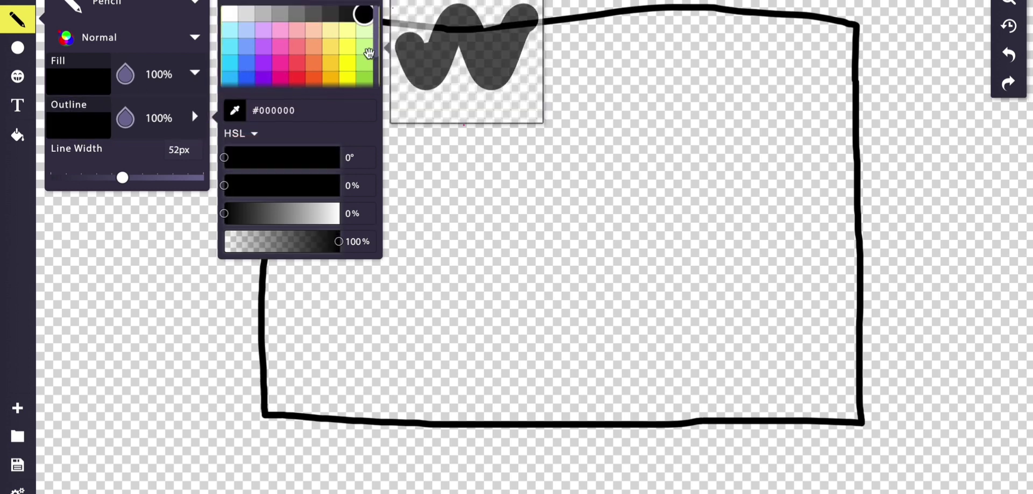
Step: Paint the upper third of the frame solid black as the flag's first horizontal stripe
mouse_move(837, 145)
mouse_down()
mouse_move(368, 168)
mouse_move(289, 160)
mouse_move(247, 18)
mouse_move(735, 55)
mouse_move(765, 49)
mouse_move(755, 34)
mouse_move(568, 34)
mouse_move(713, 56)
mouse_move(708, 108)
mouse_move(685, 96)
mouse_move(809, 107)
mouse_move(828, 127)
mouse_move(789, 125)
mouse_move(844, 121)
mouse_up()
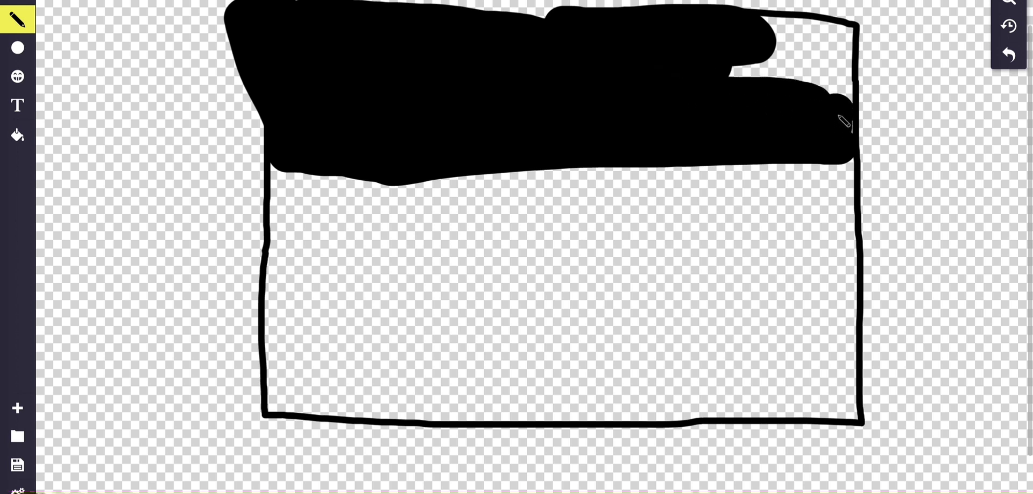
mouse_move(853, 84)
mouse_down()
mouse_move(853, 45)
mouse_move(758, 37)
mouse_up()
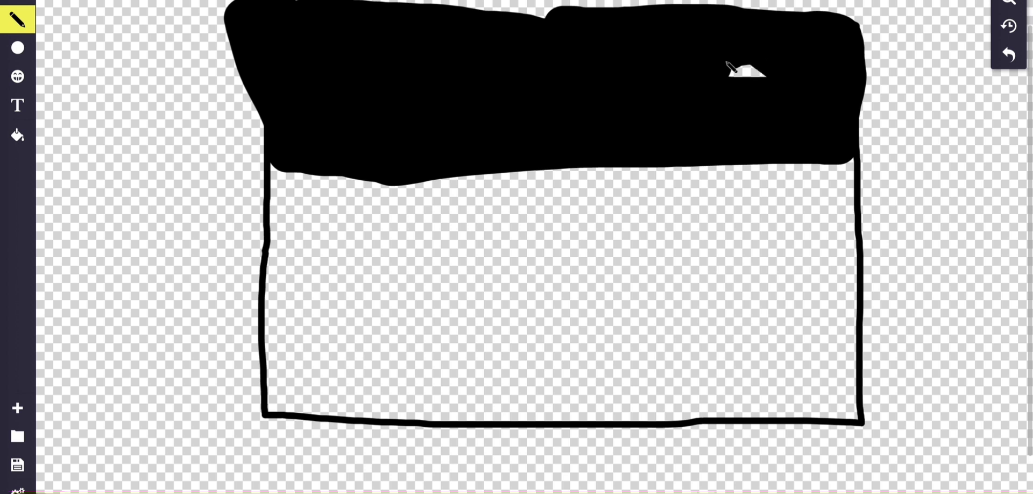
Step: Set the Pencil's fill and outline to red #E90808 and paint the middle horizontal stripe directly under the black one
click(17, 20)
click(99, 77)
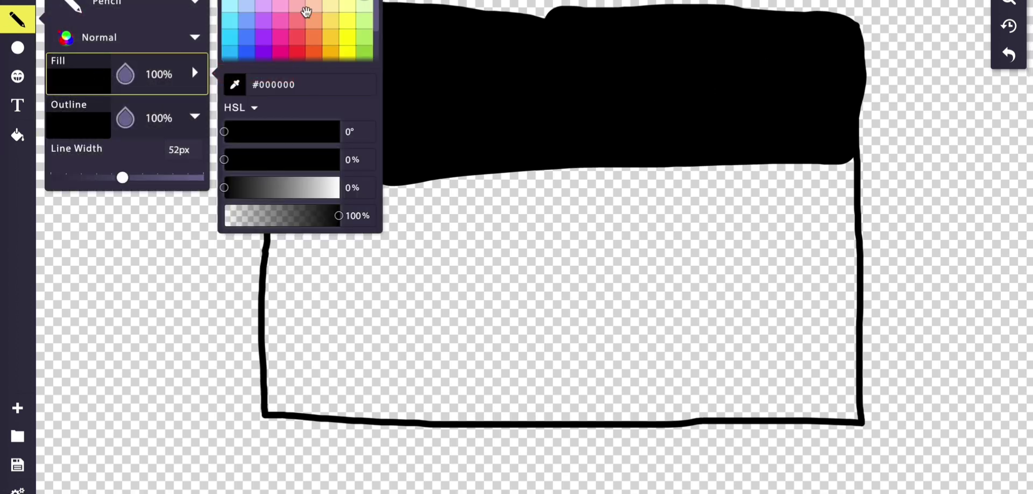
click(301, 38)
click(91, 128)
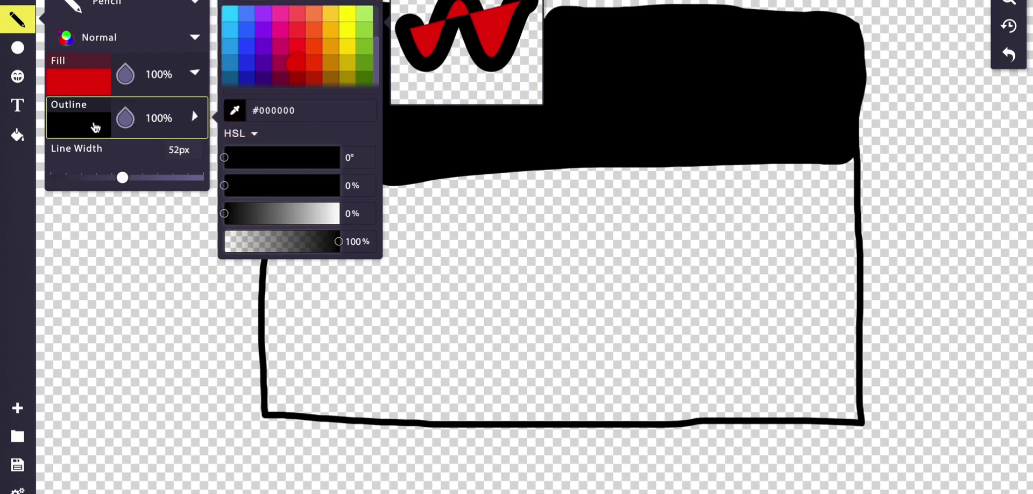
click(297, 63)
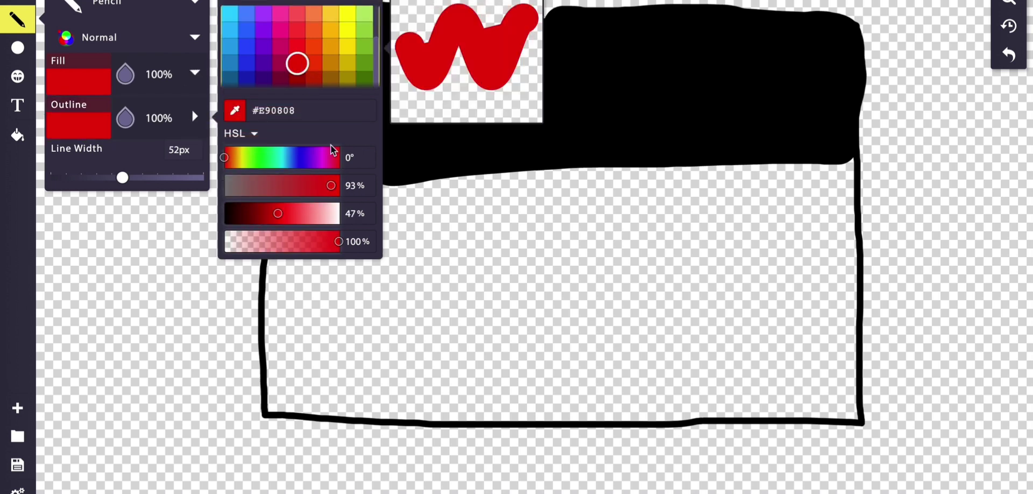
mouse_move(842, 161)
mouse_down()
mouse_move(858, 252)
mouse_move(562, 264)
mouse_move(298, 268)
mouse_move(284, 185)
mouse_move(331, 176)
mouse_move(450, 192)
mouse_move(687, 195)
mouse_move(829, 183)
mouse_move(611, 186)
mouse_up()
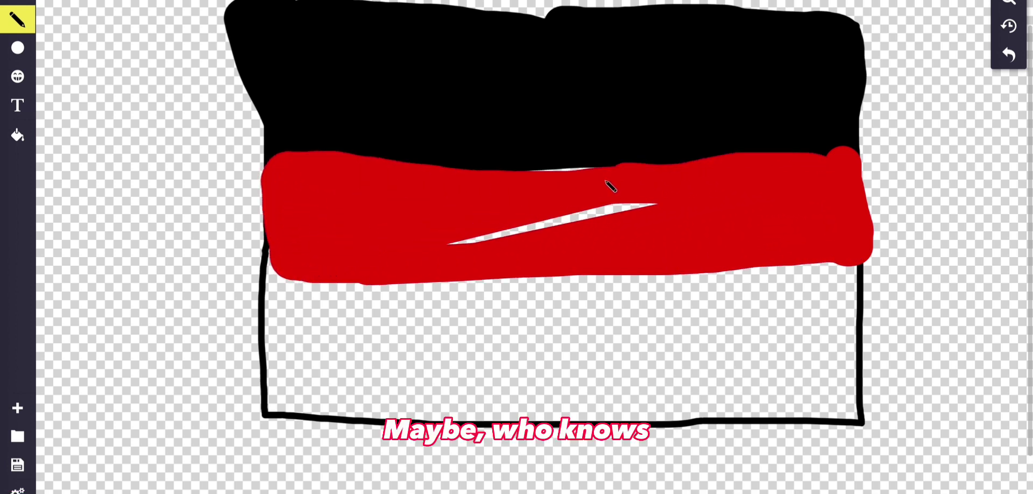
drag(442, 254, 657, 218)
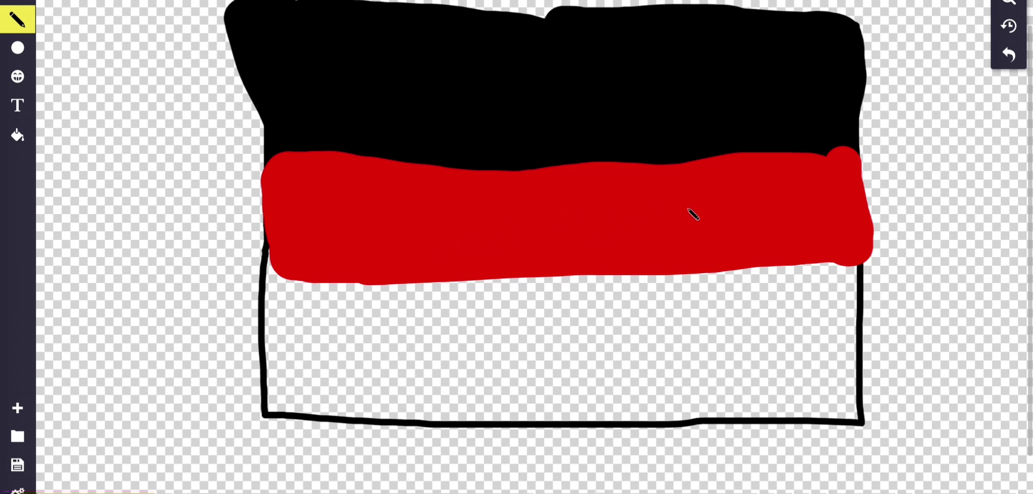
Step: Set the Pencil's fill and outline to golden yellow #FFDC00
click(14, 22)
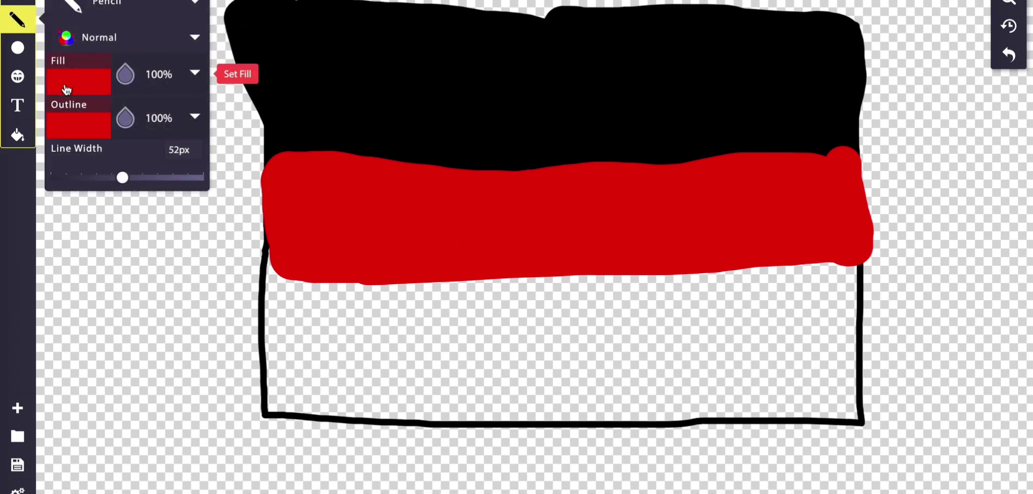
click(71, 85)
scroll(349, 19, down, 1)
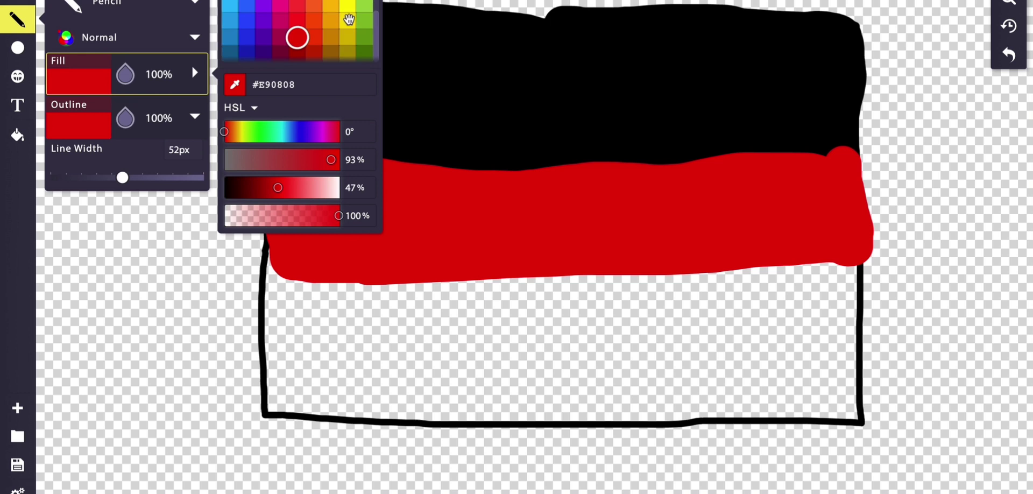
click(338, 37)
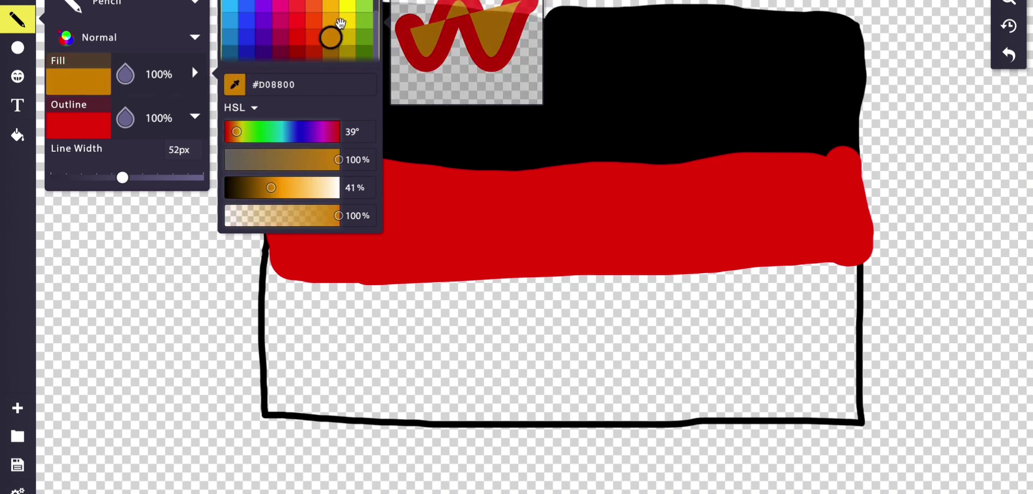
click(345, 21)
click(347, 38)
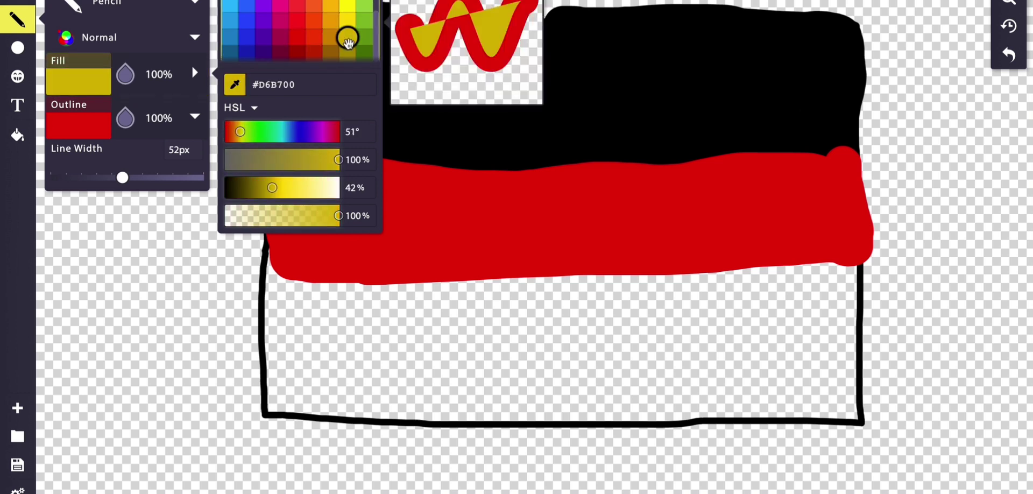
click(346, 22)
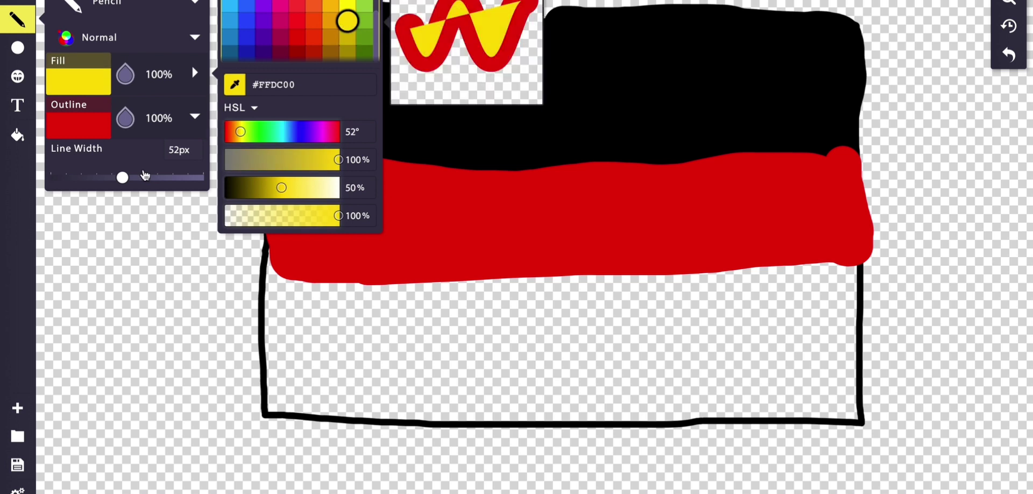
click(79, 129)
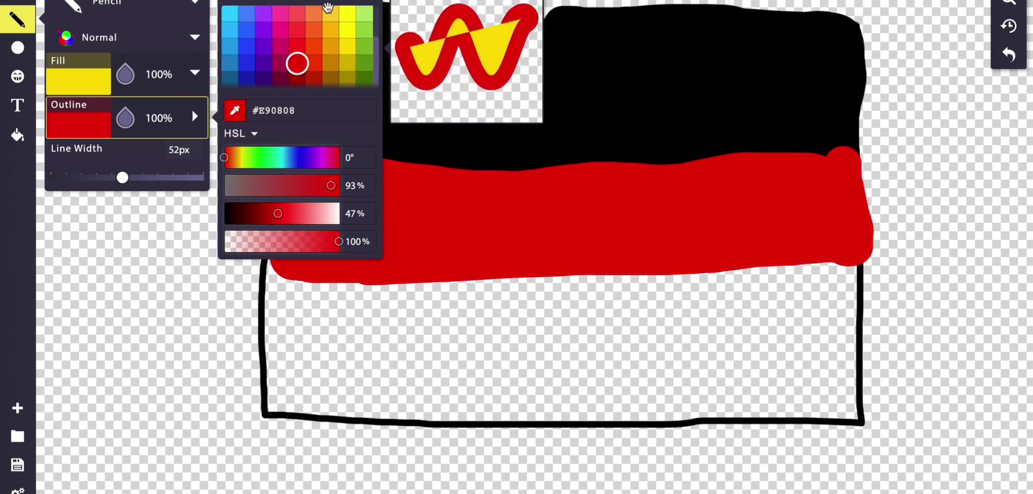
click(346, 49)
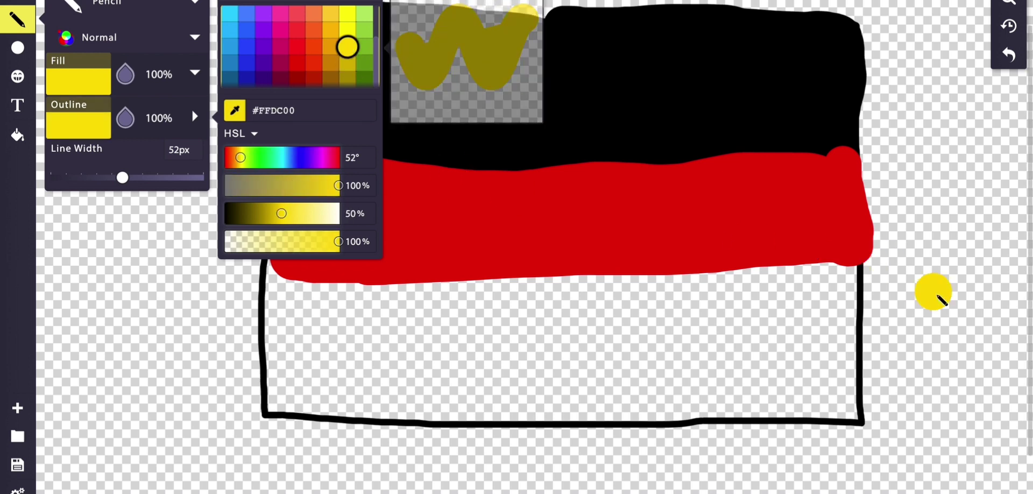
Step: Paint the lower third of the frame yellow, from the red stripe down to the frame's bottom edge
drag(851, 272, 853, 364)
mouse_move(853, 396)
mouse_down()
mouse_move(609, 395)
mouse_move(497, 367)
mouse_move(437, 319)
mouse_move(525, 289)
mouse_move(581, 285)
mouse_move(640, 300)
mouse_move(656, 321)
mouse_move(636, 335)
mouse_move(831, 280)
mouse_move(669, 293)
mouse_up()
drag(441, 355, 347, 370)
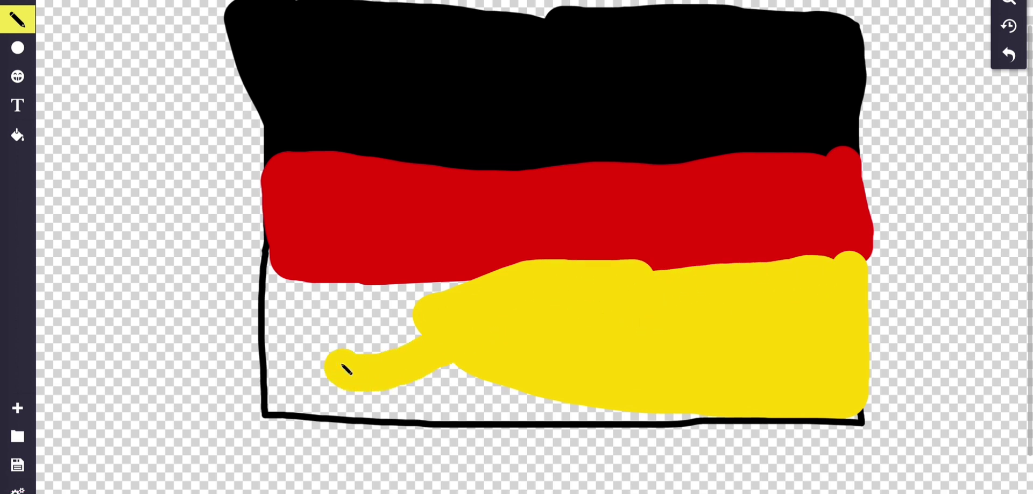
mouse_move(280, 347)
mouse_down()
mouse_move(269, 277)
mouse_move(494, 322)
mouse_move(466, 301)
mouse_move(409, 295)
mouse_up()
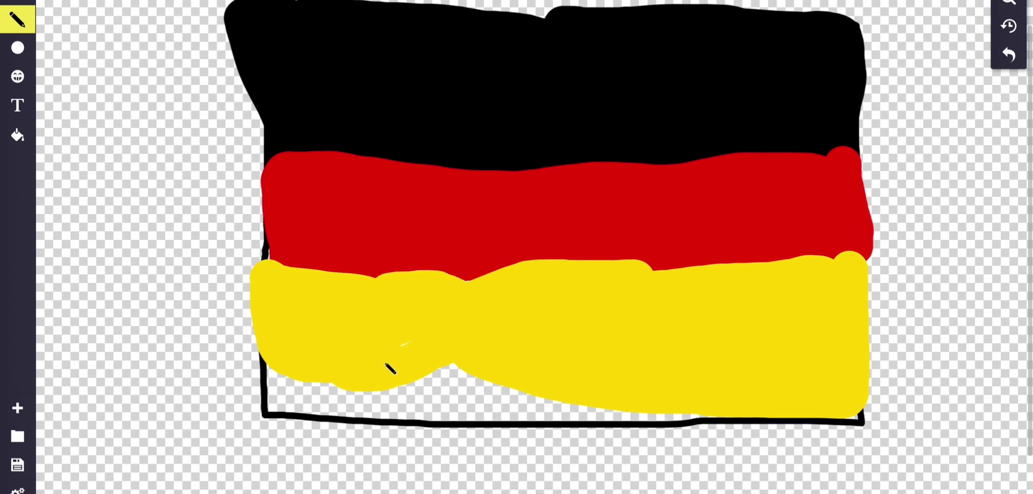
mouse_move(750, 424)
mouse_down()
mouse_move(322, 413)
mouse_move(285, 405)
mouse_move(276, 375)
mouse_up()
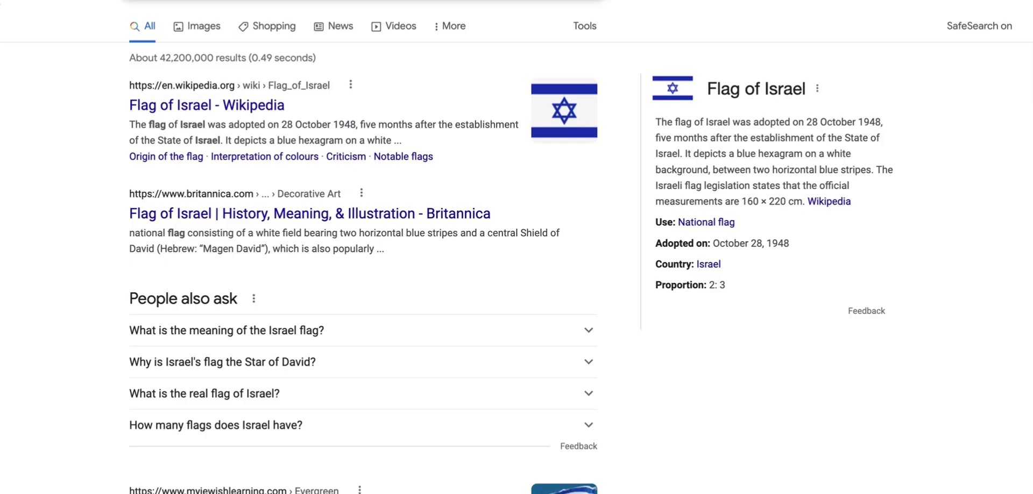
Step: Switch to the web search and search for "german flag"
text(/german flag)
key(Return)
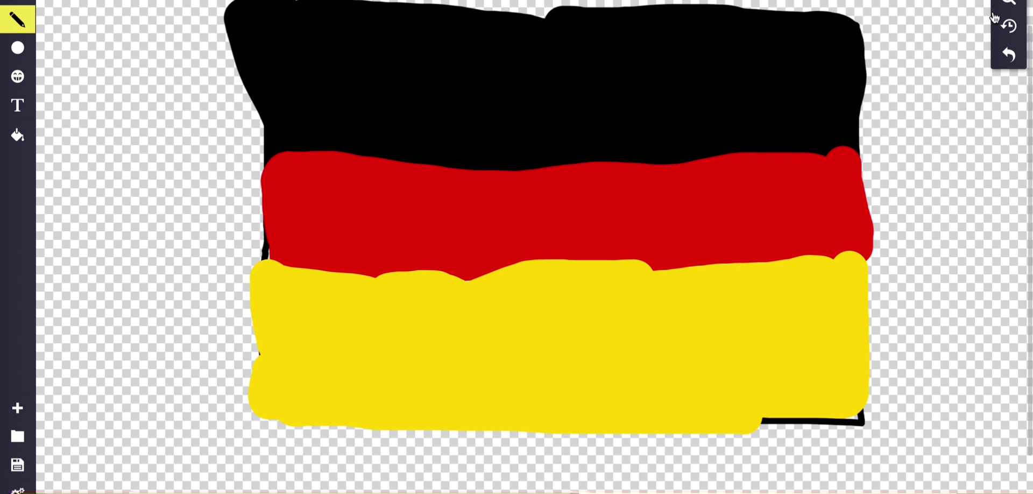
Step: Switch to the drawing and undo all the yellow, red and black stripe painting, back to the empty black frame
click(1008, 55)
click(1009, 54)
click(1009, 54)
click(1008, 54)
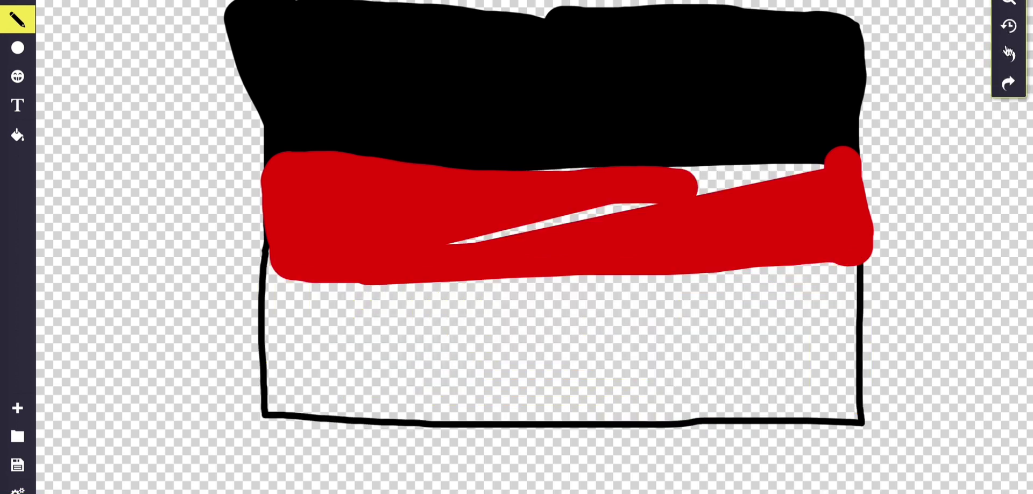
click(1009, 55)
click(1009, 54)
click(1009, 54)
click(1008, 54)
click(1008, 54)
click(1009, 55)
click(1008, 54)
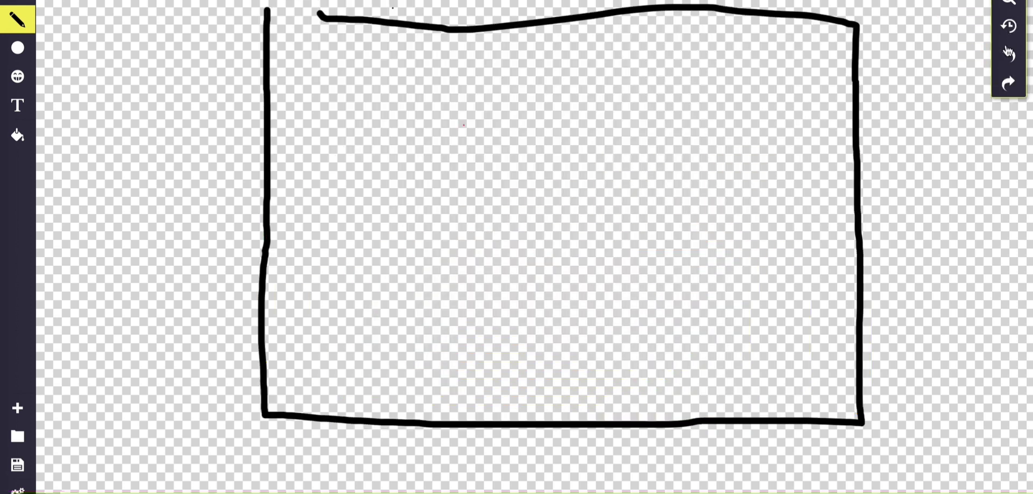
Step: Set the Pencil's fill and outline to black #000000 with a 3.97 px line width, and close the gap at the frame's upper-left corner
click(17, 19)
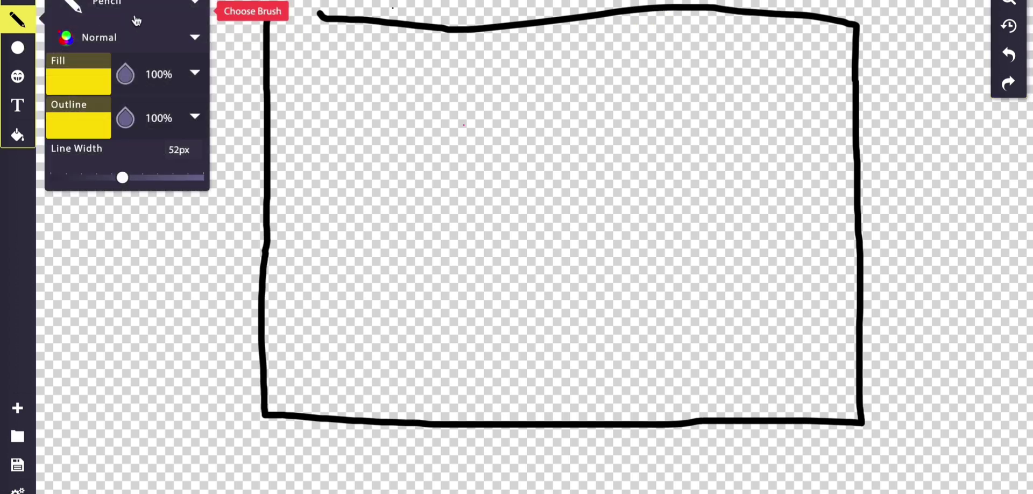
click(54, 76)
click(336, 7)
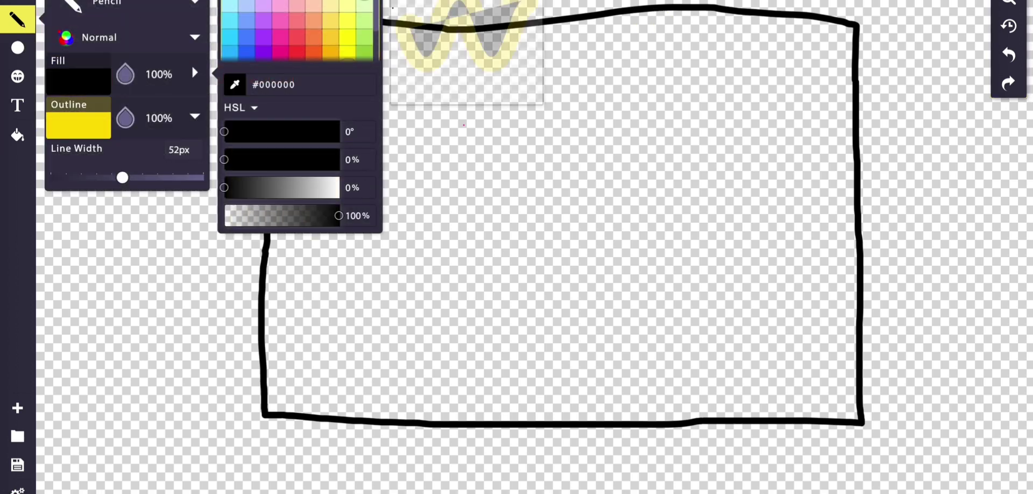
click(79, 123)
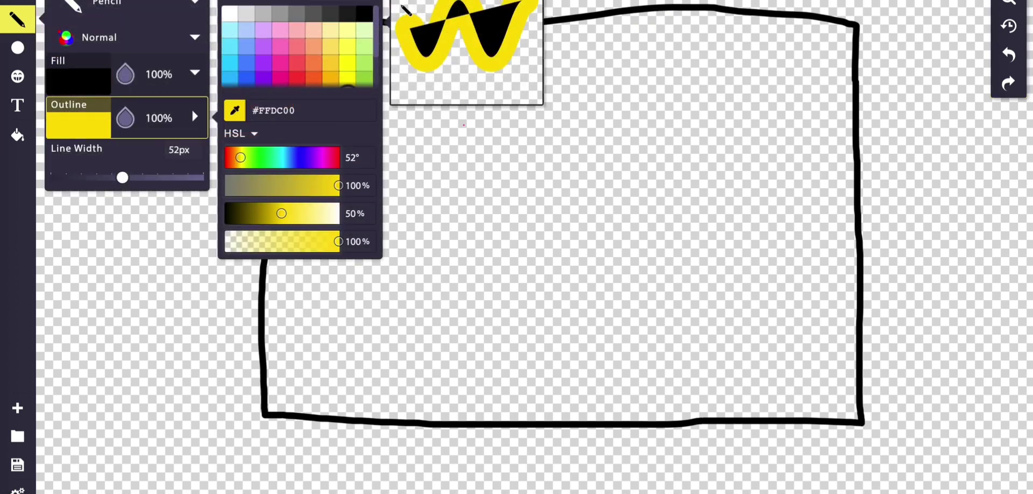
click(363, 12)
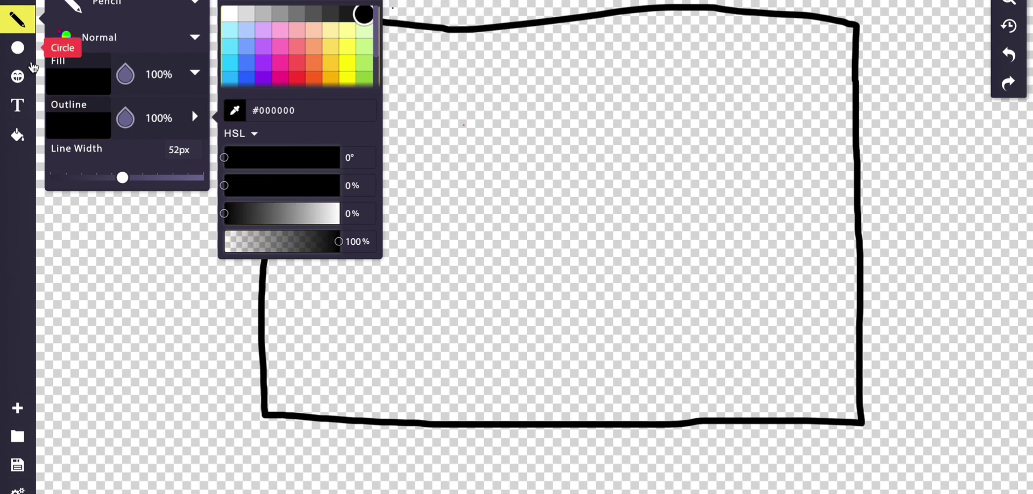
drag(122, 178, 66, 177)
drag(323, 16, 267, 9)
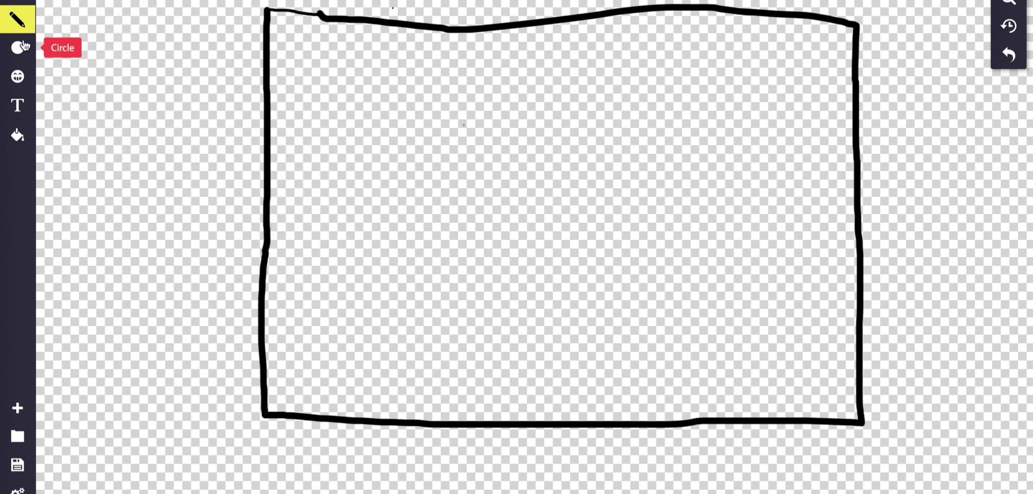
Step: Switch to the Country Wheel and spin it for the next country
click(22, 21)
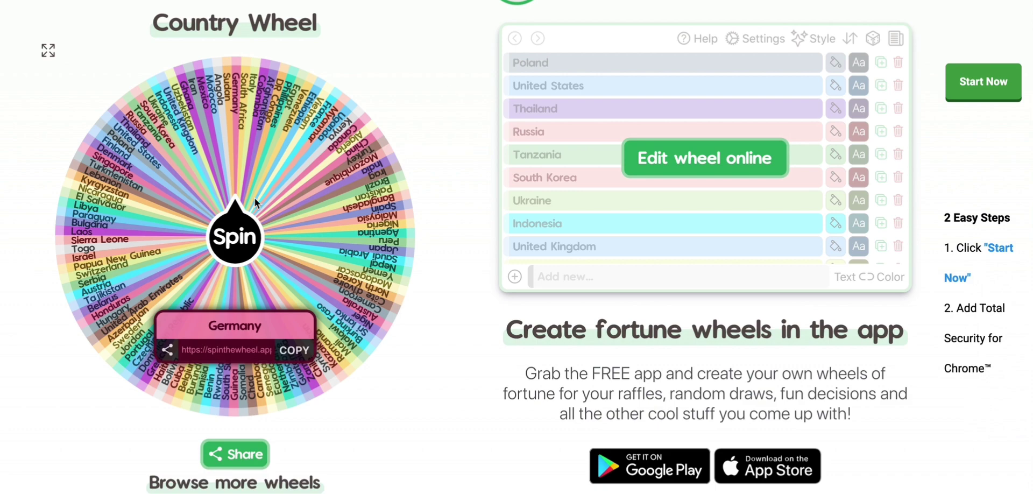
click(242, 227)
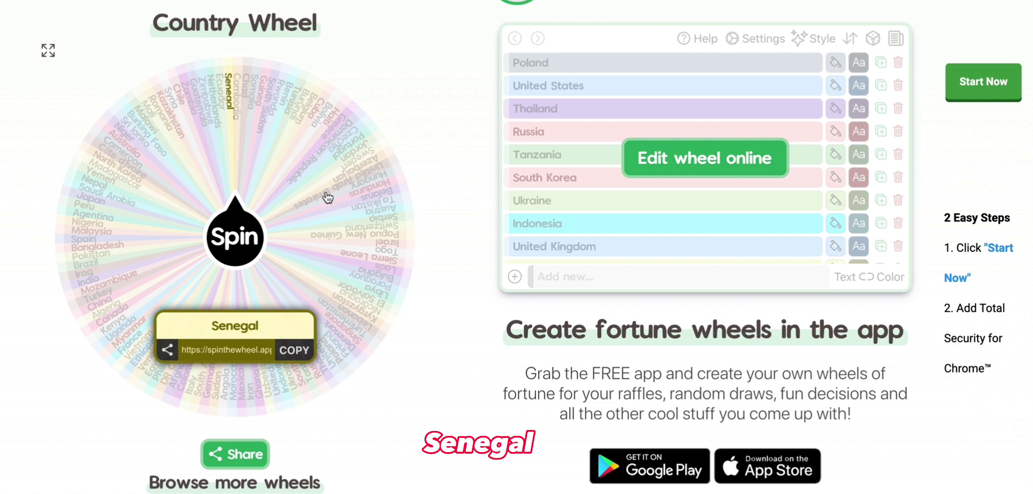
Step: Switch to the drawing and set the Pencil's line width to 22 px, its fill to bright yellow and its outline to #FFF200
mouse_move(668, 142)
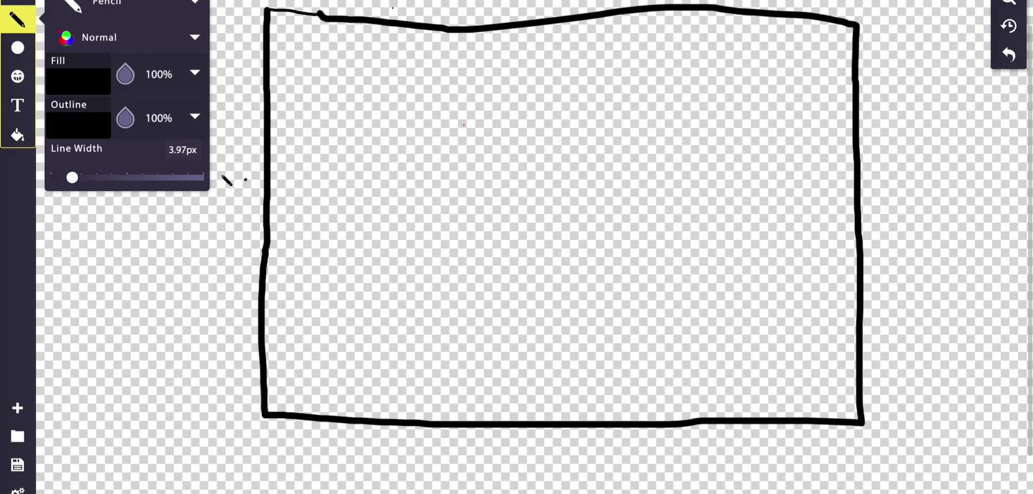
click(107, 90)
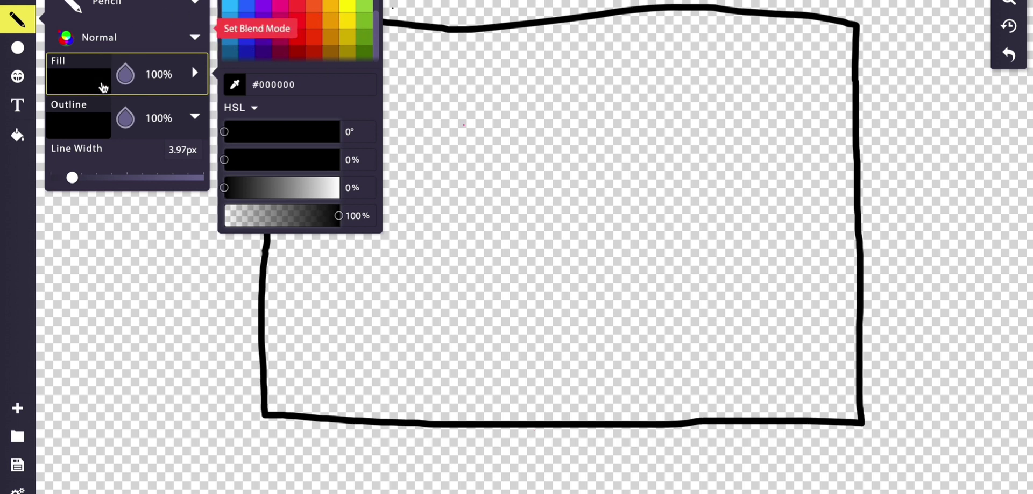
drag(72, 178, 98, 179)
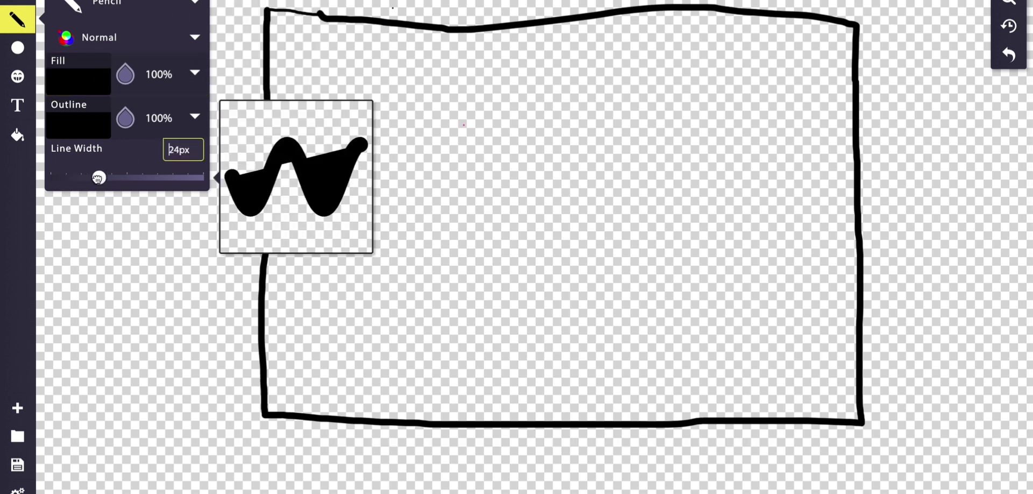
click(102, 73)
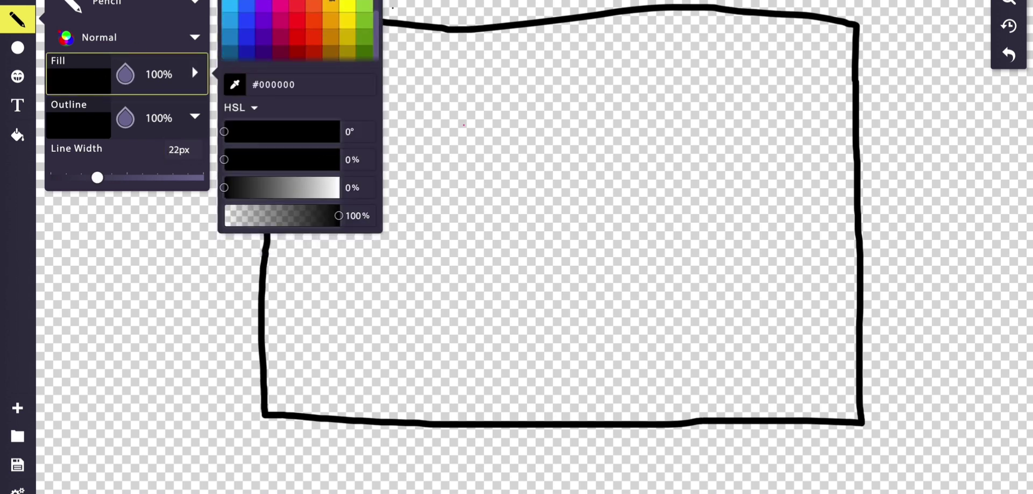
click(350, 26)
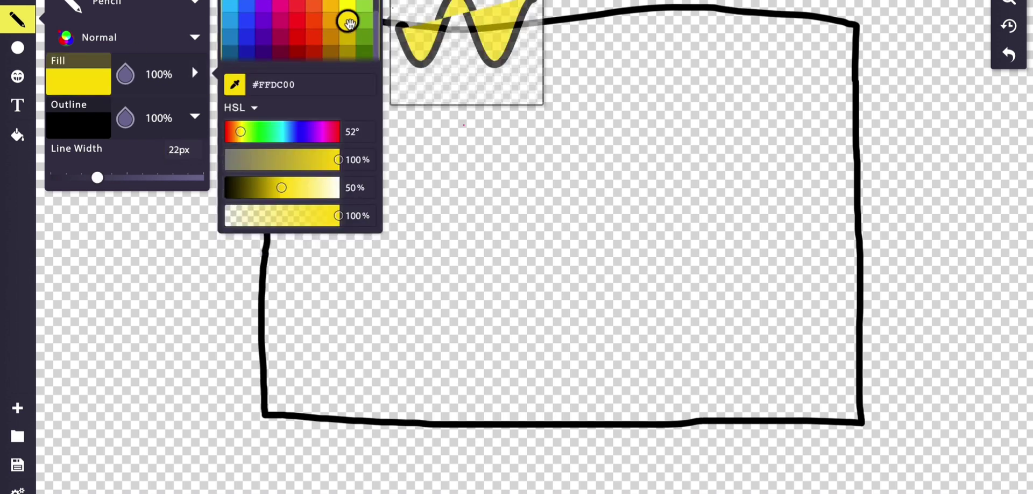
click(78, 124)
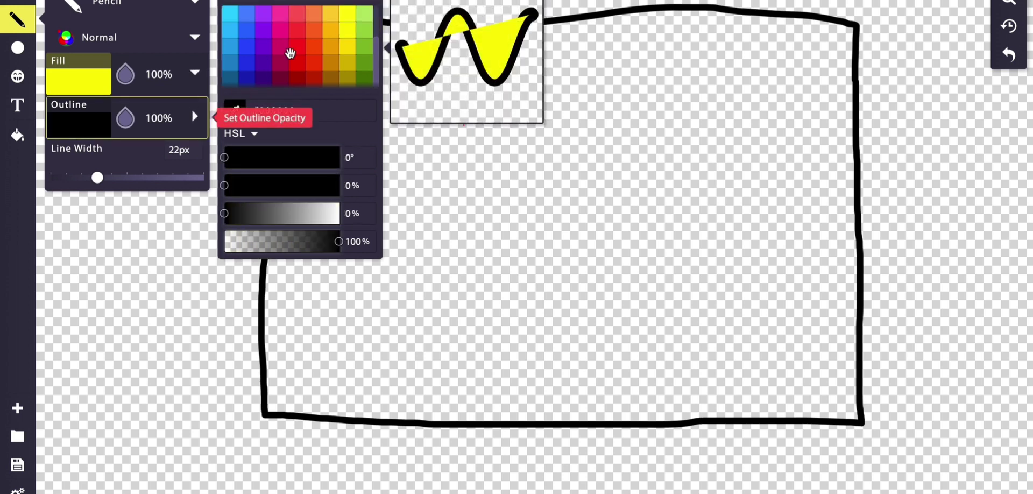
click(349, 47)
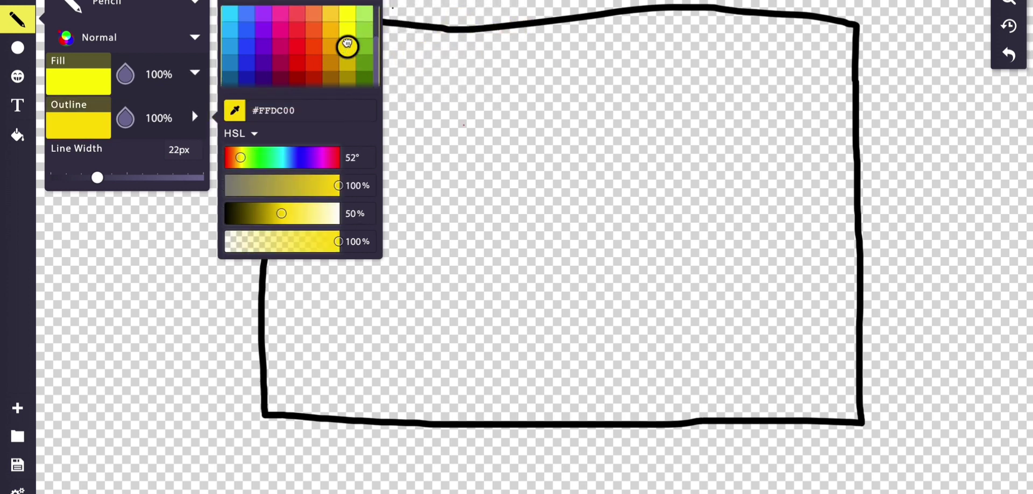
click(348, 32)
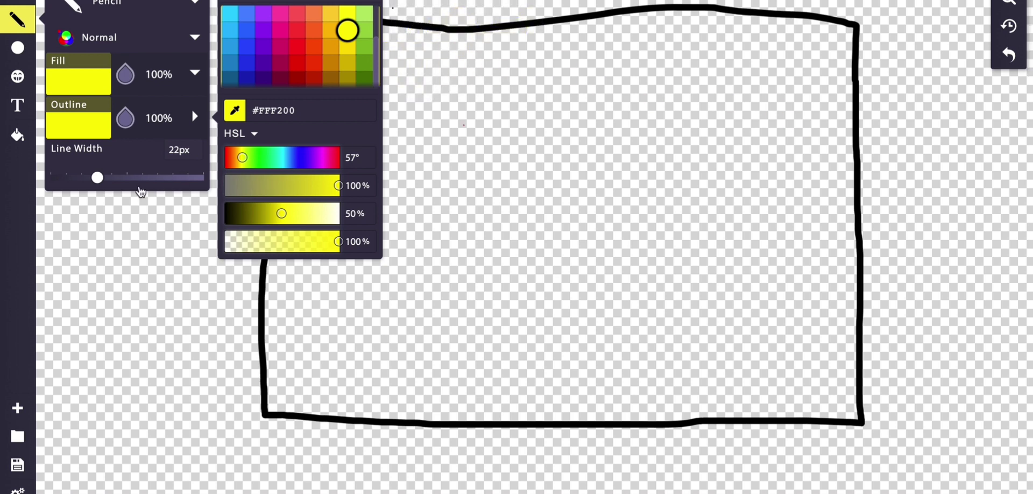
Step: Set the Pencil's line width to 42 px and paint the left third of the flag frame yellow
drag(98, 177, 115, 177)
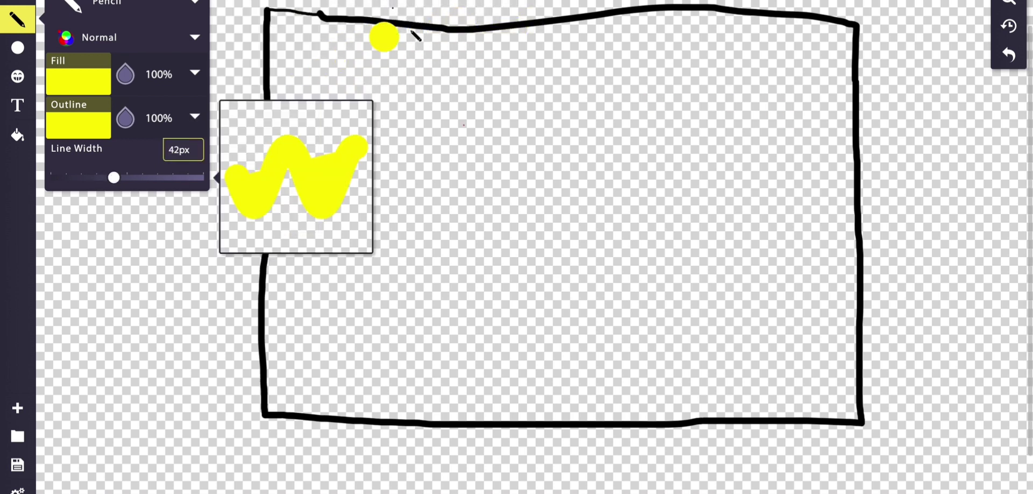
mouse_move(418, 26)
mouse_down()
mouse_move(432, 189)
mouse_move(423, 367)
mouse_up()
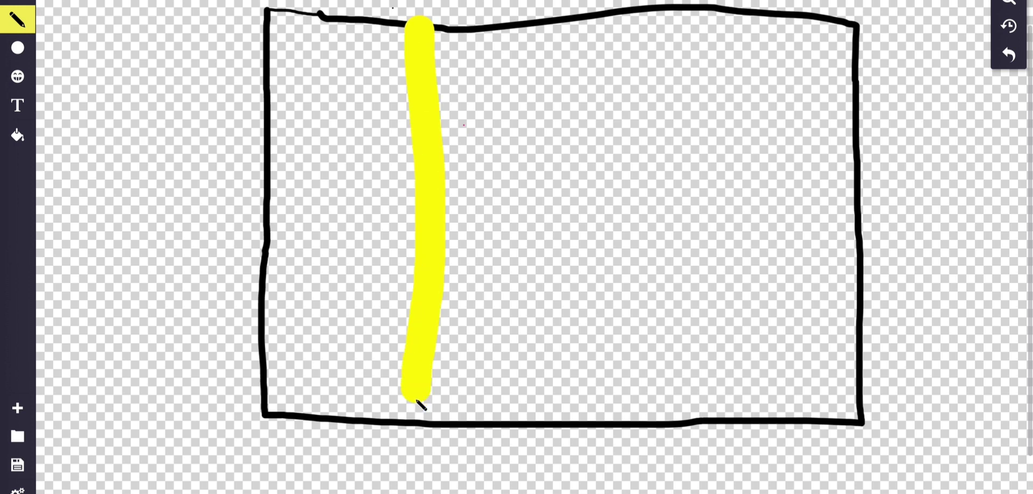
mouse_move(409, 414)
mouse_down()
mouse_move(319, 401)
mouse_move(272, 414)
mouse_move(284, 225)
mouse_move(307, 145)
mouse_move(300, 43)
mouse_move(288, 24)
mouse_move(285, 216)
mouse_move(316, 140)
mouse_move(375, 70)
mouse_move(426, 39)
mouse_move(290, 32)
mouse_up()
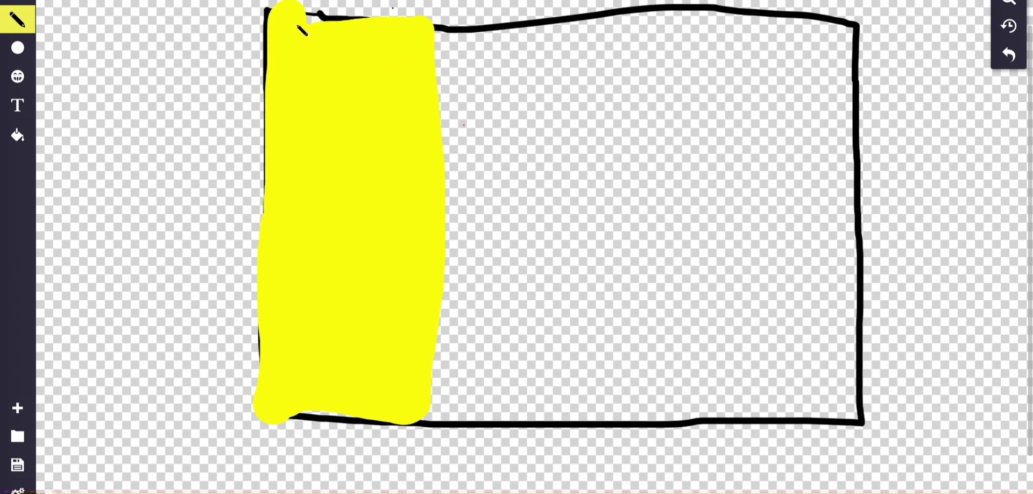
drag(301, 416, 387, 417)
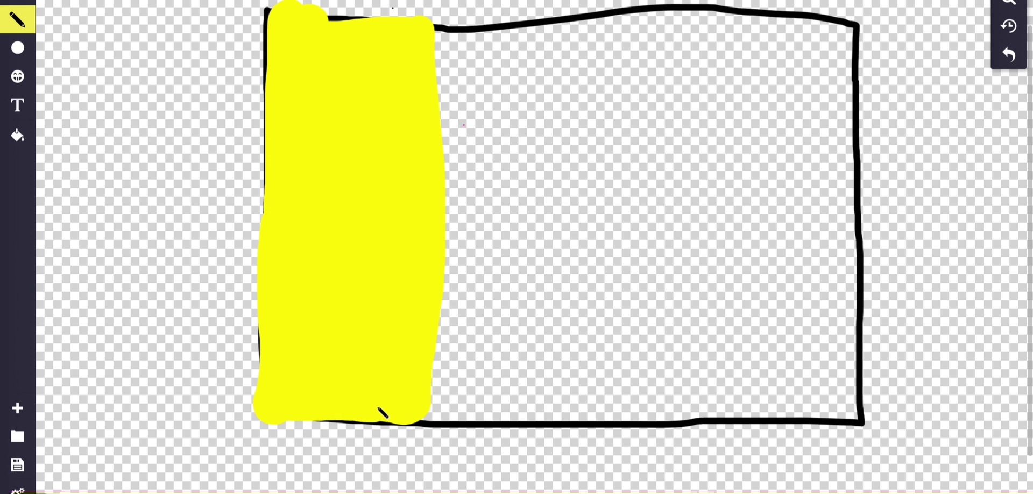
Step: Set the Pencil's fill and outline to red #FF1B1B and paint the middle third of the flag
click(15, 21)
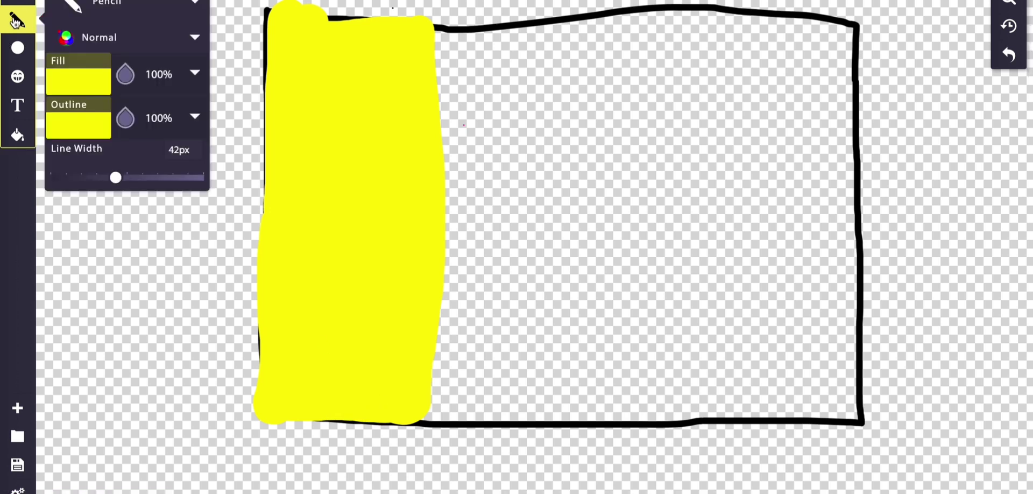
click(92, 80)
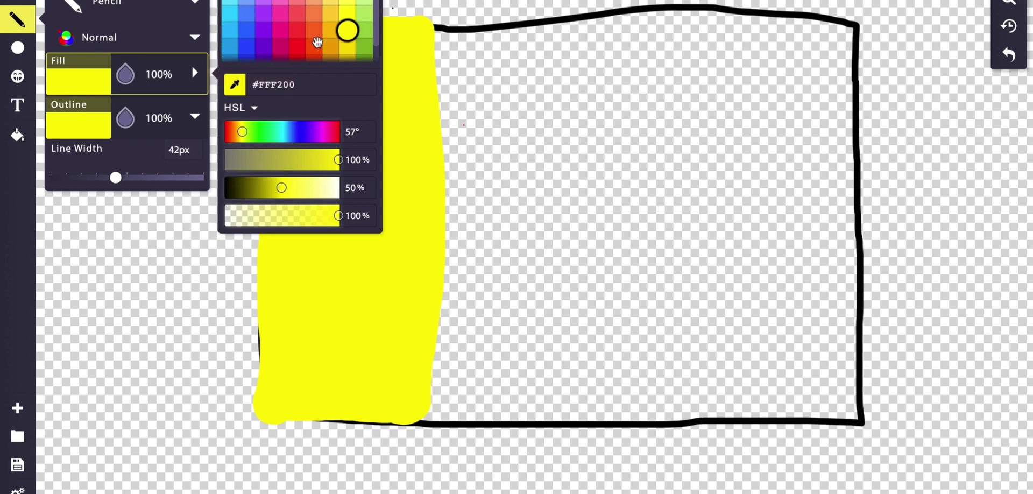
click(300, 30)
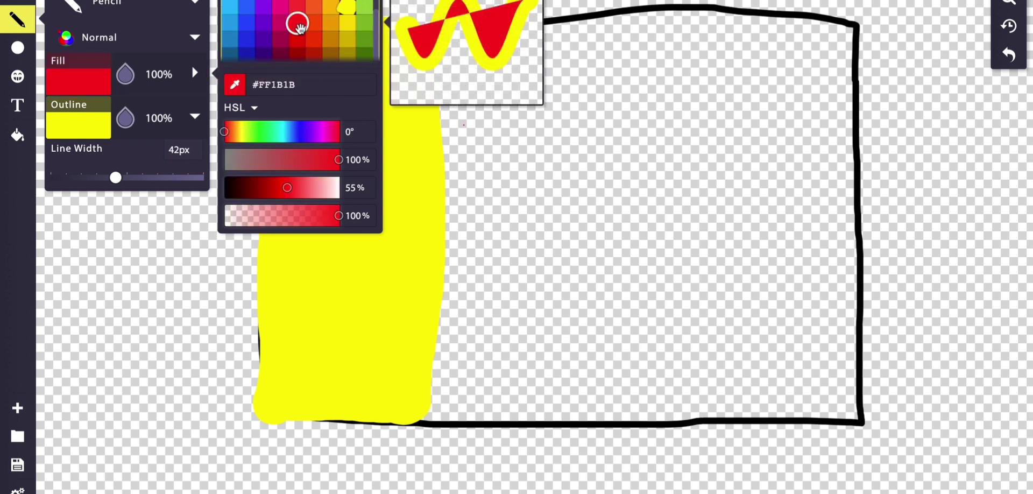
click(202, 118)
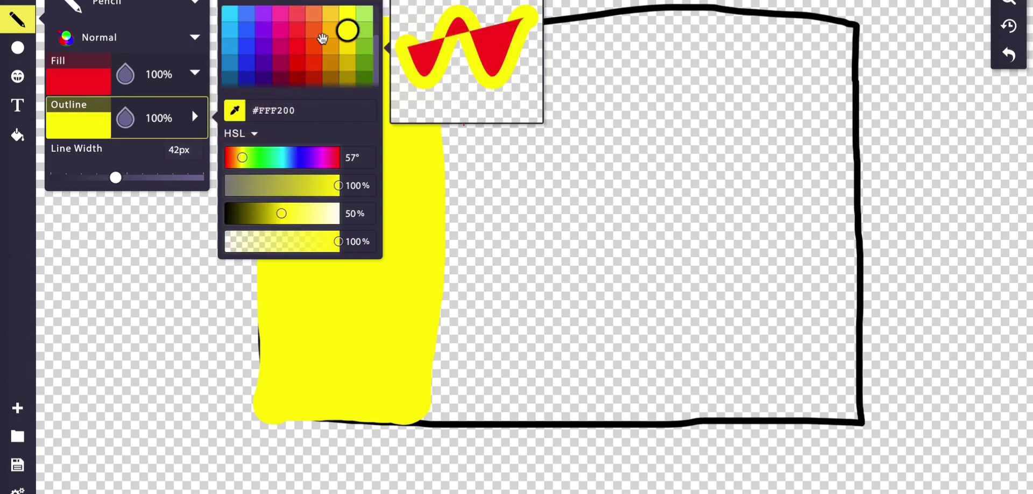
click(297, 47)
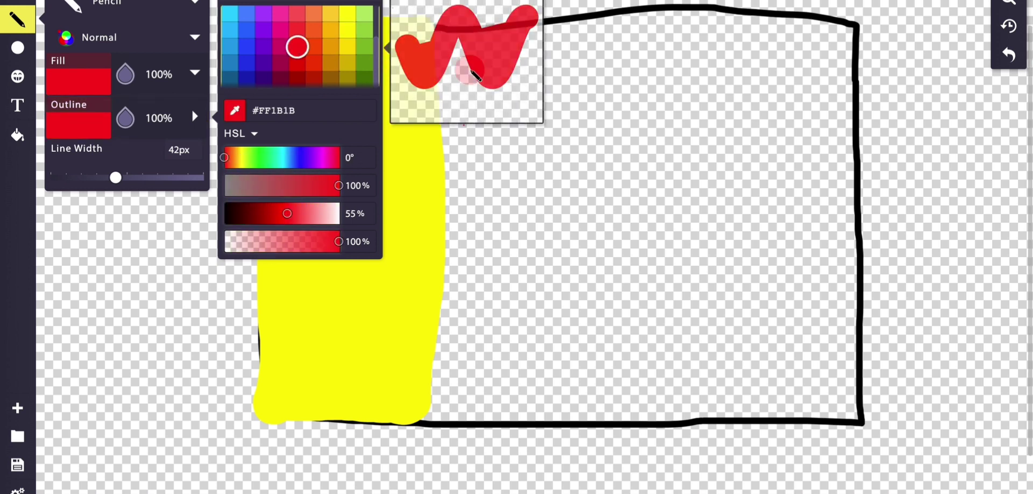
mouse_move(588, 25)
mouse_down()
mouse_move(594, 427)
mouse_move(517, 411)
mouse_move(434, 422)
mouse_move(435, 345)
mouse_move(490, 112)
mouse_move(534, 145)
mouse_move(543, 230)
mouse_up()
mouse_move(544, 115)
mouse_down()
mouse_move(579, 38)
mouse_move(573, 32)
mouse_move(528, 31)
mouse_move(412, 62)
mouse_move(449, 52)
mouse_move(446, 41)
mouse_move(463, 168)
mouse_up()
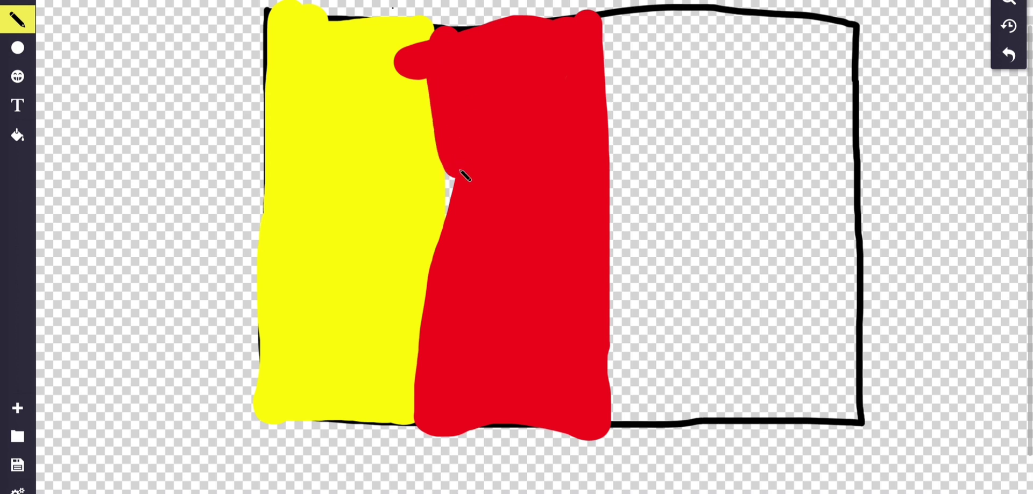
Step: Set the Pencil's fill to green #689A10 for the flag's third stripe
click(18, 19)
click(66, 84)
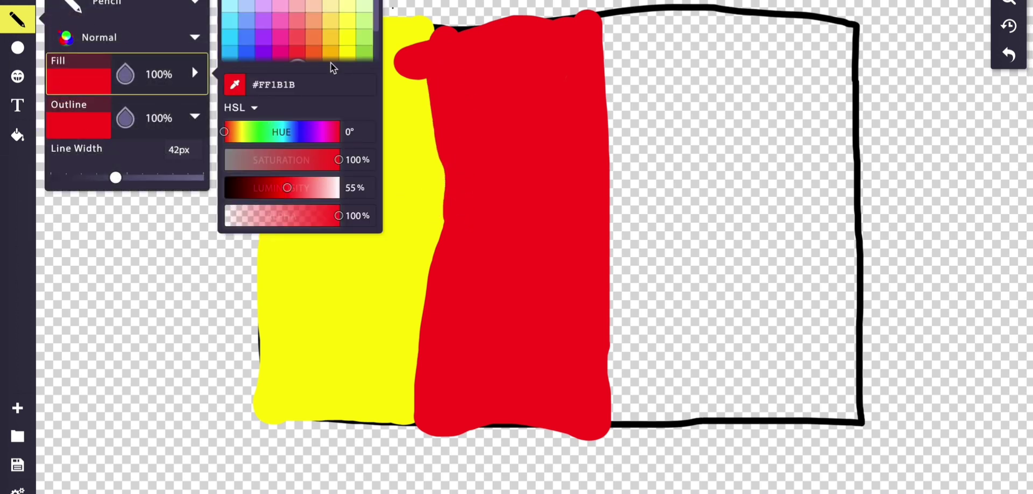
scroll(337, 36, down, 1)
click(371, 37)
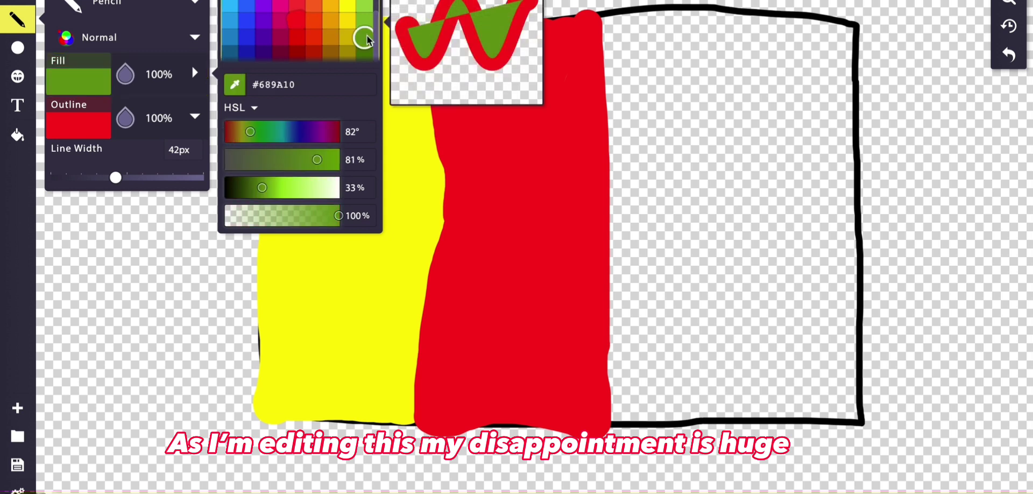
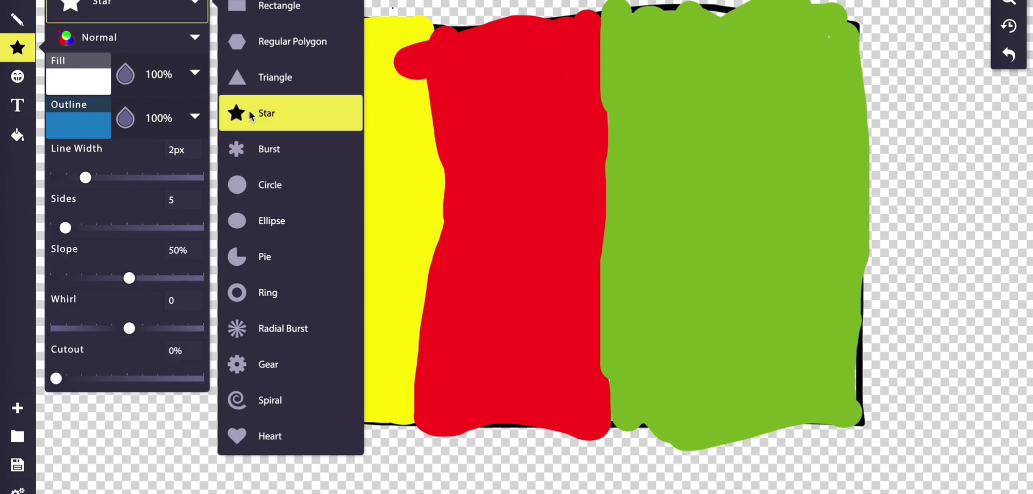
Step: Set the Star shape's outline to light green #83B925 and its fill to darker green #689A10
click(195, 117)
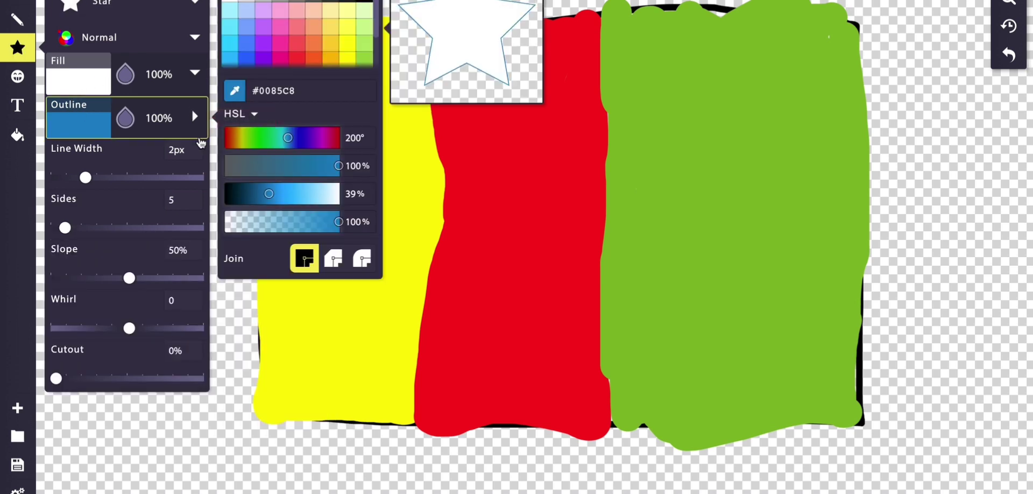
scroll(232, 43, down, 2)
click(366, 29)
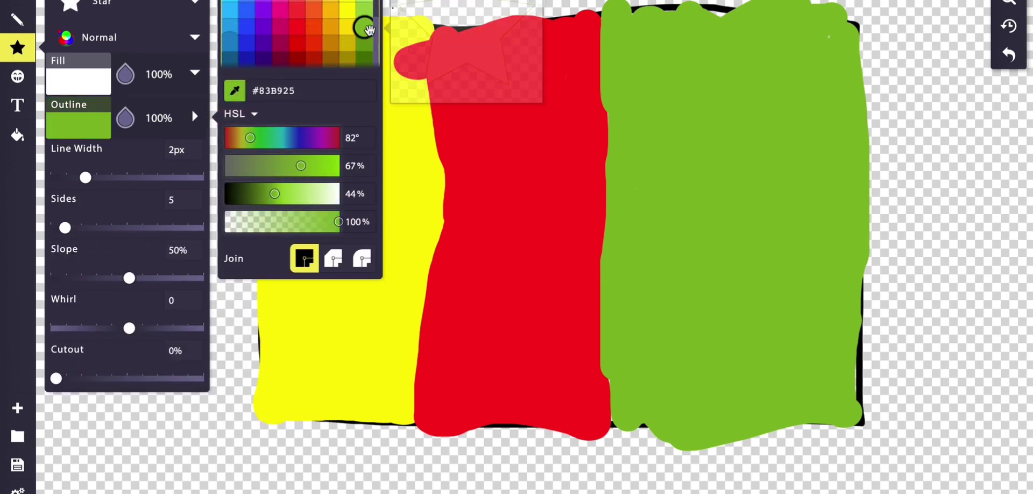
click(193, 73)
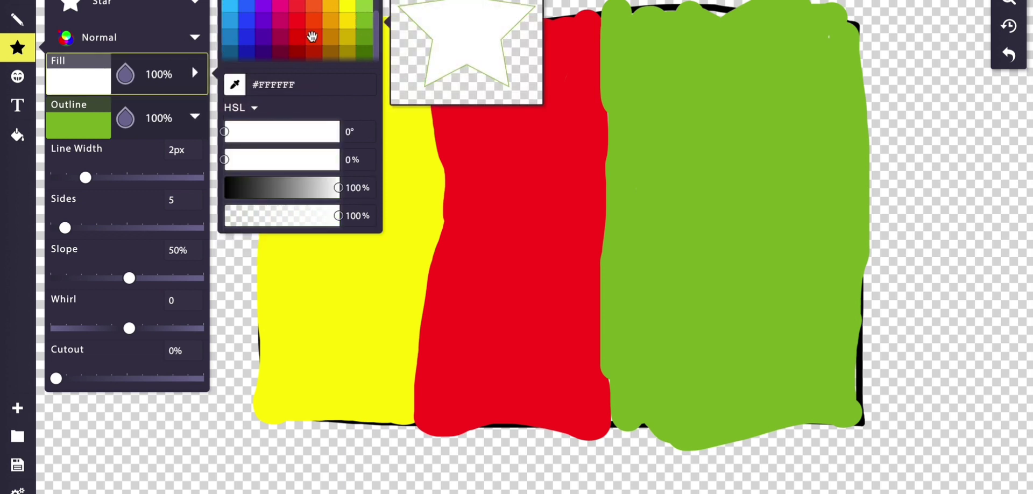
click(365, 32)
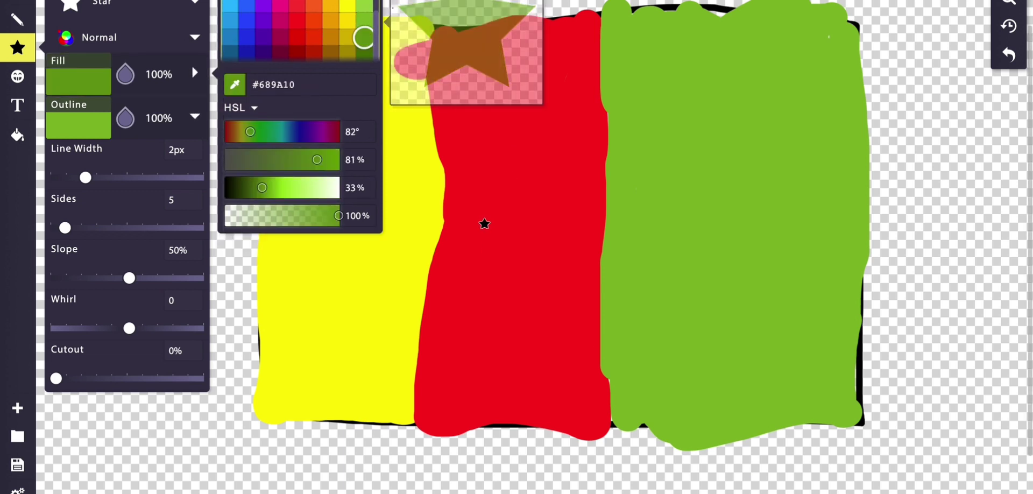
Step: Draw a green star on the red stripe, shrink it to fit the stripe, rotate it upright and commit it
drag(466, 242, 531, 171)
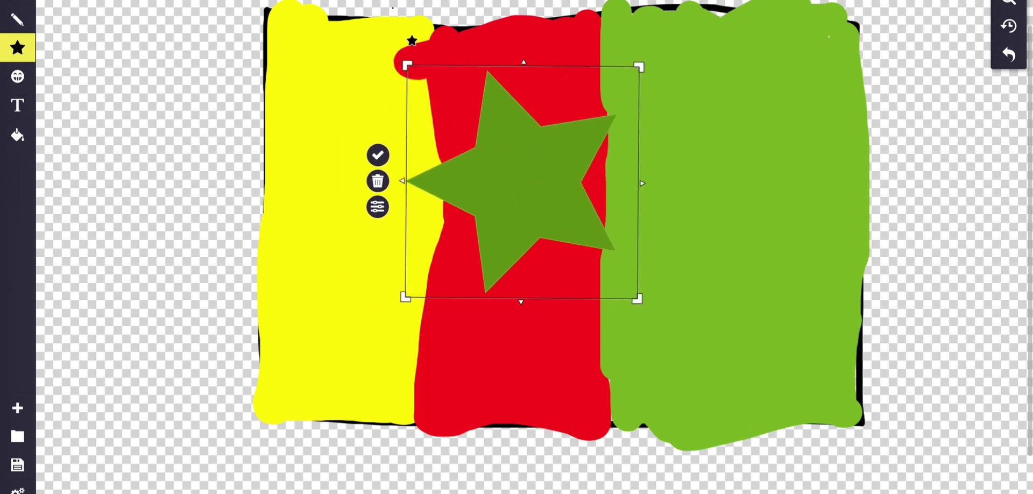
drag(403, 58, 446, 111)
drag(537, 196, 515, 176)
drag(422, 86, 471, 100)
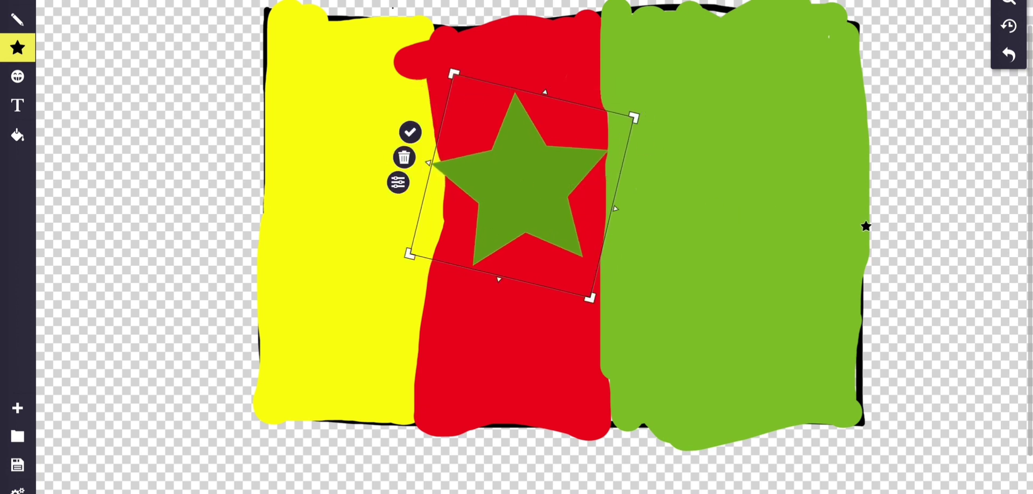
click(891, 232)
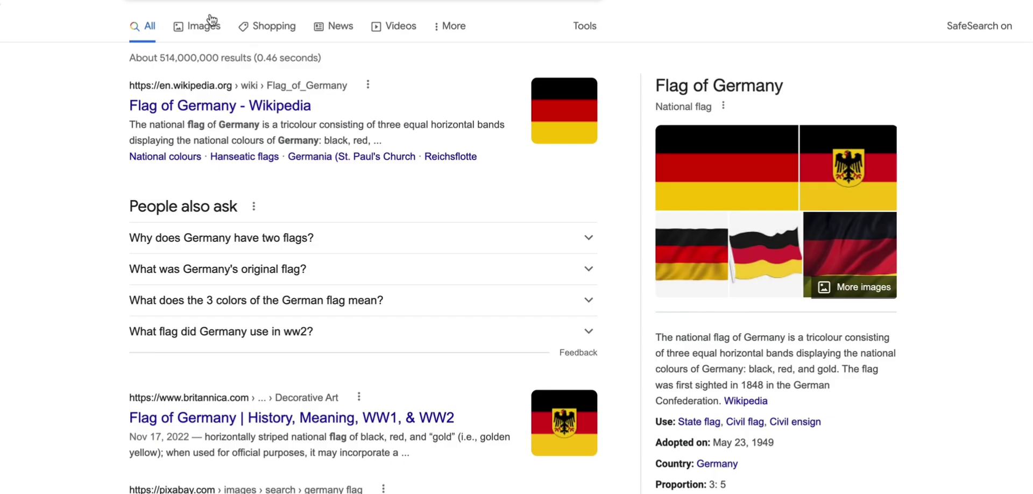
Step: Switch to the web search and look up Senegal to check its flag
text(seneg)
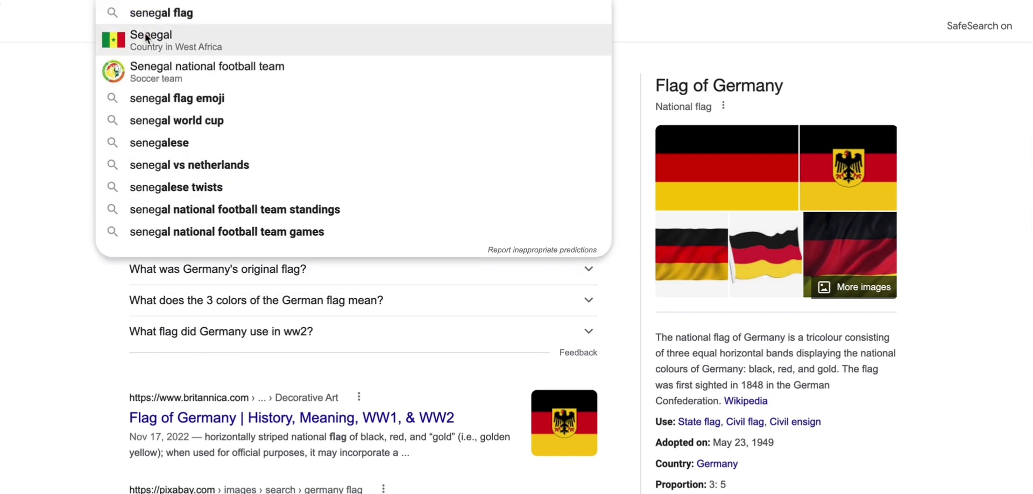
click(356, 41)
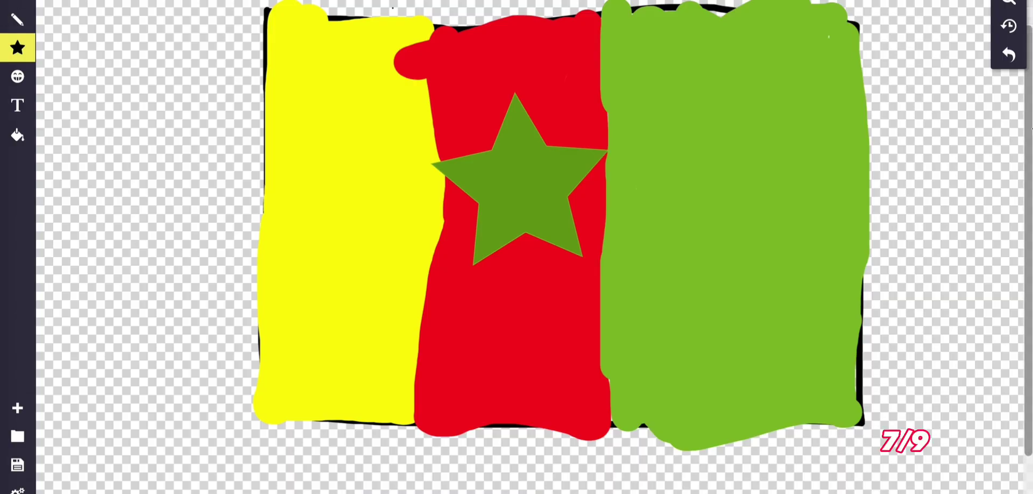
Step: Switch to the drawing and undo the star and the green, red and yellow stripes, back to the empty black frame
click(1009, 55)
click(1009, 56)
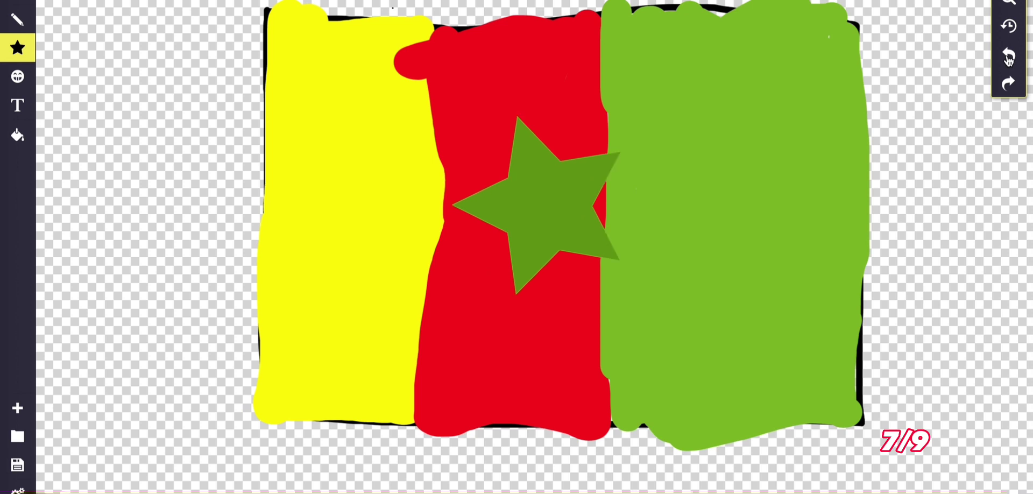
click(1009, 56)
click(1009, 55)
click(1009, 56)
click(1009, 55)
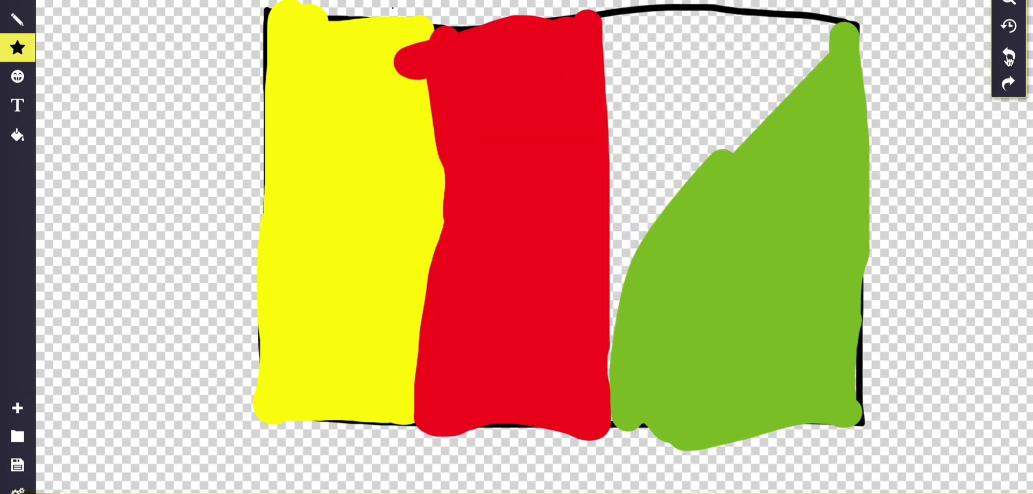
click(1009, 56)
click(1009, 56)
click(1009, 55)
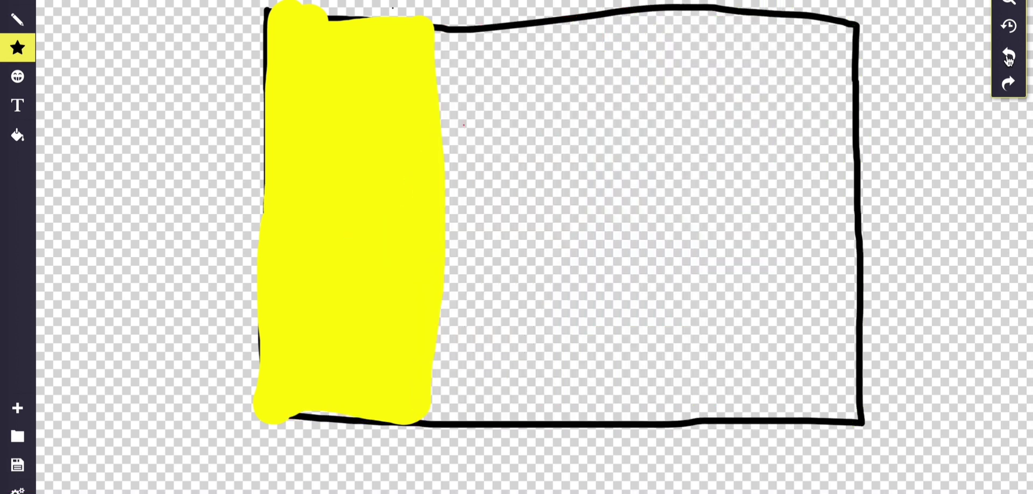
click(1009, 55)
click(1009, 55)
click(1009, 56)
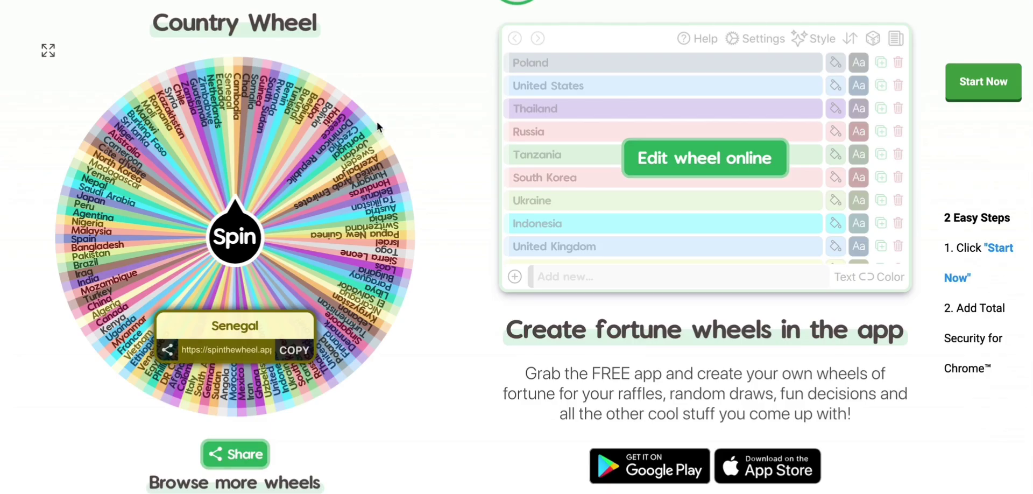
Step: Switch to the Country Wheel and spin it for the next country
click(235, 231)
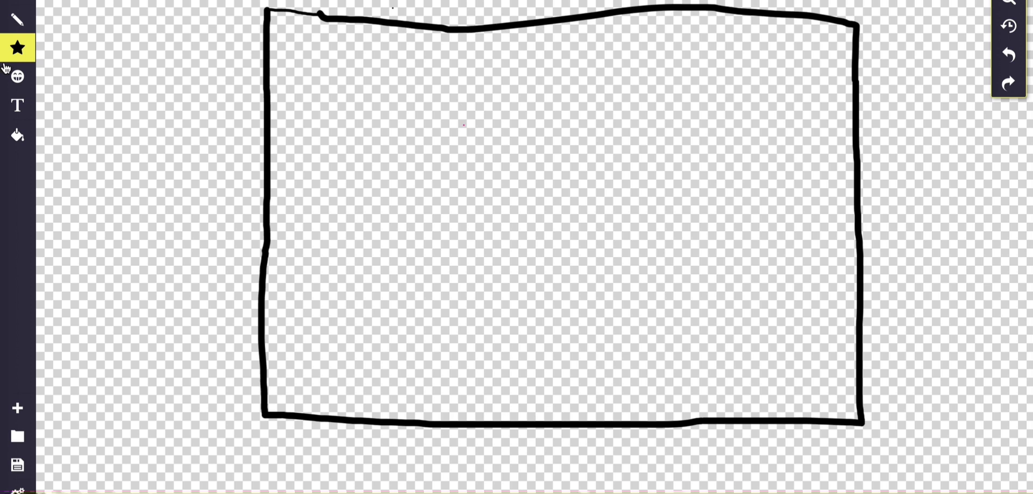
Step: Switch to the drawing and change both the Pencil's fill and outline to red #FF1B1B
click(18, 18)
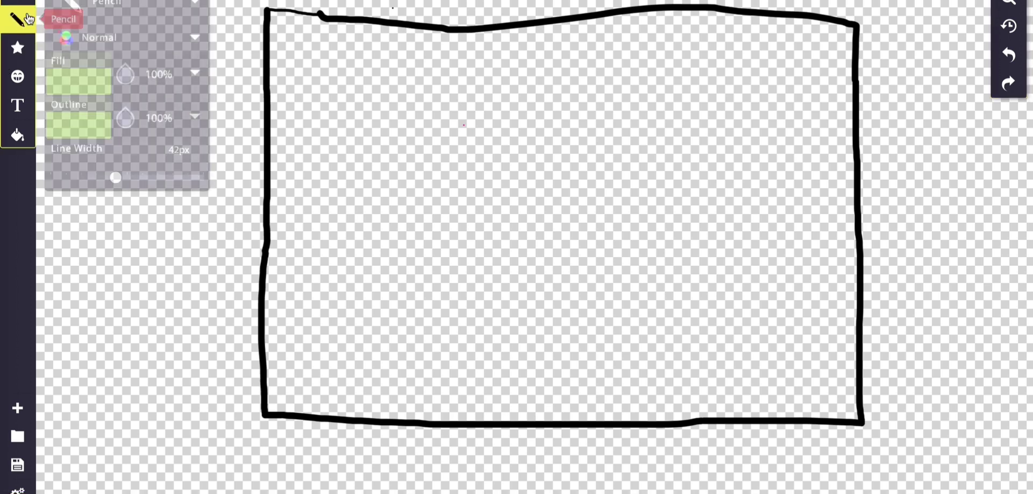
click(92, 80)
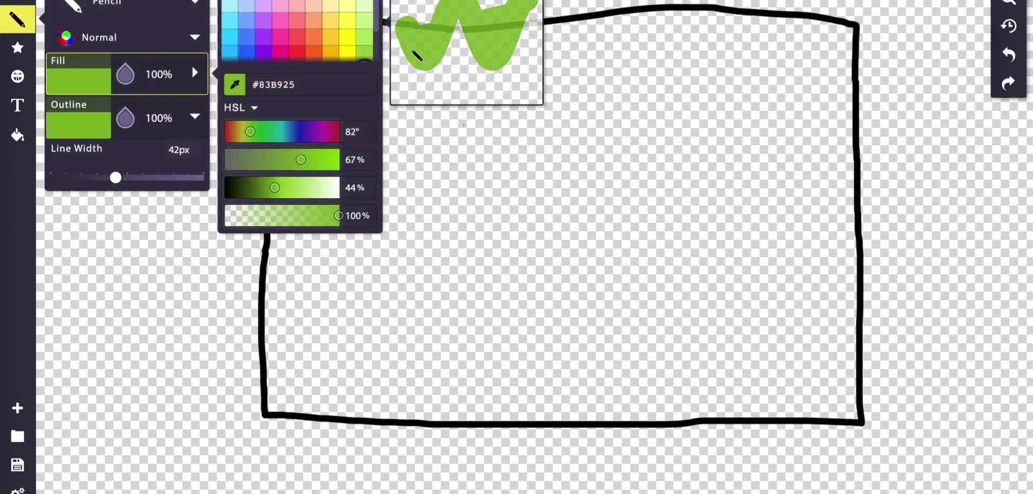
scroll(308, 2, down, 2)
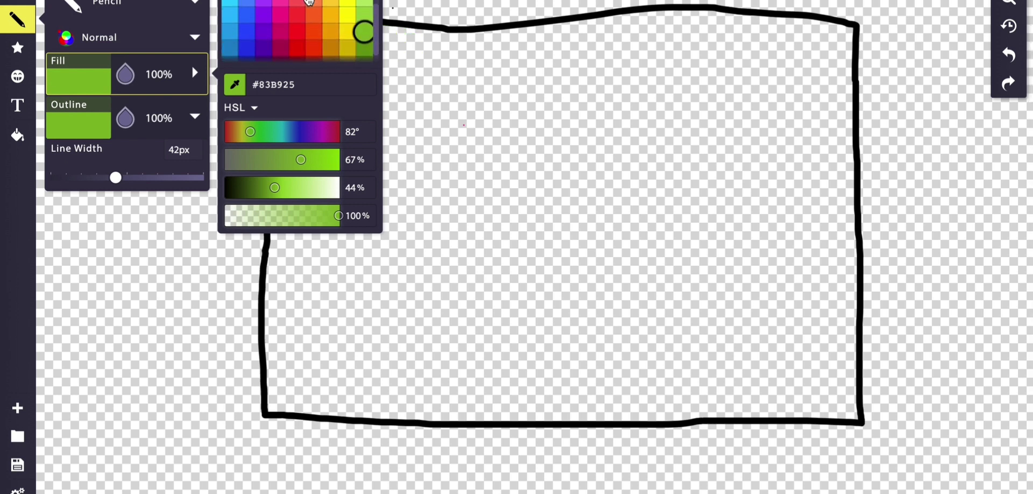
click(298, 34)
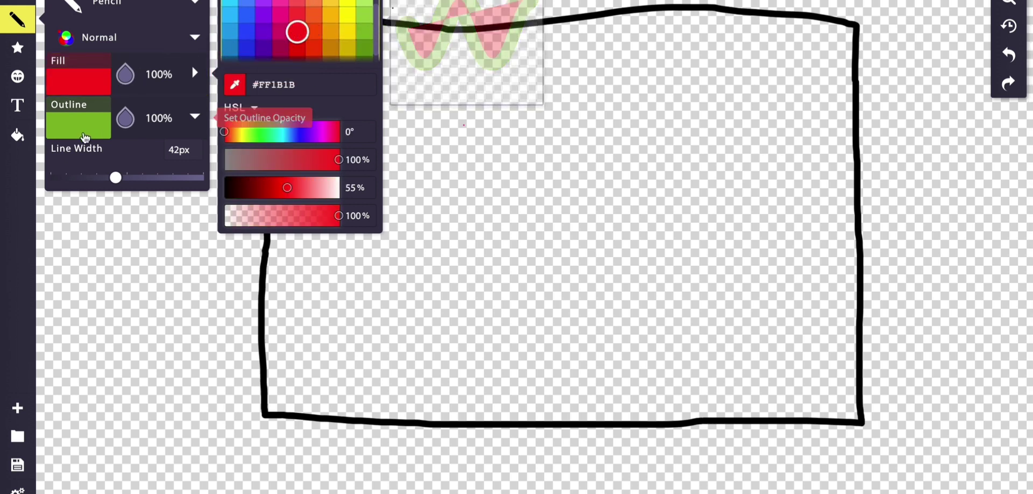
click(125, 118)
click(297, 57)
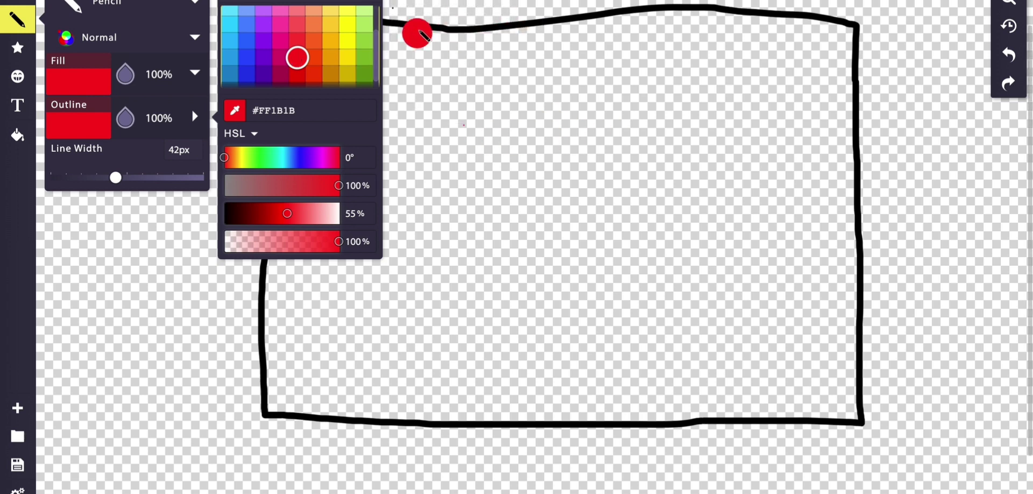
Step: Paint the left third of the empty flag frame solid red
drag(419, 27, 424, 283)
mouse_move(417, 344)
mouse_down()
mouse_move(424, 417)
mouse_move(271, 405)
mouse_move(284, 309)
mouse_move(315, 221)
mouse_move(306, 366)
mouse_up()
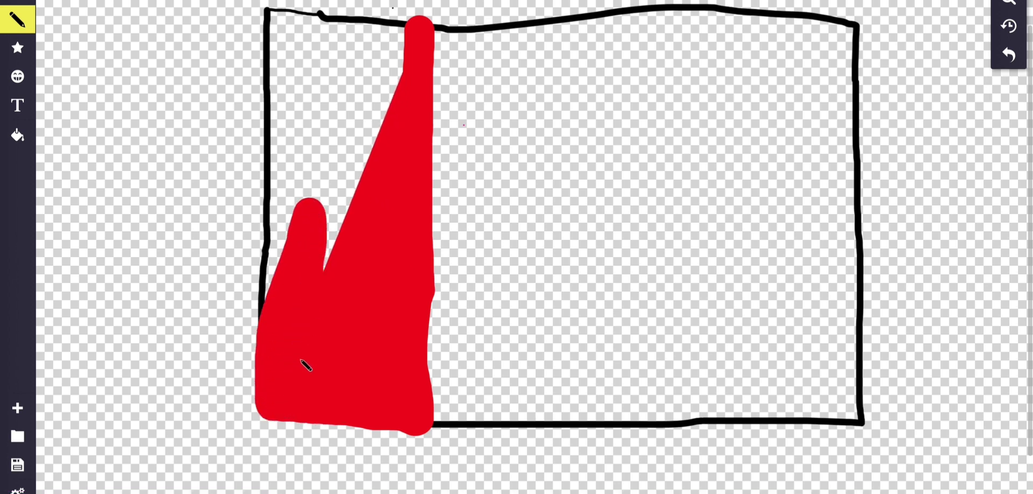
mouse_move(310, 294)
mouse_down()
mouse_move(415, 97)
mouse_move(415, 34)
mouse_move(280, 26)
mouse_move(282, 290)
mouse_move(288, 250)
mouse_up()
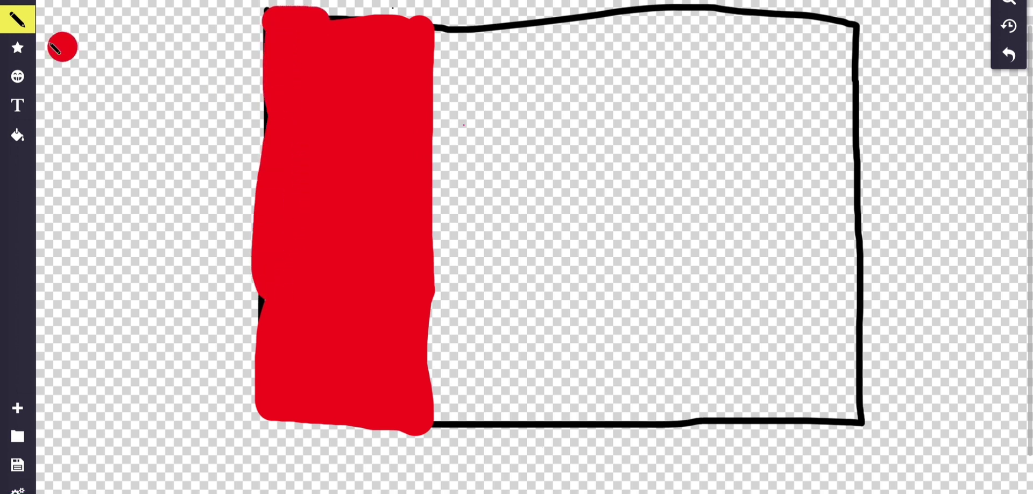
Step: Change the Pencil's fill and outline to black #000000 and paint the upper stripe beside the red band
click(25, 30)
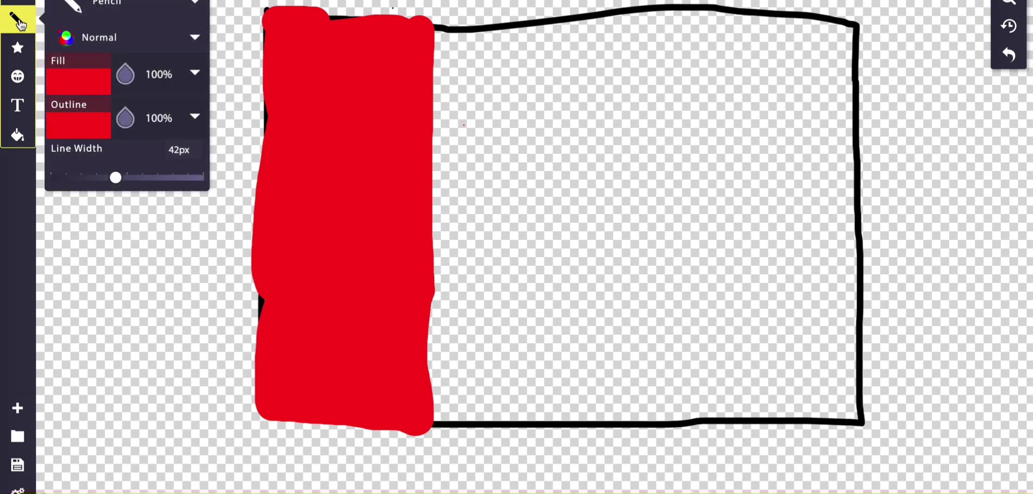
click(79, 76)
click(369, 3)
click(70, 138)
click(363, 15)
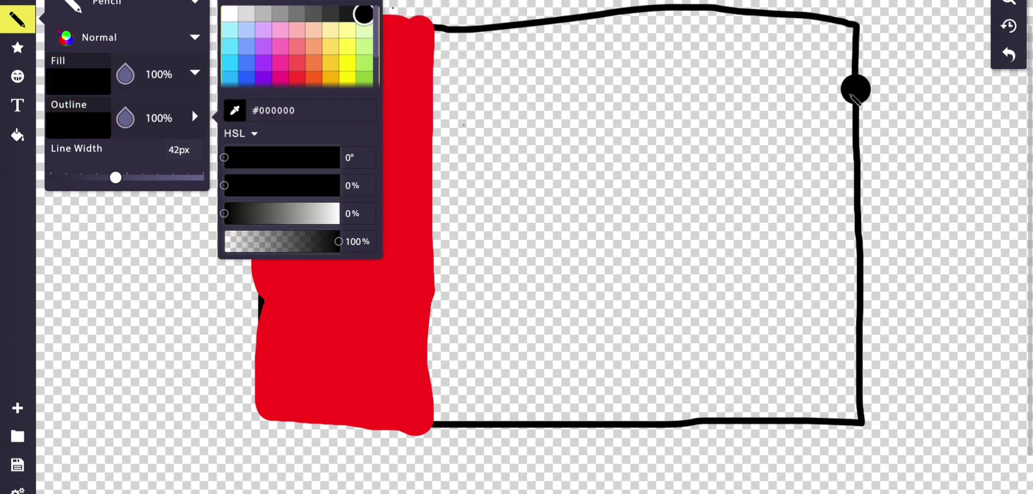
mouse_move(847, 102)
mouse_down()
mouse_move(469, 124)
mouse_move(445, 57)
mouse_move(474, 31)
mouse_move(834, 31)
mouse_move(835, 88)
mouse_move(847, 96)
mouse_move(847, 60)
mouse_move(846, 89)
mouse_up()
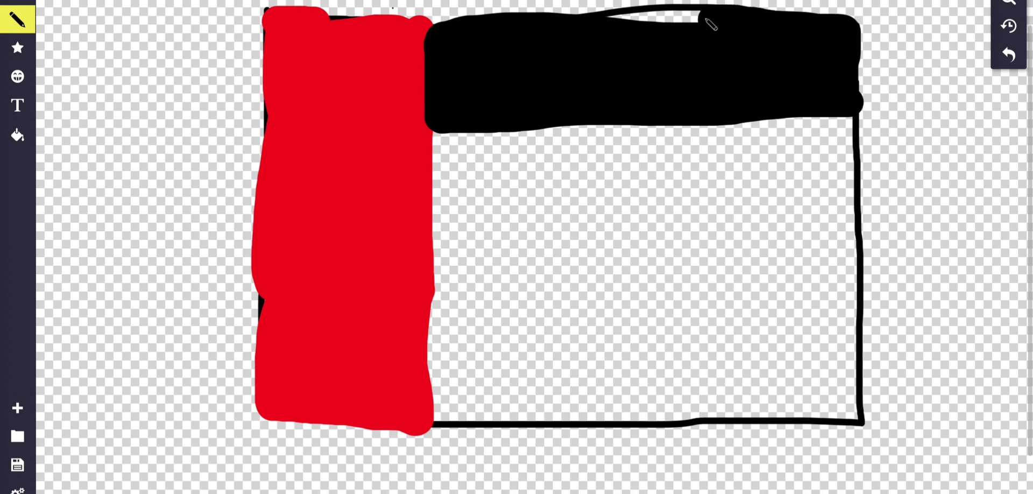
Step: Change the Pencil's fill and outline to white #FFFFFF and paint the middle stripe below the black one
click(16, 22)
click(71, 90)
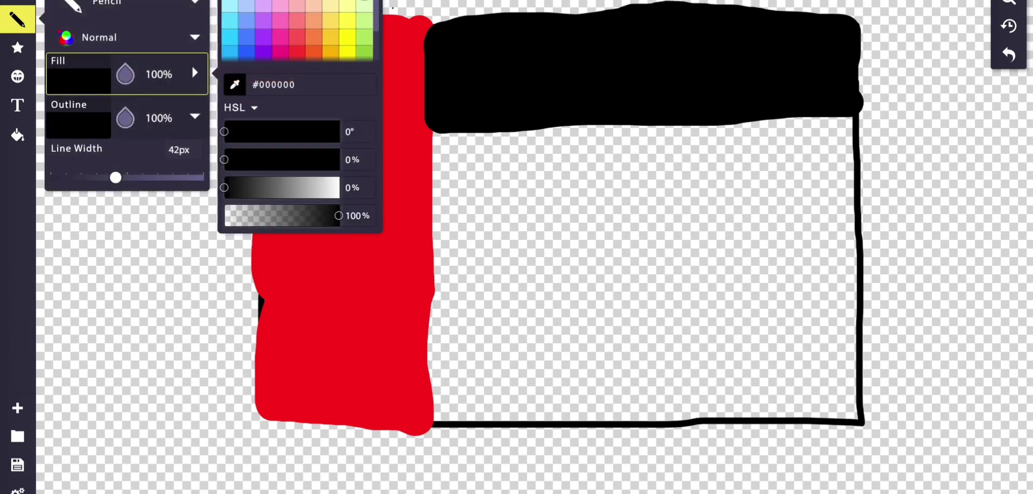
click(230, 4)
click(150, 123)
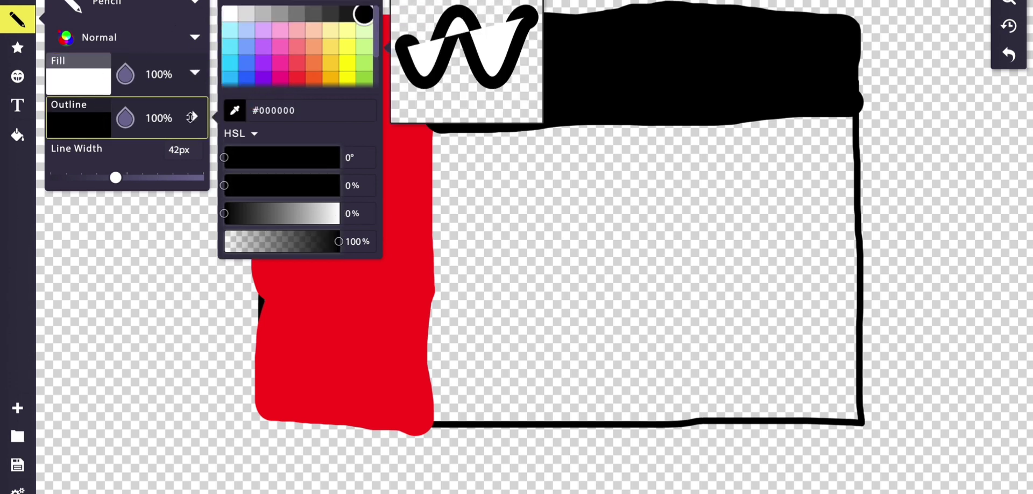
click(230, 13)
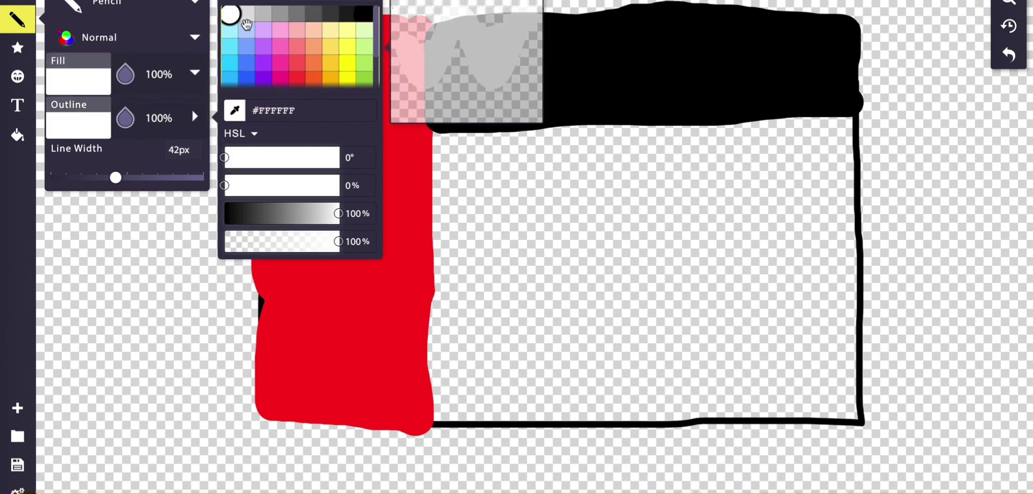
mouse_move(850, 247)
mouse_down()
mouse_move(526, 240)
mouse_move(454, 254)
mouse_move(450, 198)
mouse_move(462, 143)
mouse_move(454, 130)
mouse_move(450, 159)
mouse_move(467, 171)
mouse_move(556, 108)
mouse_move(636, 142)
mouse_move(823, 145)
mouse_up()
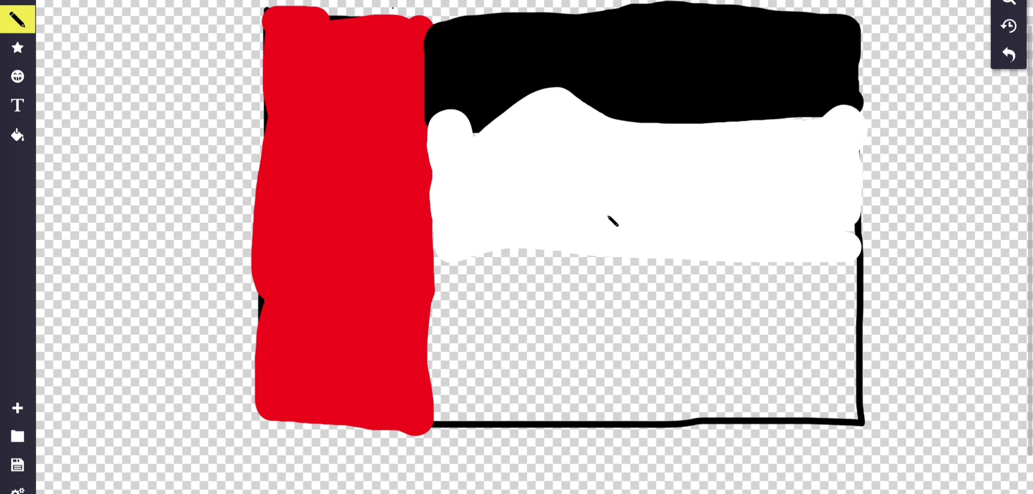
Step: Change both the Pencil's fill and outline to green #83B925
click(9, 29)
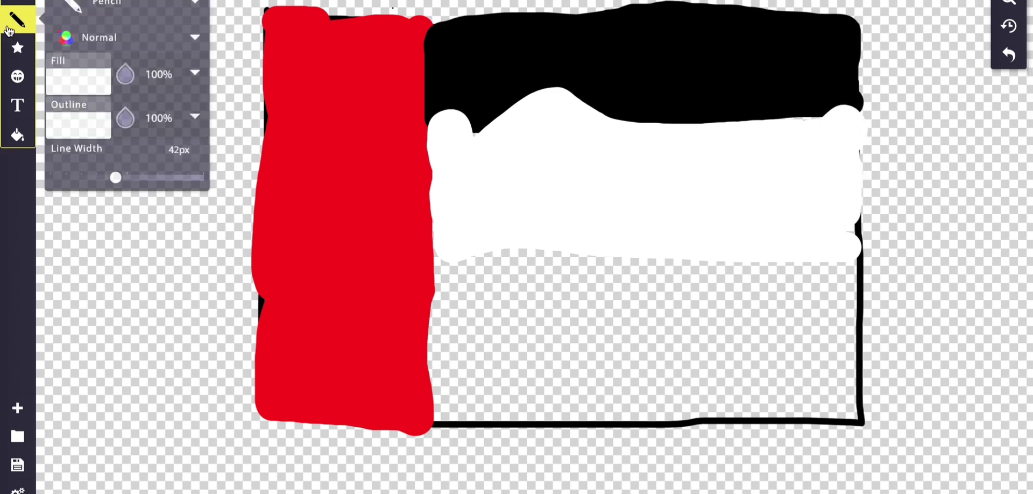
click(62, 84)
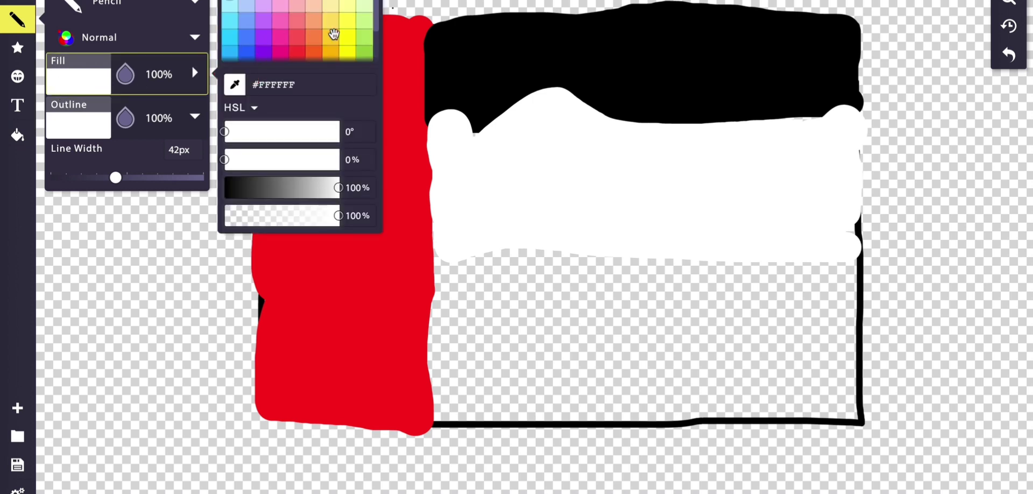
scroll(341, 34, down, 2)
click(364, 28)
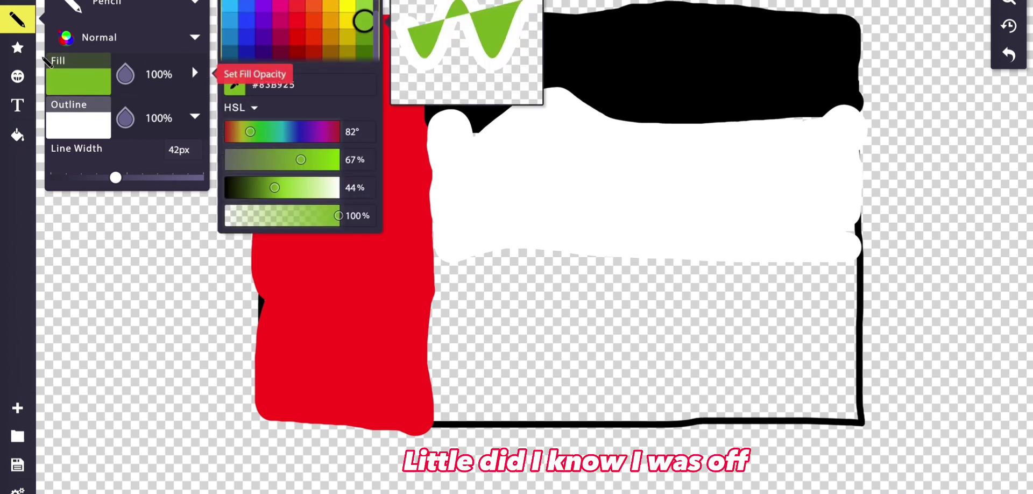
click(78, 117)
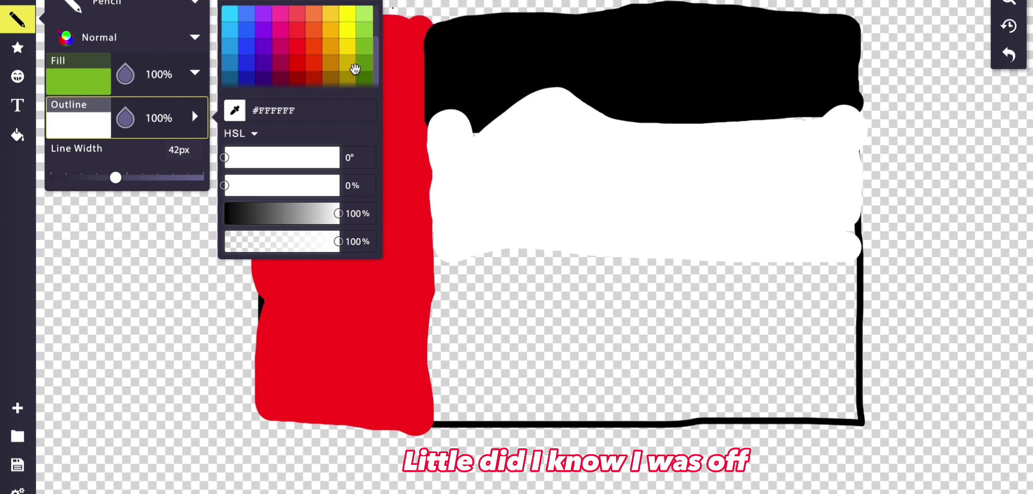
click(364, 47)
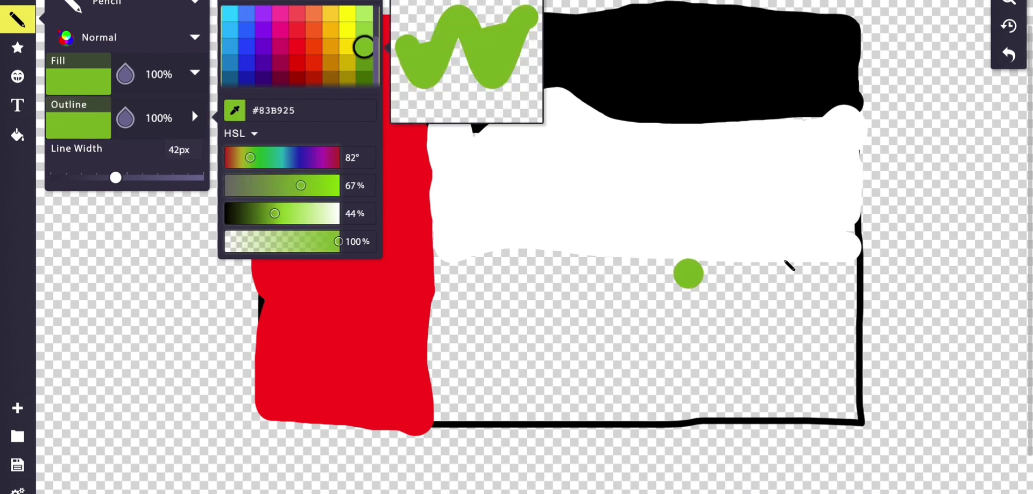
Step: Paint the lower stripe beside the red band solid green, filling the rest of the frame
drag(855, 275, 852, 355)
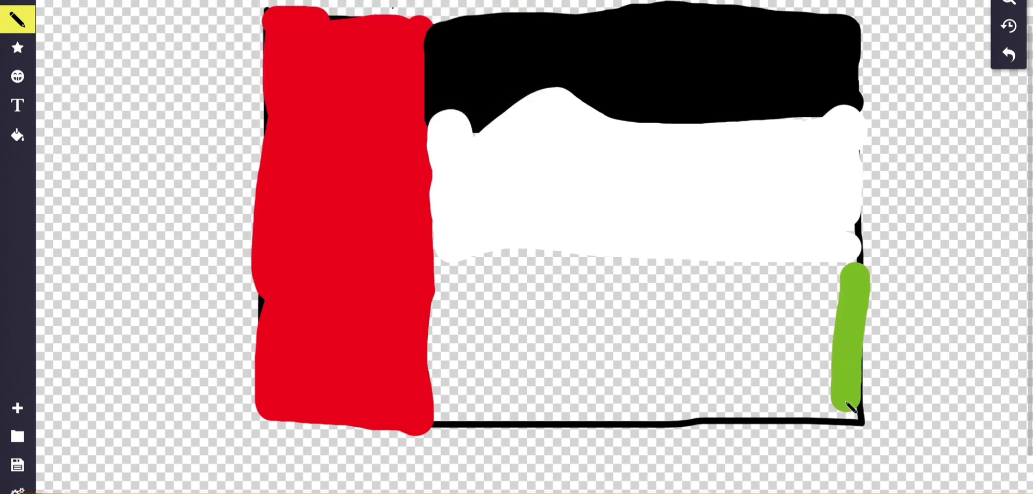
mouse_move(815, 414)
mouse_down()
mouse_move(573, 406)
mouse_move(439, 420)
mouse_move(632, 412)
mouse_move(645, 393)
mouse_move(608, 347)
mouse_move(536, 334)
mouse_move(499, 347)
mouse_move(445, 401)
mouse_move(603, 382)
mouse_move(589, 358)
mouse_up()
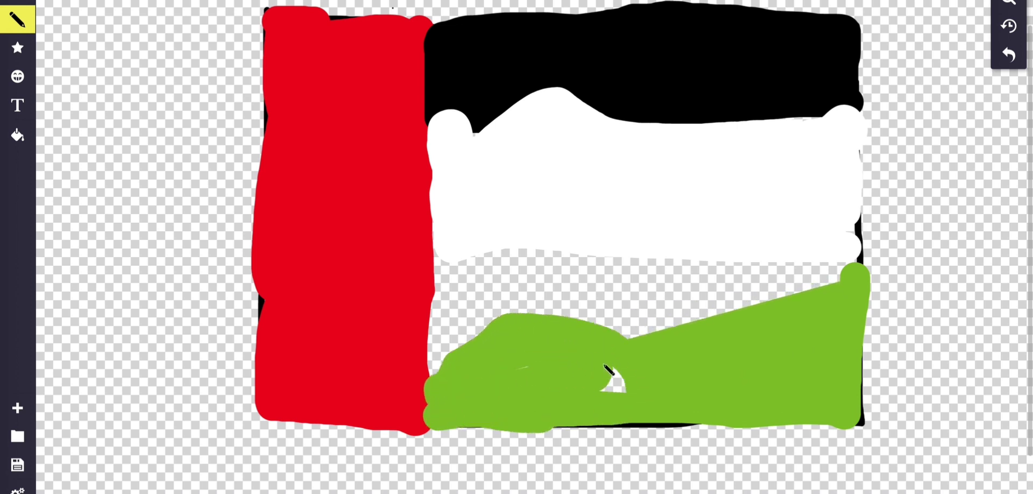
mouse_move(450, 308)
mouse_down()
mouse_move(442, 263)
mouse_move(439, 386)
mouse_move(460, 288)
mouse_move(447, 266)
mouse_move(551, 266)
mouse_move(799, 302)
mouse_move(832, 297)
mouse_move(845, 280)
mouse_move(595, 275)
mouse_up()
mouse_move(730, 278)
mouse_down()
mouse_move(654, 340)
mouse_move(595, 324)
mouse_move(526, 335)
mouse_move(476, 330)
mouse_up()
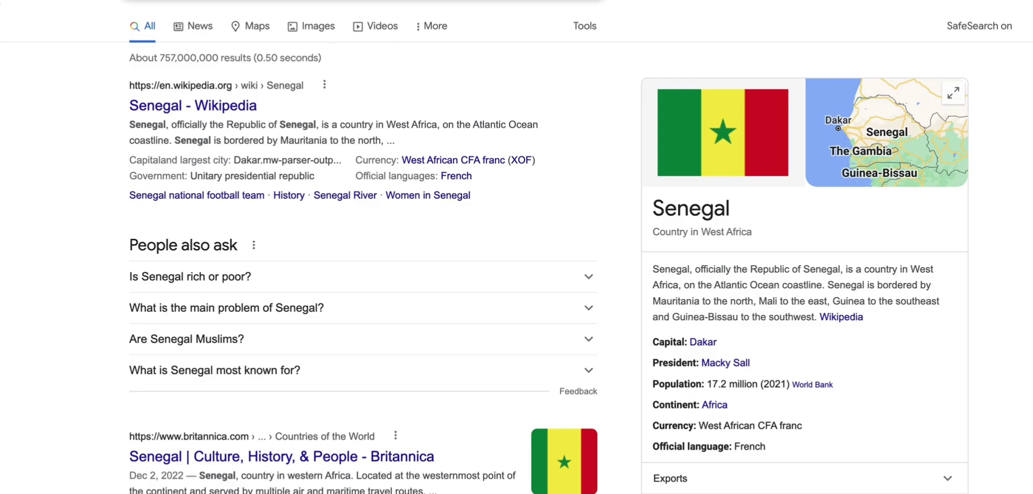
Step: Switch to Google and search for "uae flag" to compare it with the drawing
text(uae flag)
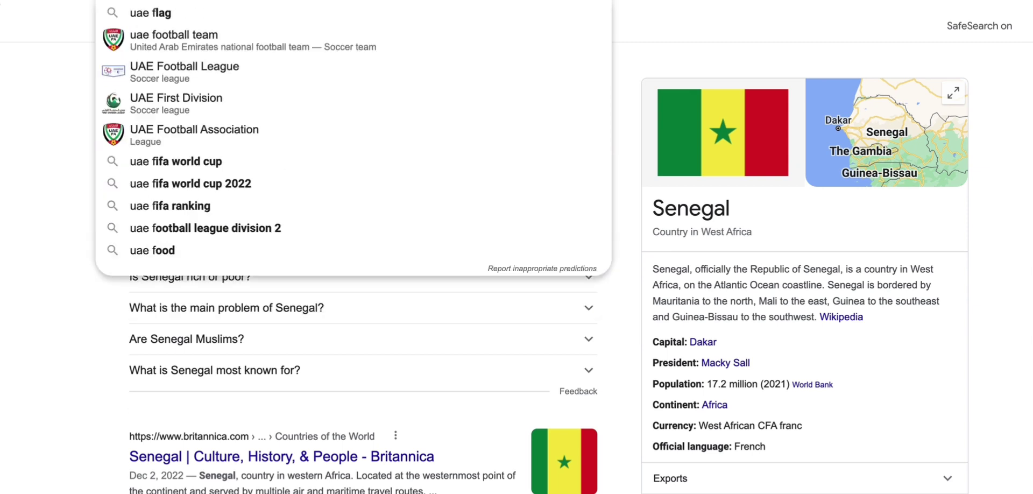
key(Return)
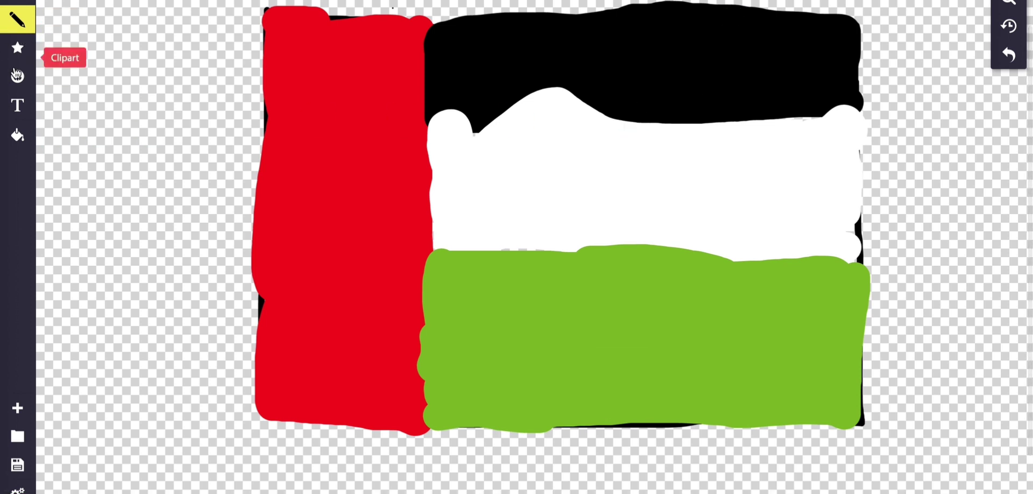
Step: Switch to the drawing and undo the green, white and black stripes and the red band, back to the empty black frame
click(1015, 57)
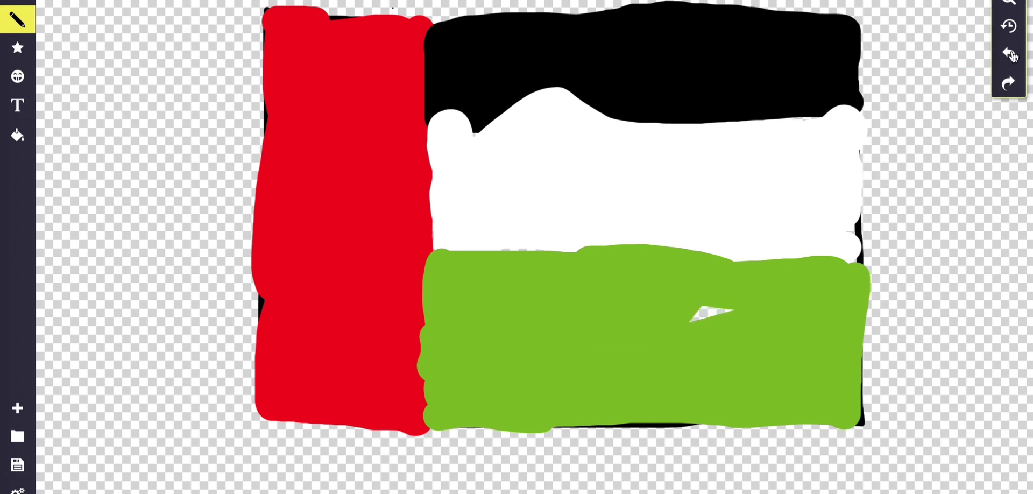
click(1012, 56)
click(1012, 56)
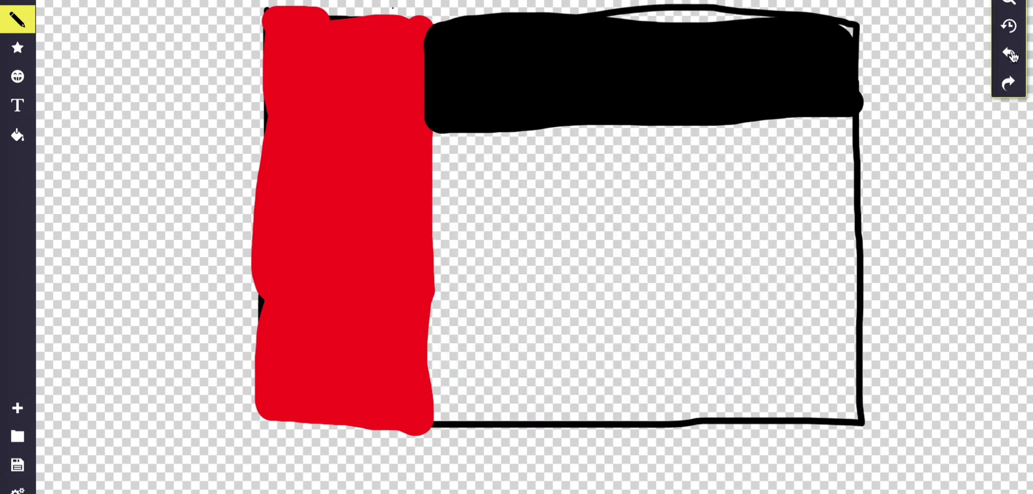
click(1012, 55)
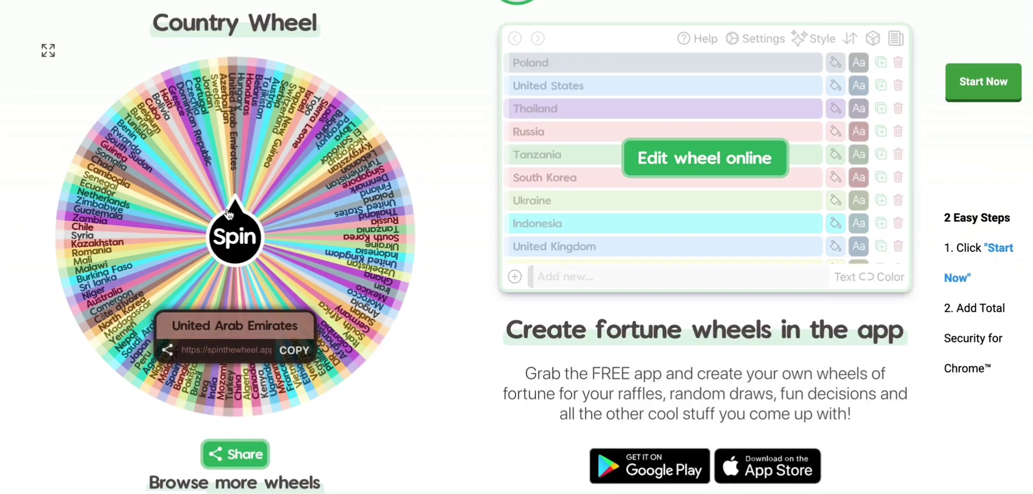
Step: Switch to the Country Wheel and spin it for the country after United Arab Emirates
click(228, 214)
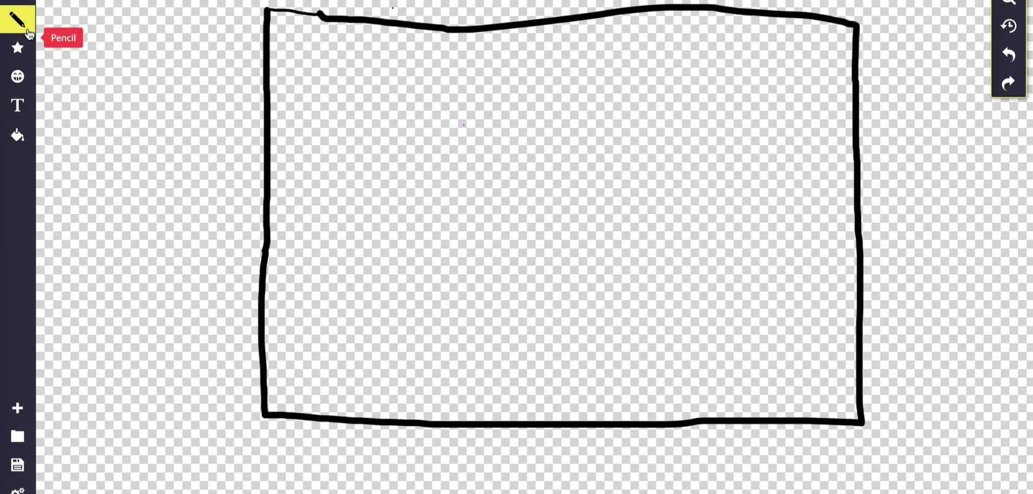
Step: Switch to the drawing and change both the Pencil's fill and outline to orange-red #F43900
click(26, 24)
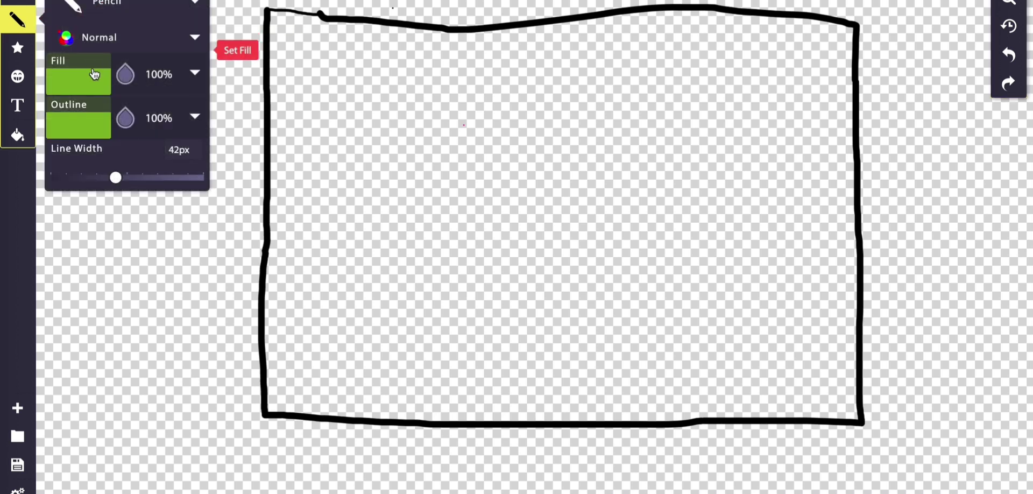
click(93, 76)
scroll(311, 46, down, 2)
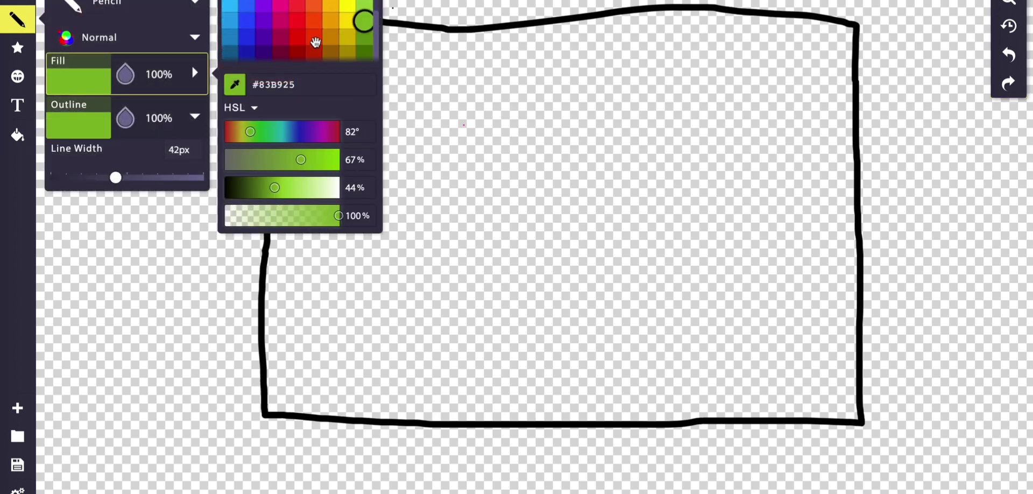
click(314, 38)
click(86, 110)
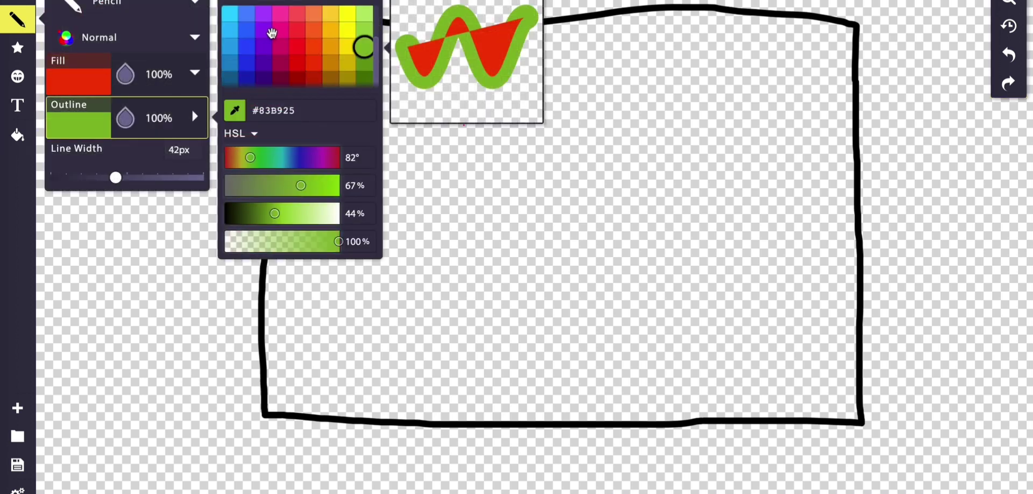
click(314, 65)
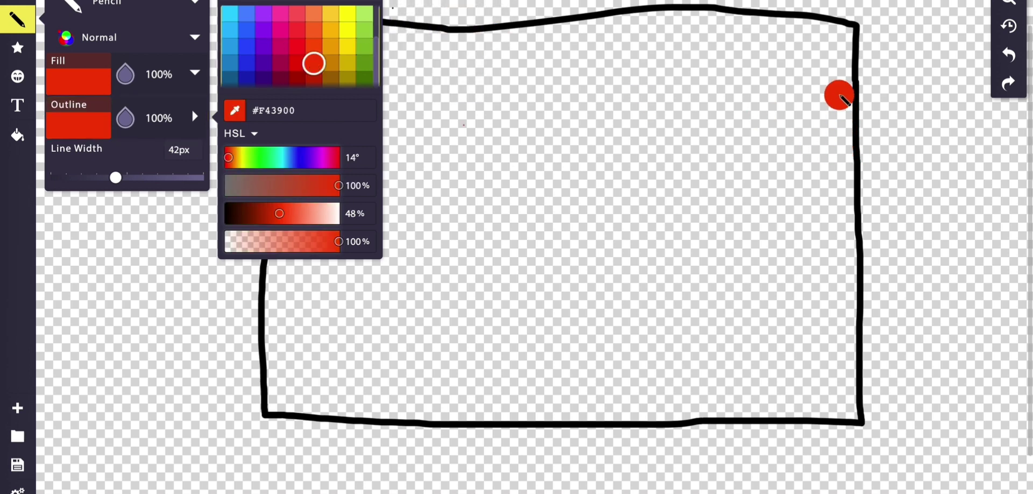
Step: Paint a solid red stripe across the full width of the upper third of the flag frame
mouse_move(843, 109)
mouse_down()
mouse_move(272, 126)
mouse_move(271, 65)
mouse_up()
mouse_move(288, 21)
mouse_down()
mouse_move(323, 33)
mouse_move(456, 37)
mouse_move(506, 51)
mouse_move(565, 112)
mouse_move(817, 96)
mouse_move(838, 92)
mouse_move(838, 77)
mouse_move(848, 94)
mouse_move(847, 16)
mouse_move(629, 44)
mouse_move(537, 41)
mouse_up()
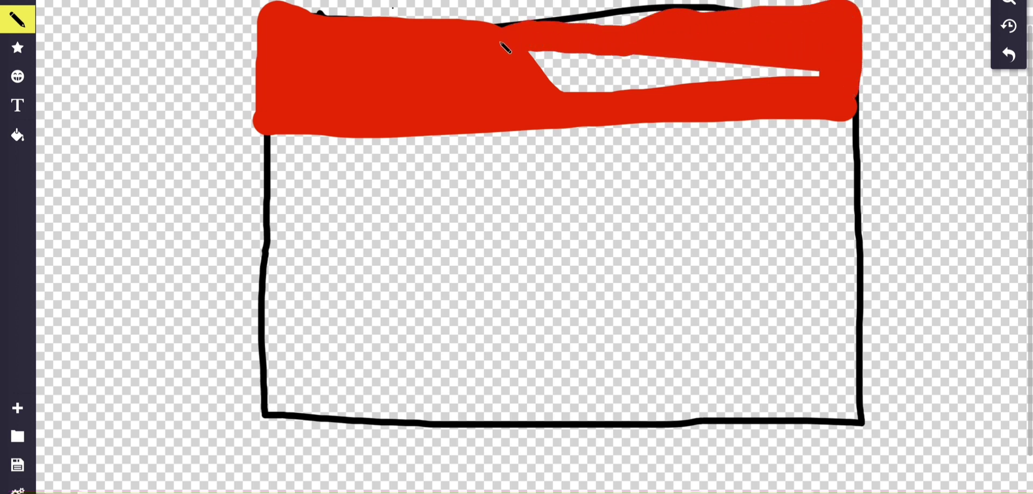
mouse_move(805, 77)
mouse_down()
mouse_move(691, 113)
mouse_move(545, 87)
mouse_up()
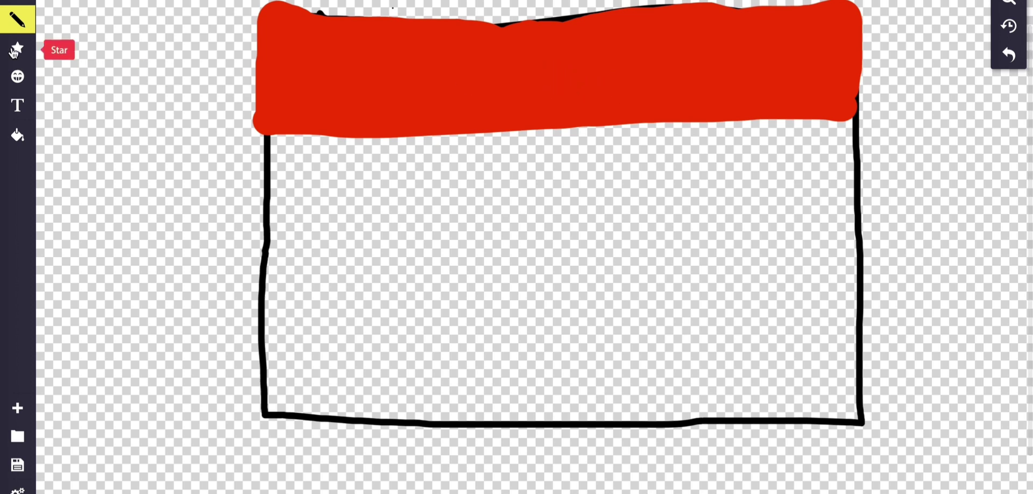
Step: Change the Pencil's fill and outline to black #000000 and paint a full-width middle stripe below the red one
click(17, 19)
click(82, 97)
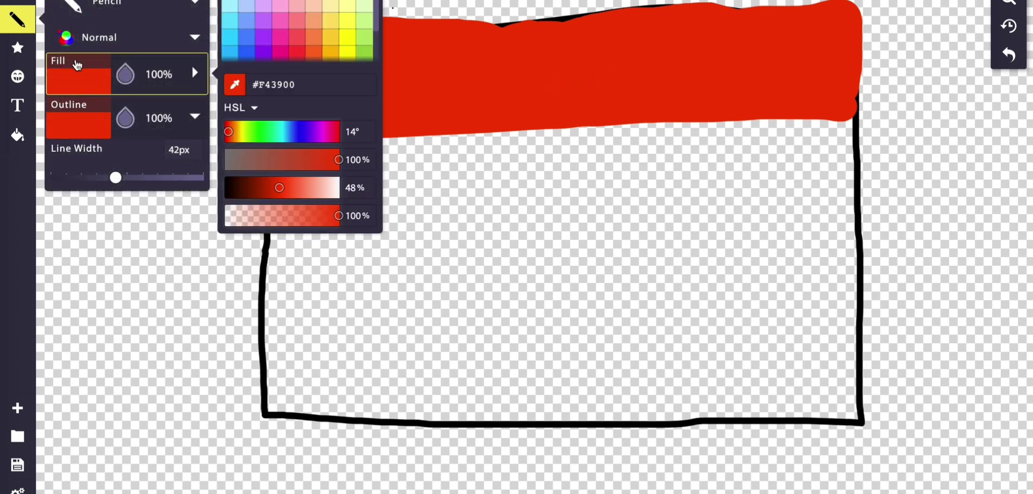
click(70, 129)
click(364, 13)
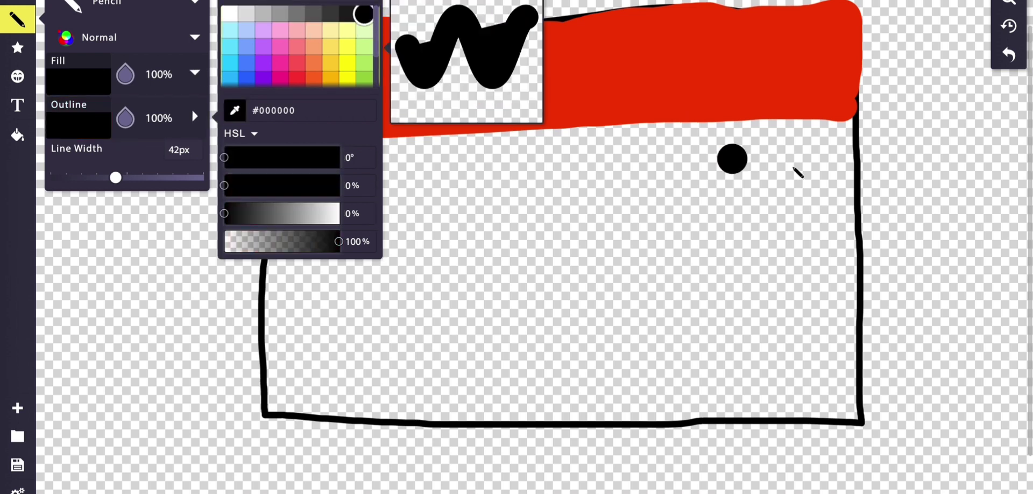
drag(849, 130, 858, 242)
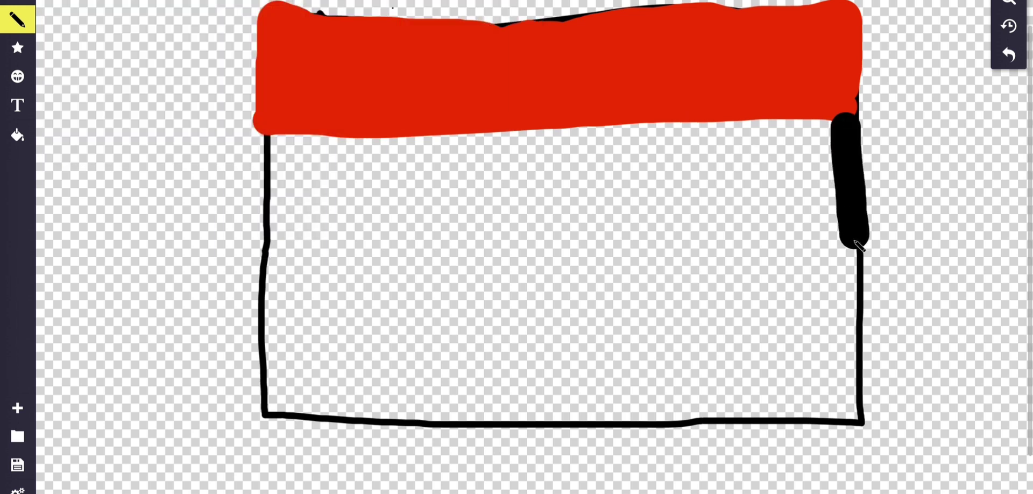
mouse_move(849, 314)
mouse_down()
mouse_move(293, 298)
mouse_move(277, 143)
mouse_move(562, 152)
mouse_up()
mouse_move(640, 156)
mouse_down()
mouse_move(793, 153)
mouse_move(793, 186)
mouse_move(824, 134)
mouse_move(619, 142)
mouse_up()
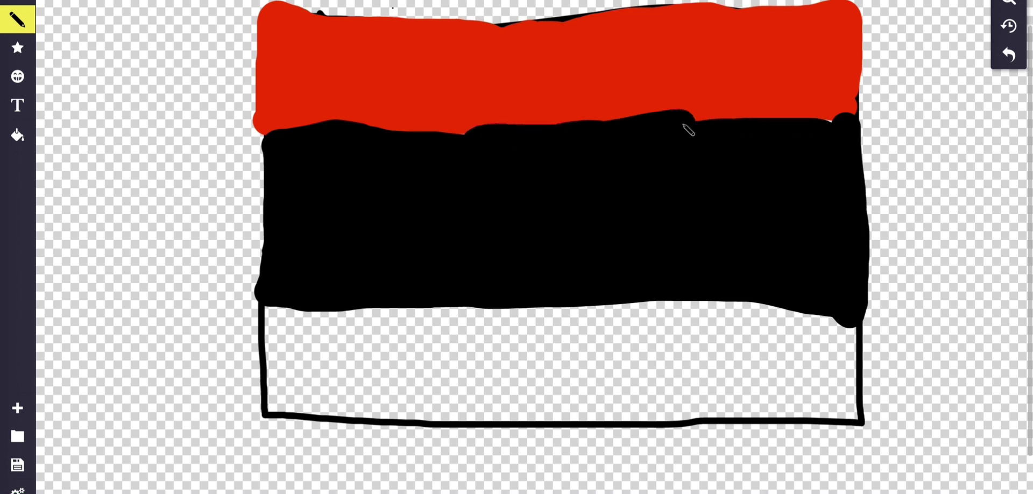
Step: Change both the Pencil's fill and outline to dark green #689A10
click(18, 20)
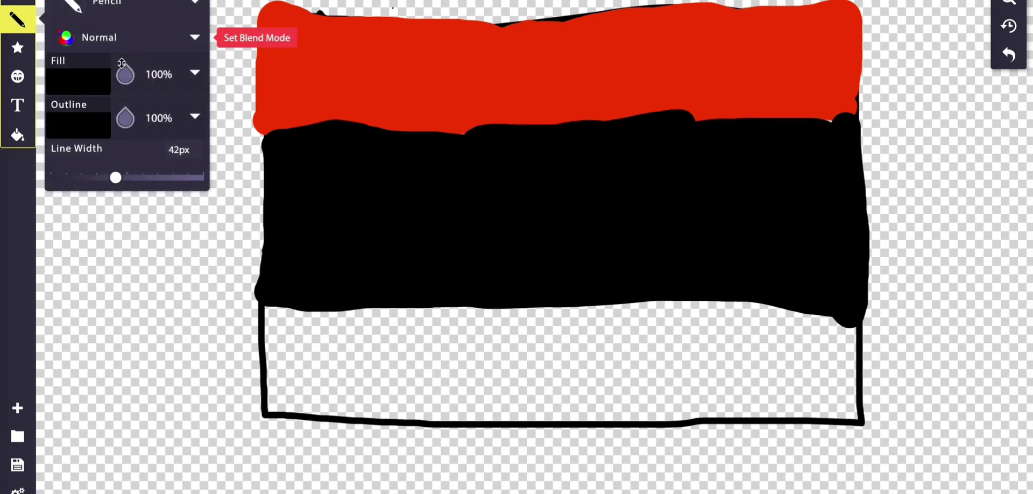
click(93, 80)
scroll(329, 46, down, 2)
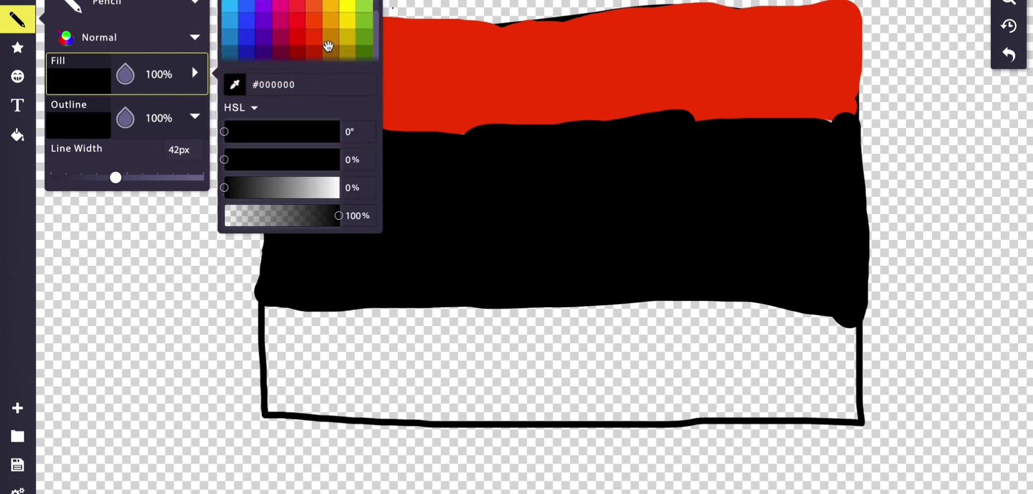
click(367, 35)
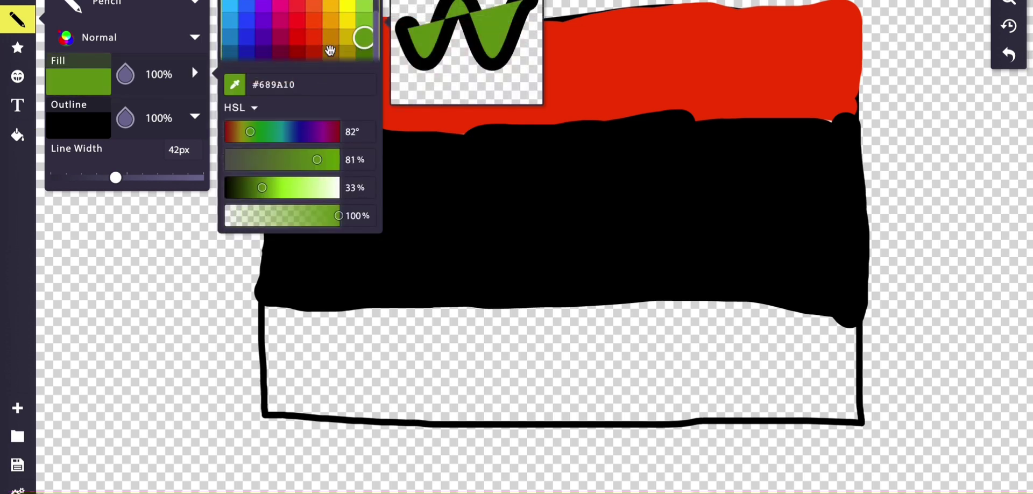
click(194, 117)
click(364, 63)
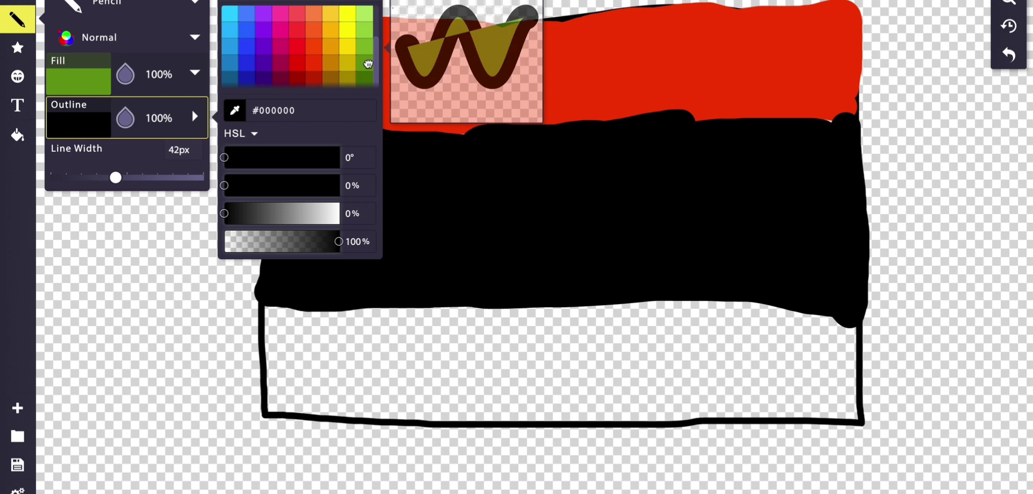
Step: Paint a green band along the lower edge of the flag frame across its full width
mouse_move(848, 322)
mouse_down()
mouse_move(858, 411)
mouse_move(562, 410)
mouse_move(318, 380)
mouse_move(275, 399)
mouse_move(290, 412)
mouse_move(460, 413)
mouse_up()
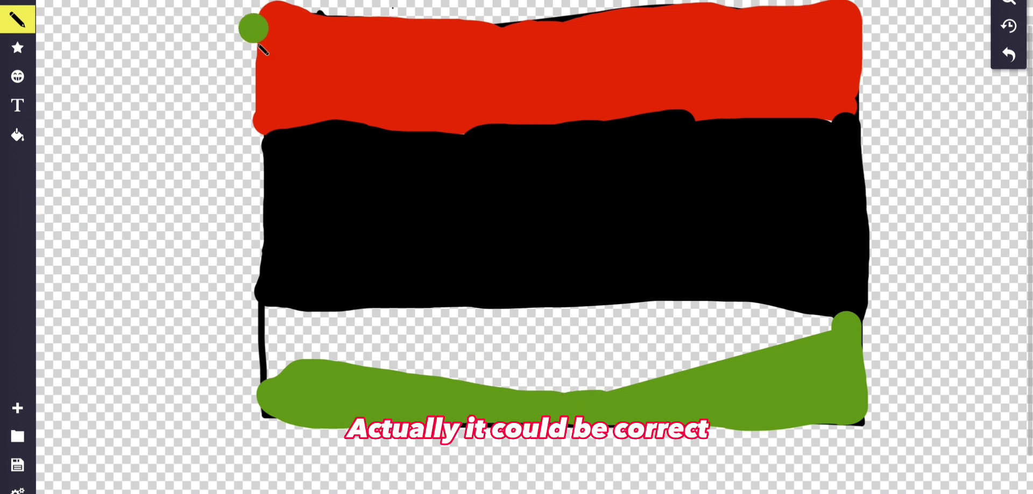
Step: Try covering the red upper stripe with green across the full width of the flag
drag(276, 16, 269, 125)
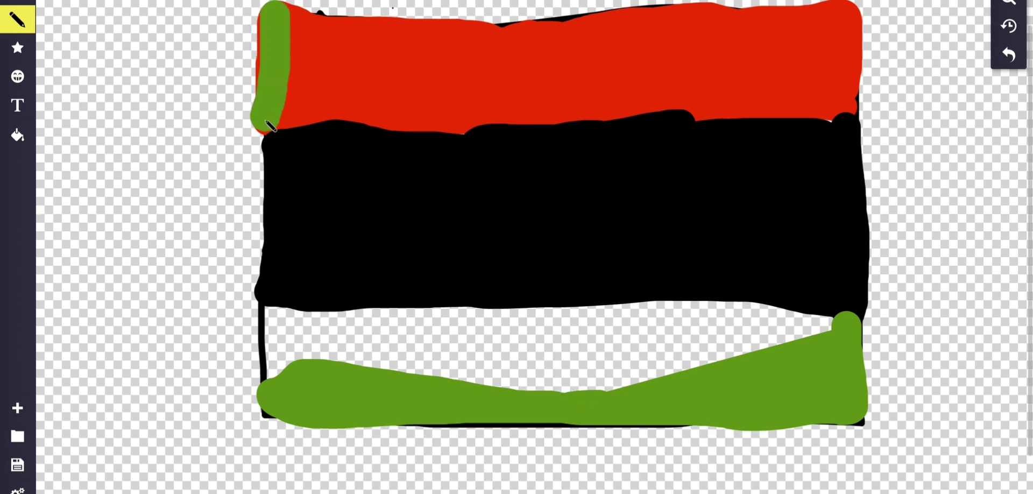
mouse_move(341, 115)
mouse_down()
mouse_move(540, 108)
mouse_move(600, 132)
mouse_move(599, 104)
mouse_move(566, 101)
mouse_move(412, 123)
mouse_move(561, 122)
mouse_move(699, 98)
mouse_move(849, 108)
mouse_up()
mouse_move(684, 124)
mouse_down()
mouse_move(834, 121)
mouse_move(726, 32)
mouse_move(371, 56)
mouse_move(600, 32)
mouse_up()
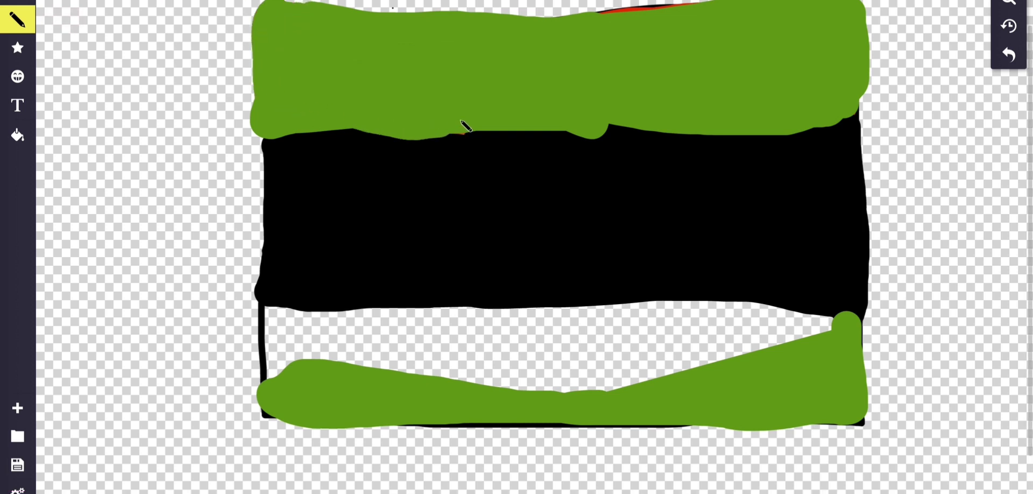
Step: Change both the Pencil's fill and outline to red #E90808
click(16, 20)
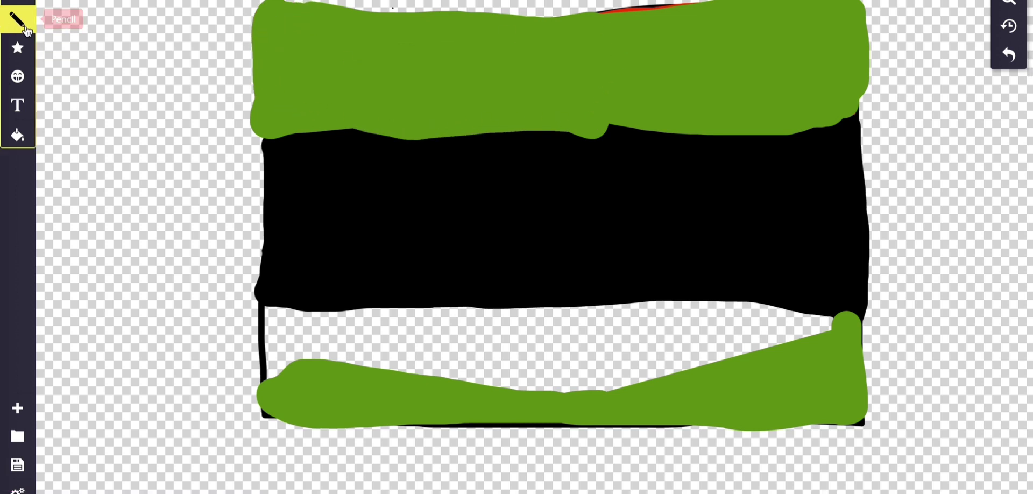
click(84, 86)
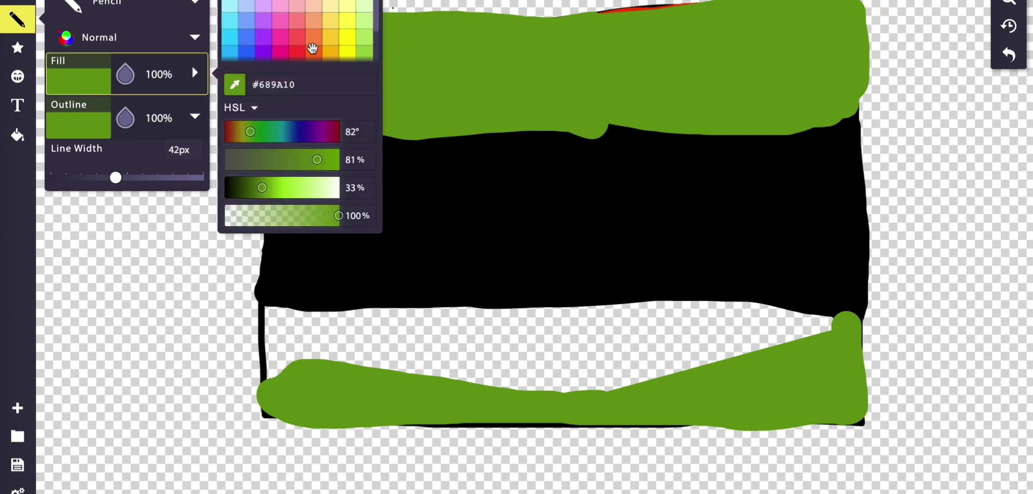
click(310, 43)
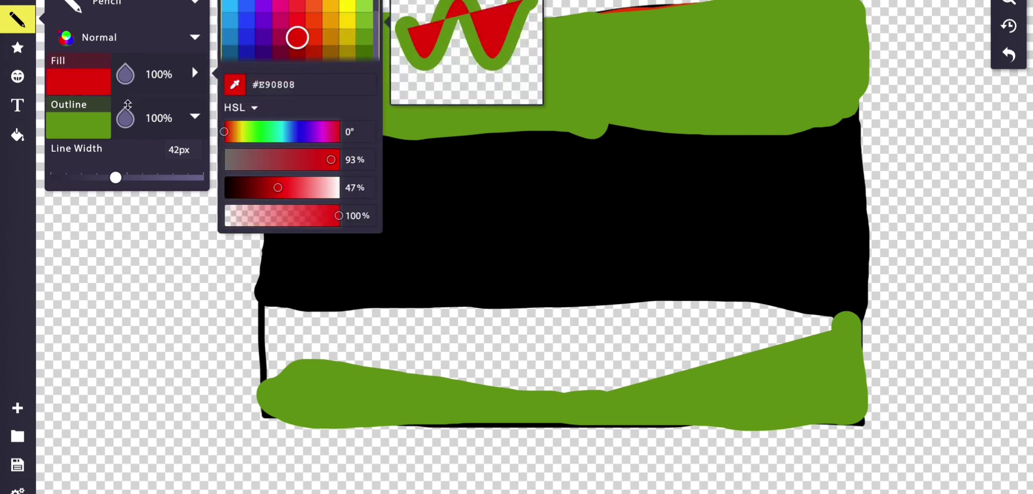
click(51, 118)
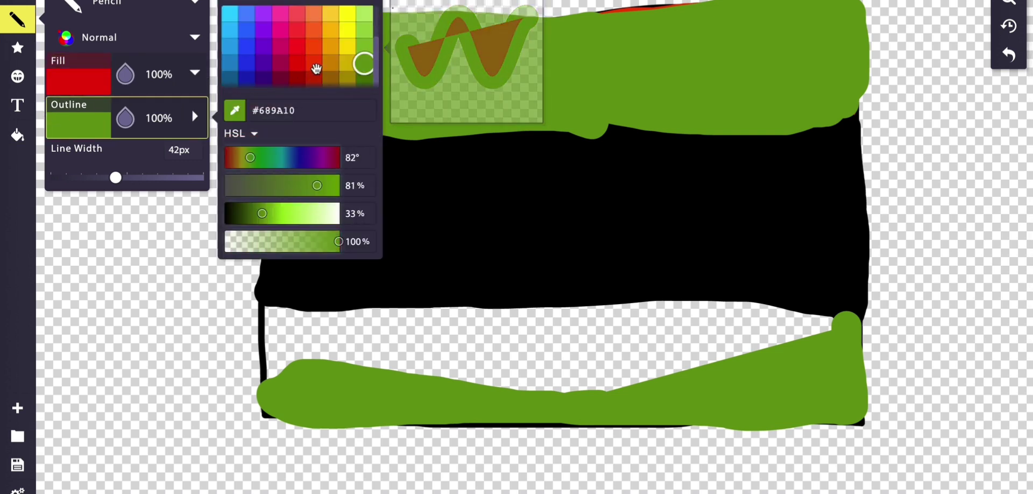
click(316, 67)
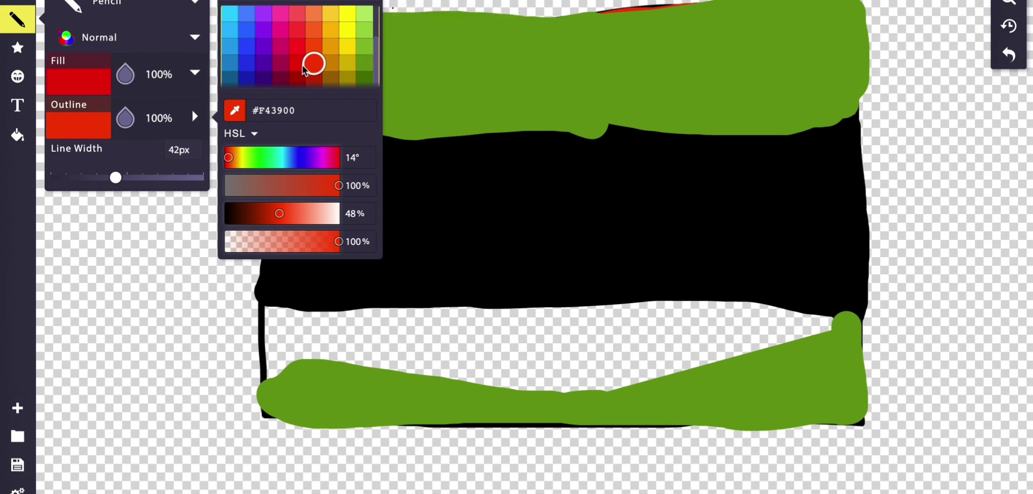
click(297, 64)
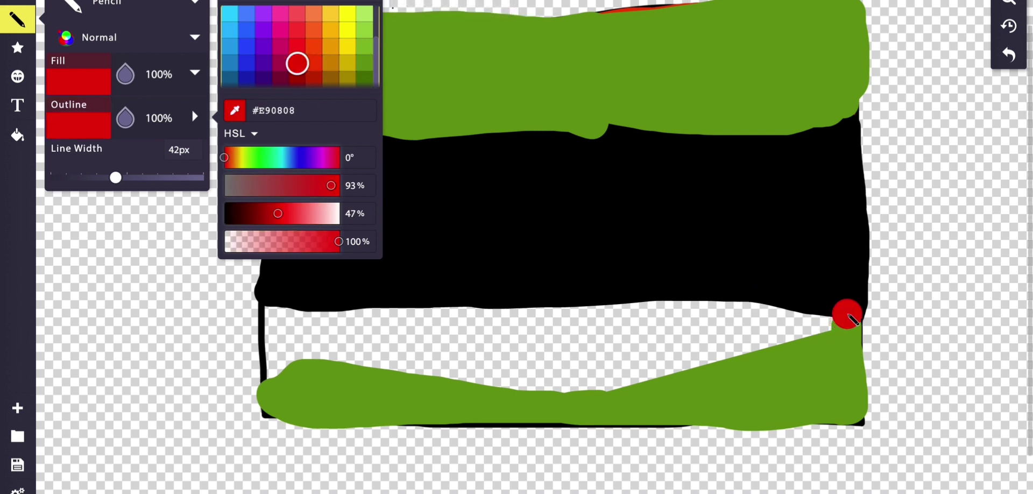
Step: Try painting the flag's lower stripe red over the green band
drag(848, 312, 853, 370)
mouse_move(853, 409)
mouse_down()
mouse_move(673, 394)
mouse_move(387, 424)
mouse_move(374, 415)
mouse_move(727, 426)
mouse_move(843, 417)
mouse_up()
mouse_move(806, 351)
mouse_down()
mouse_move(646, 321)
mouse_move(459, 333)
mouse_move(283, 364)
mouse_move(264, 352)
mouse_up()
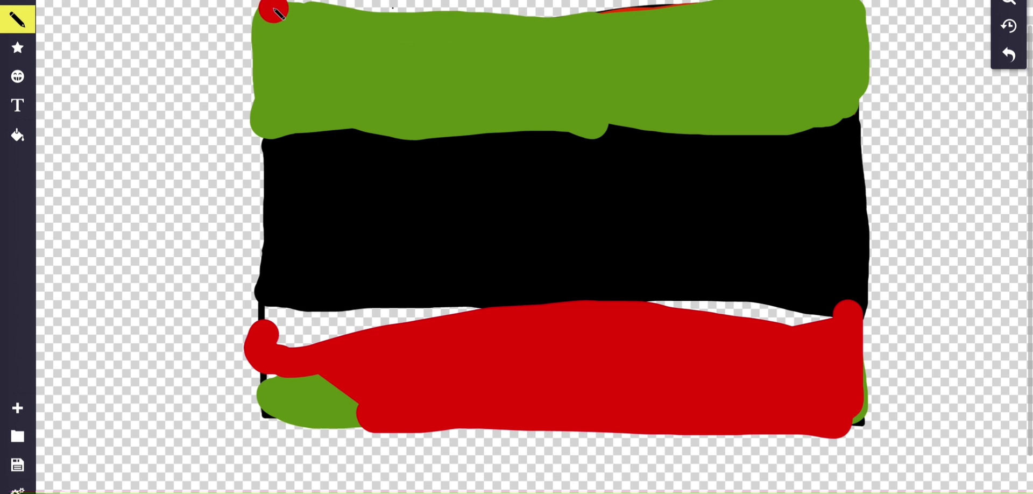
Step: Undo the red strokes on the lower stripe and the green strokes over the red upper stripe
click(1009, 54)
click(1009, 54)
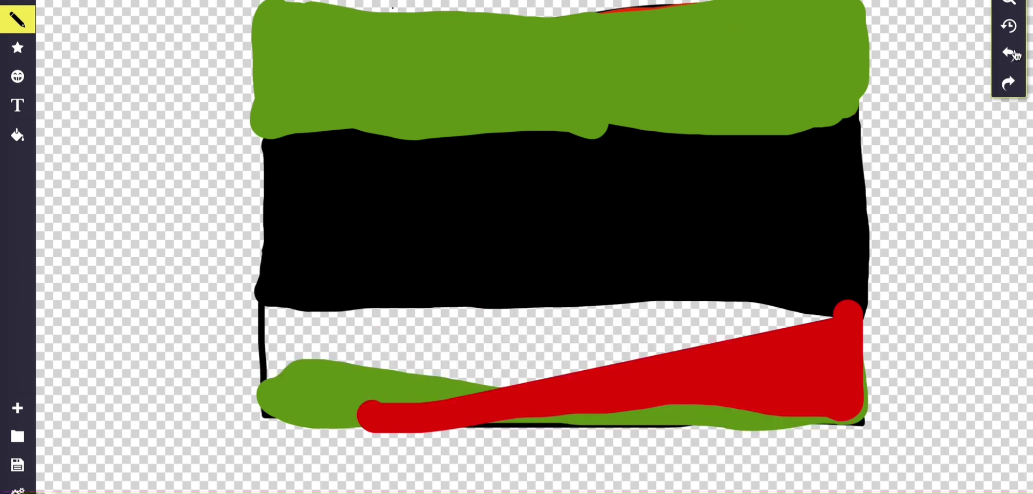
click(1009, 55)
click(1009, 54)
click(1008, 54)
click(1009, 54)
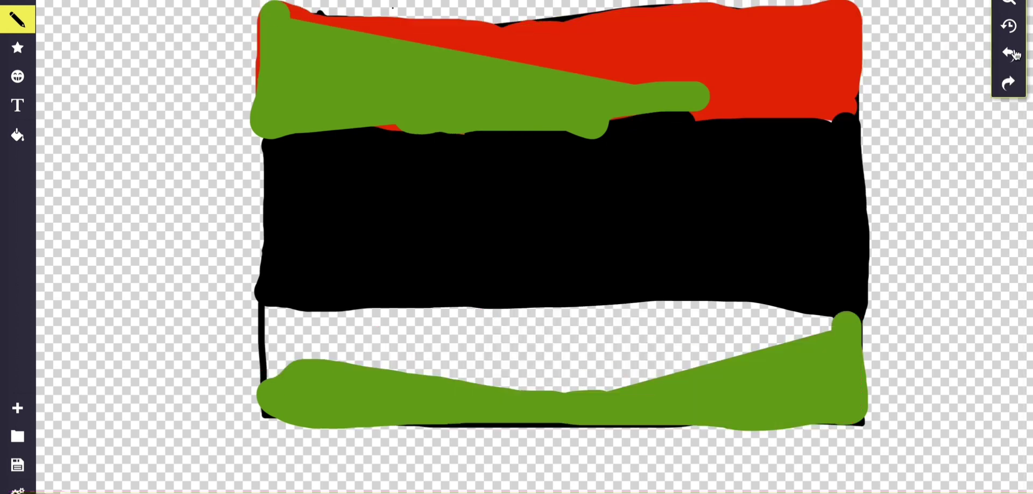
click(1009, 54)
Step: Set both the Pencil's fill and outline to green #689A10 and fill the rest of the lower stripe up to the black one
click(15, 20)
click(83, 89)
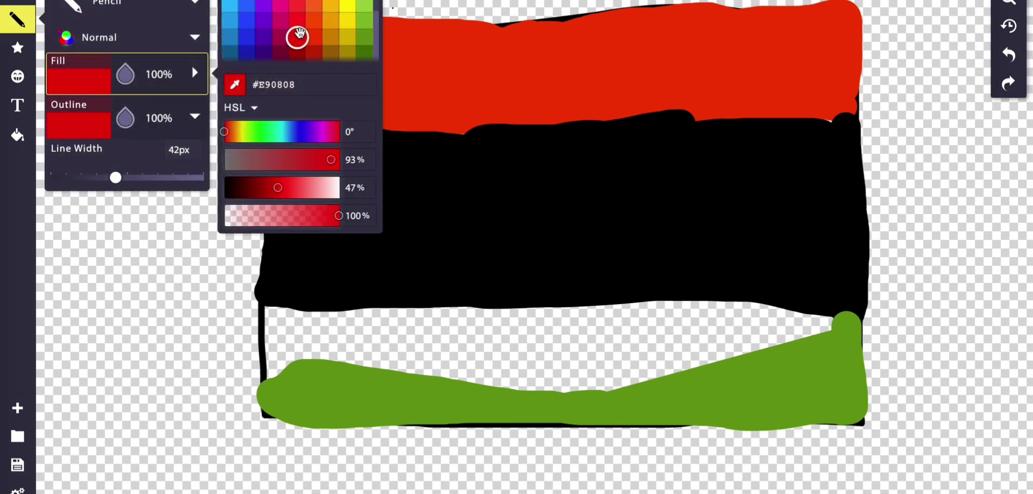
click(359, 47)
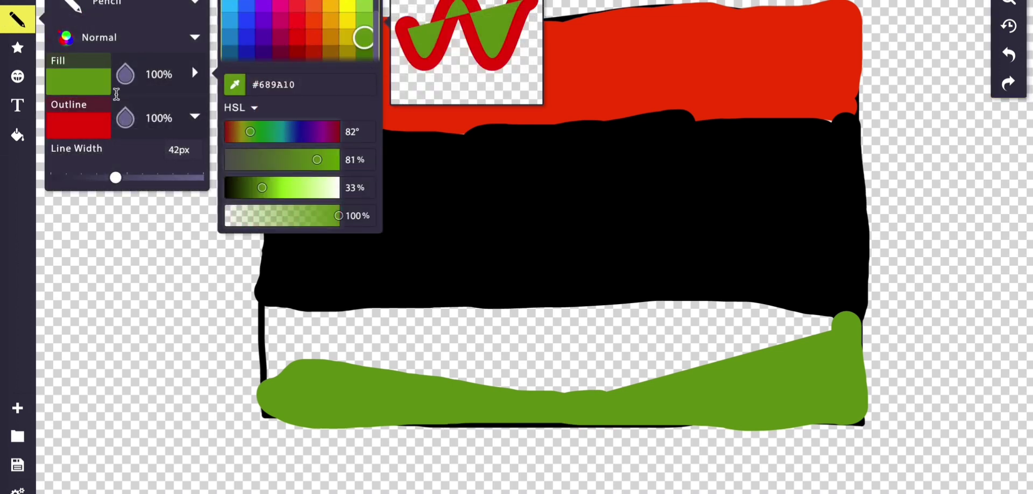
click(88, 124)
click(363, 63)
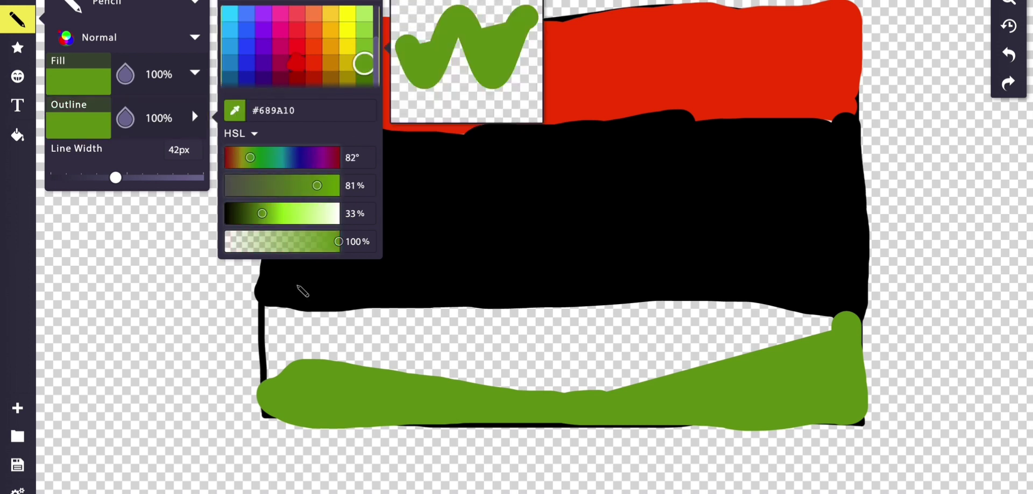
mouse_move(279, 386)
mouse_down()
mouse_move(276, 301)
mouse_move(278, 316)
mouse_move(700, 333)
mouse_move(743, 400)
mouse_move(813, 365)
mouse_move(831, 340)
mouse_move(822, 326)
mouse_move(717, 311)
mouse_move(640, 306)
mouse_move(539, 312)
mouse_up()
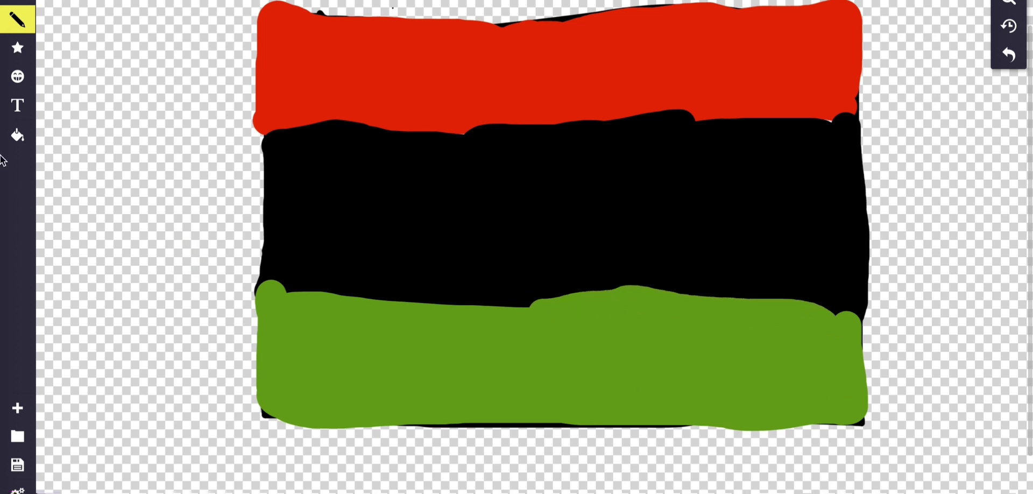
click(17, 49)
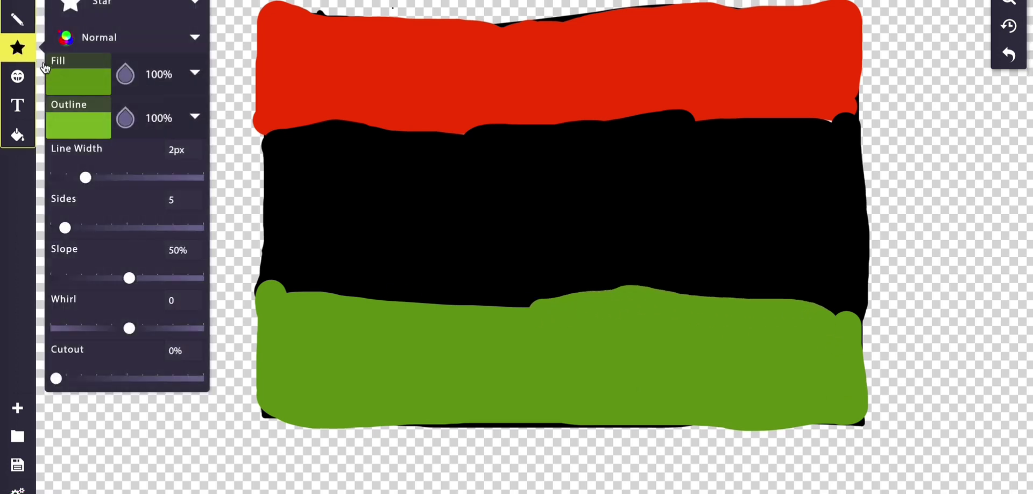
click(195, 4)
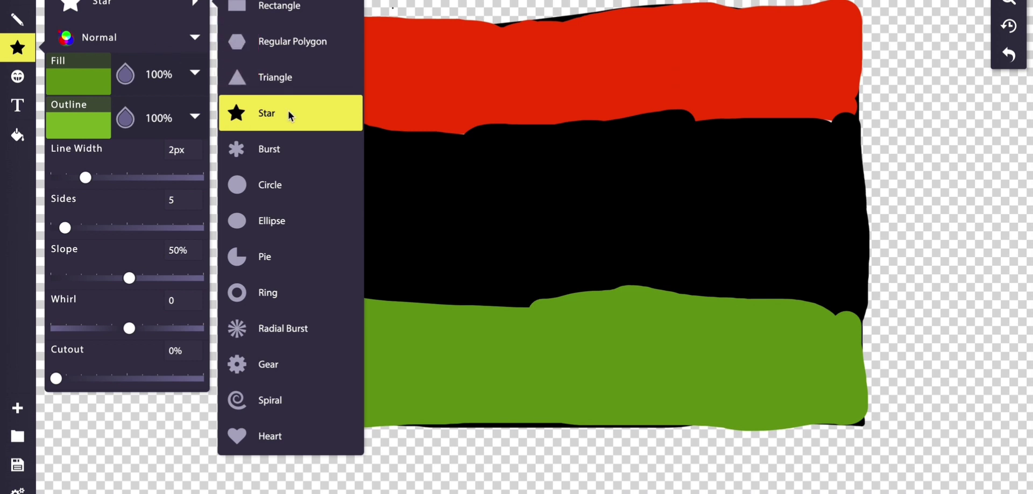
click(67, 81)
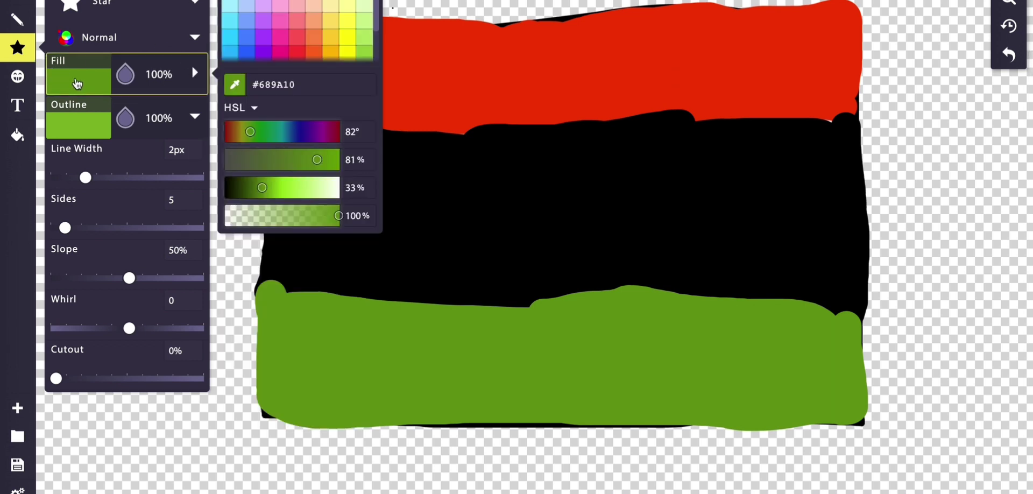
Step: Change both the Pencil's fill and outline to white #FFFFFF
click(6, 20)
click(80, 71)
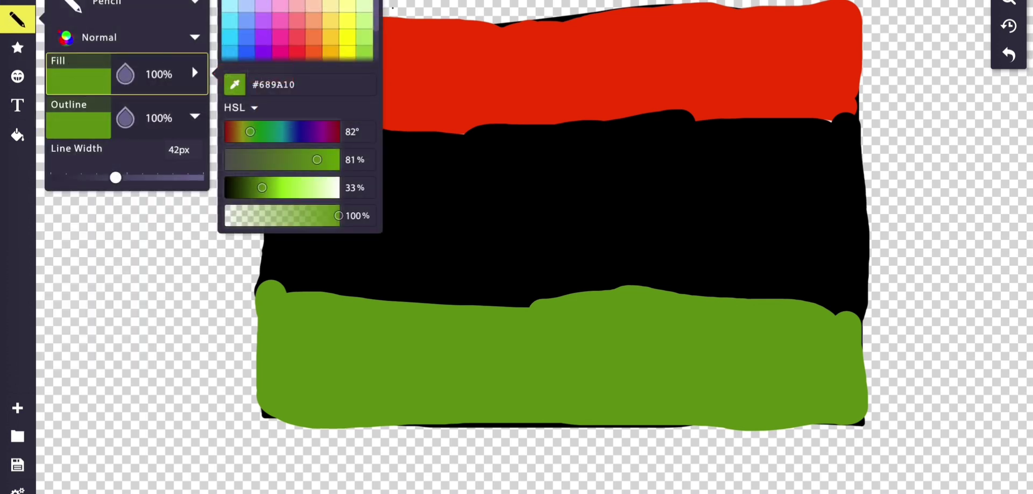
click(79, 122)
click(231, 14)
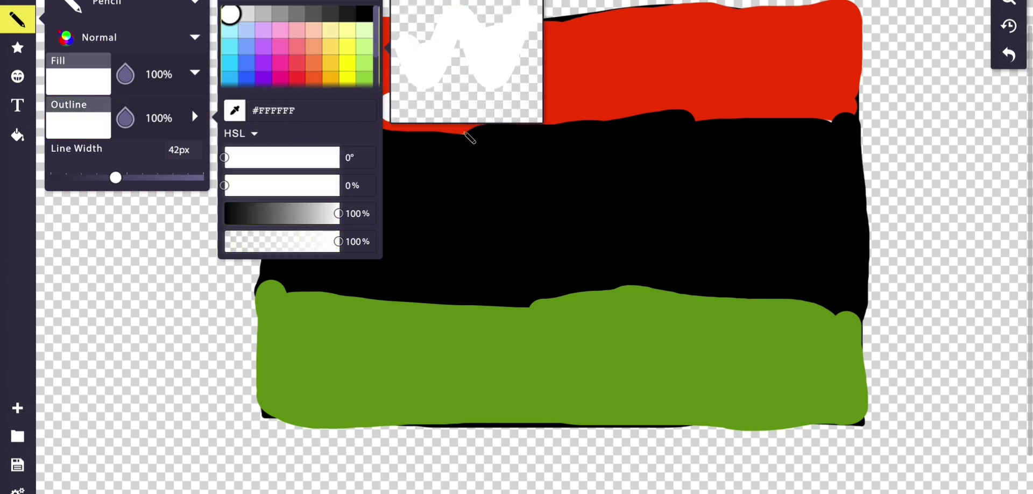
Step: Try painting a white crescent in the black stripe twice, undoing each attempt
click(532, 142)
mouse_move(498, 208)
mouse_down()
mouse_move(499, 239)
mouse_move(559, 273)
mouse_up()
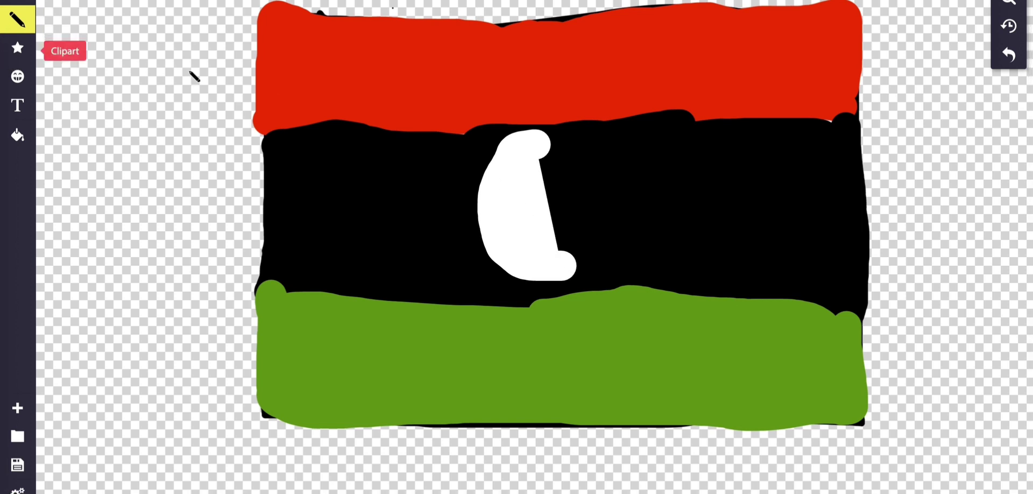
click(1009, 55)
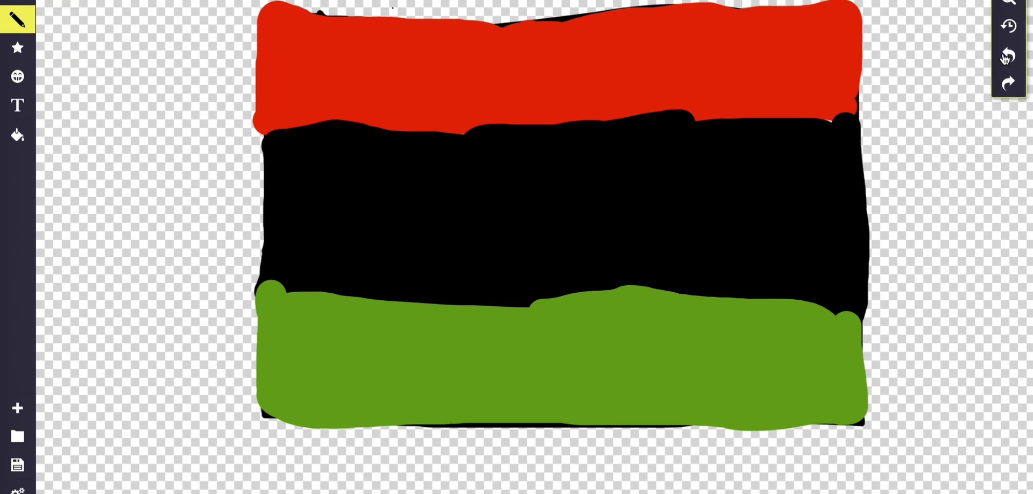
mouse_move(461, 208)
mouse_down()
mouse_move(470, 267)
mouse_move(497, 266)
mouse_move(445, 266)
mouse_move(476, 271)
mouse_up()
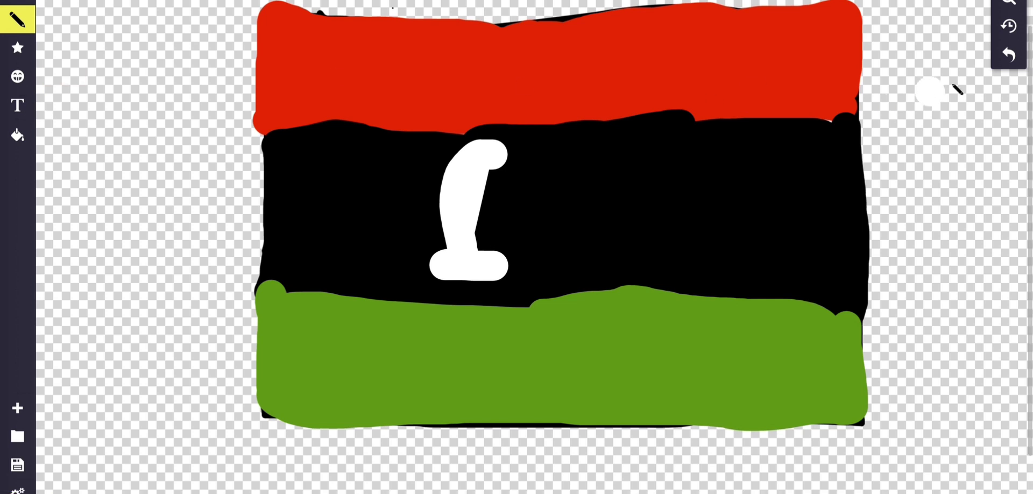
click(1009, 54)
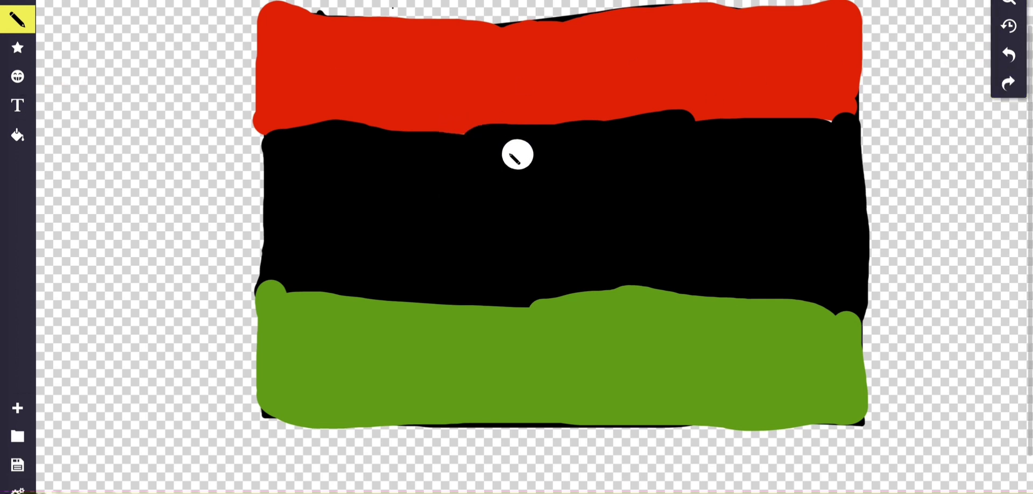
Step: Paint a white crescent opening to the right in the middle of the black stripe
mouse_move(518, 156)
mouse_down()
mouse_move(482, 165)
mouse_move(472, 201)
mouse_up()
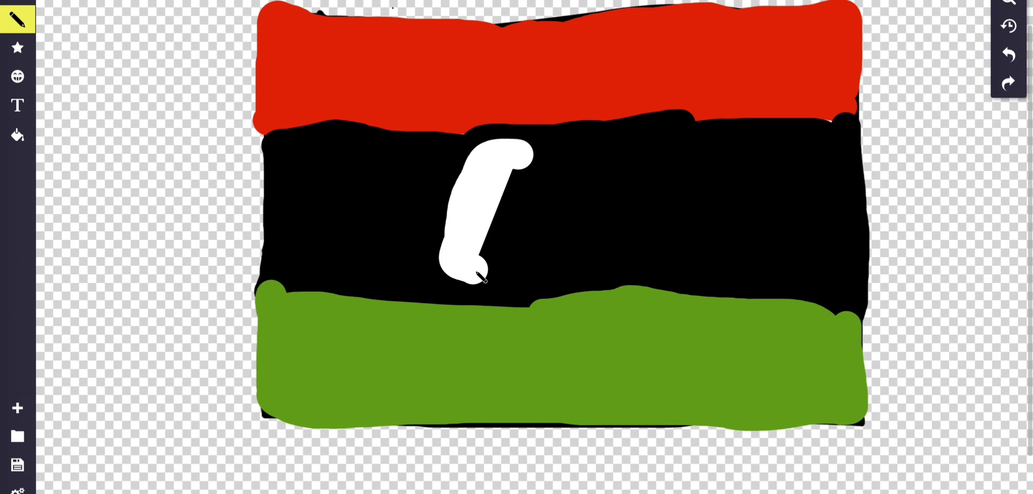
drag(495, 282, 514, 284)
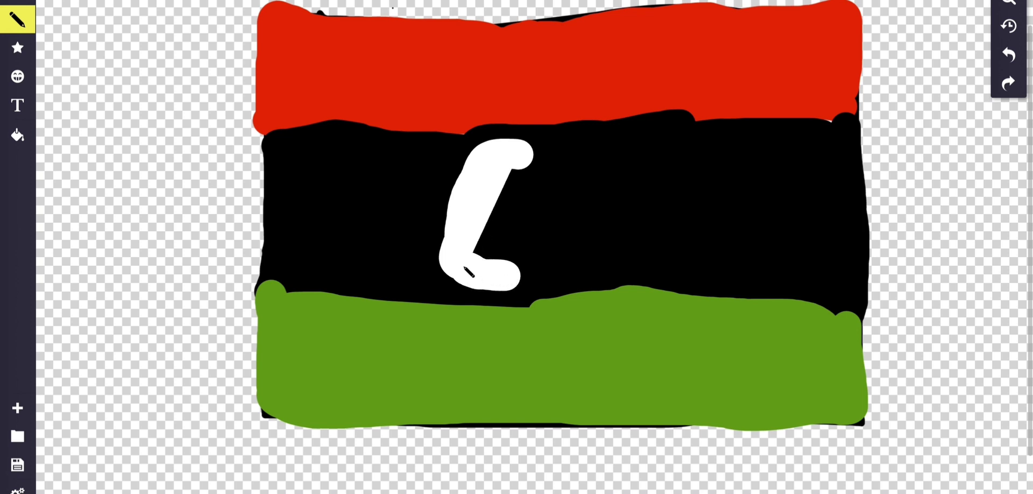
click(511, 176)
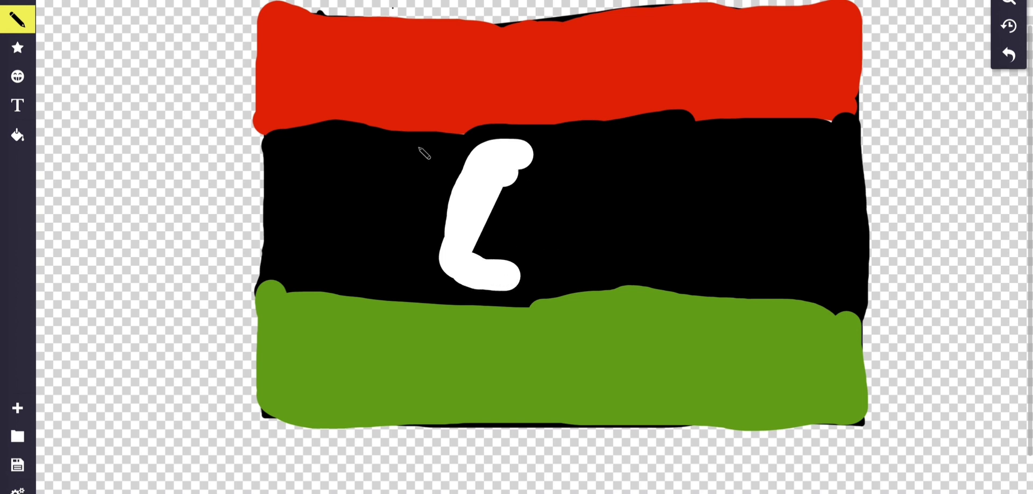
Step: Select the Star shape and change both its fill and outline to white #FFFFFF
click(18, 48)
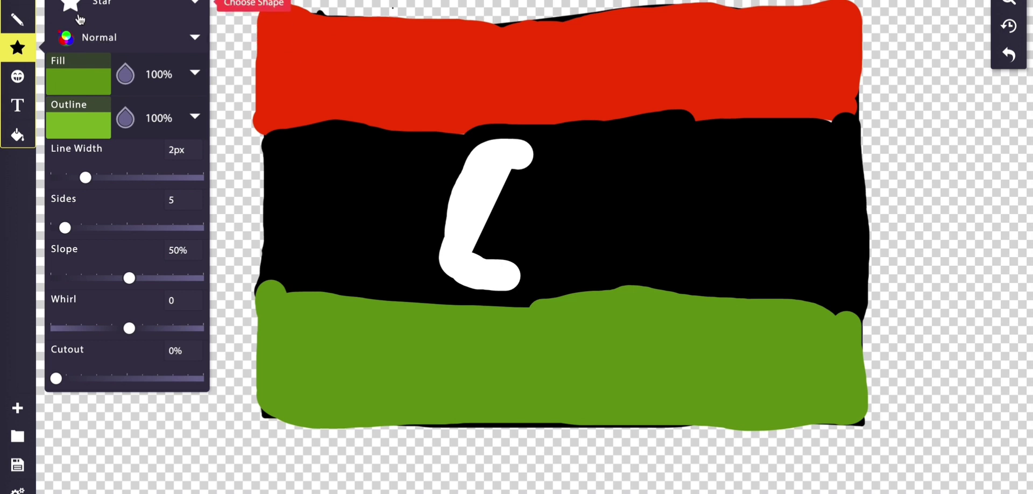
click(78, 82)
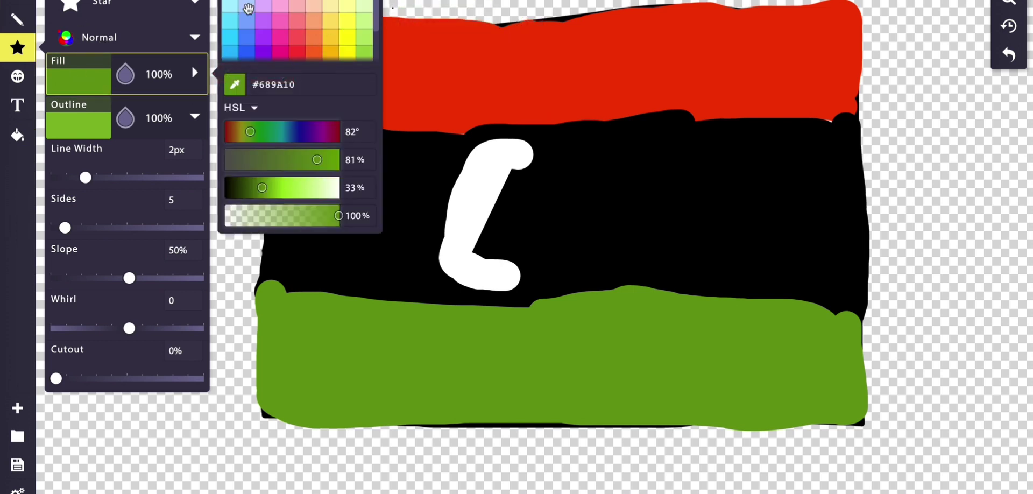
click(229, 4)
click(79, 118)
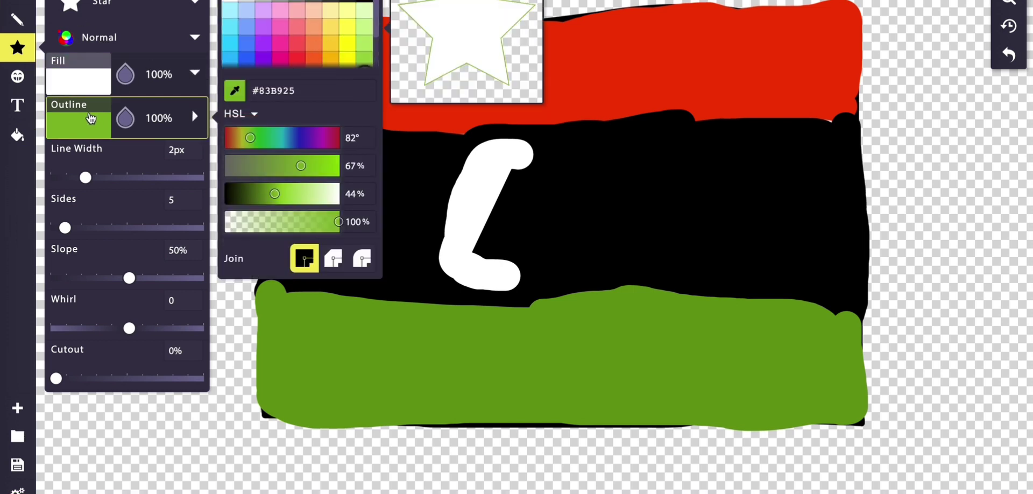
click(242, 13)
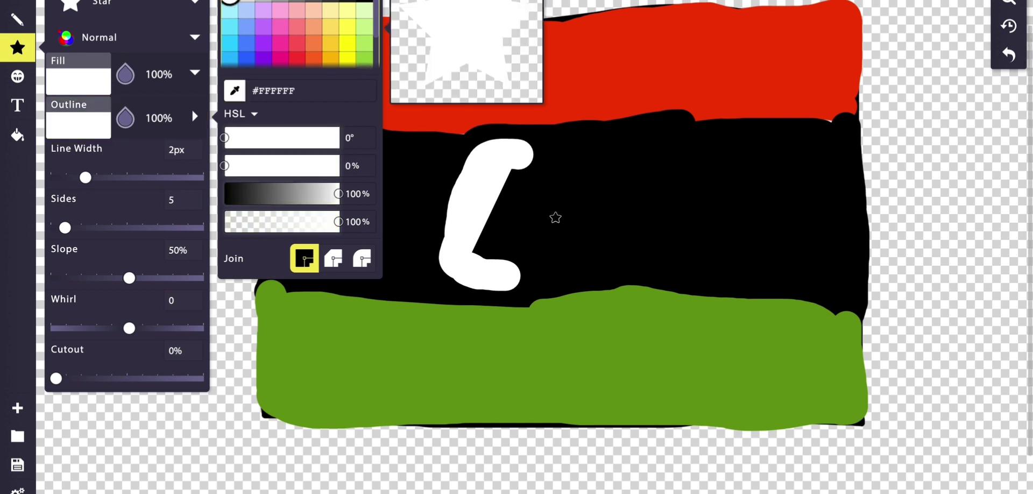
Step: Draw a white five-pointed star on the black stripe, turn it upright, shrink it and place it inside the crescent's opening
drag(559, 215, 625, 185)
drag(554, 207, 614, 218)
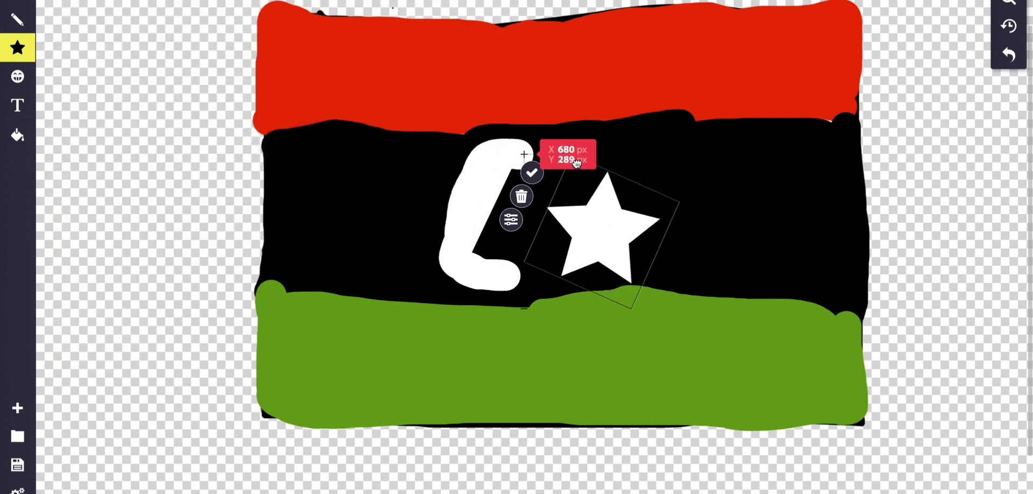
drag(574, 141, 560, 128)
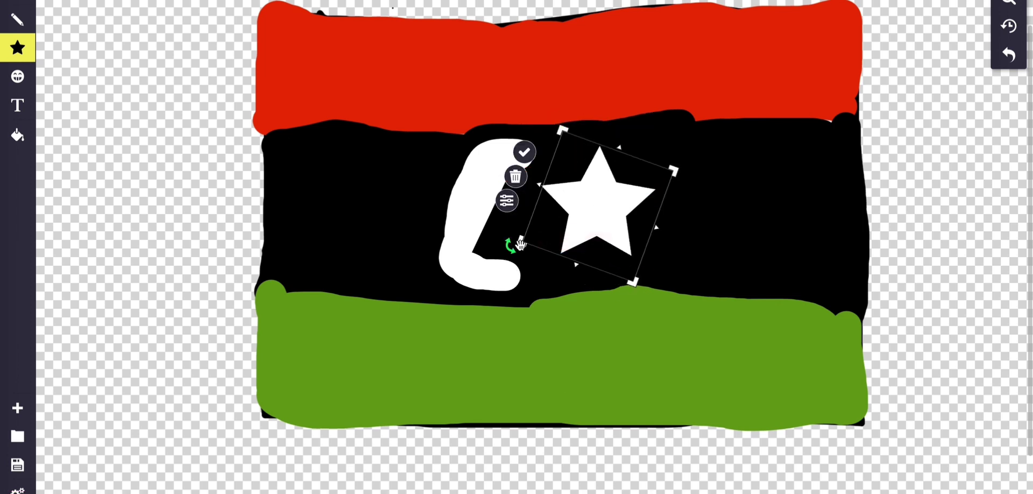
drag(521, 243, 552, 237)
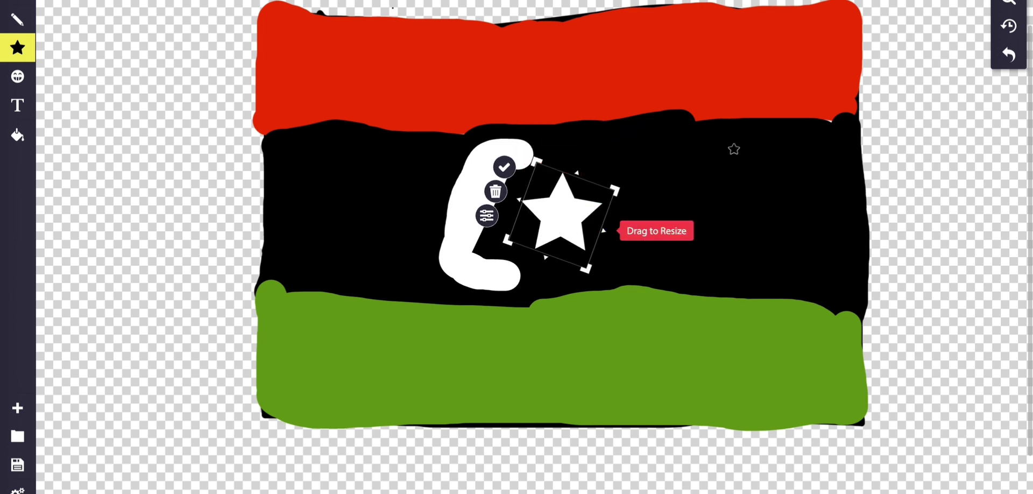
click(905, 185)
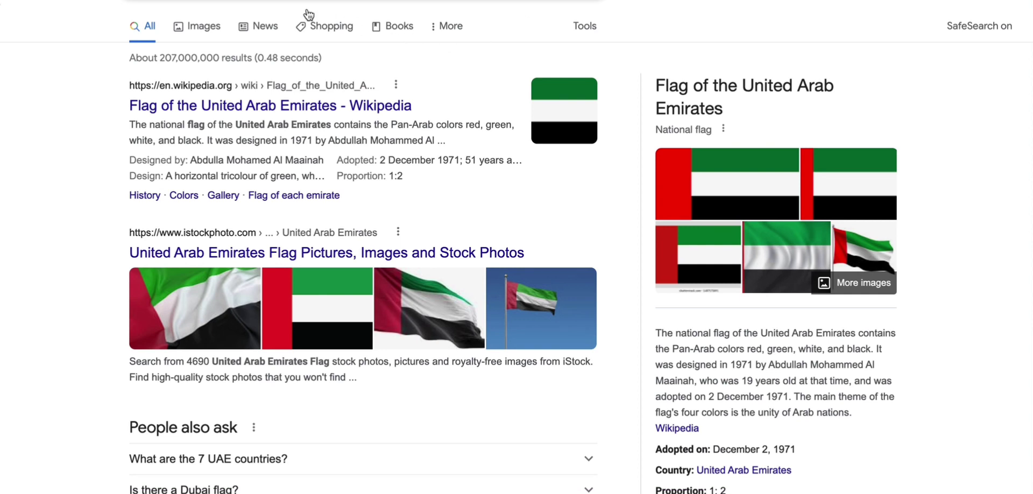
Step: Switch to the Google search page and search for the Libya flag
text(libya)
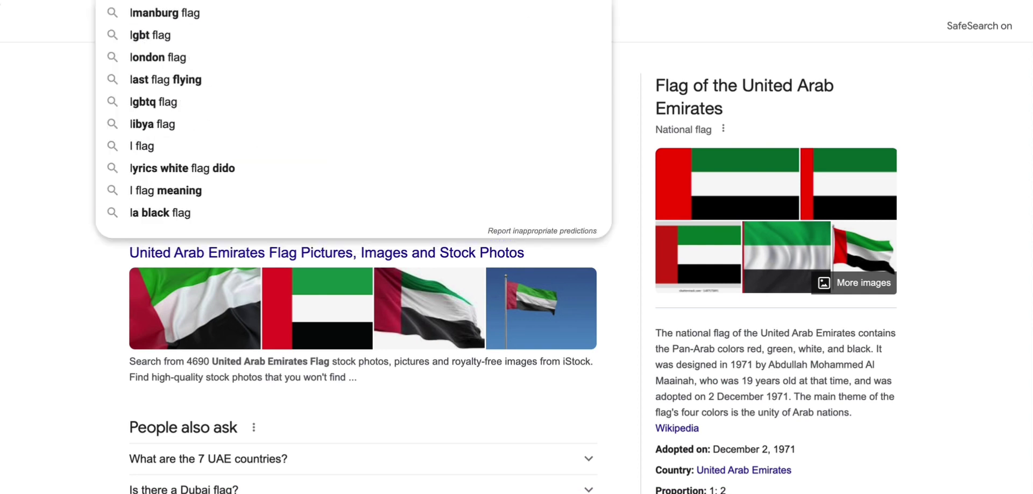
key(Return)
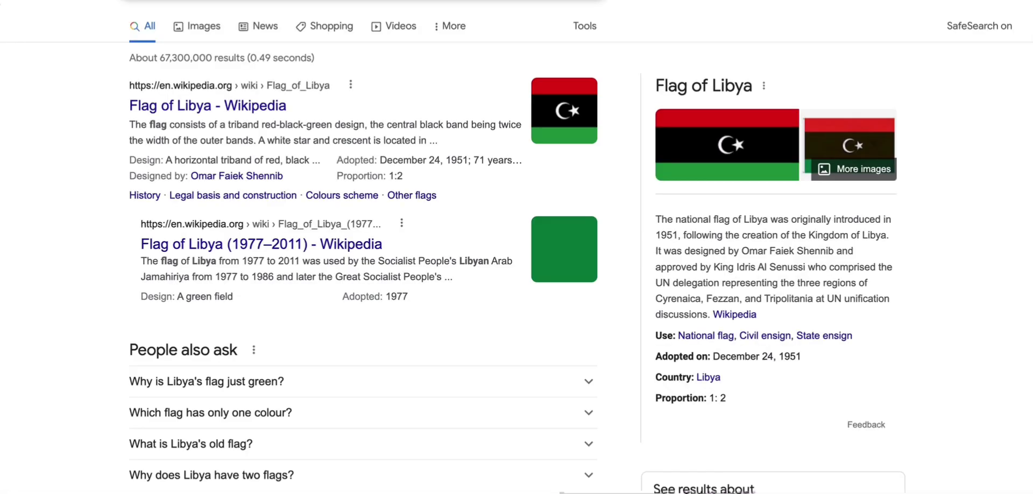